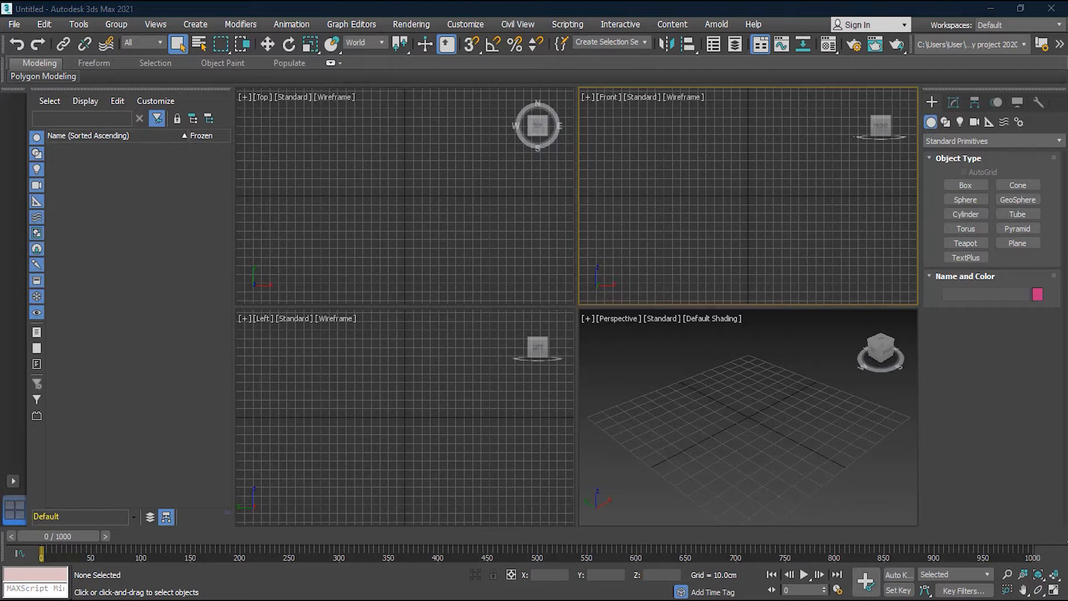
Step: Look over the chair reference images Chair_Top.jpg, Chair_Side.jpg and Chair_Front.jpg in the lesson's folder in File Explorer
drag(0, 198, 759, 129)
click(470, 248)
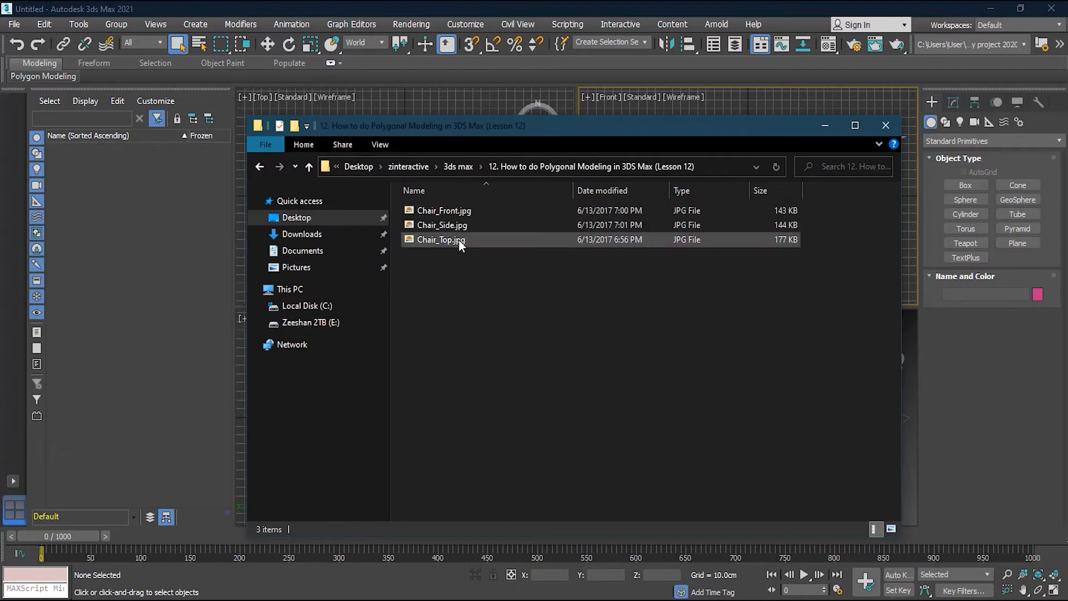
click(461, 243)
click(464, 229)
click(468, 213)
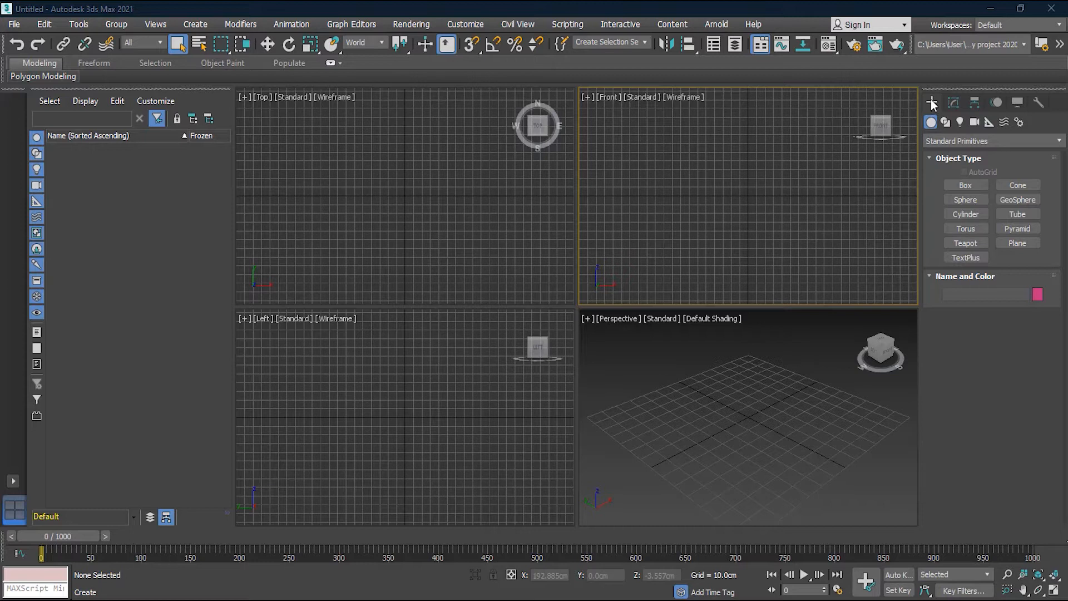
Step: Draw a plane about 111 cm long and 152 cm wide in the Top view, with one length and one width segment
click(1034, 242)
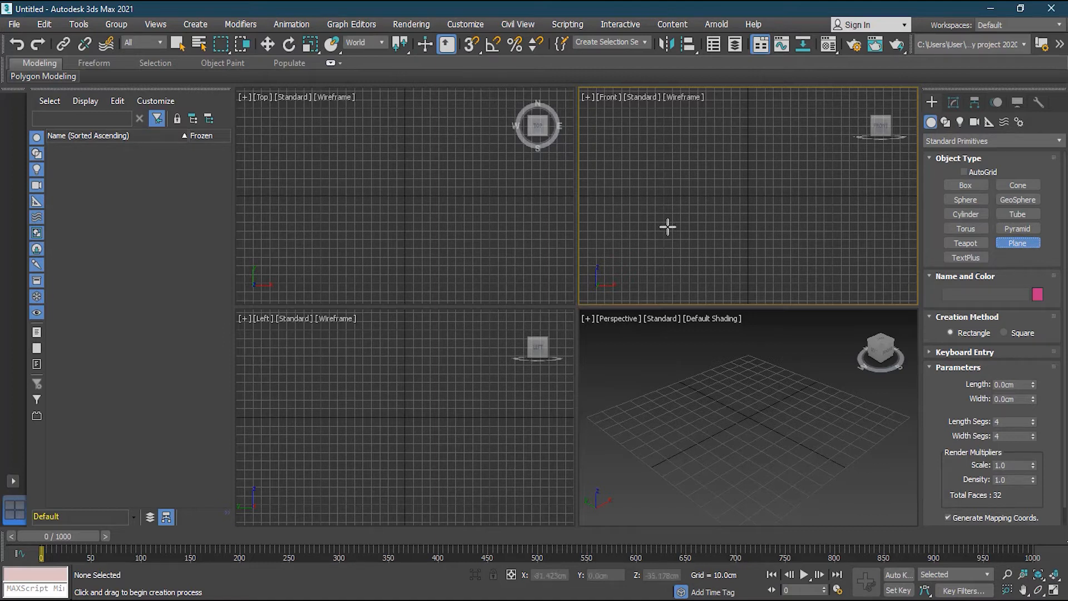
drag(315, 128, 444, 224)
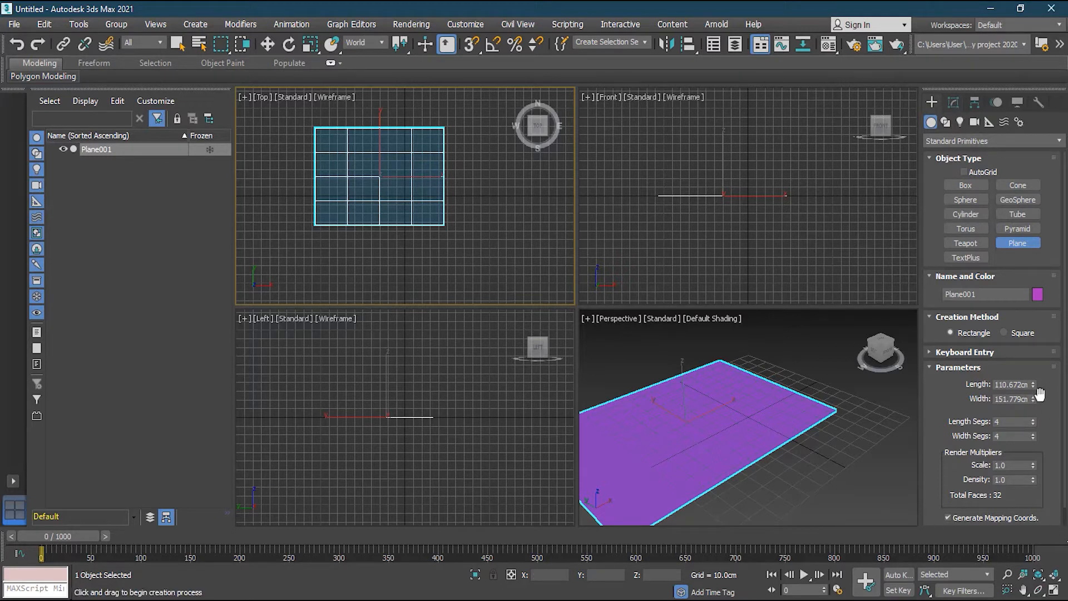
scroll(1039, 394, down, 1)
click(953, 101)
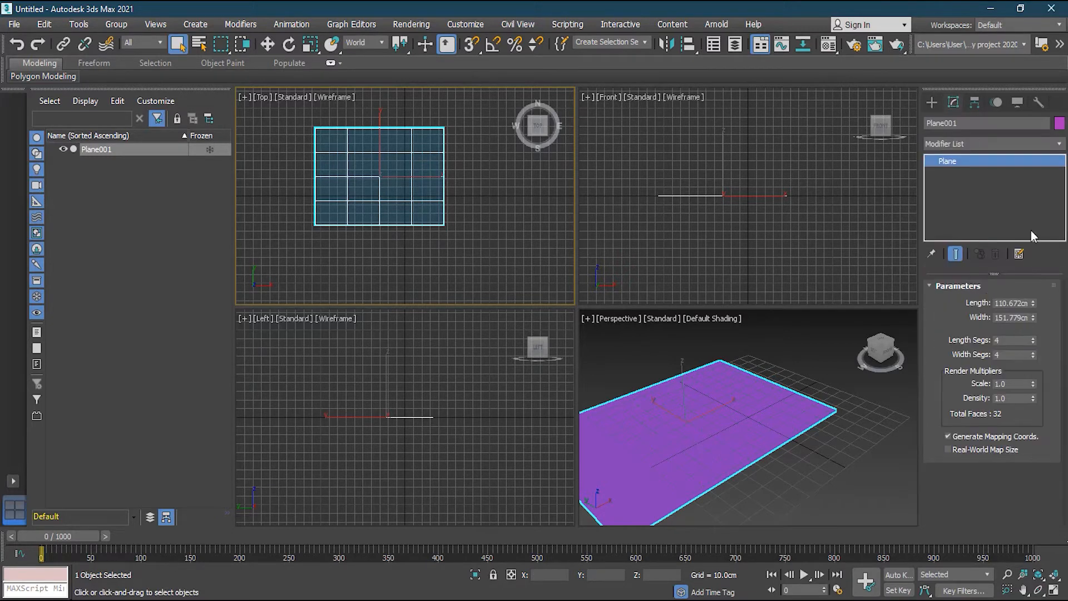
drag(1033, 342, 1040, 407)
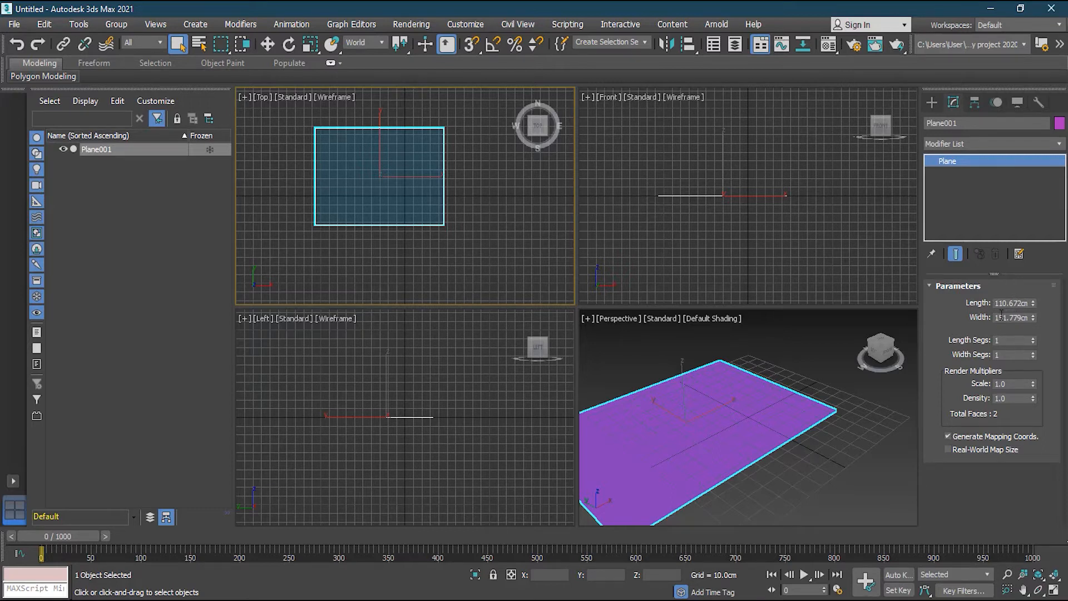
Step: Set the plane's length and width to 50 cm each
double_click(1015, 303)
text(50)
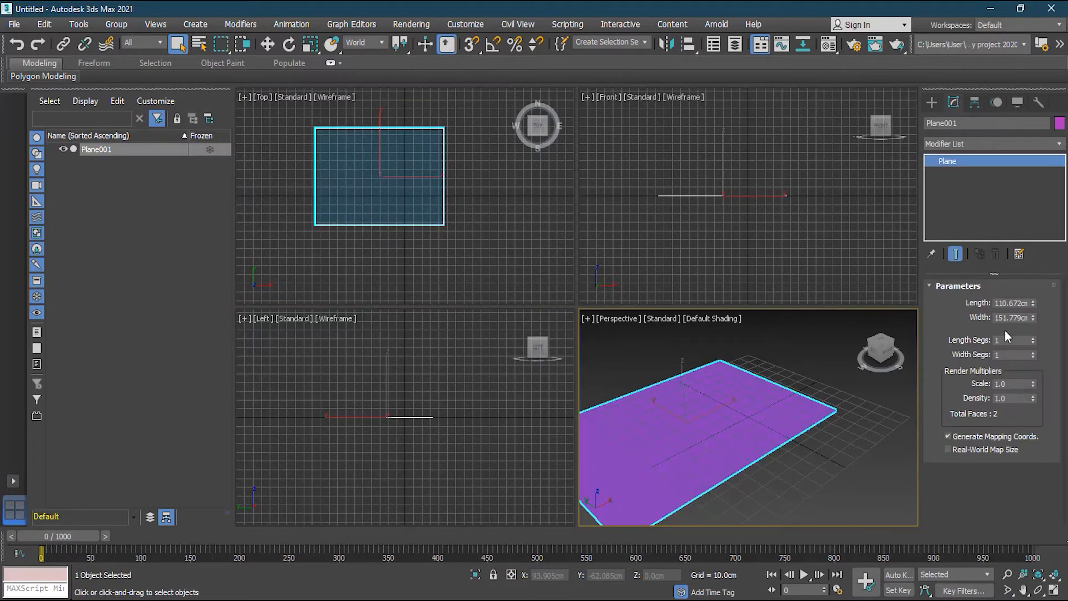
double_click(1011, 303)
text(50)
double_click(1018, 318)
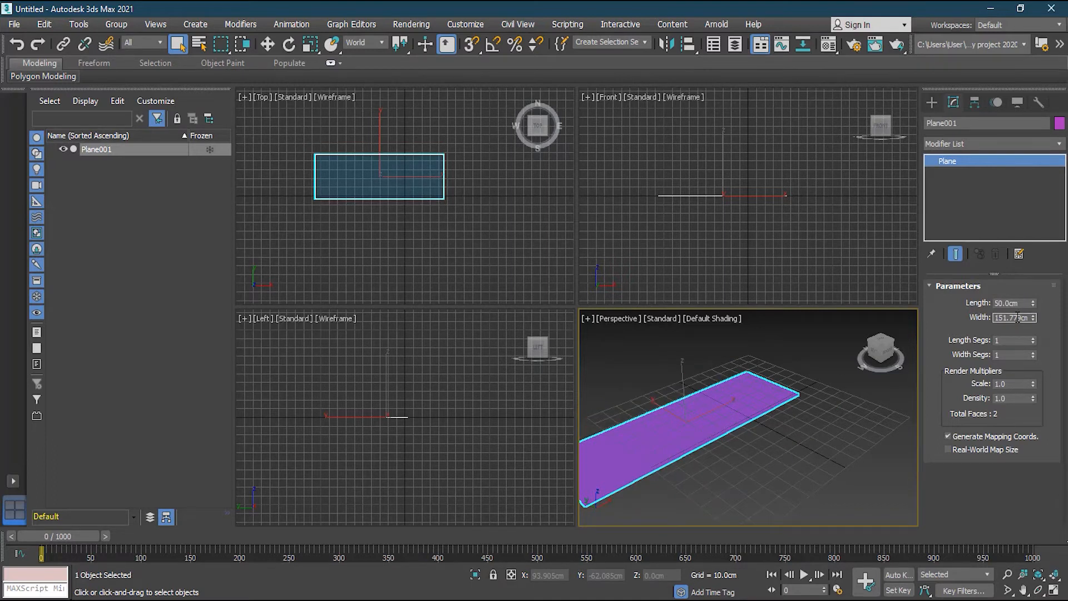
text(50)
key(Return)
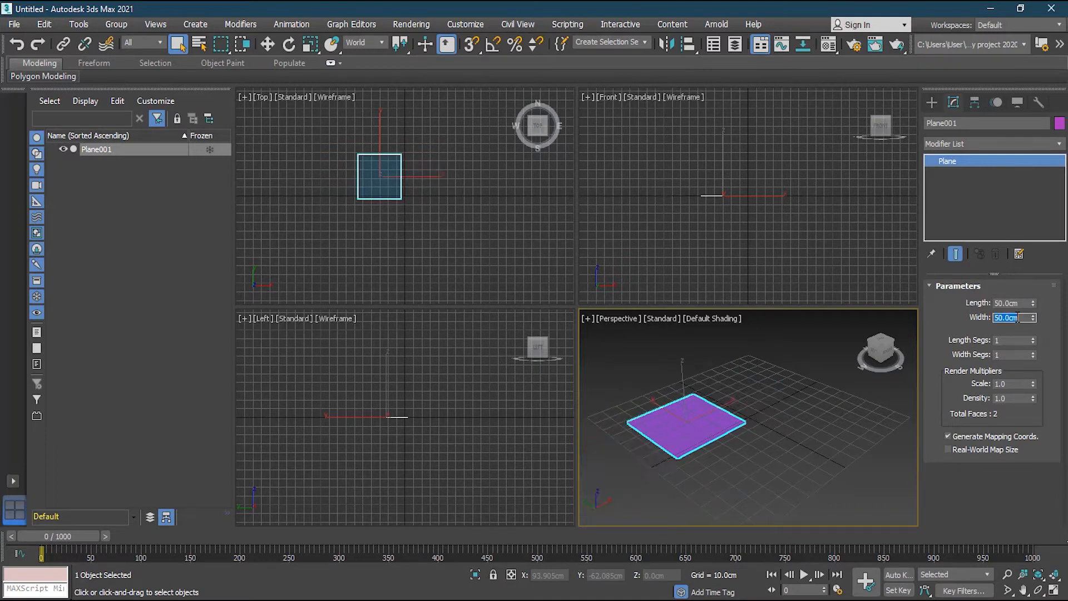
Step: Move the plane freehand in the Top view so its centre sits near the grid origin
scroll(659, 427, up, 2)
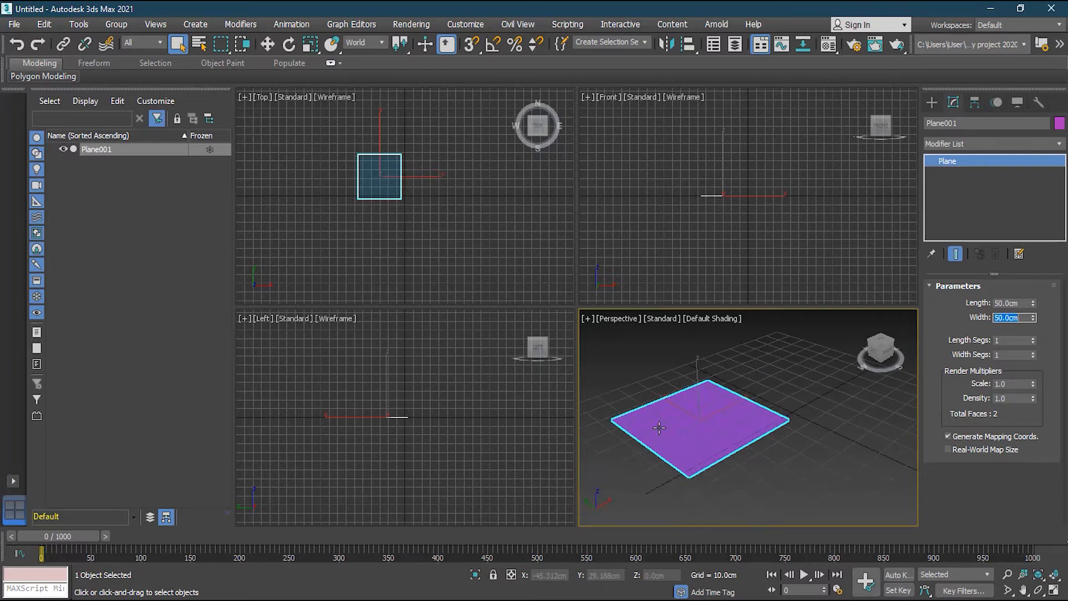
scroll(658, 428, up, 3)
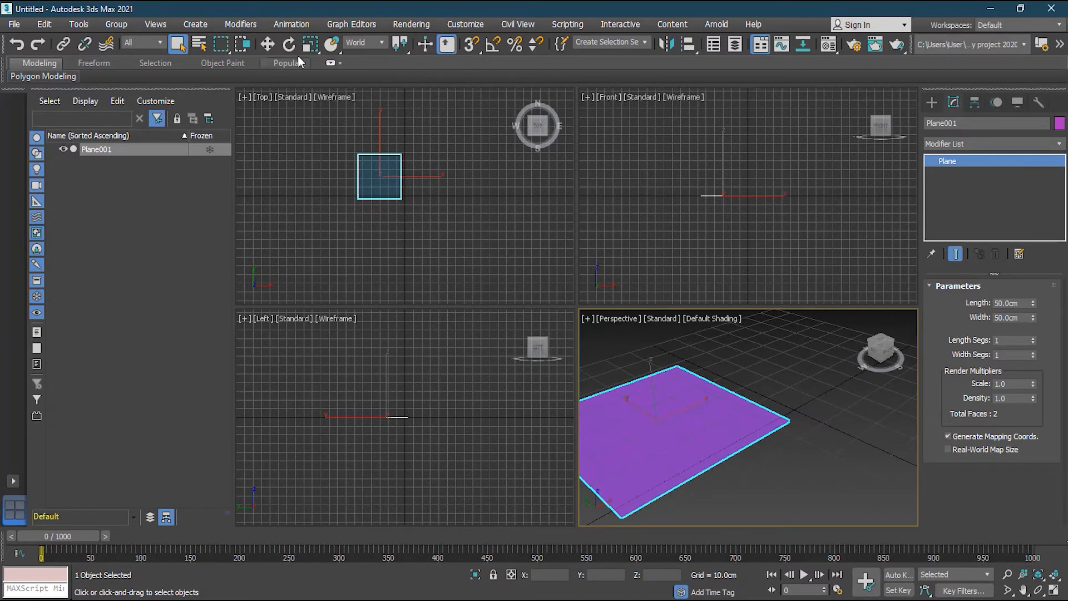
click(267, 44)
click(396, 163)
drag(401, 170, 422, 181)
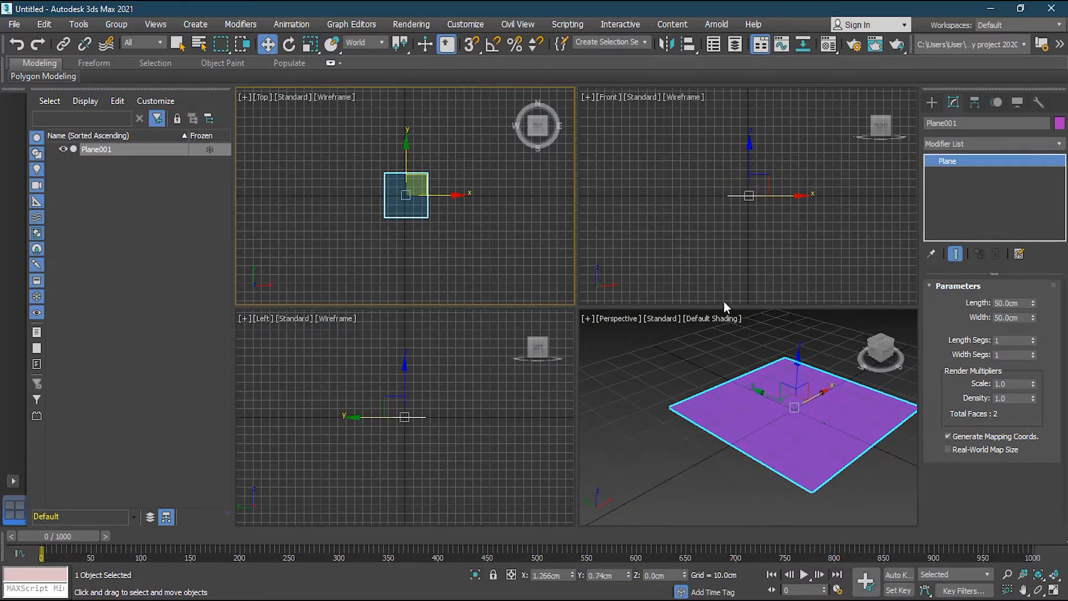
Step: Apply the Chair_Top.jpg reference image from the lesson folder onto the plane in the Perspective view
scroll(829, 371, down, 2)
scroll(846, 378, down, 2)
scroll(832, 374, up, 3)
middle_drag(833, 374, 784, 403)
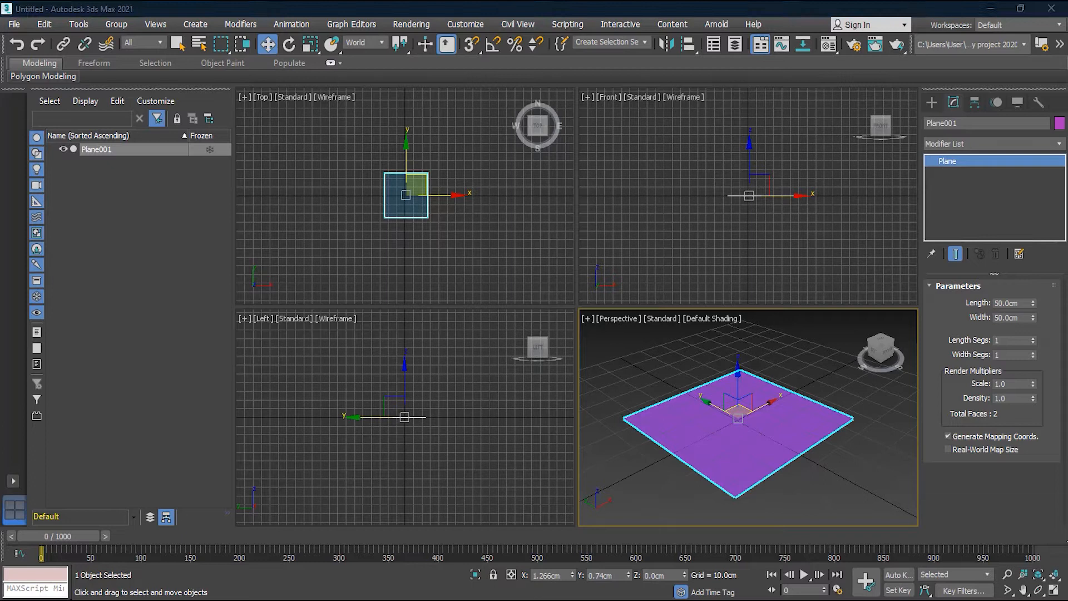
drag(86, 269, 400, 137)
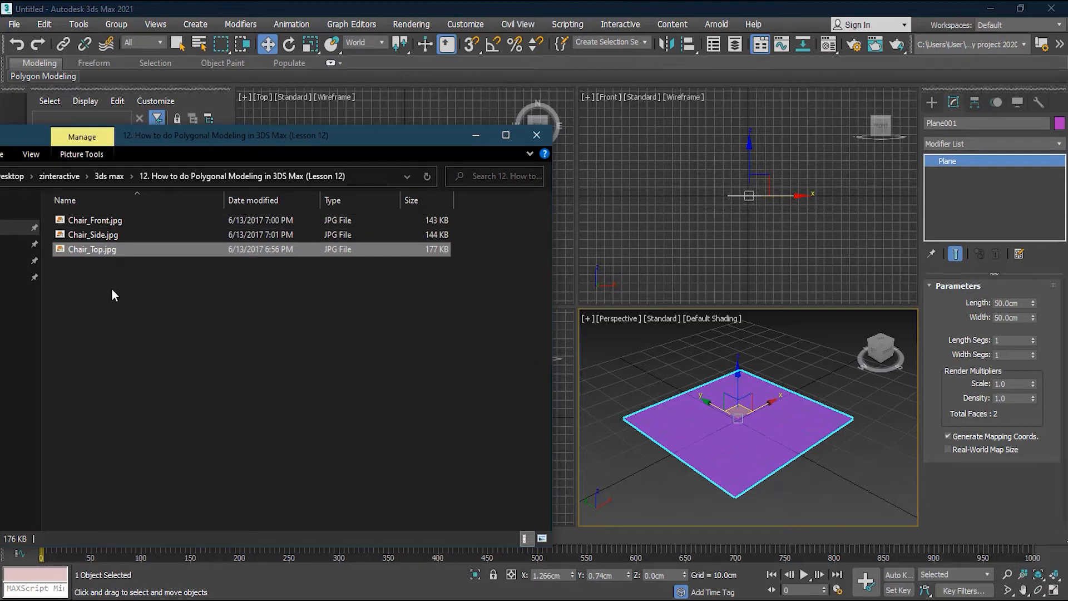
drag(79, 252, 740, 439)
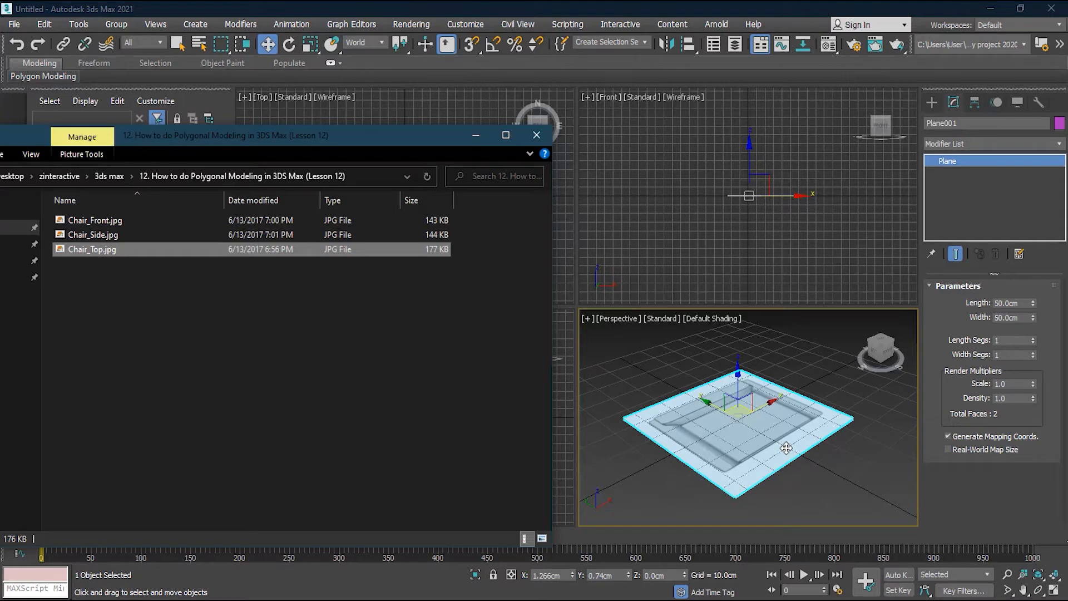
drag(436, 139, 424, 139)
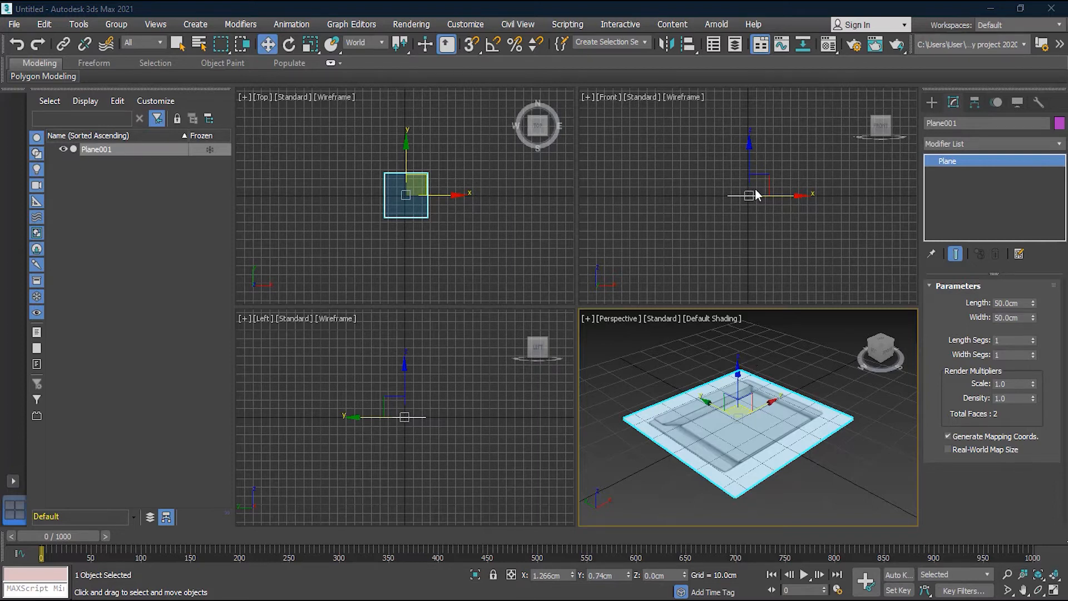
Step: Centre the reference plane on the origin by setting its X and Y positions to 0
scroll(757, 181, up, 3)
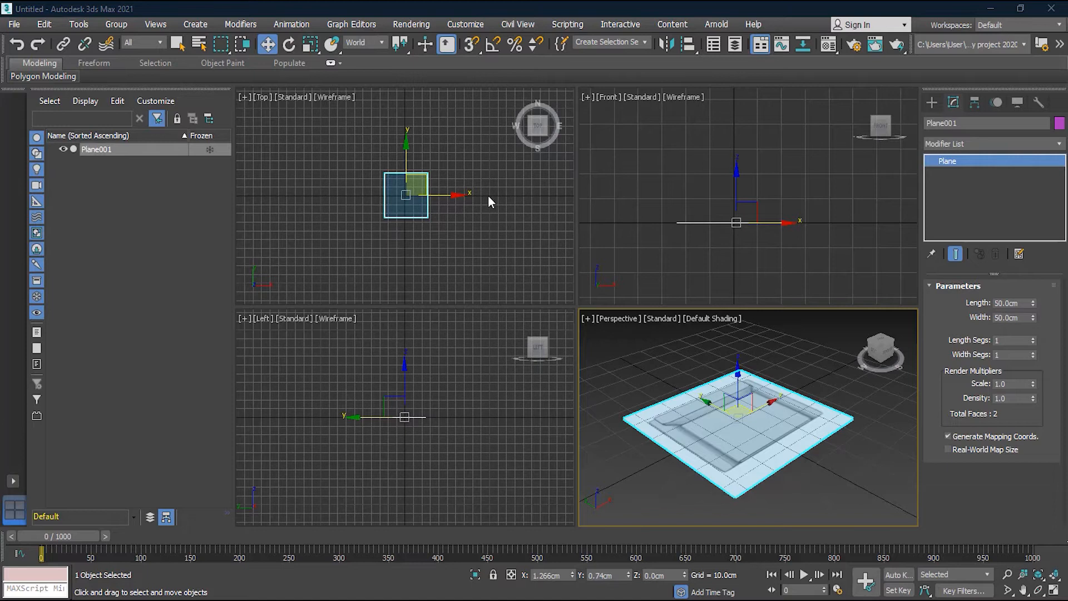
scroll(408, 167, up, 3)
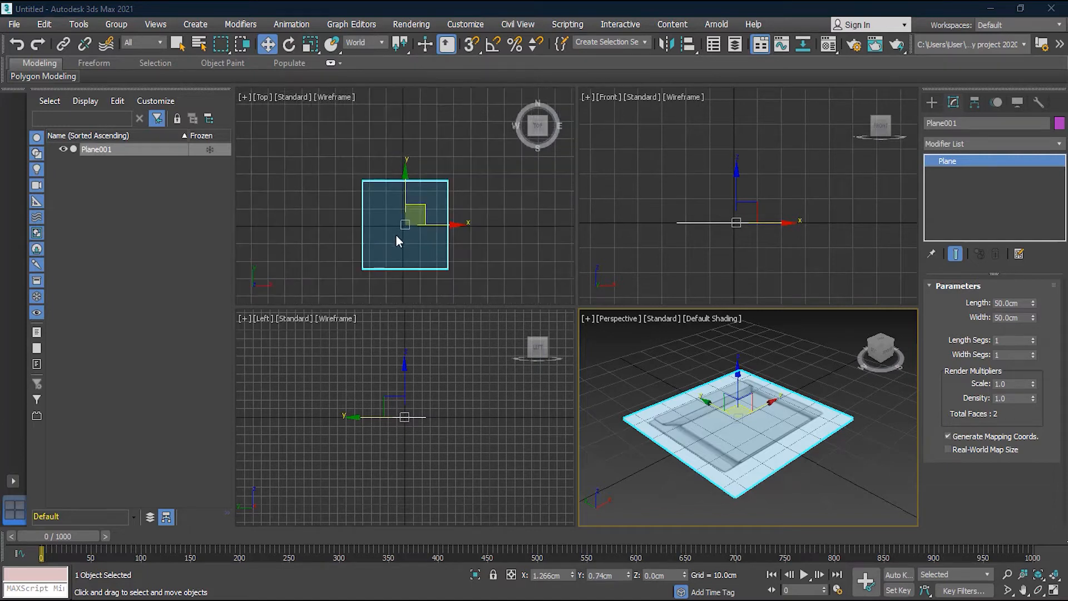
scroll(397, 236, up, 2)
drag(440, 221, 423, 223)
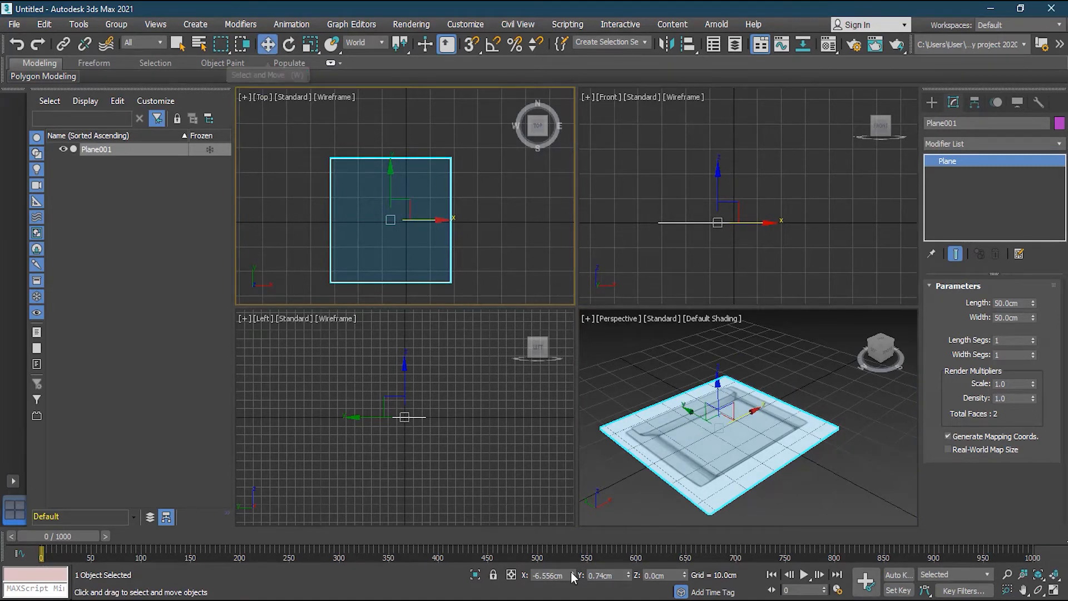
double_click(557, 576)
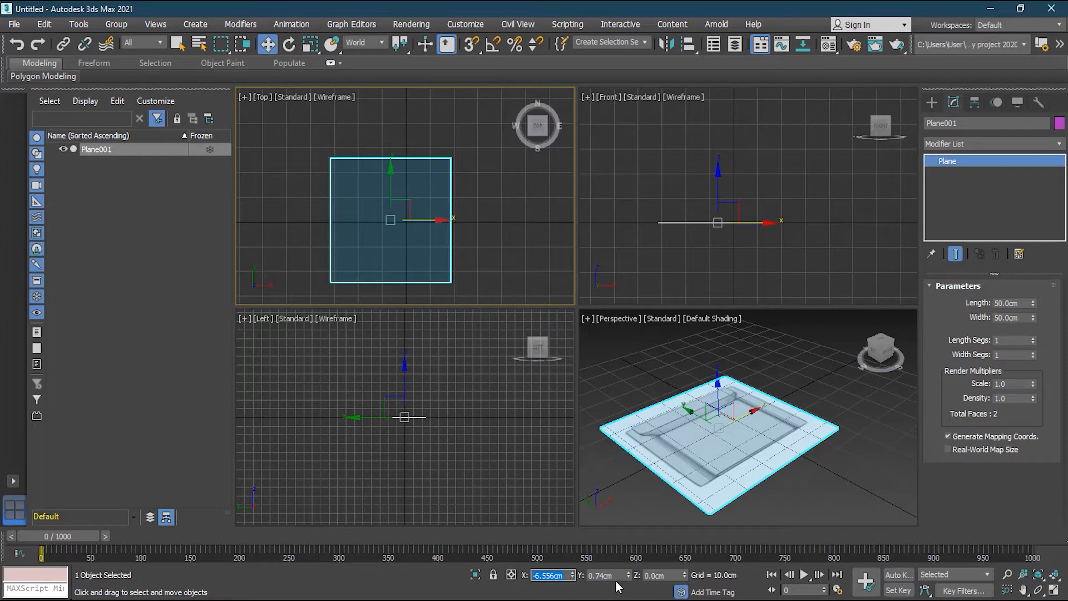
text(0)
key(Tab)
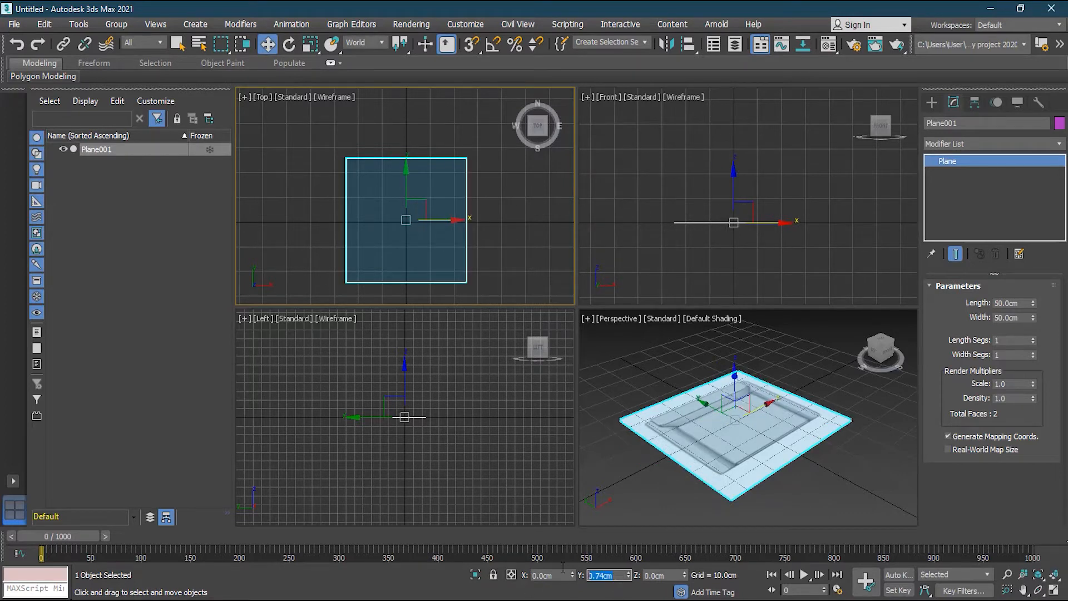
text(0)
key(Return)
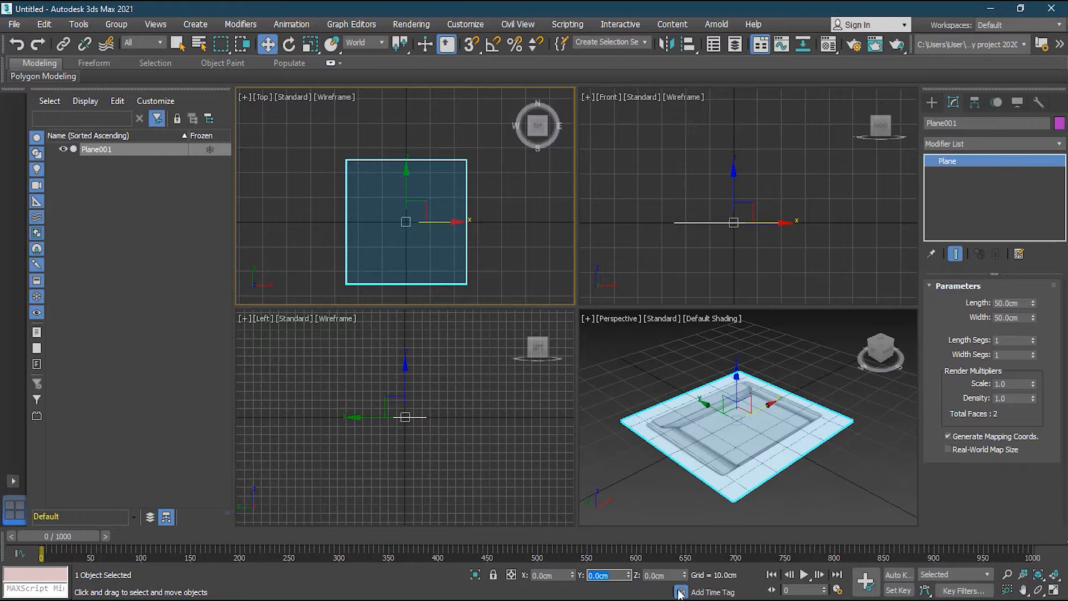
key(Tab)
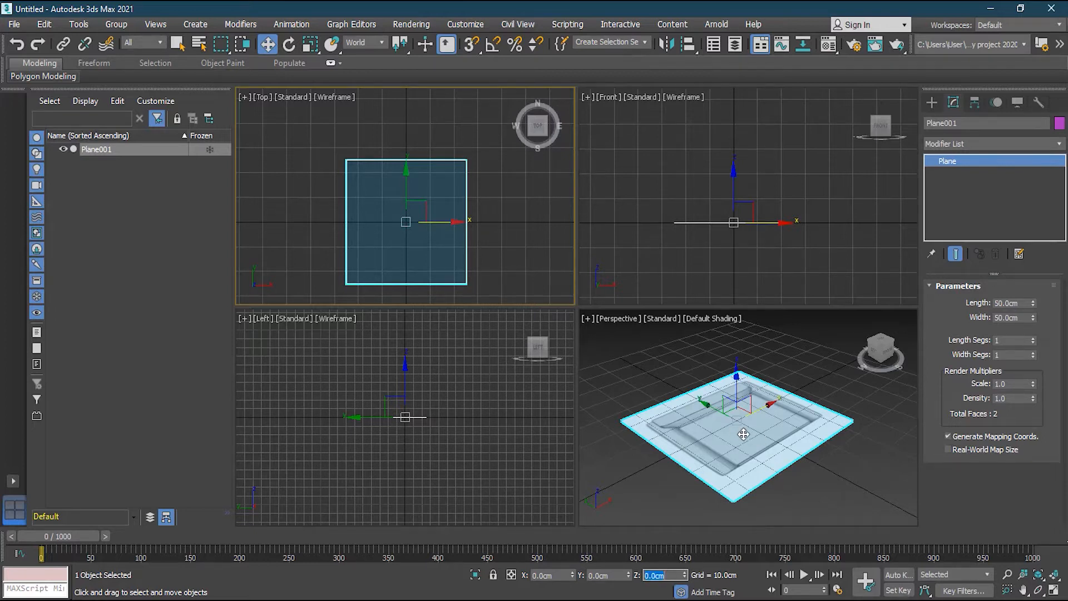
Step: Make one upright copy of the reference plane by rotating it about 90 degrees around the X axis, using the Copy option
click(289, 47)
scroll(410, 402, up, 2)
scroll(374, 439, up, 3)
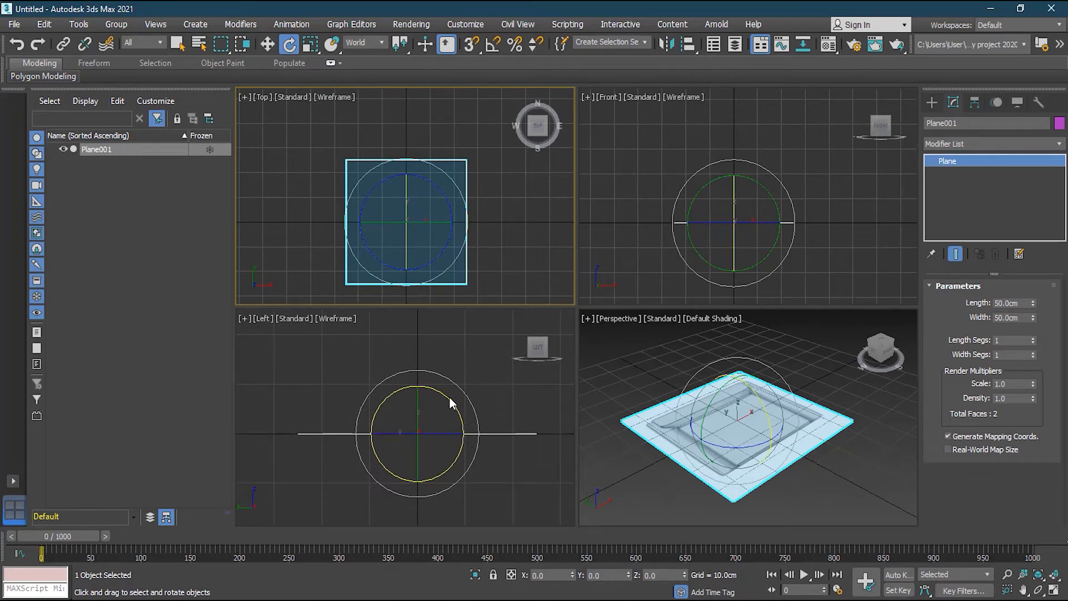
mouse_move(443, 395)
mouse_down()
mouse_move(463, 436)
mouse_move(436, 486)
mouse_move(552, 449)
mouse_up()
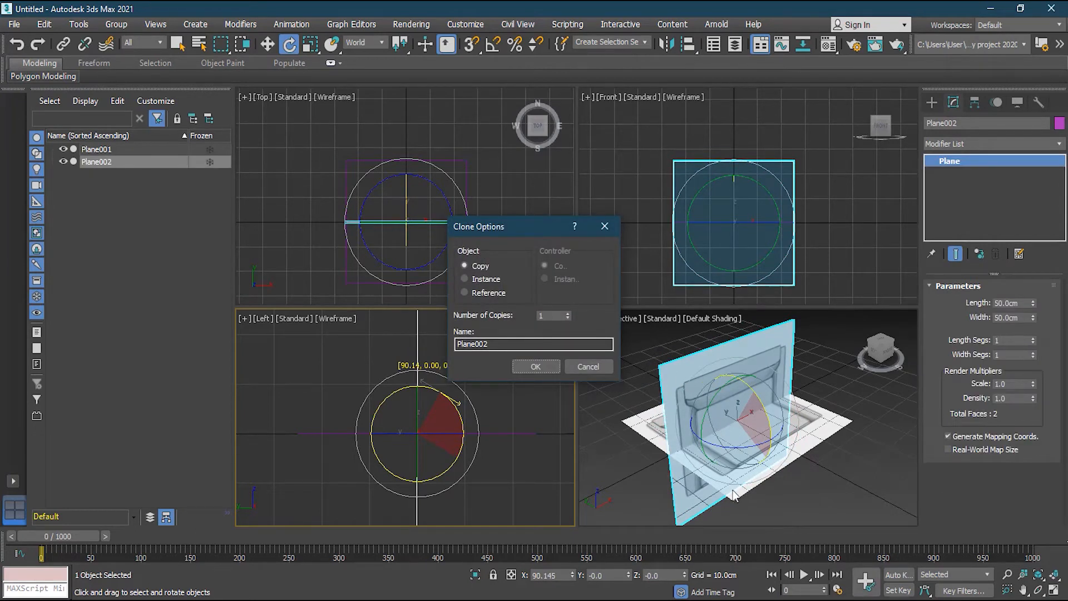
click(535, 367)
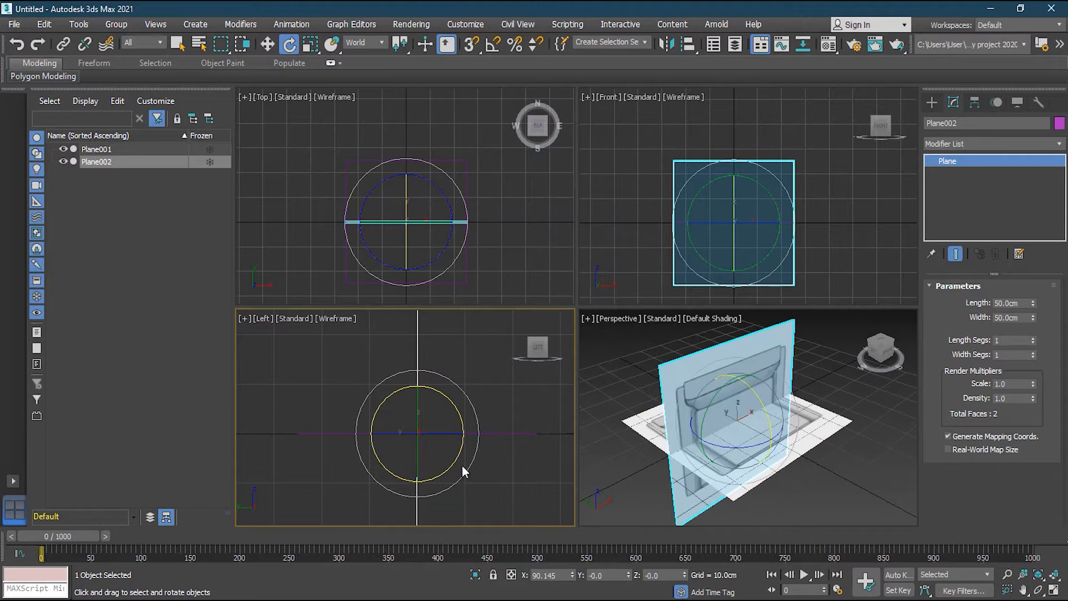
Step: Raise the upright plane so its lower edge meets the ground plane, with its Z position set to 25 cm
middle_drag(474, 422, 462, 449)
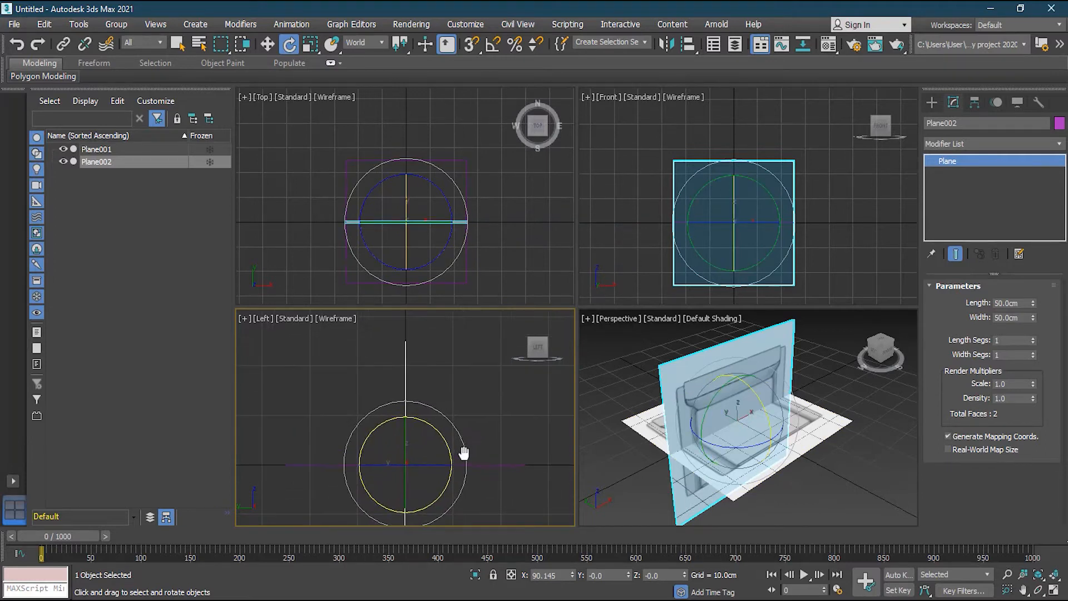
click(268, 44)
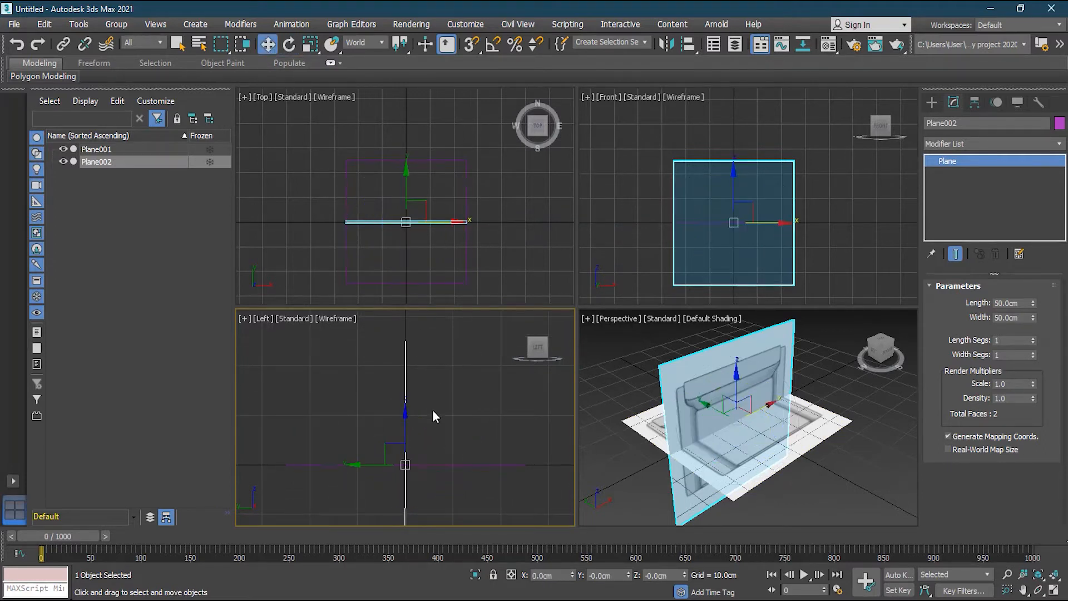
drag(408, 425, 399, 301)
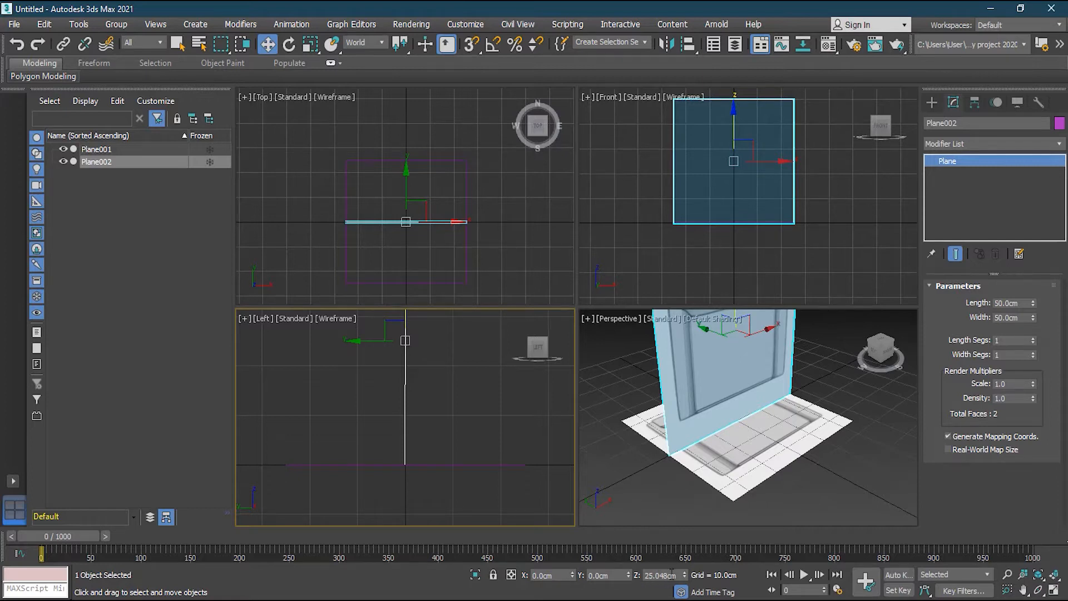
drag(679, 573, 656, 575)
scroll(479, 444, down, 2)
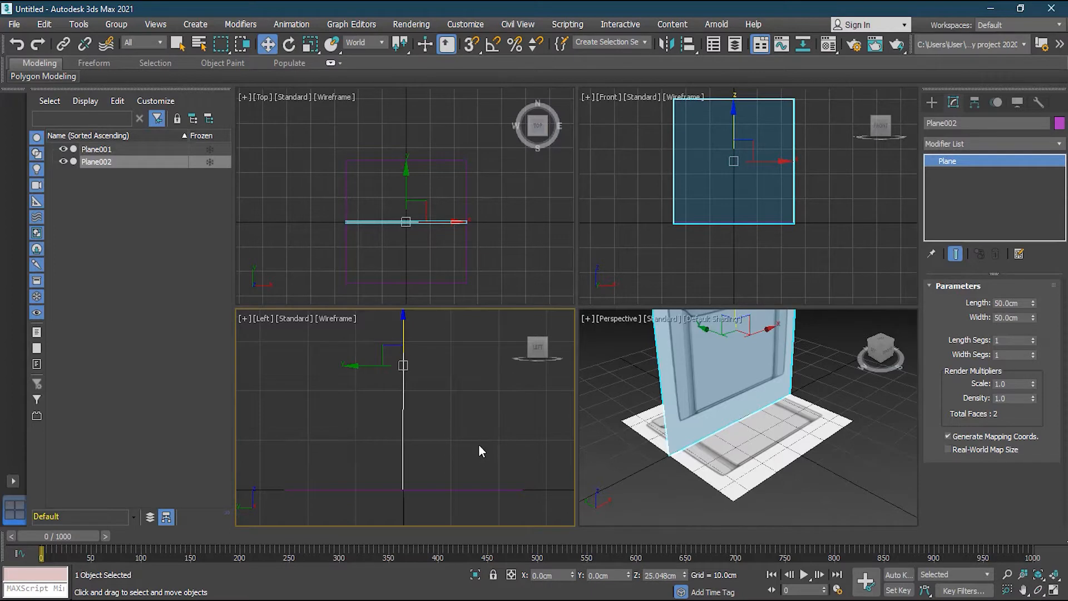
middle_drag(467, 415, 461, 426)
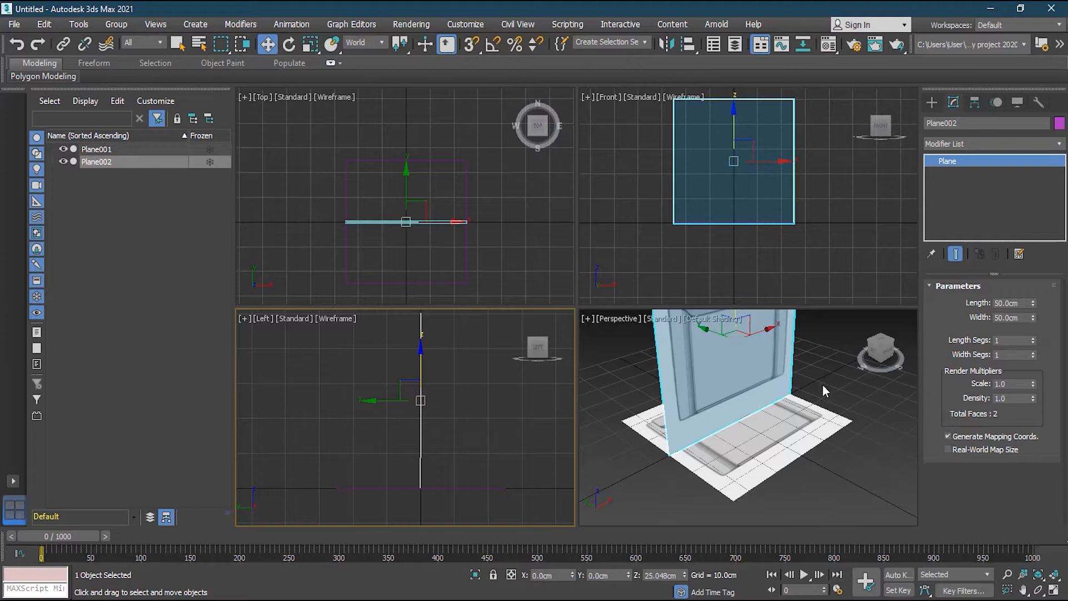
click(675, 576)
text(25)
key(Return)
Step: Set the upright plane's X rotation to exactly 90 degrees
scroll(429, 452, up, 4)
middle_drag(473, 481, 437, 430)
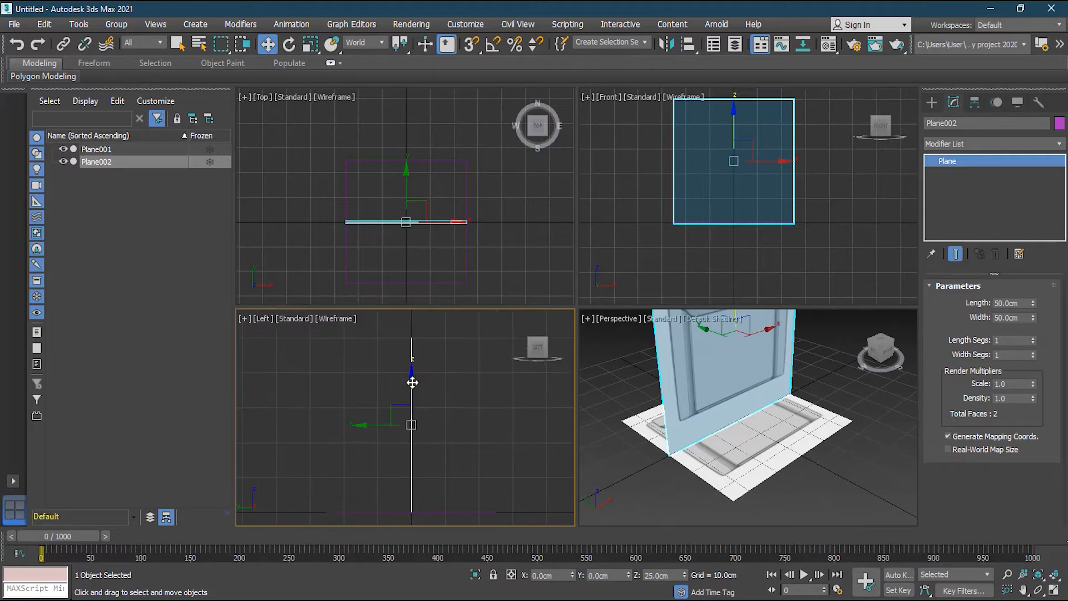
click(288, 46)
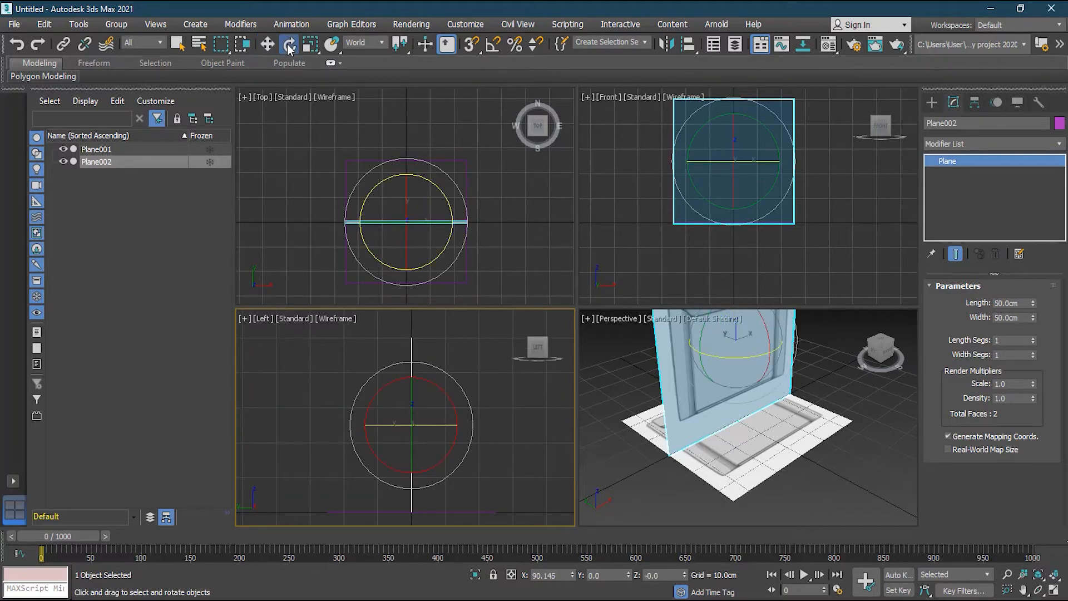
double_click(546, 575)
text(9)
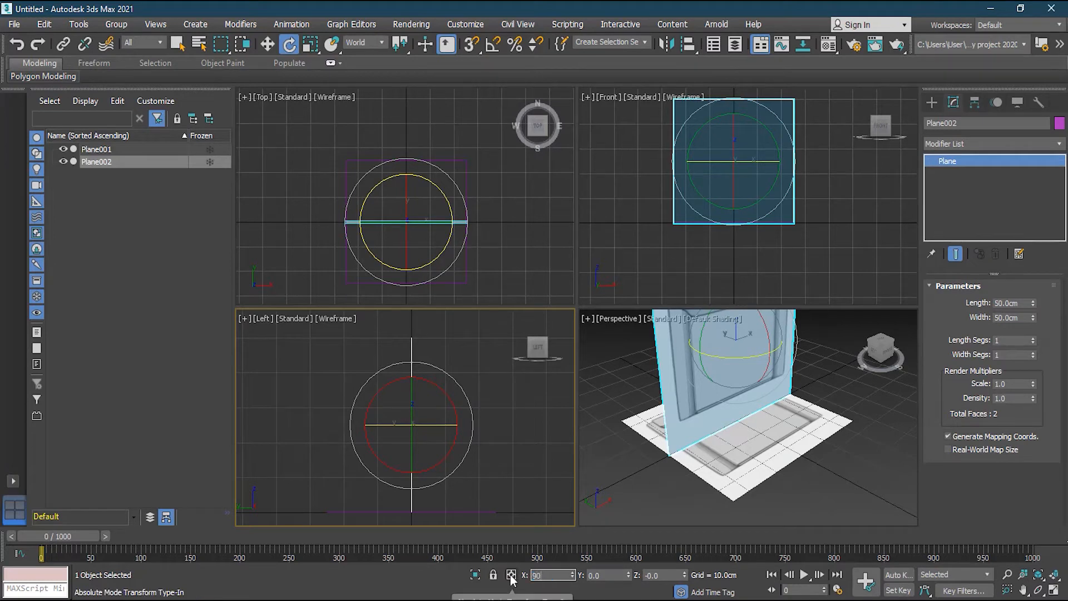
text(0)
key(Return)
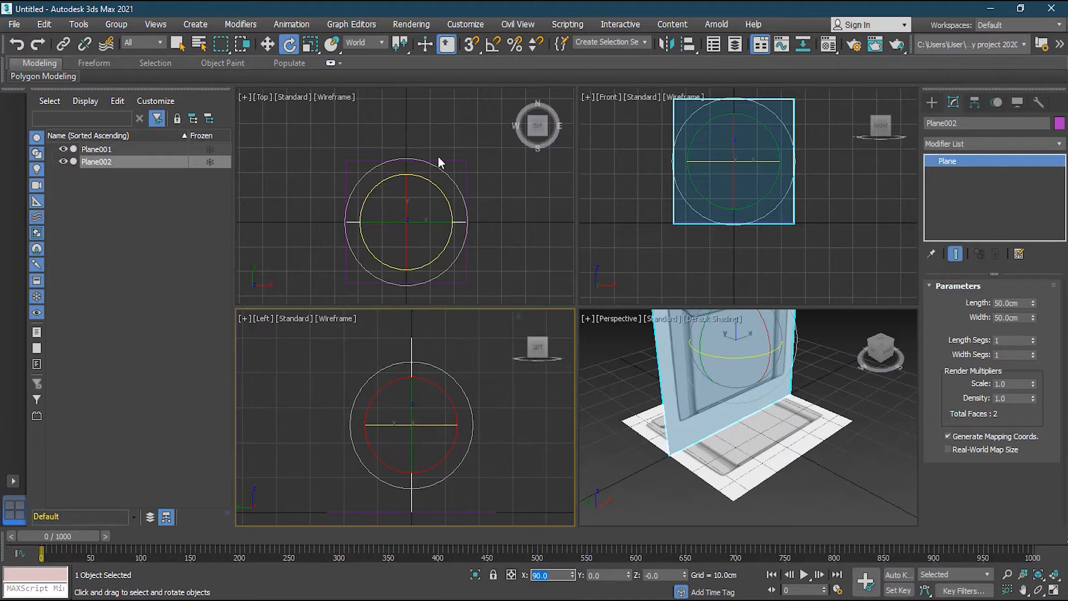
Step: Move the upright plane along the Y axis to the ground plane's rear edge, at about Y 25.4 cm
click(267, 45)
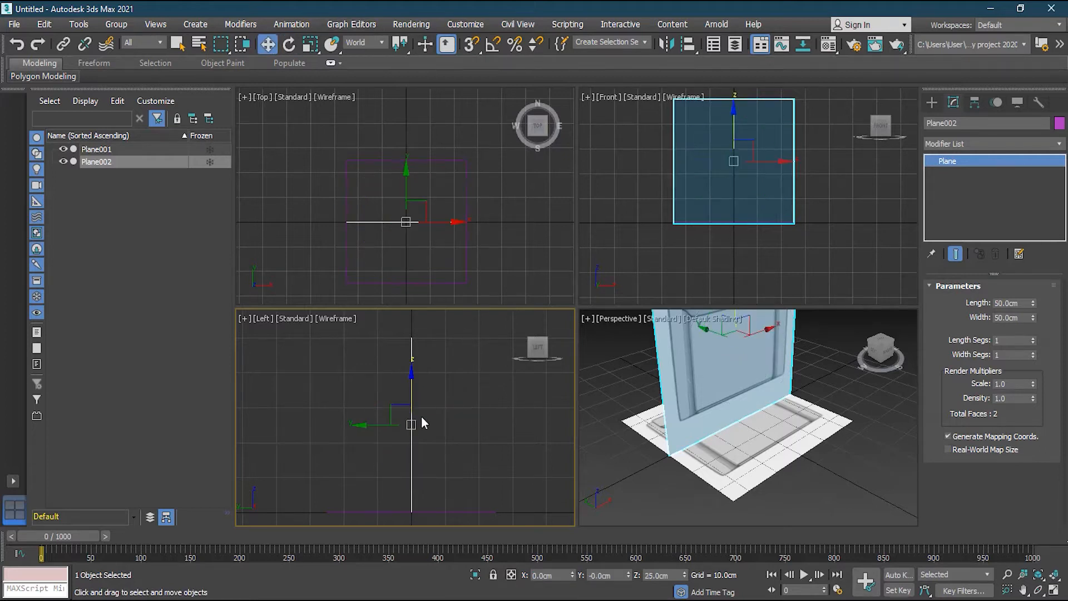
drag(393, 425, 325, 422)
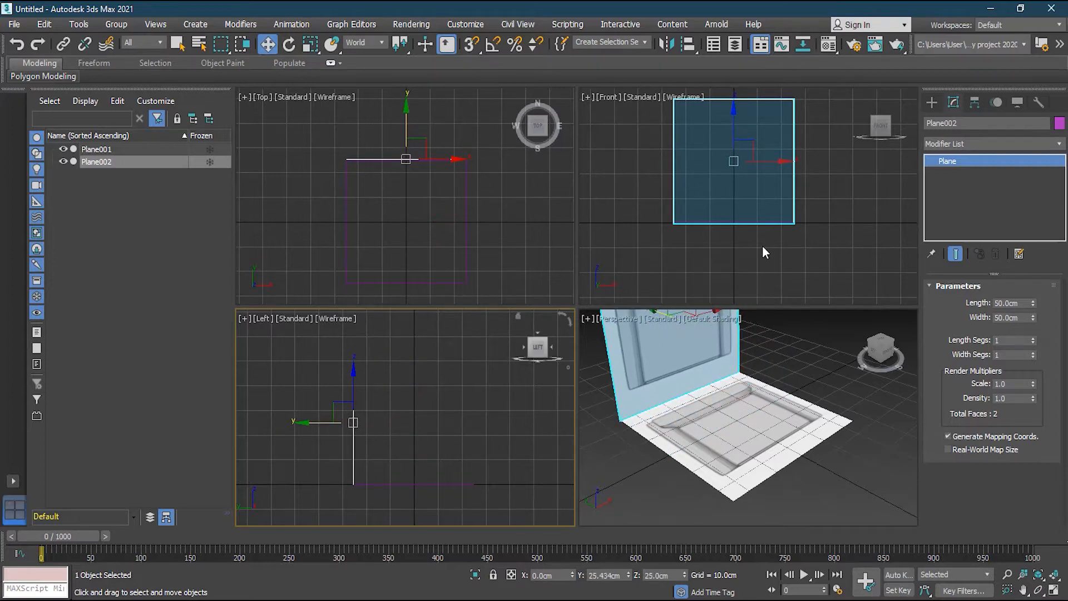
middle_drag(765, 394, 806, 430)
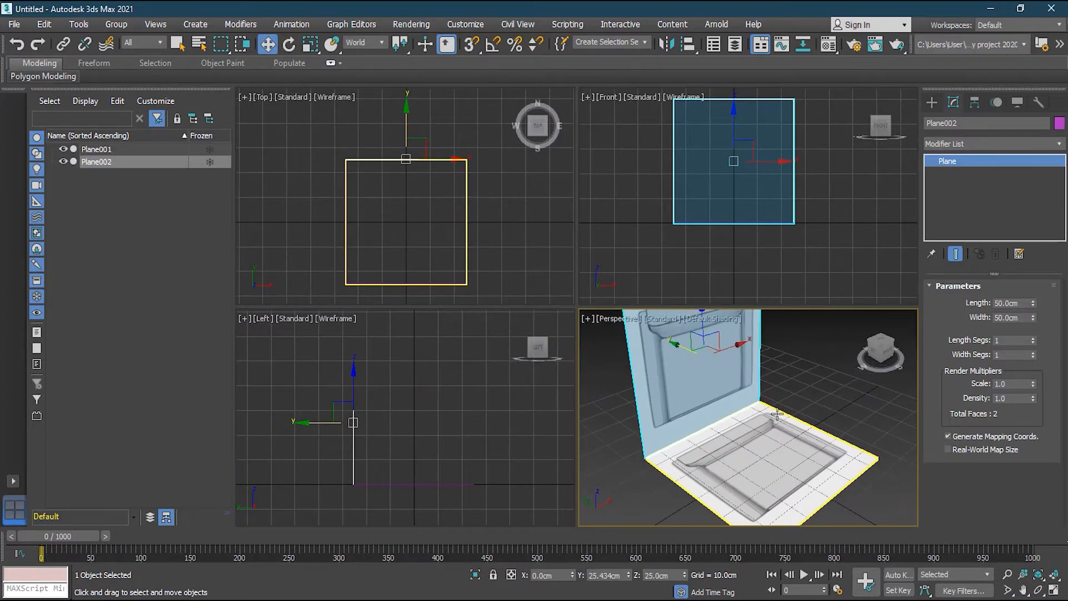
scroll(806, 429, down, 3)
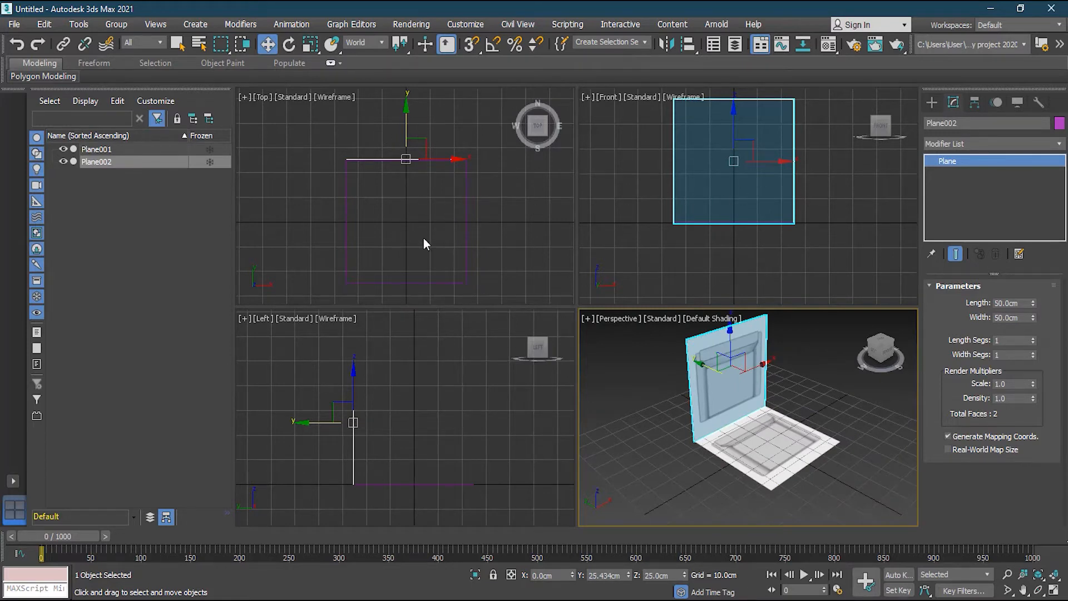
Step: Make one copy of the upright plane by rotating it around the Z axis, using the Copy option, and set its Z rotation to 90 degrees
click(288, 44)
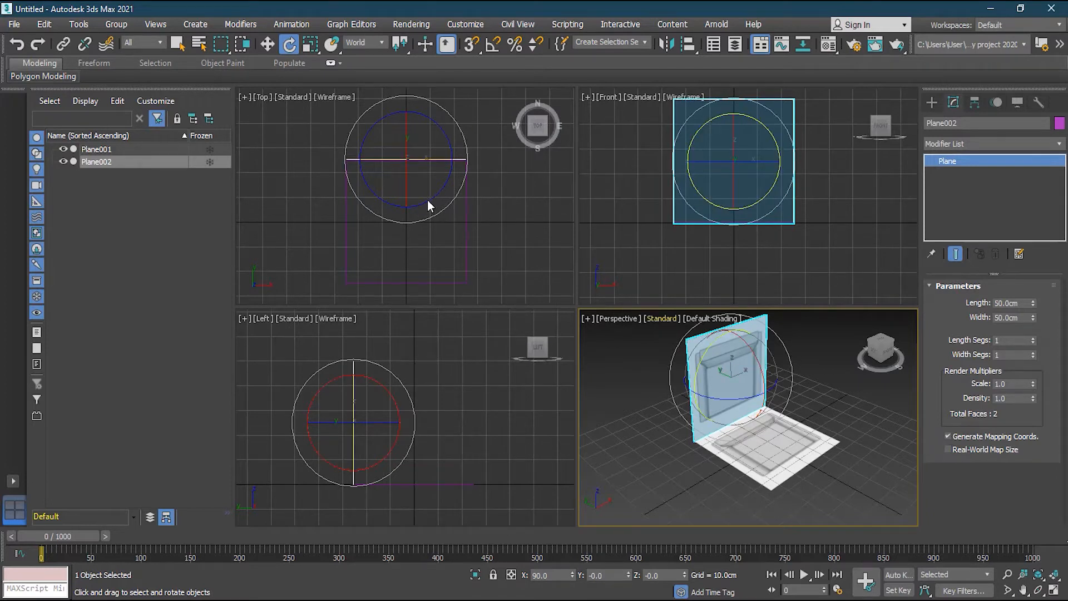
drag(430, 198, 502, 140)
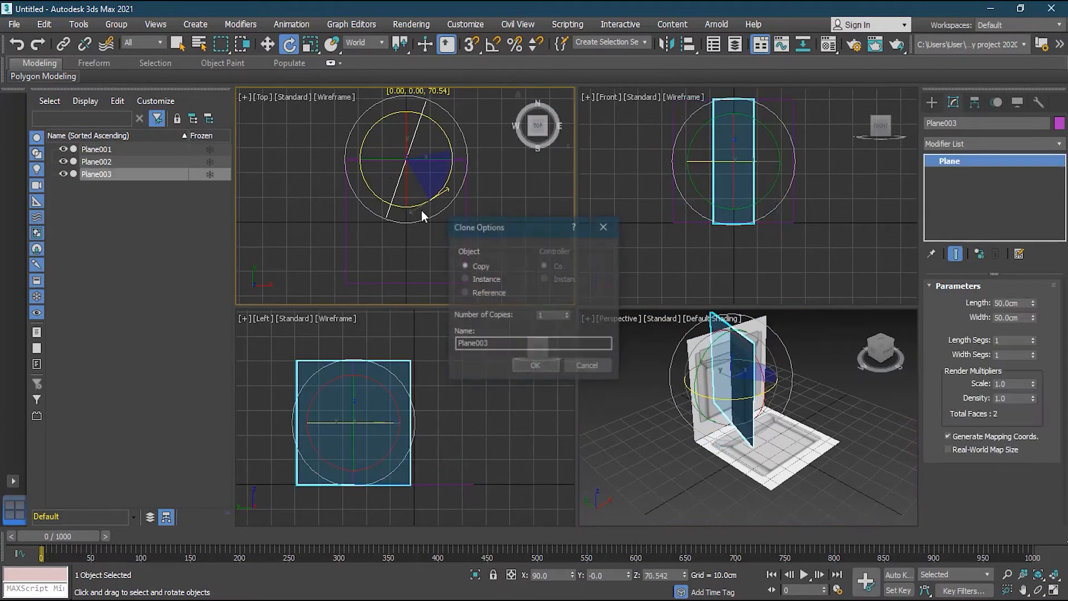
click(536, 366)
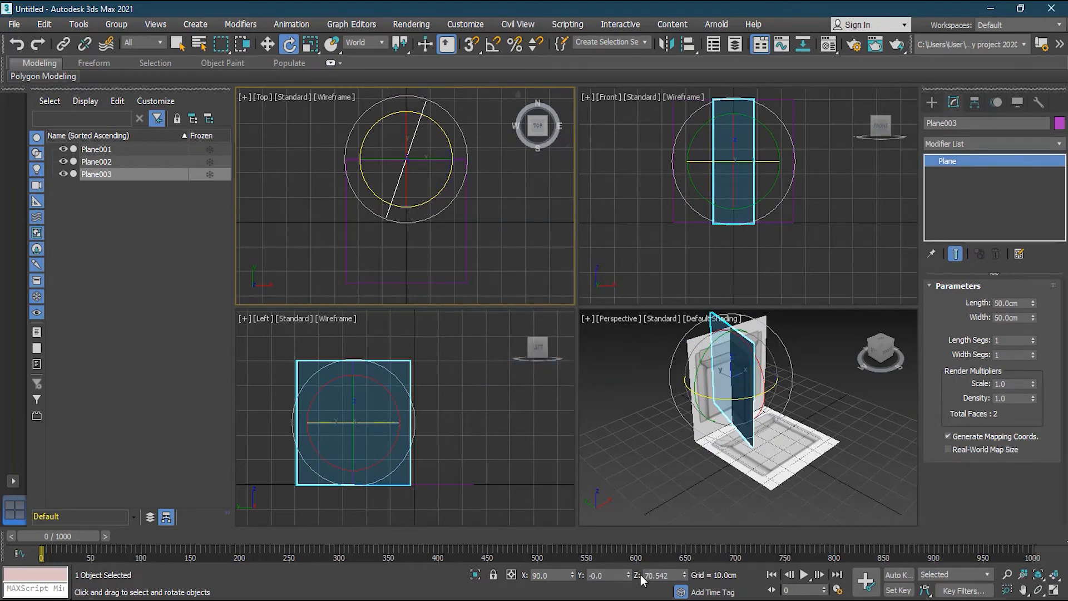
drag(671, 575, 634, 577)
text(90)
key(Return)
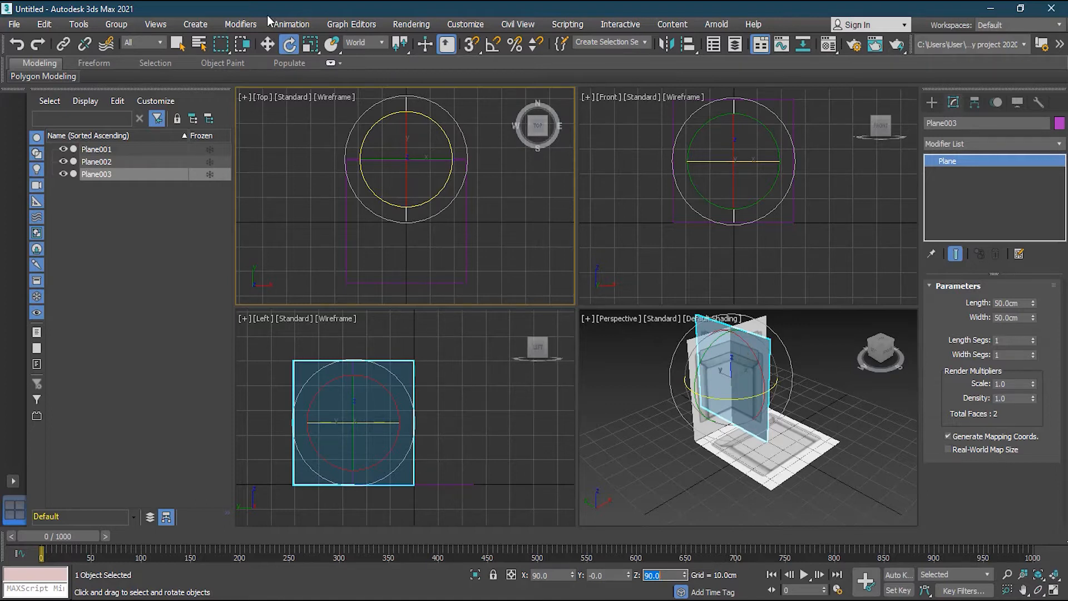
Step: Move the copied upright plane to the ground plane's side edge, with its X position set to -25 cm and Y to 0
click(267, 44)
drag(424, 148, 370, 209)
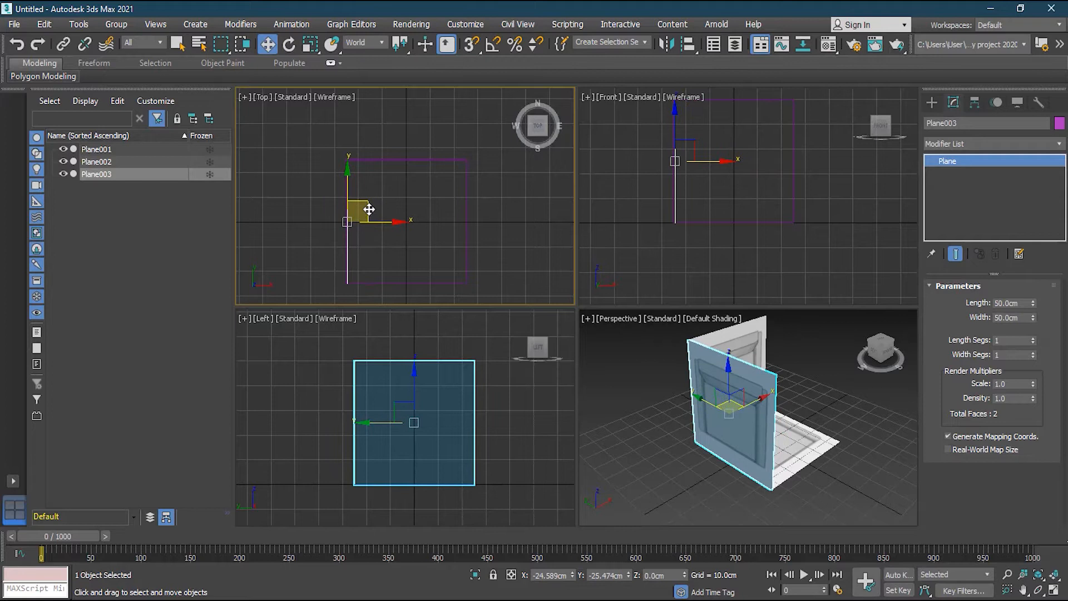
double_click(568, 576)
text(-25)
key(Return)
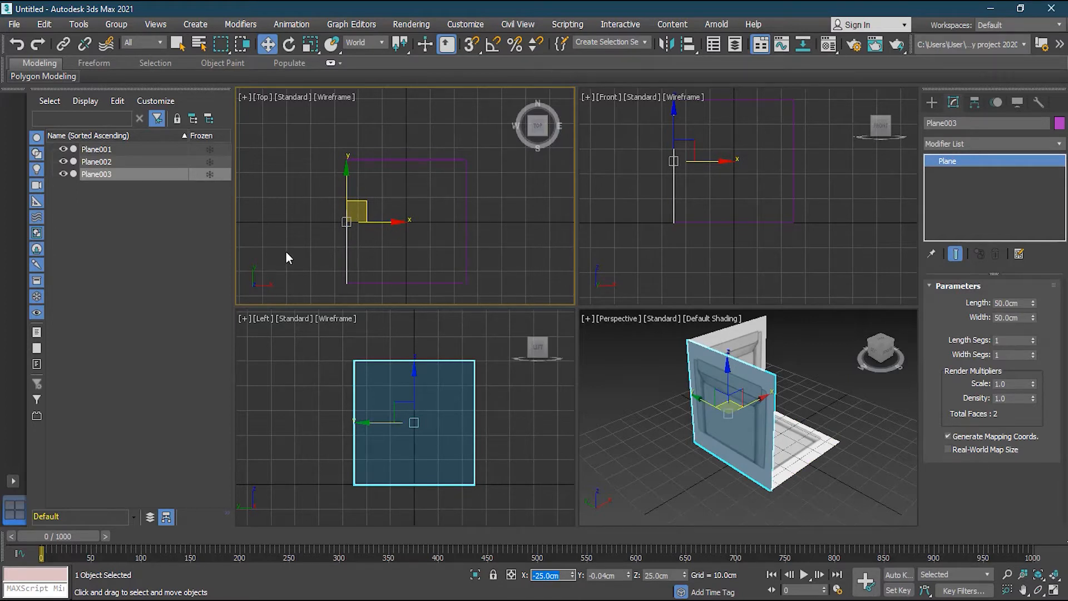
double_click(620, 576)
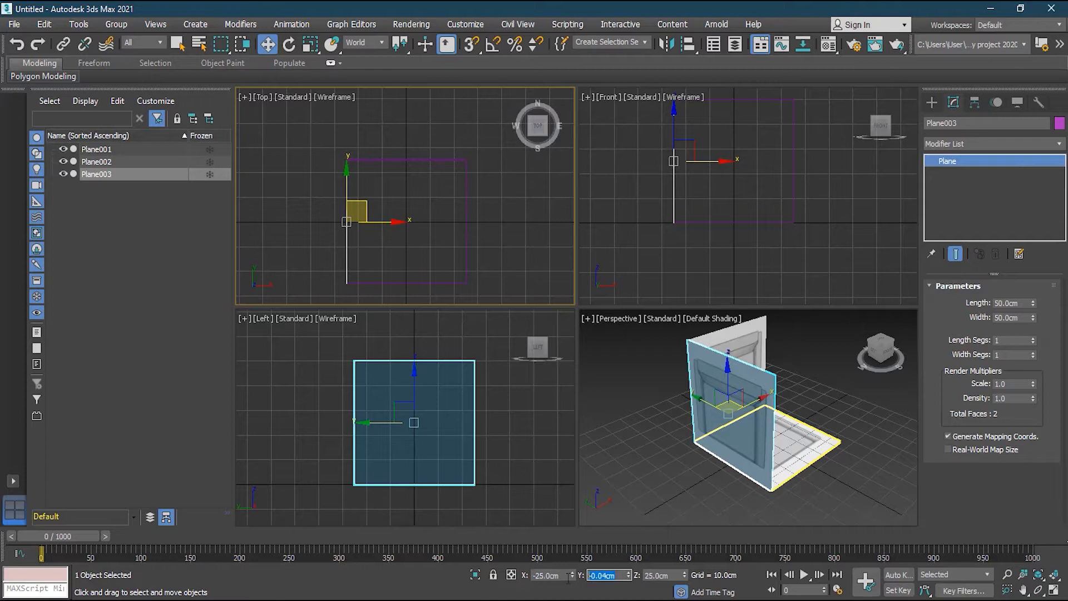
text(0)
key(Return)
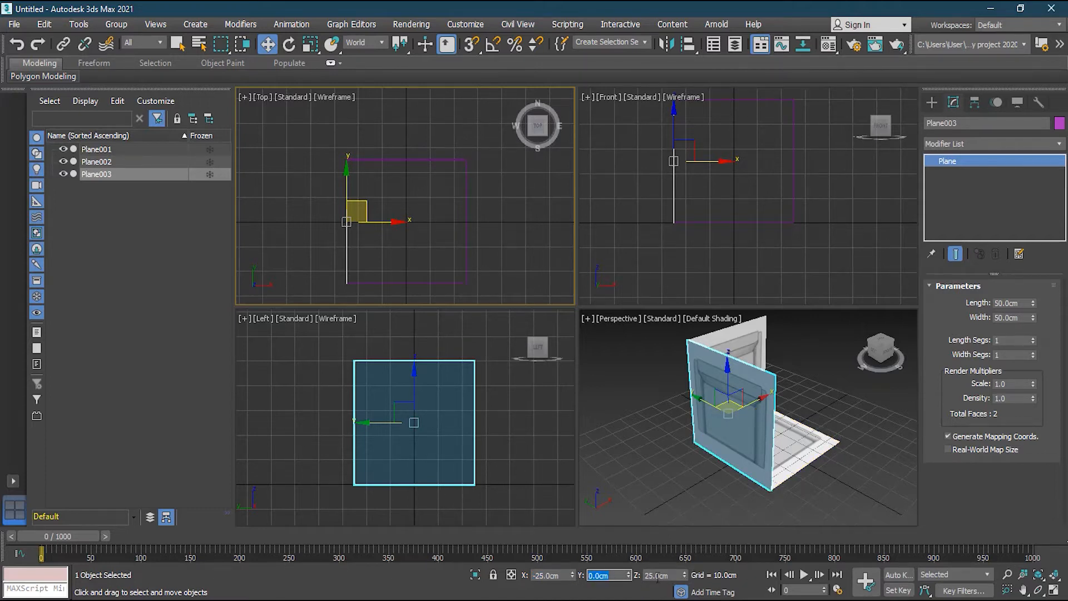
click(671, 574)
click(841, 420)
Step: Apply Chair_Front.jpg from the image folder to the rear upright plane and Chair_Side.jpg to the side upright plane
alt+middle_drag(841, 421, 697, 424)
scroll(697, 424, up, 4)
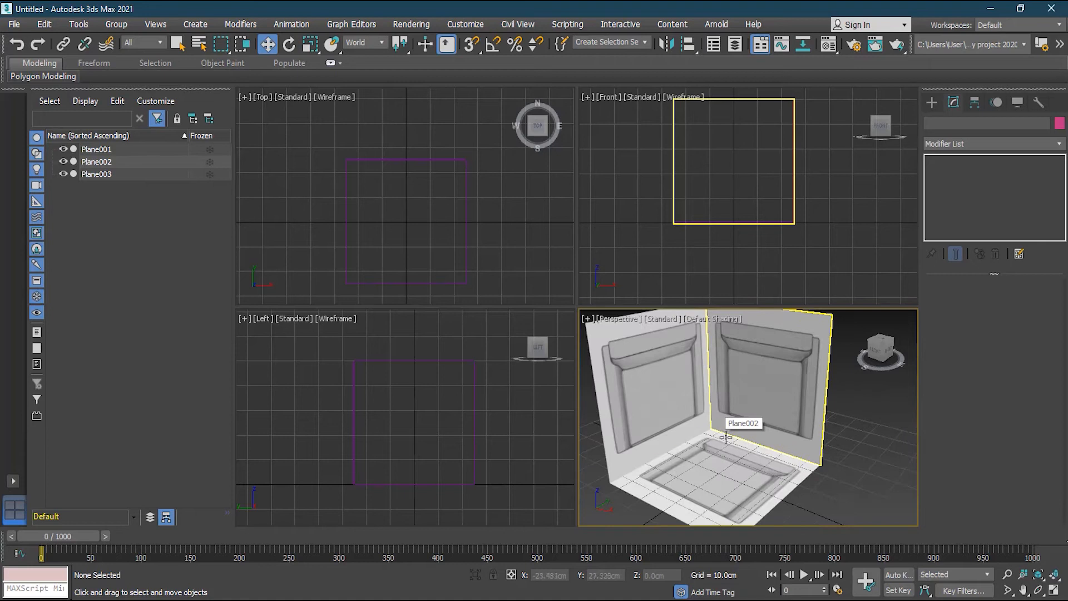
drag(0, 209, 325, 155)
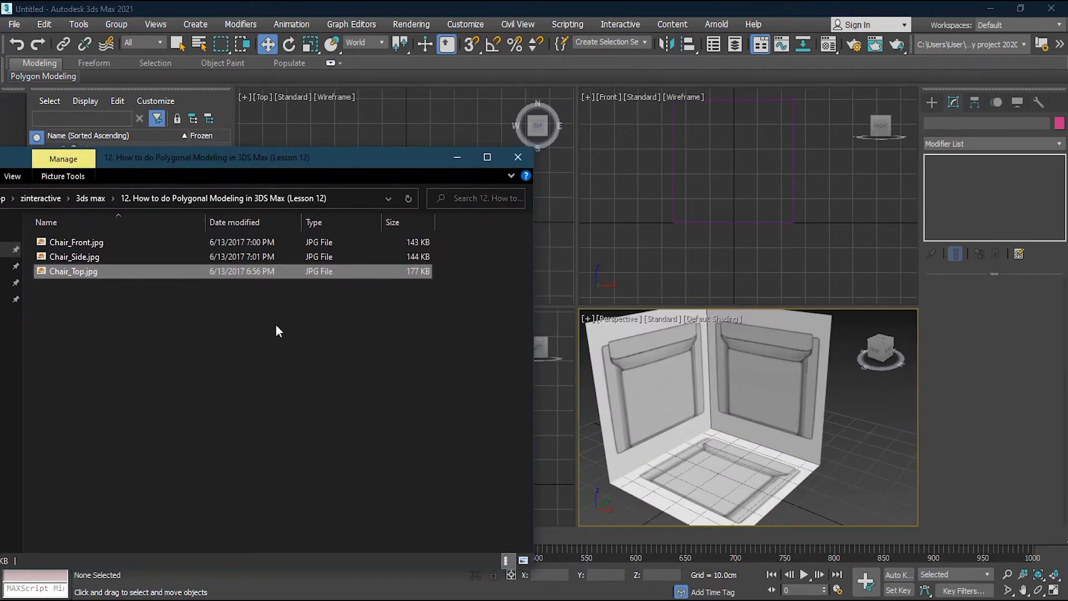
click(98, 243)
drag(88, 242, 778, 394)
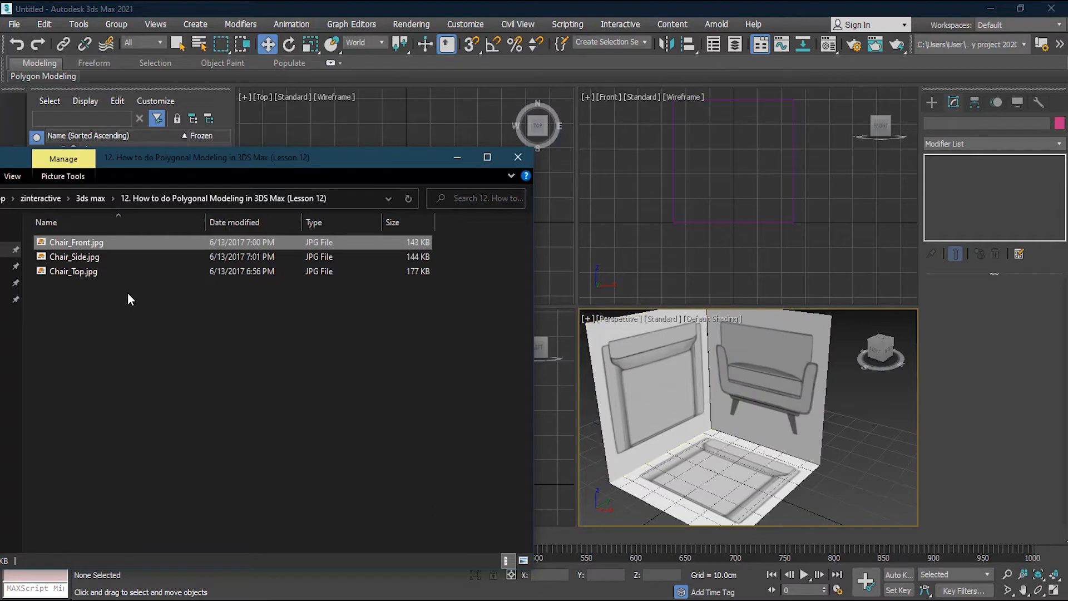
drag(94, 259, 649, 395)
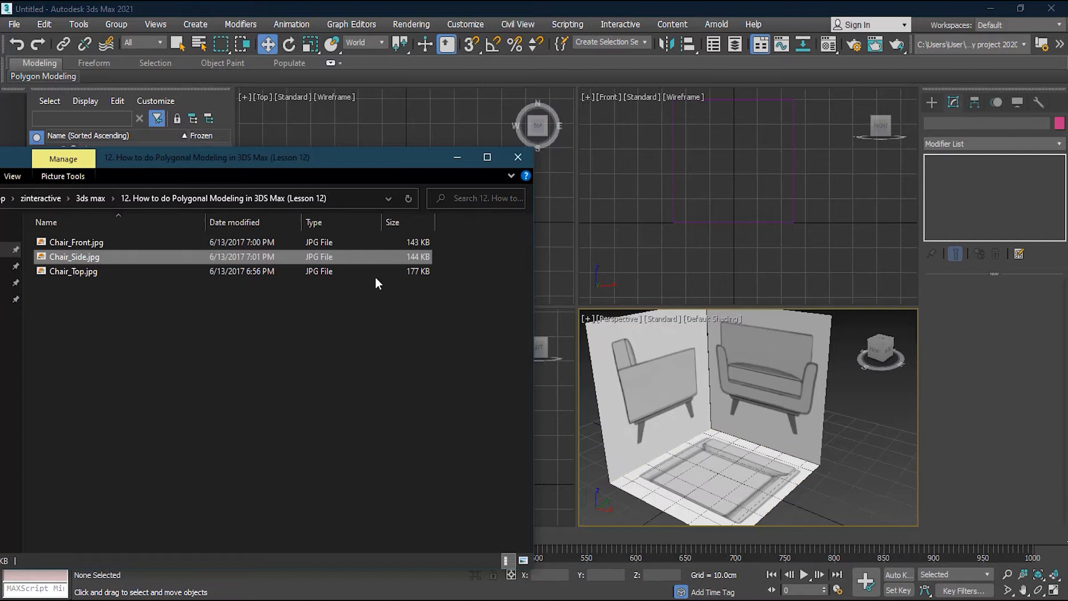
drag(382, 166, 0, 166)
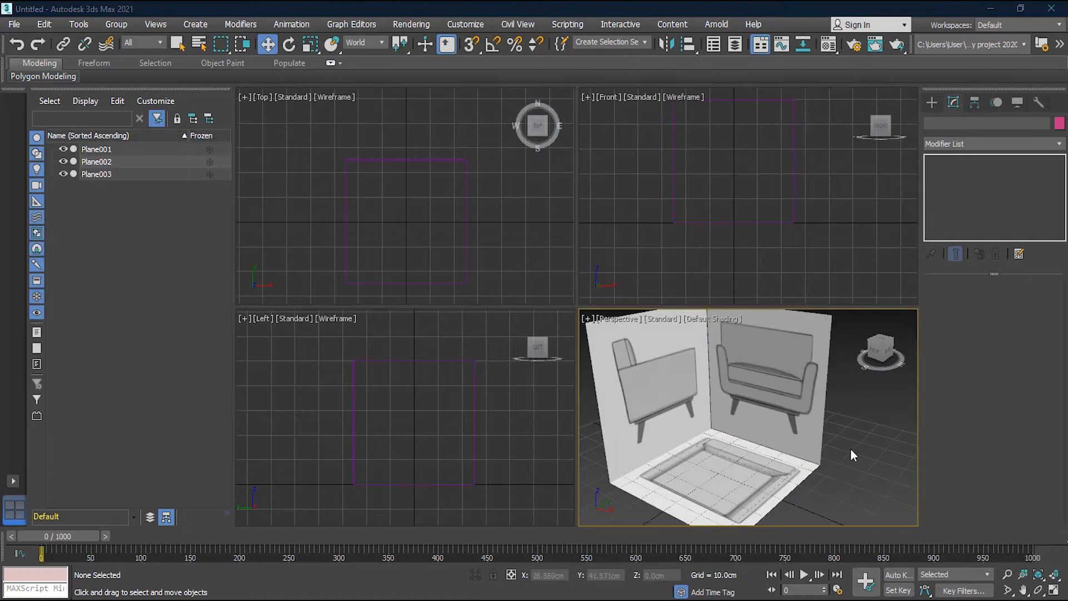
Step: Turn the side-view plane around so its chair image faces the opposite way, with its Z rotation set to -90 degrees
click(1053, 591)
drag(597, 396, 636, 362)
alt+middle_drag(574, 386, 586, 364)
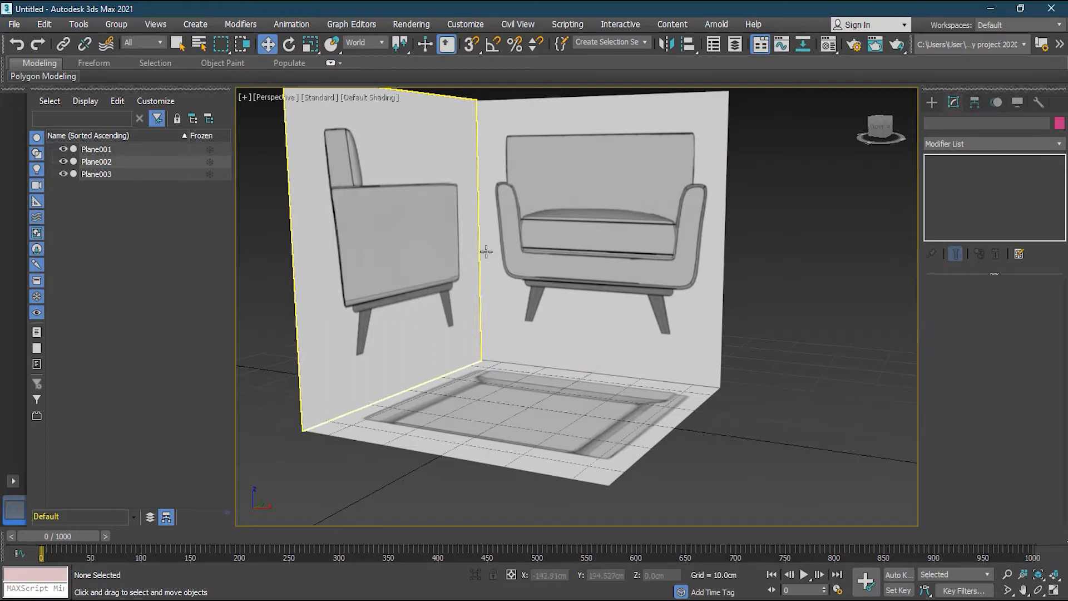
click(405, 263)
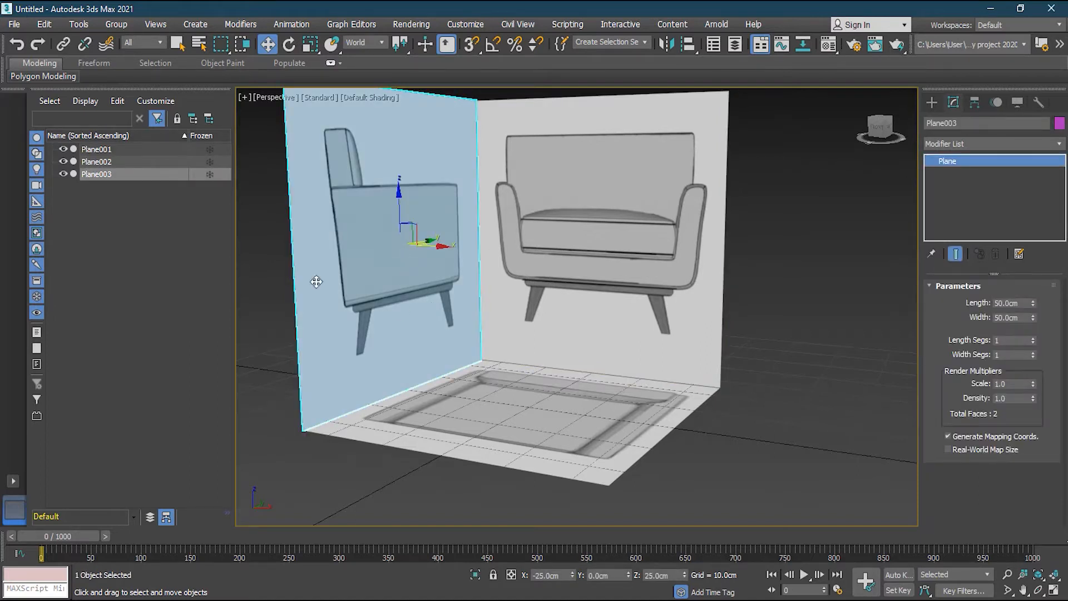
click(289, 44)
drag(424, 256, 187, 284)
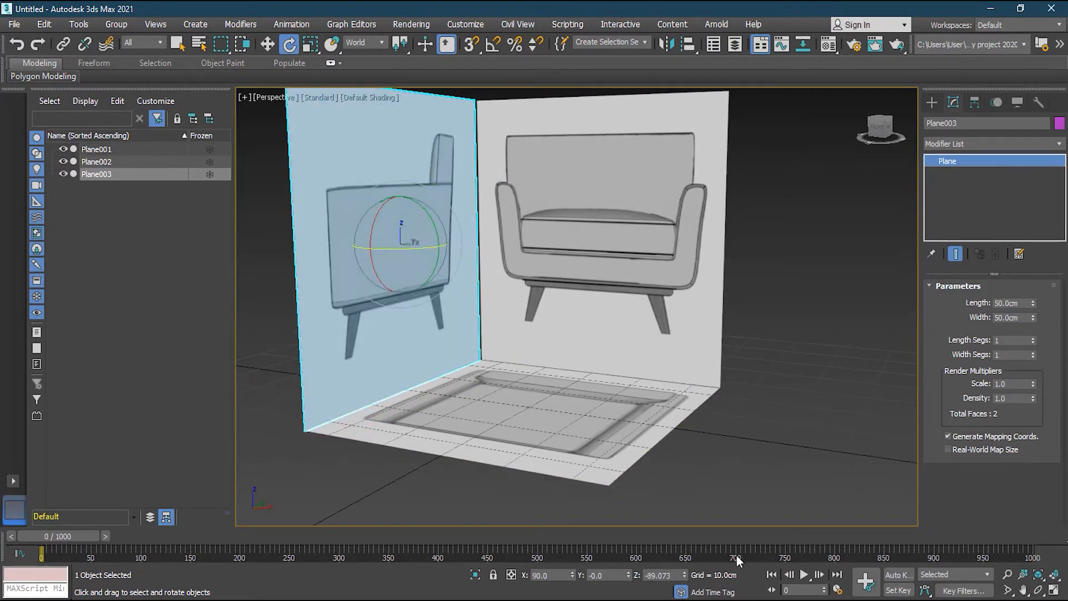
double_click(662, 574)
text(-90)
key(Return)
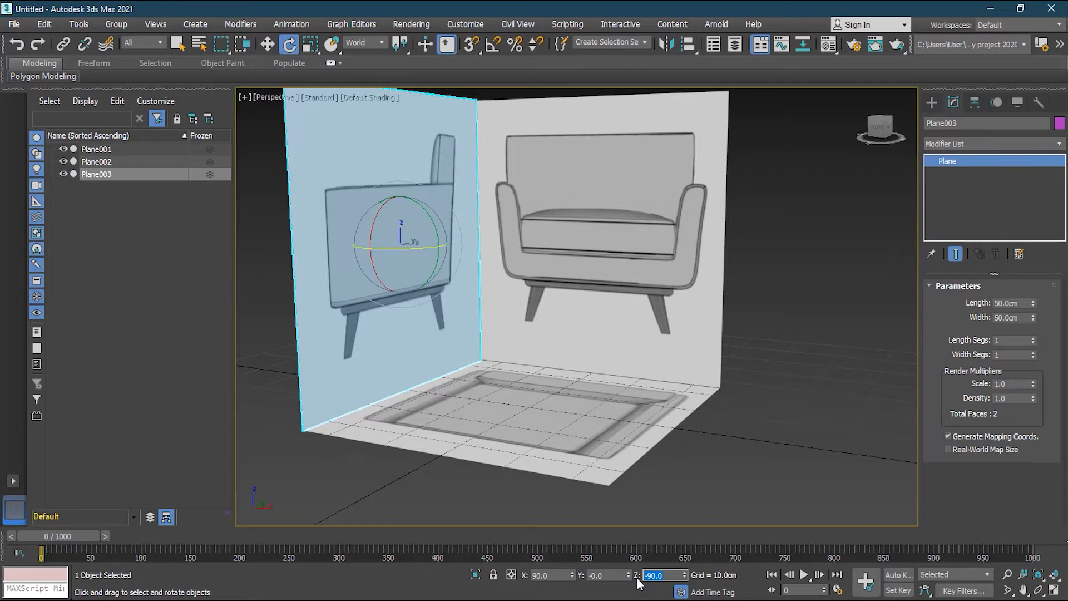
Step: Lower both upright planes together along the Z axis until the pictured chair legs stand at ground plane level
click(267, 44)
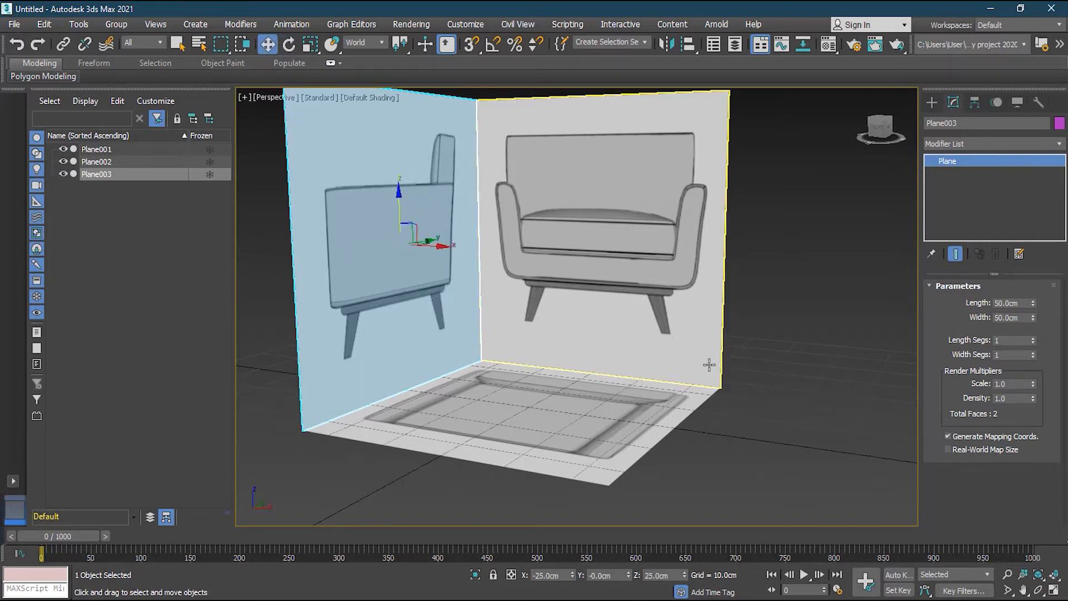
ctrl+click(584, 266)
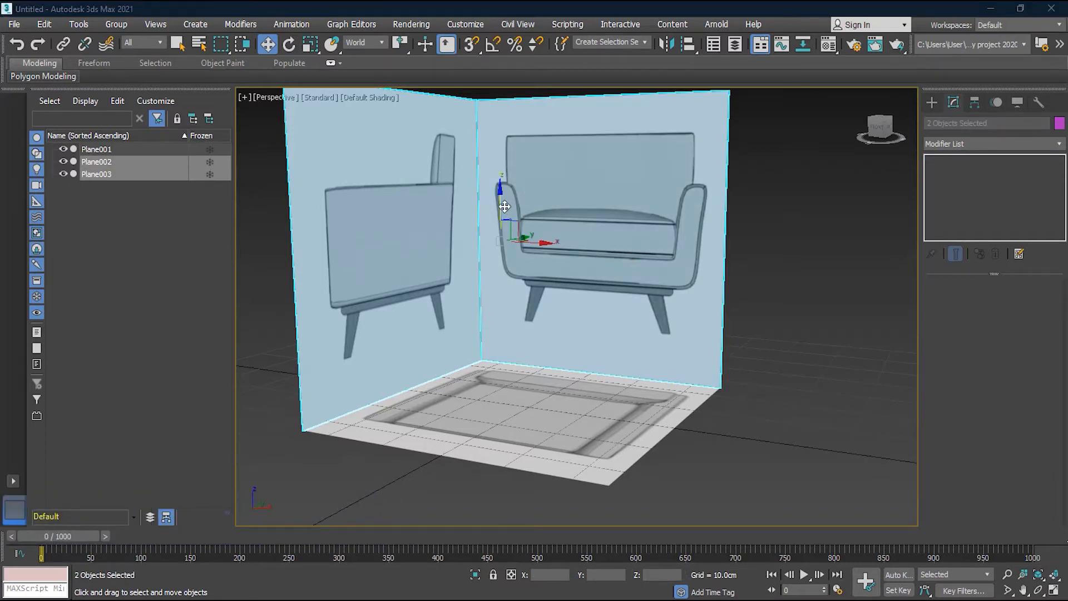
drag(498, 203, 499, 254)
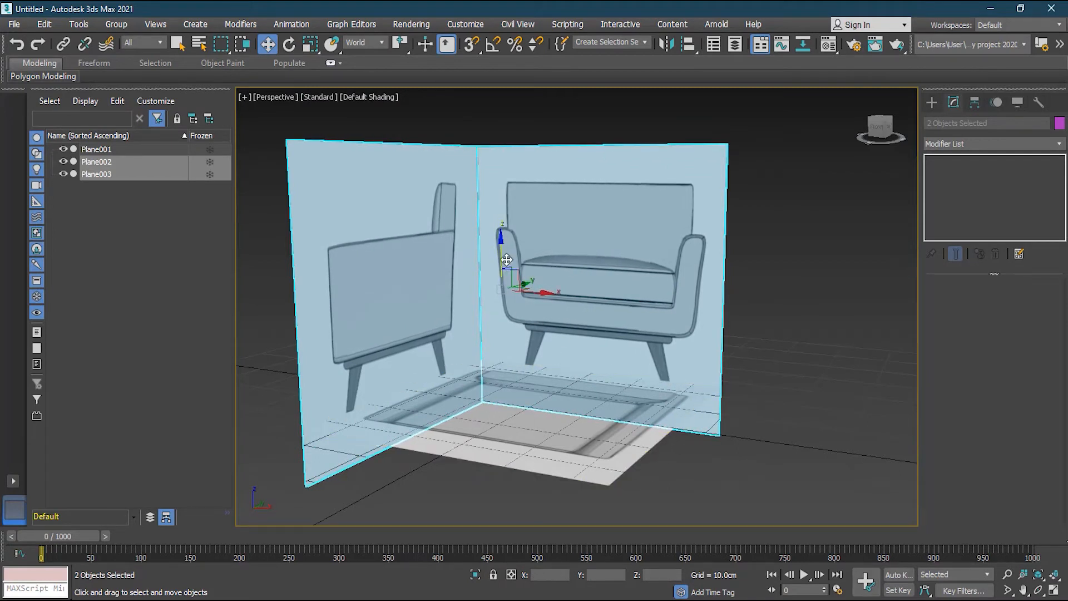
drag(501, 258, 502, 256)
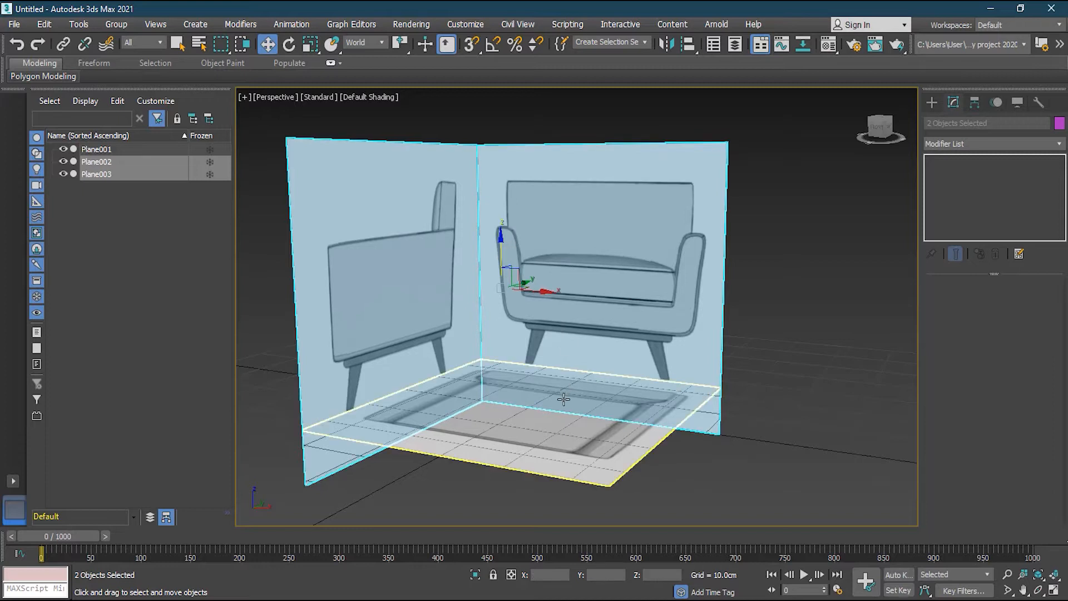
click(708, 495)
mouse_move(572, 374)
alt+middle_down()
mouse_move(479, 392)
mouse_move(613, 368)
mouse_move(576, 374)
alt+middle_up()
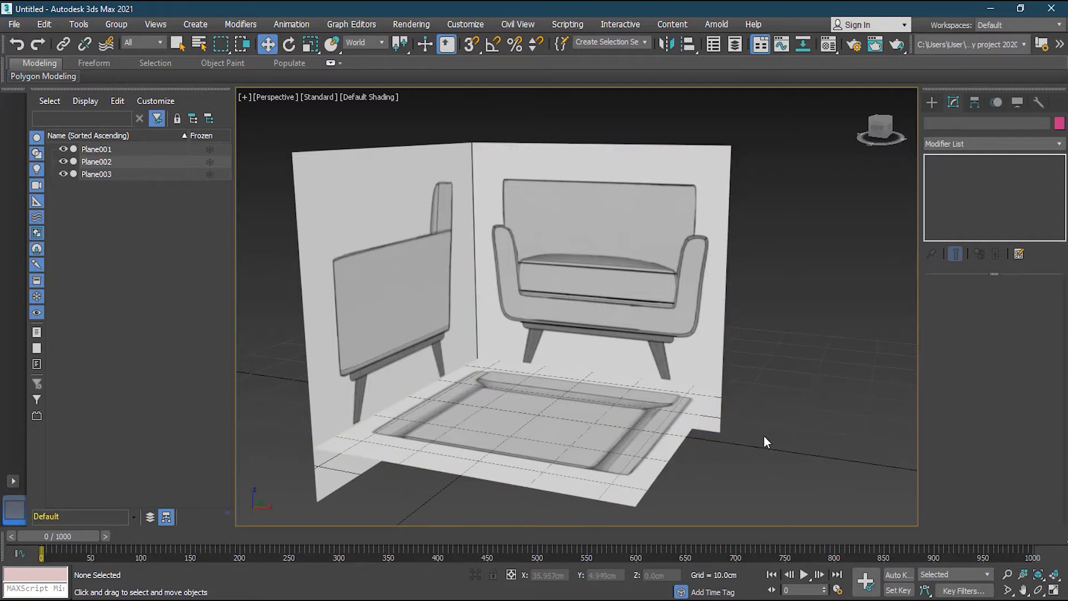
Step: Return to the four-viewport layout and set the Left viewport to Default Shading with Edged Faces
click(1055, 592)
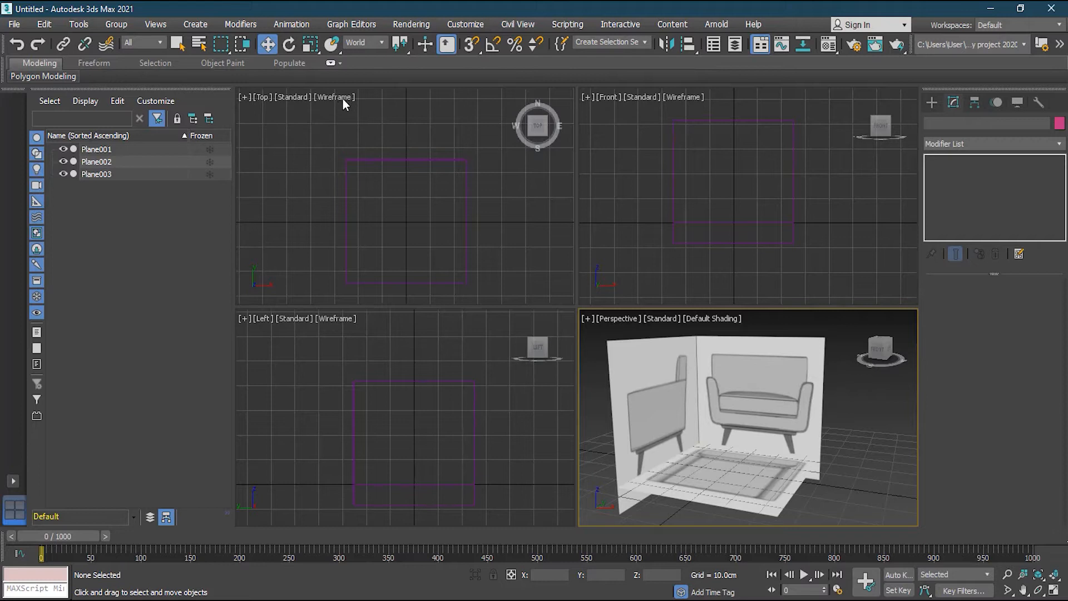
click(343, 319)
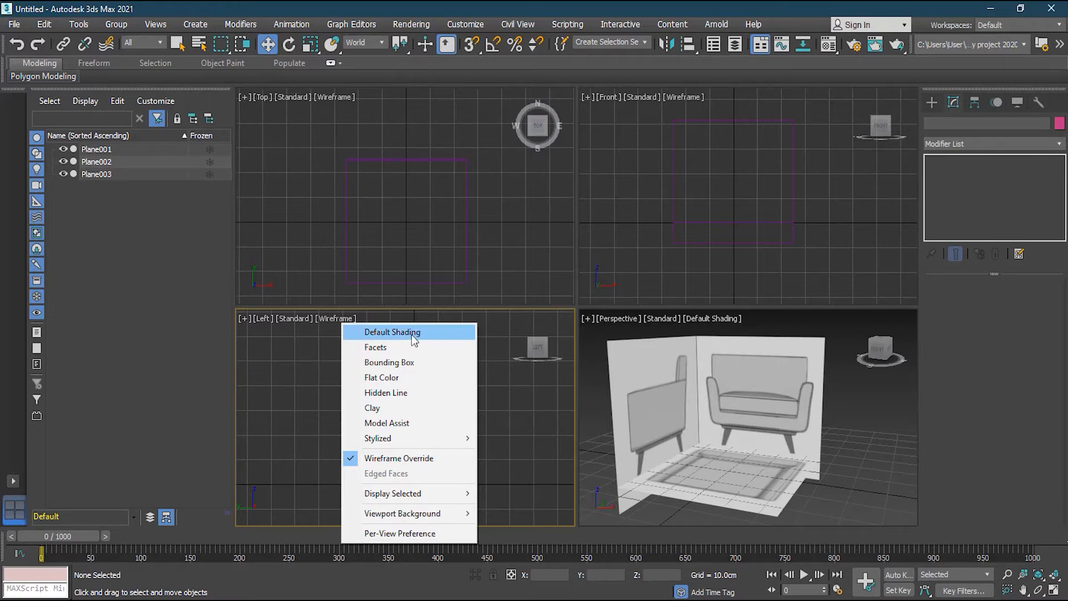
click(414, 333)
click(341, 320)
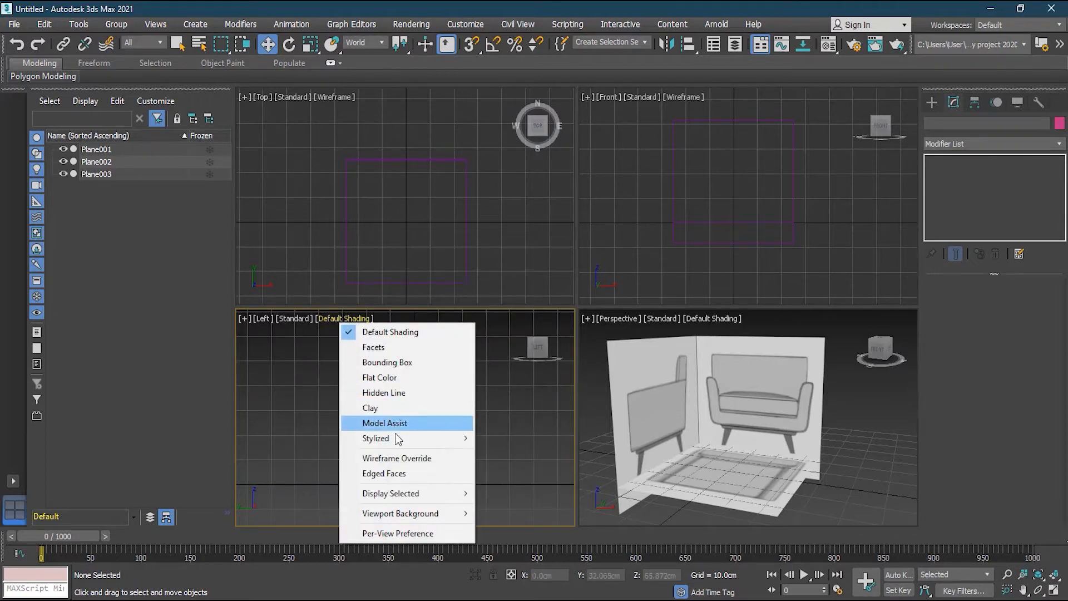
click(413, 476)
Step: Set the Top viewport to Default Shading with Edged Faces
click(335, 102)
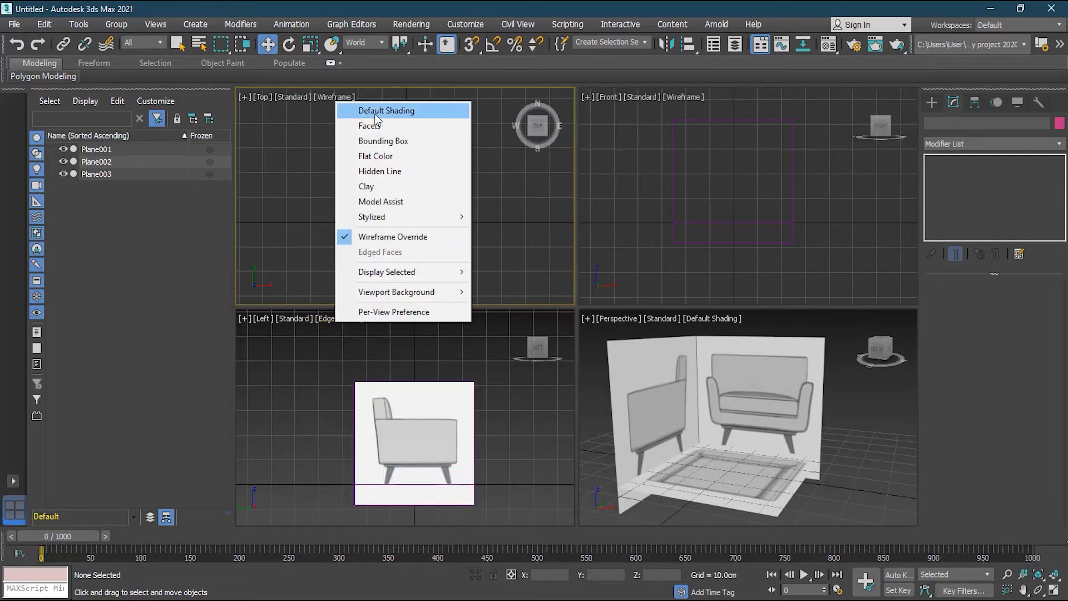
click(370, 107)
click(345, 100)
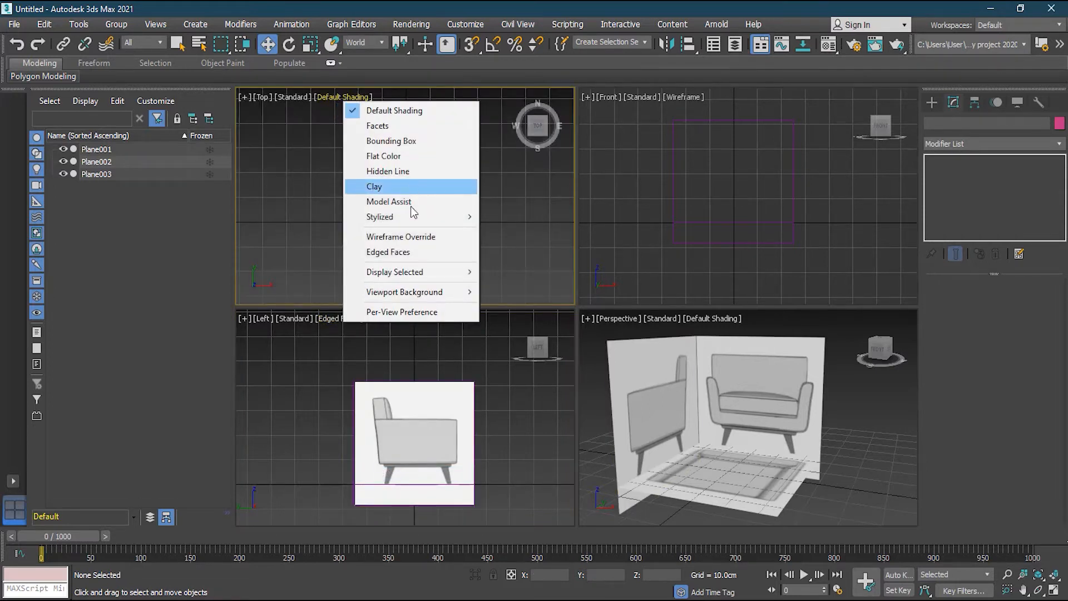
click(419, 254)
Step: Set the Front viewport to Default Shading with Edged Faces
click(693, 99)
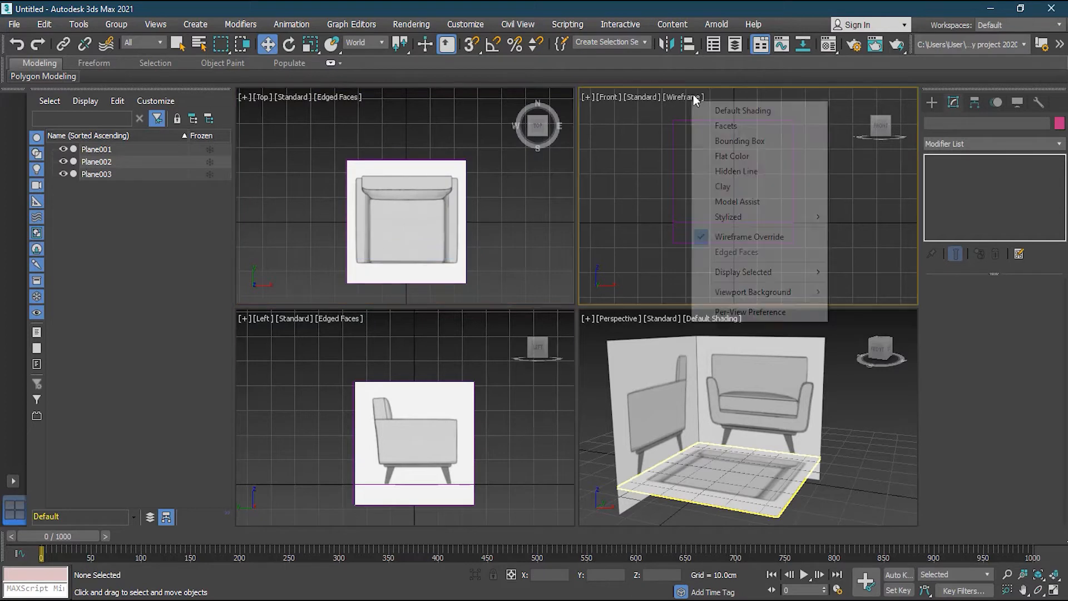
click(727, 111)
click(696, 98)
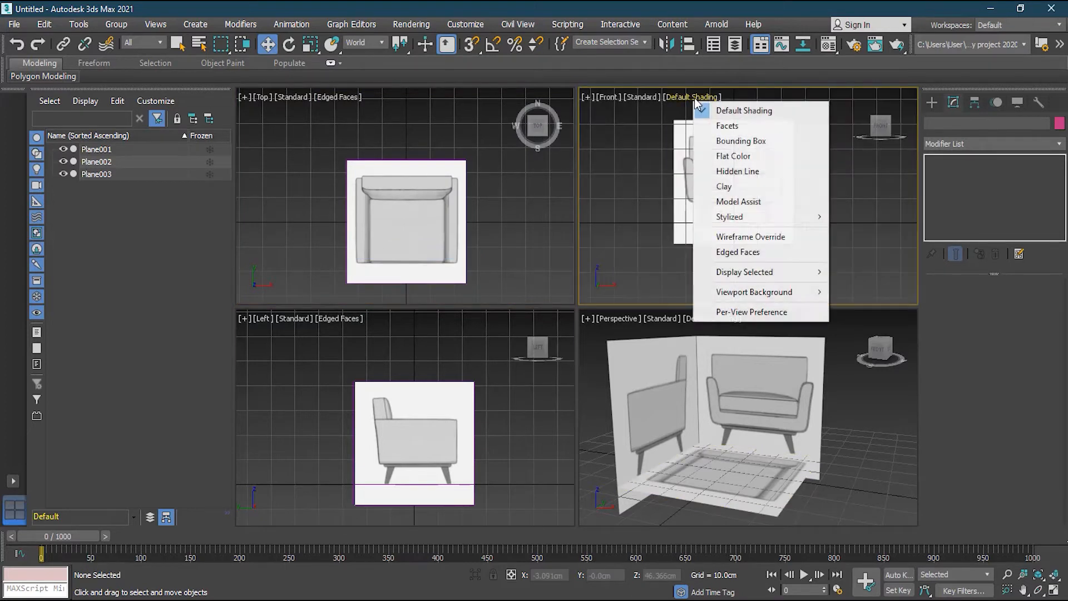
click(761, 257)
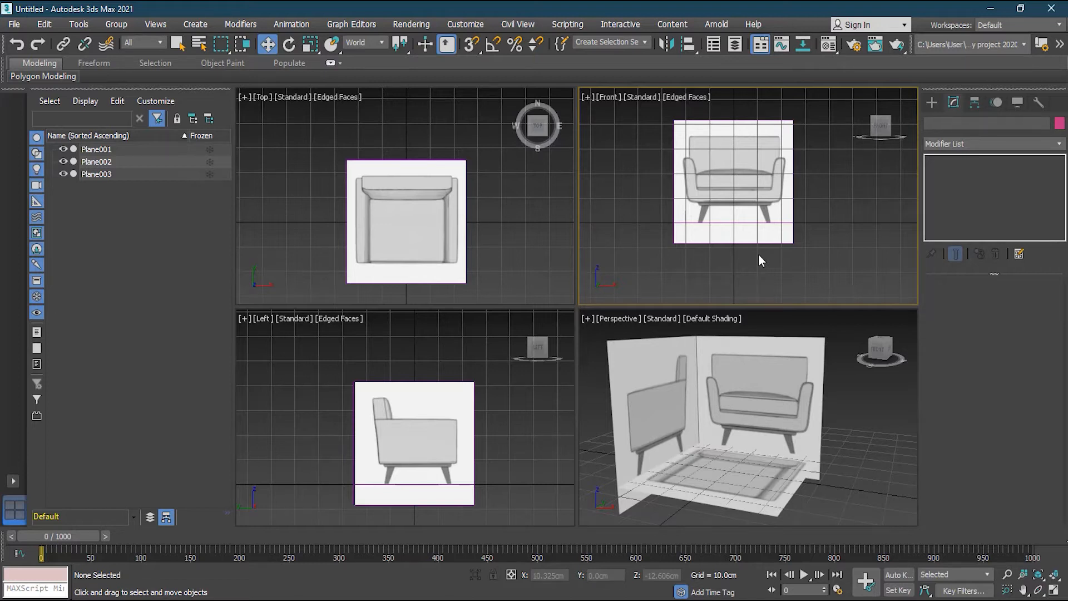
Step: Create a box about 33.4 by 23.5 by 4.6 cm over one half of the chair in the Top viewport
click(933, 102)
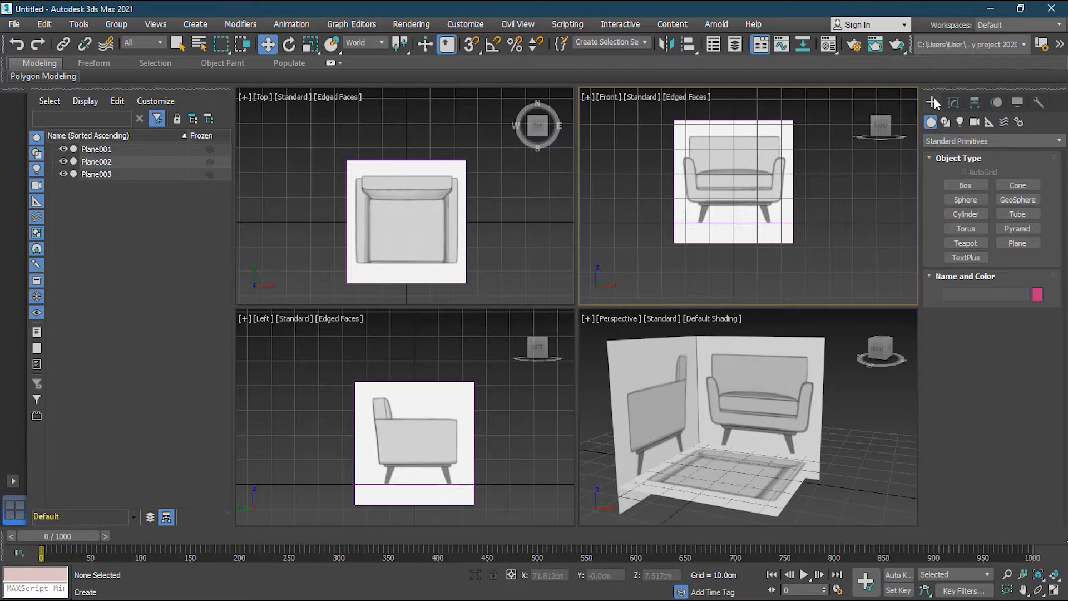
click(967, 186)
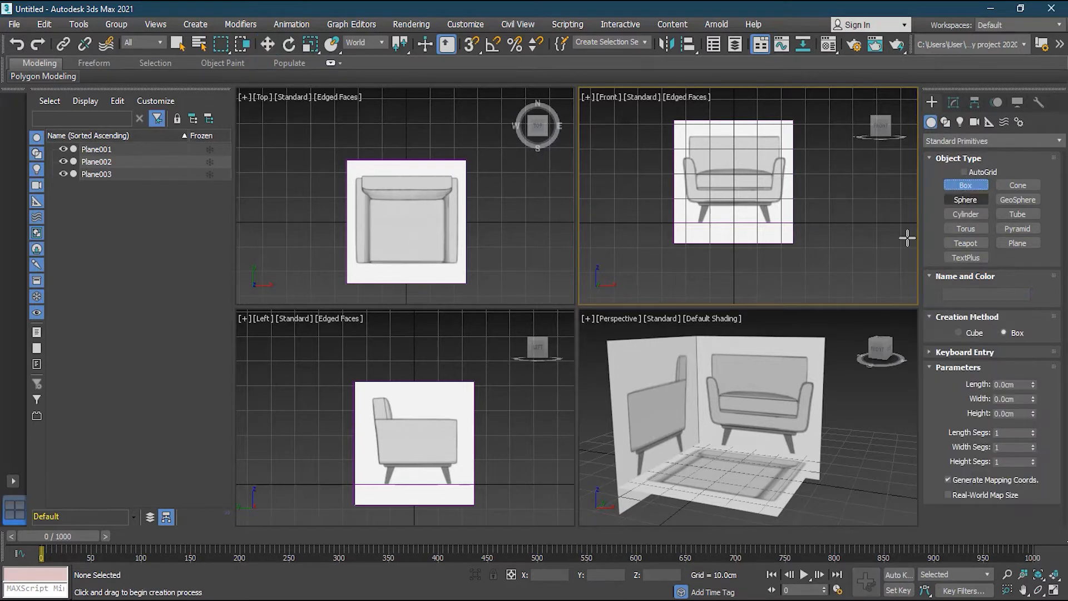
scroll(751, 160, up, 4)
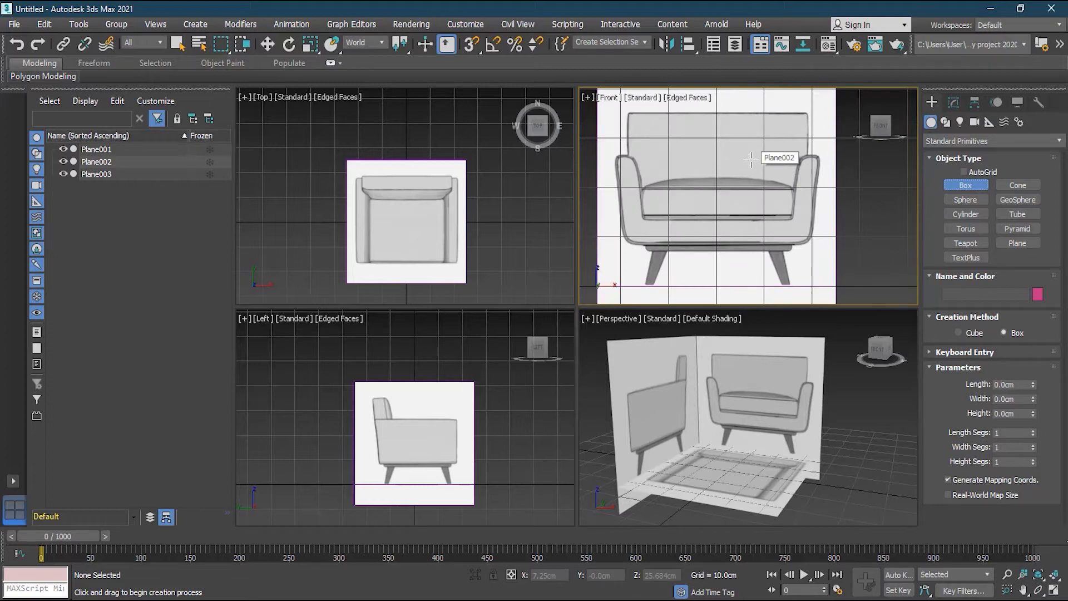
scroll(416, 225, up, 2)
scroll(457, 222, up, 3)
middle_drag(429, 388, 402, 419)
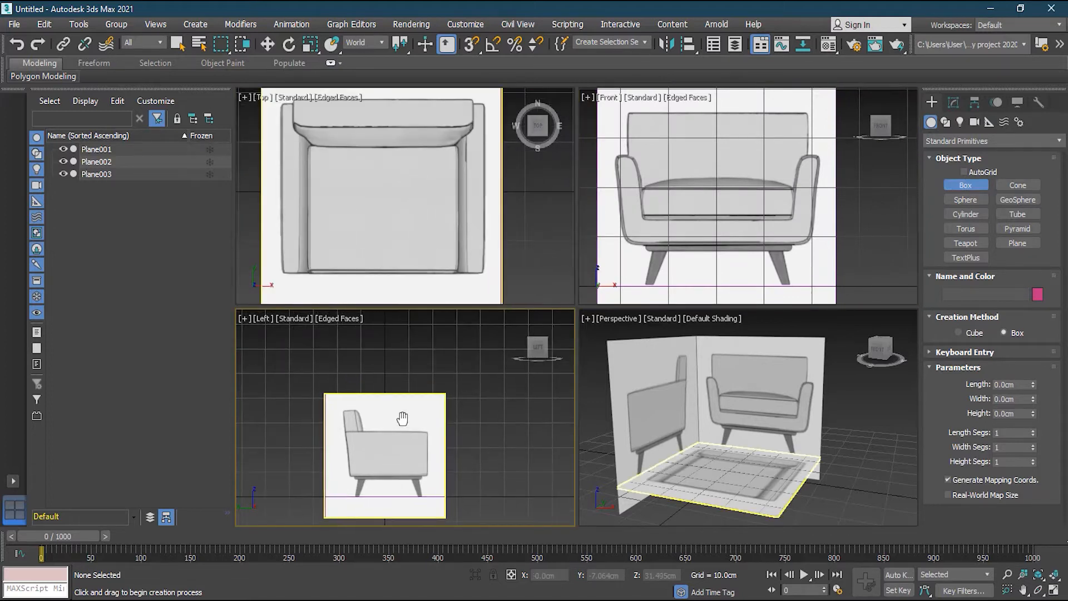
scroll(402, 419, up, 2)
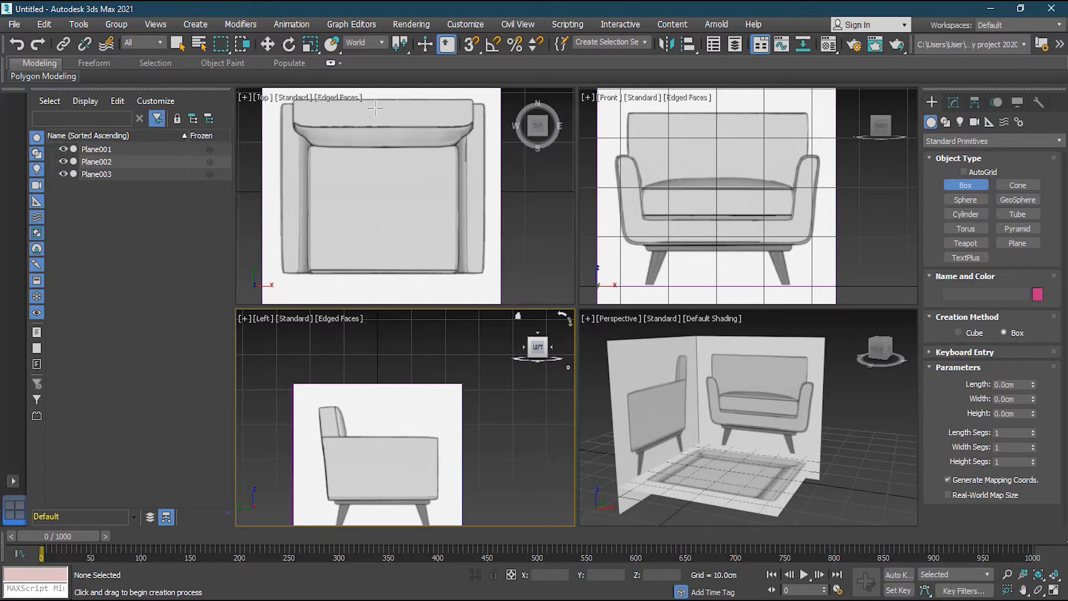
drag(375, 107, 487, 272)
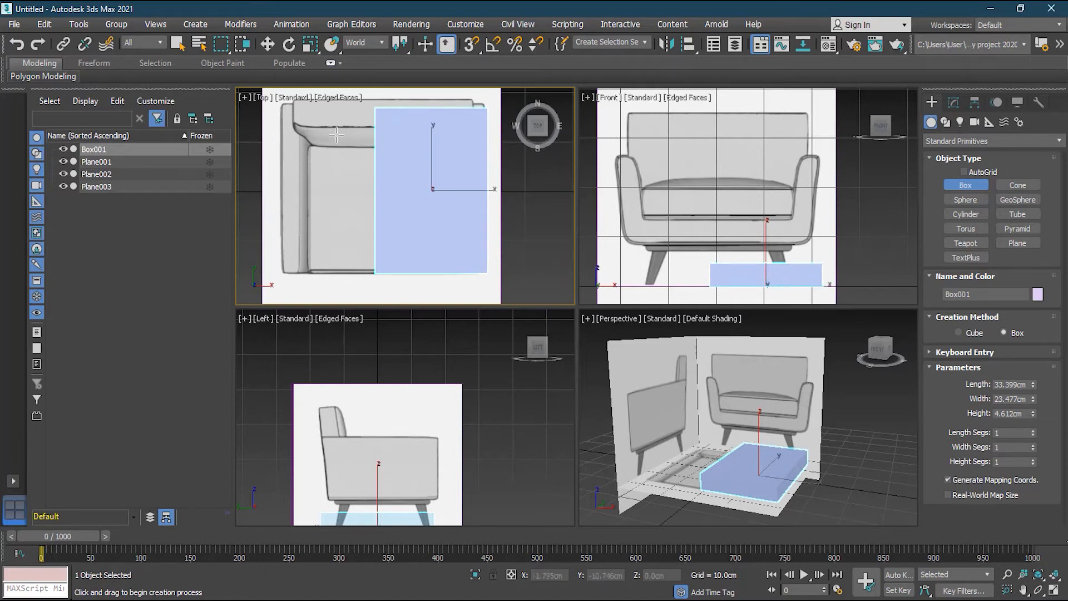
Step: Raise the box to about Z 9 cm at the seat base and shift it to about X 8.7 cm to fit the front blueprint
key(w)
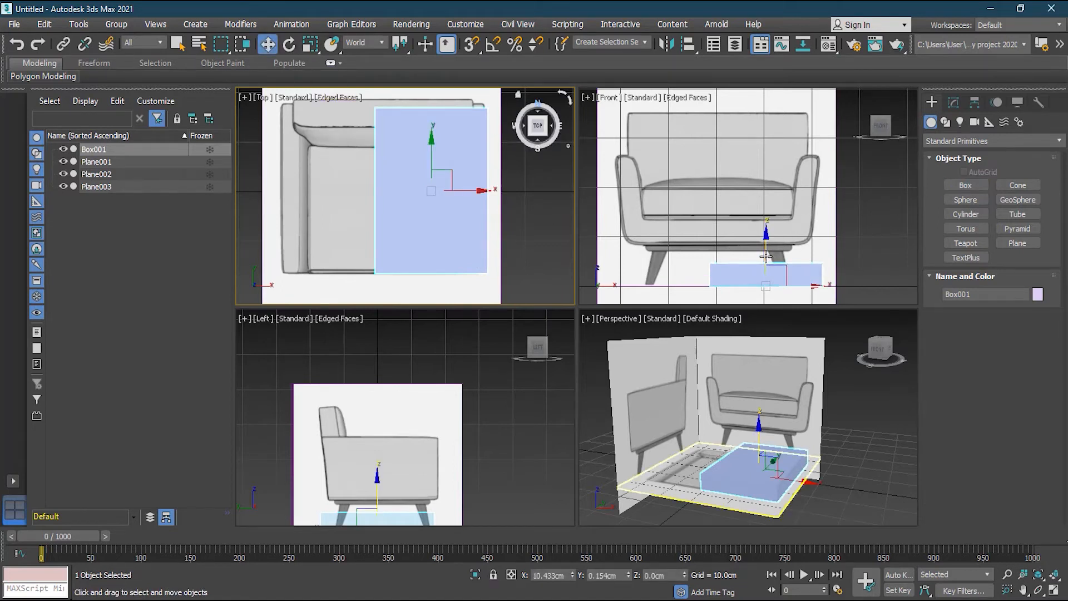
click(766, 256)
drag(766, 256, 766, 212)
scroll(767, 218, up, 2)
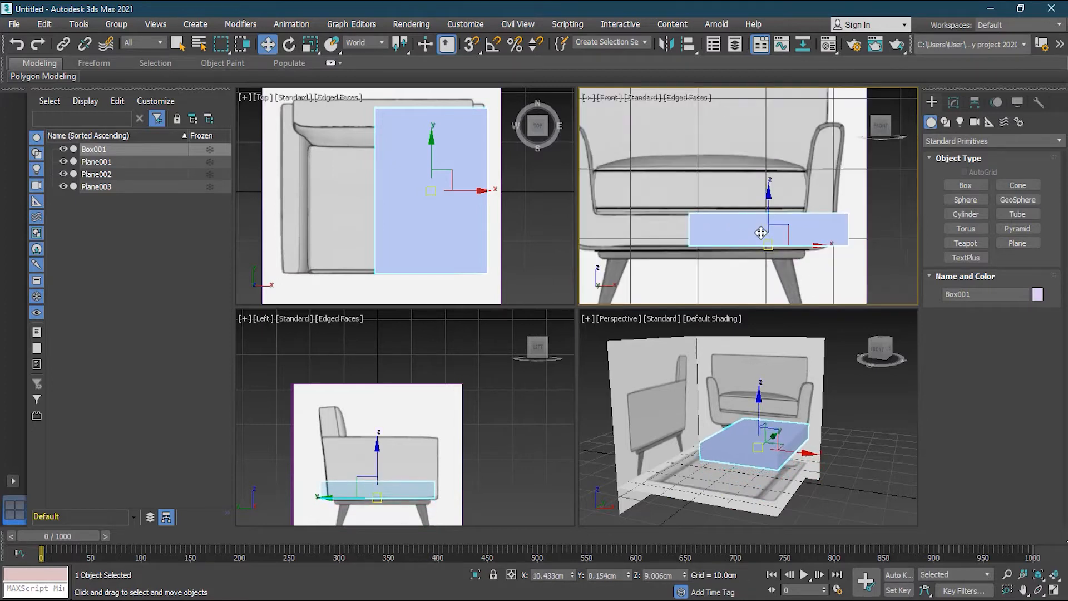
scroll(735, 231, up, 2)
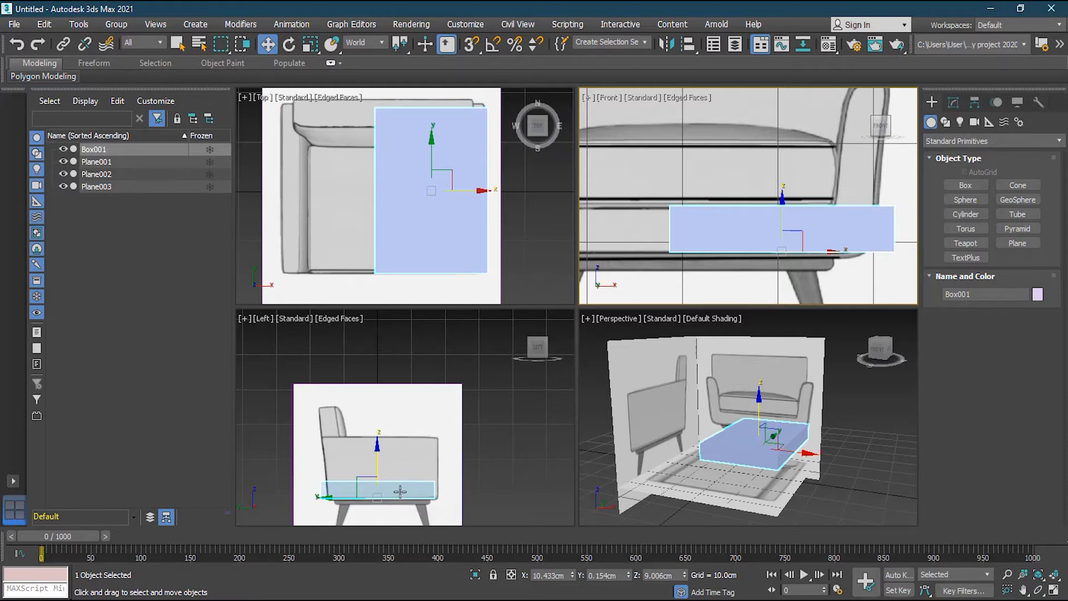
scroll(398, 492, up, 1)
scroll(399, 493, up, 1)
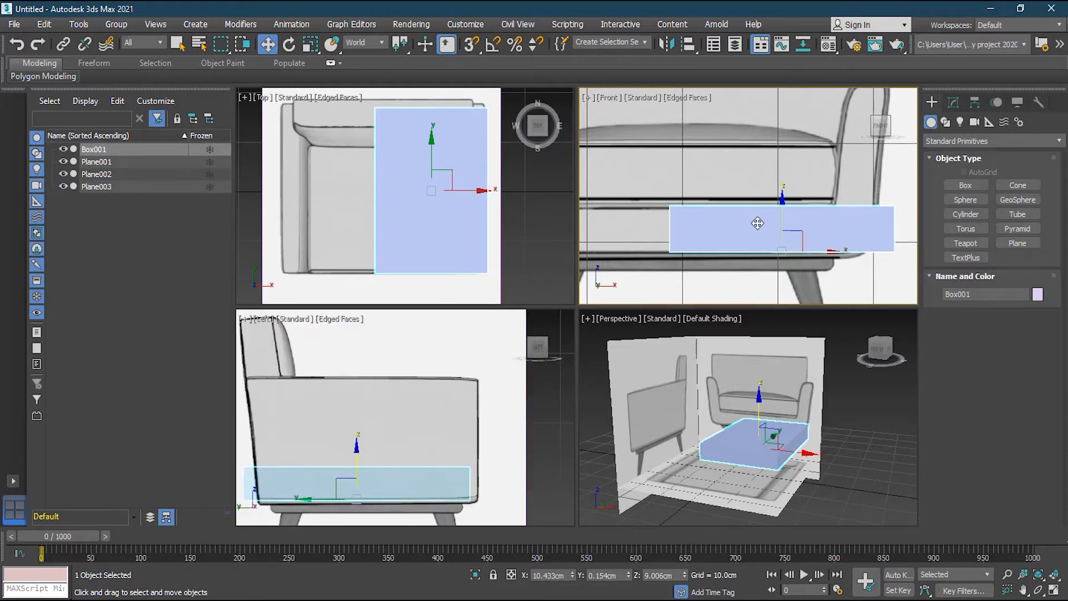
mouse_move(815, 251)
mouse_down()
mouse_move(735, 255)
mouse_move(804, 256)
mouse_up()
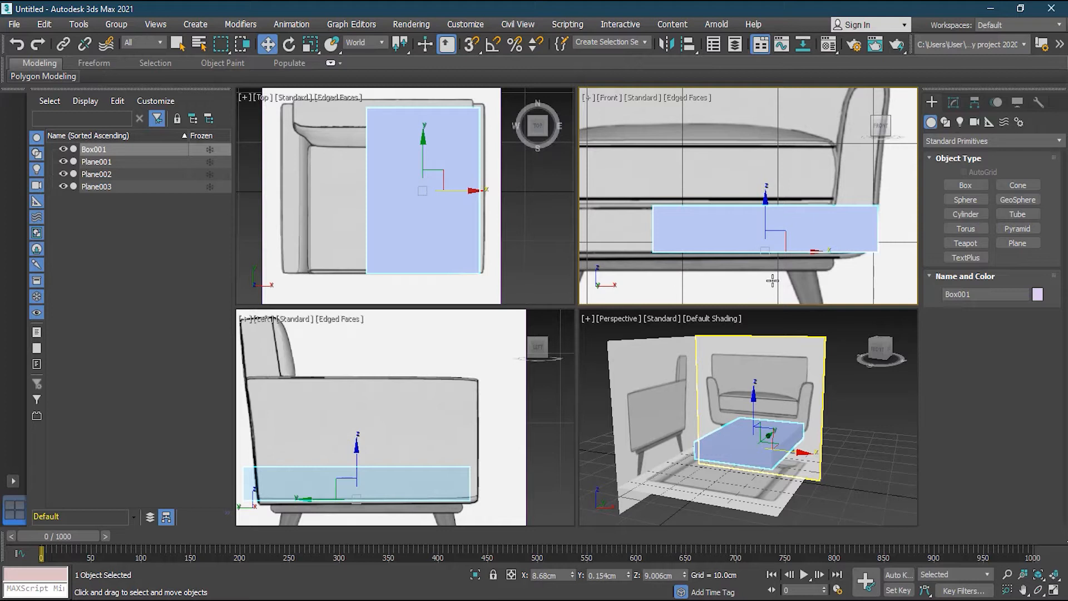
Step: Make the box see-through in its object properties
right_click(710, 222)
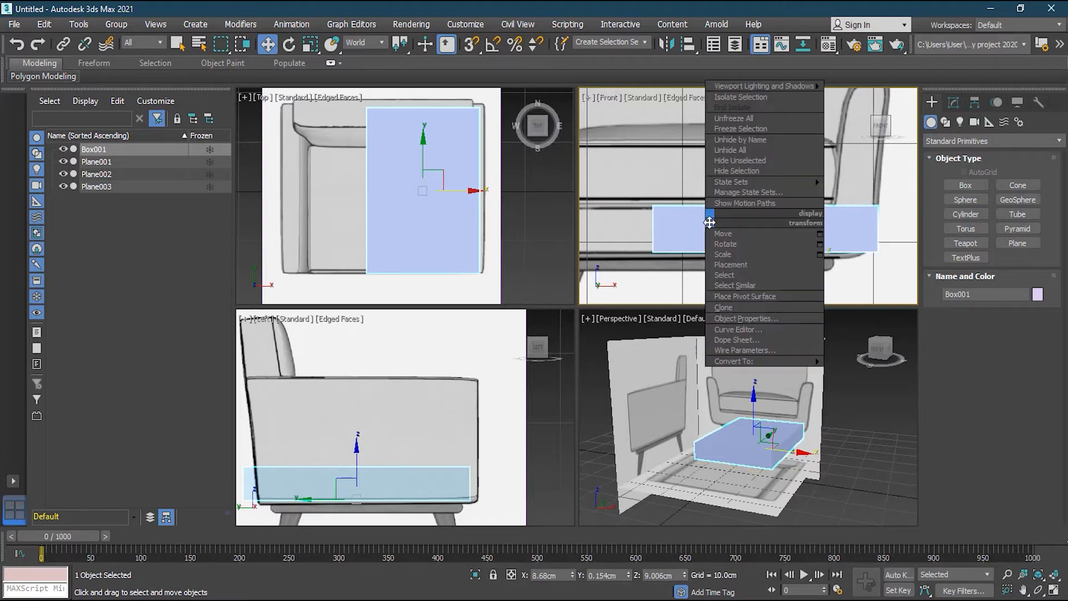
click(748, 315)
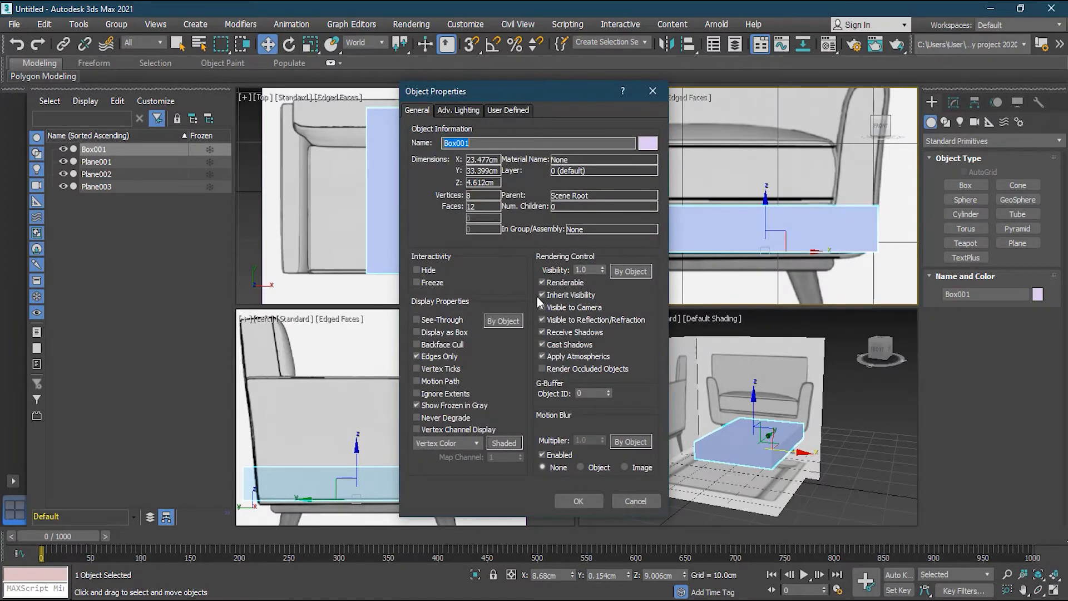
click(454, 322)
click(579, 501)
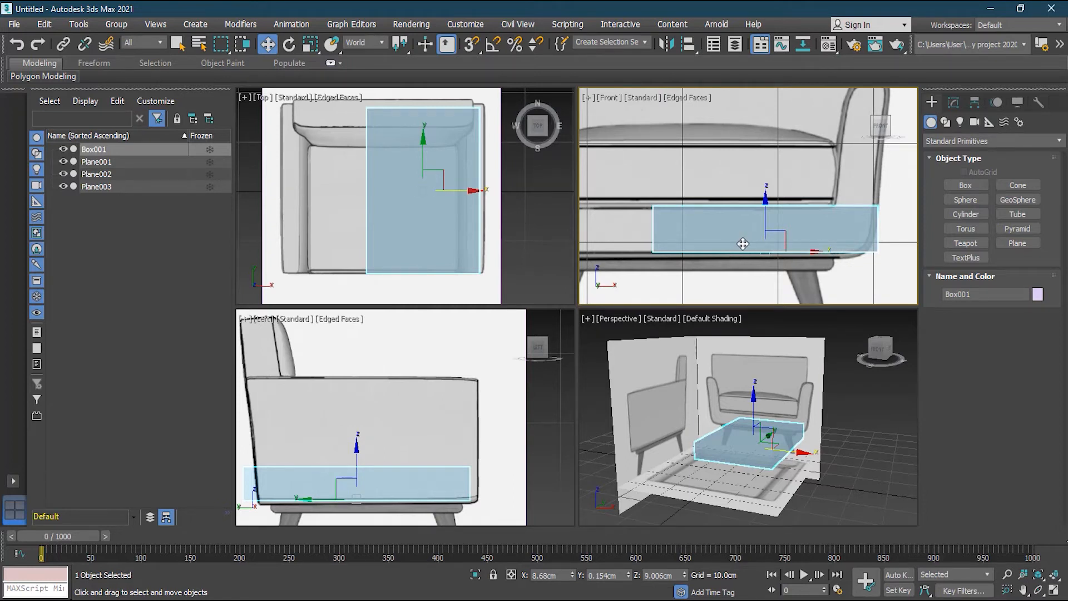
Step: Set the box's width segments to 5
click(953, 100)
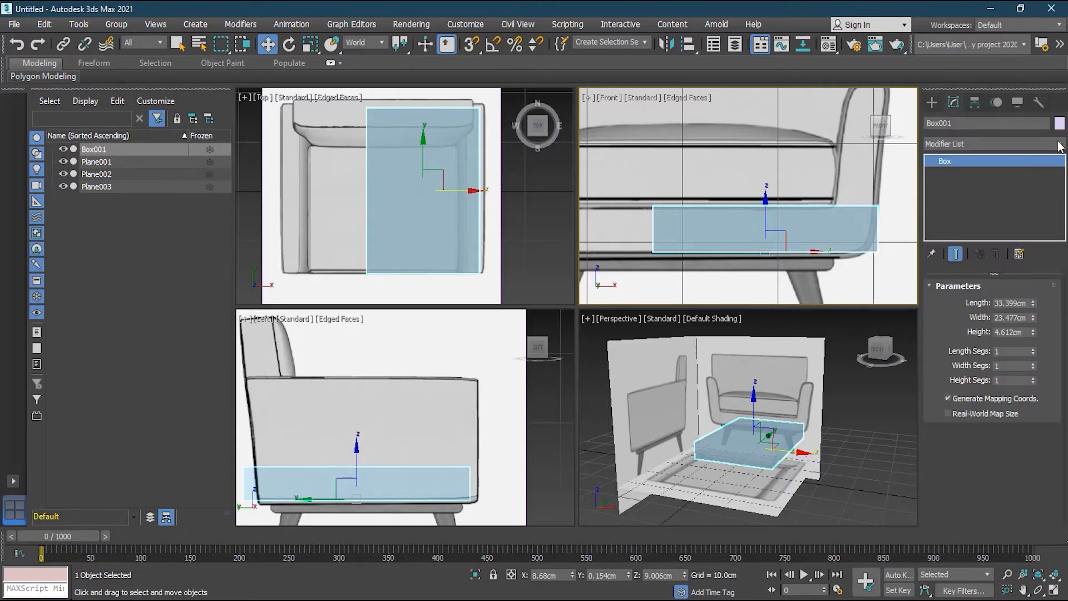
click(1062, 146)
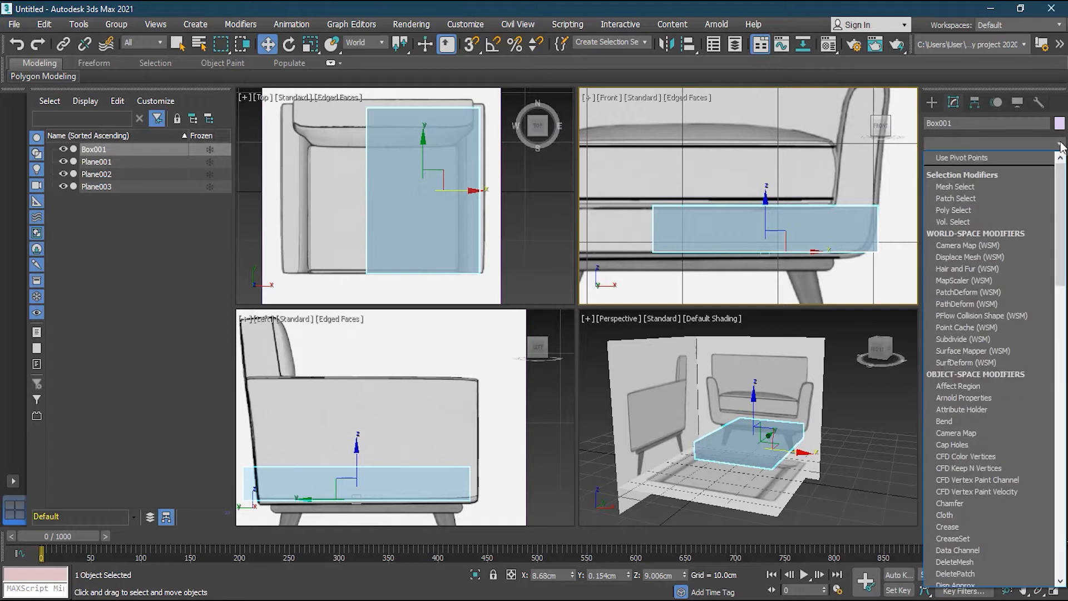
click(1056, 103)
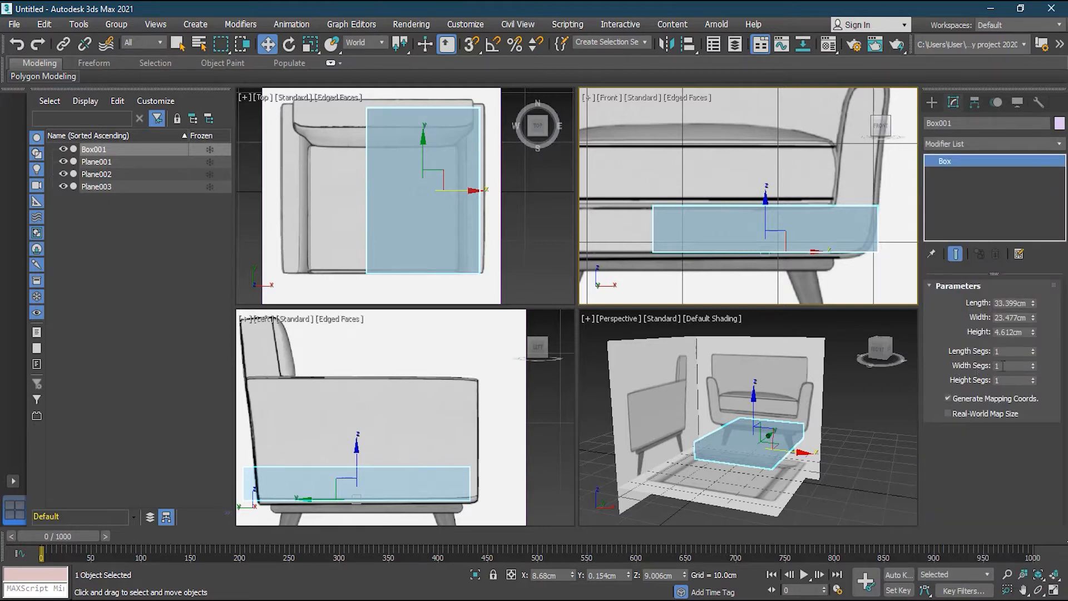
click(1033, 363)
click(1034, 364)
click(1034, 363)
click(1034, 363)
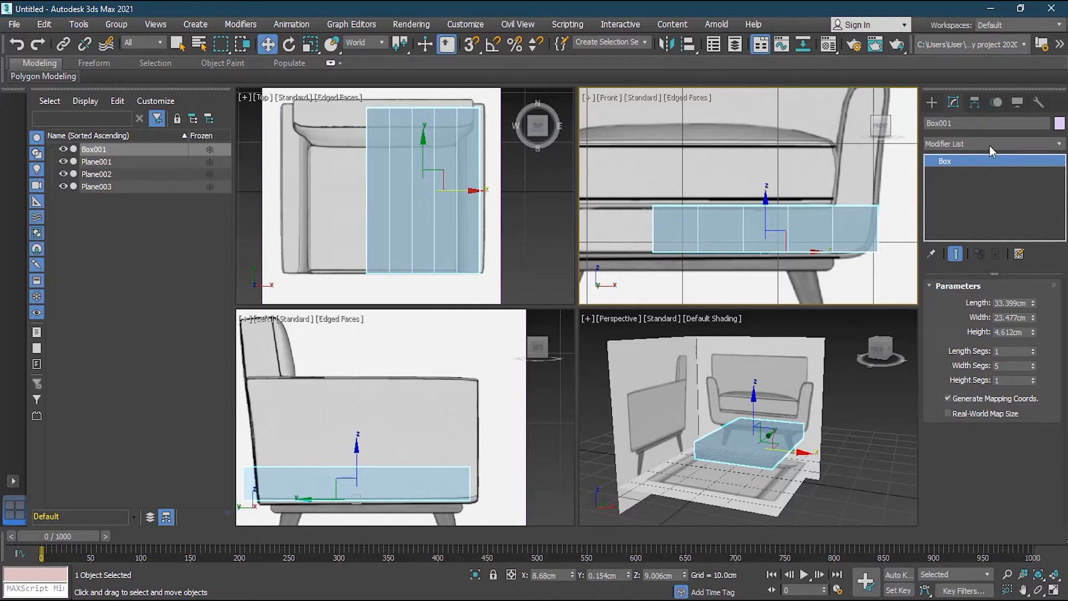
Step: Apply an Edit Poly modifier to the box and enter Vertex sub-object level
click(1060, 144)
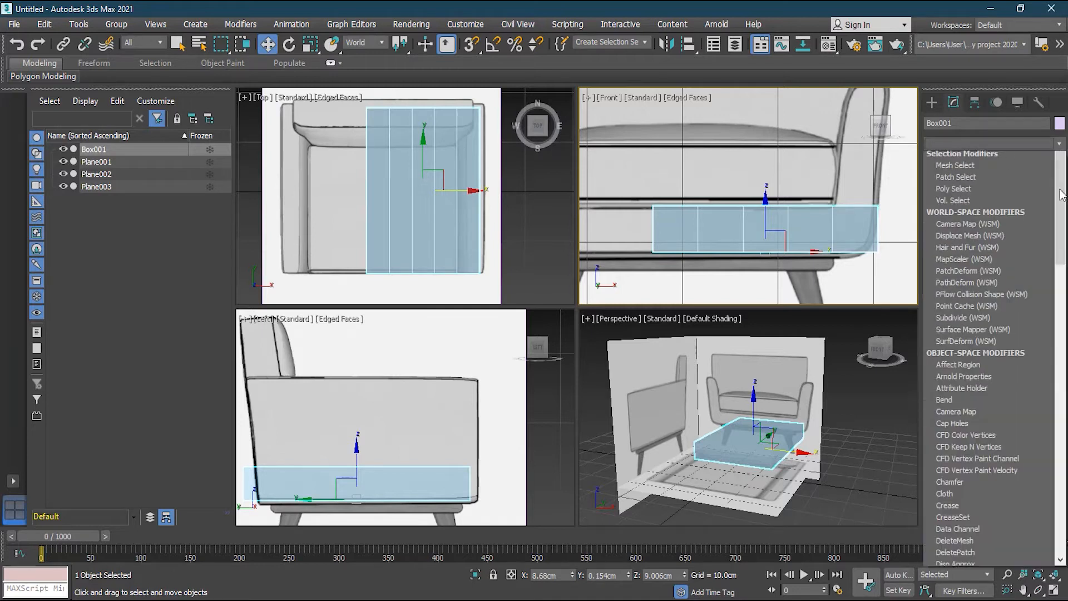
scroll(1021, 354, down, 10)
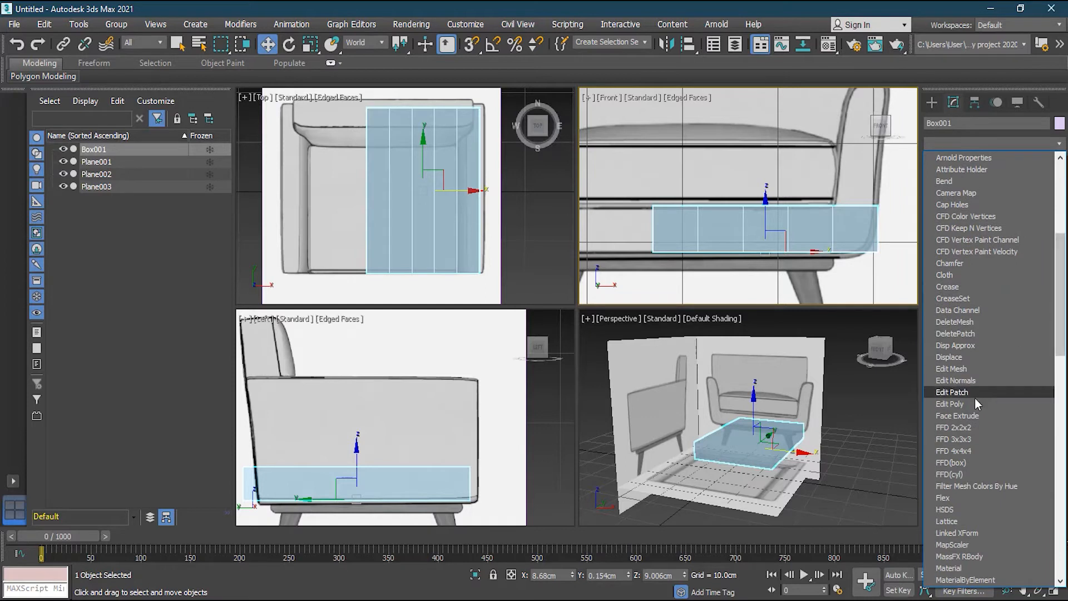
click(975, 403)
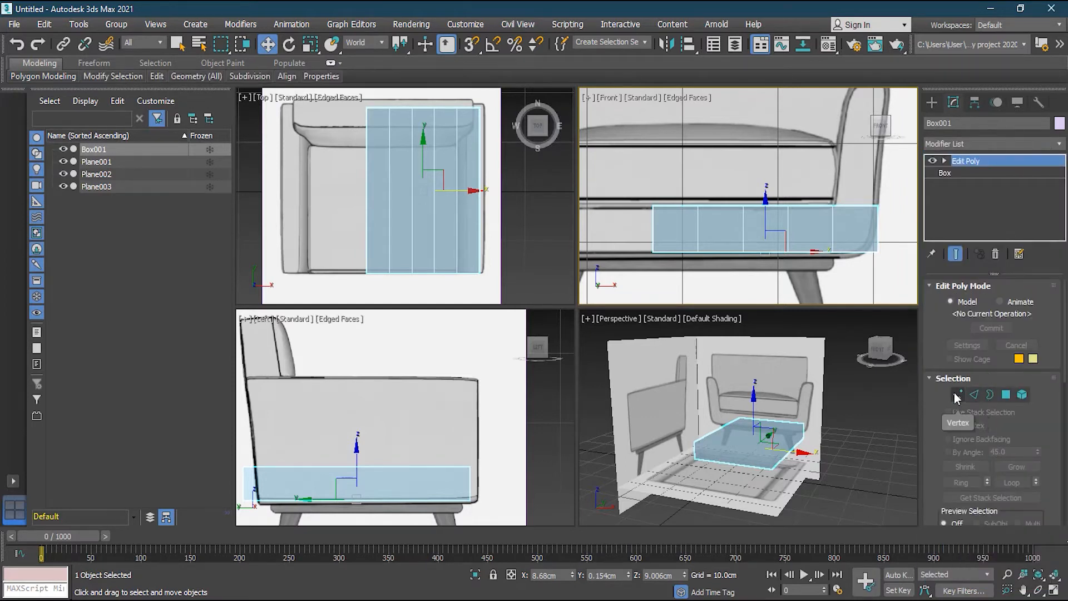
click(957, 395)
Step: Move the box's innermost vertex column along X to the chair's centre line in the Front viewport
scroll(671, 229, up, 2)
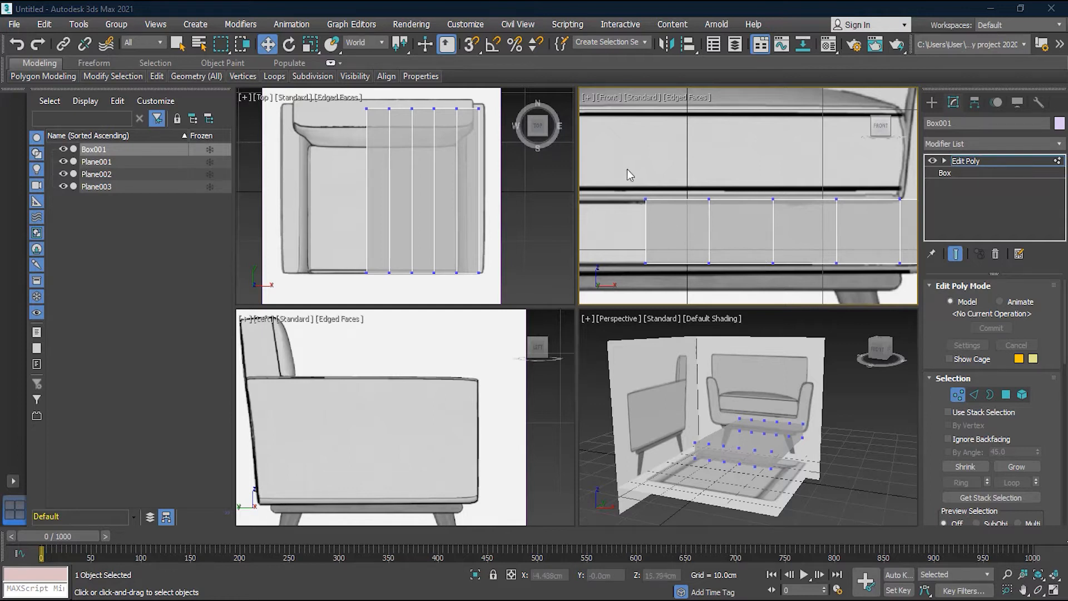
drag(627, 169, 665, 278)
drag(671, 231, 711, 232)
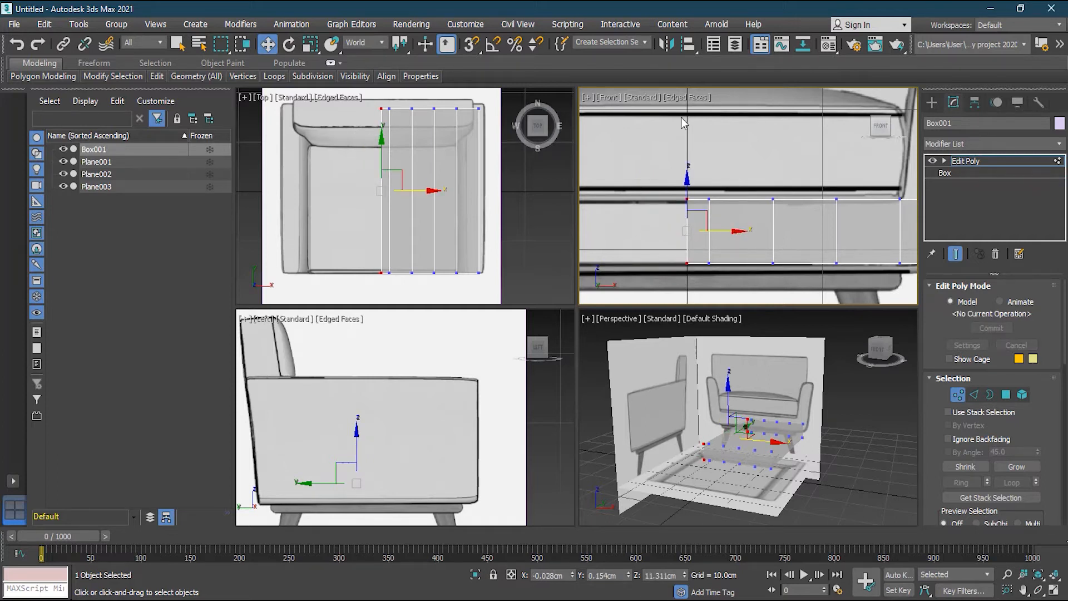
Step: Select the three outermost vertex columns of the box and move them up and outward toward the pictured armrest
middle_drag(826, 203, 712, 202)
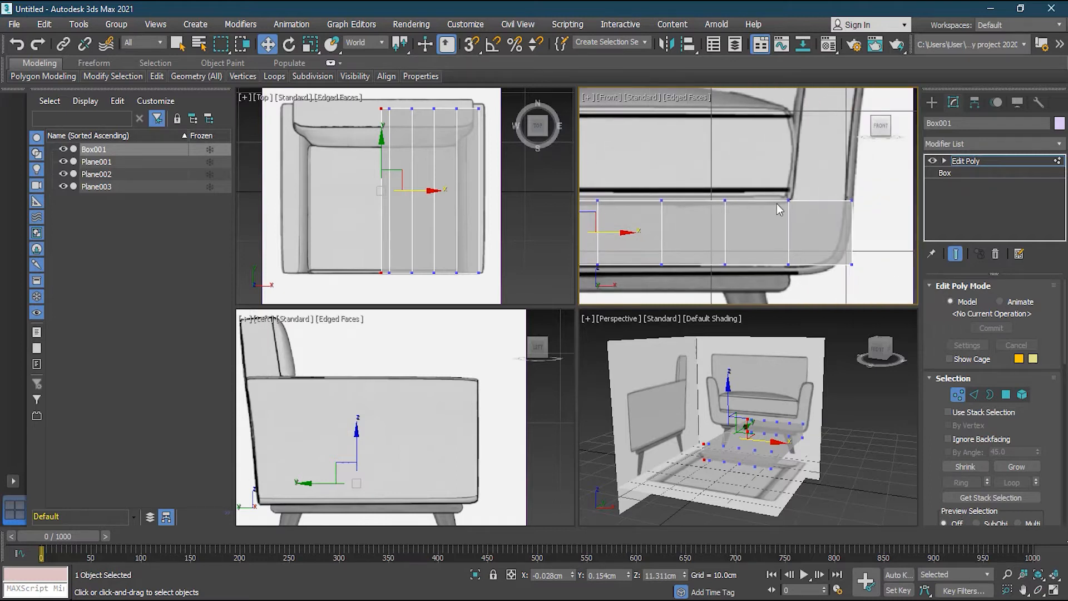
scroll(777, 204, down, 2)
middle_drag(807, 213, 806, 248)
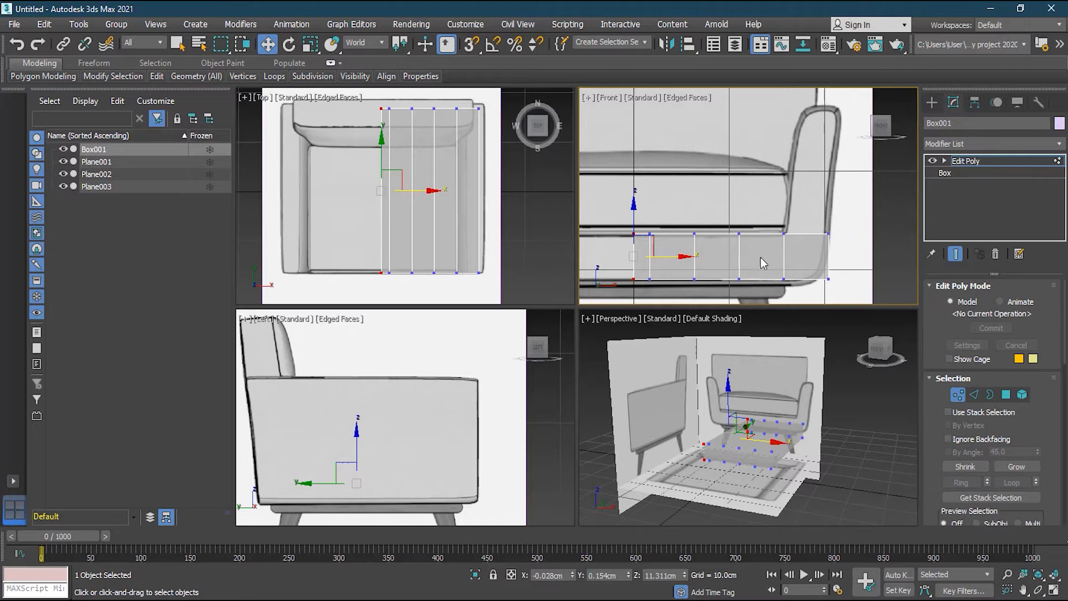
drag(859, 199, 735, 297)
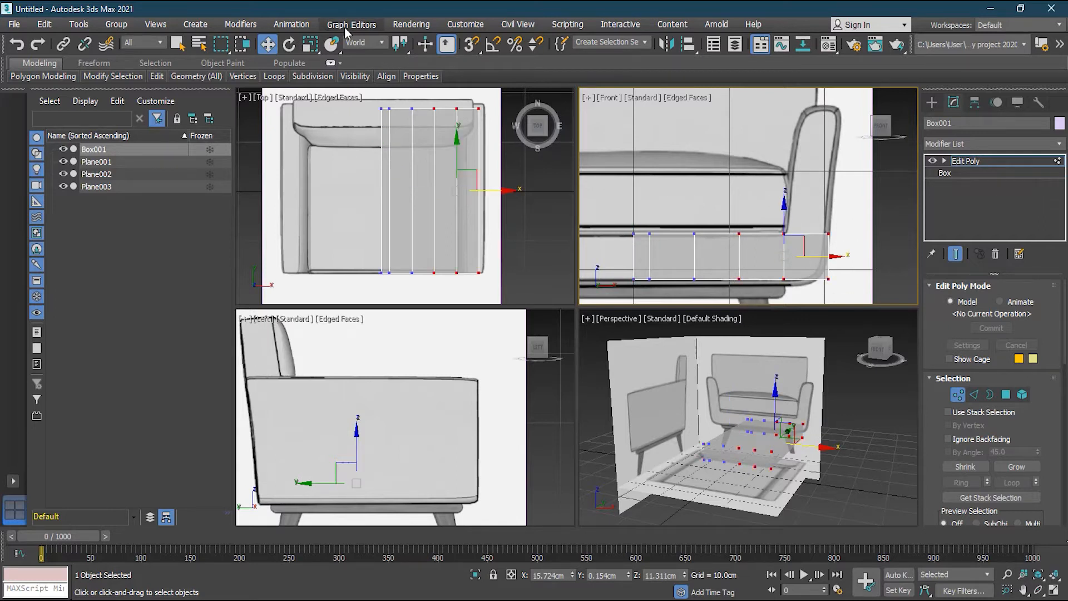
drag(806, 245, 813, 222)
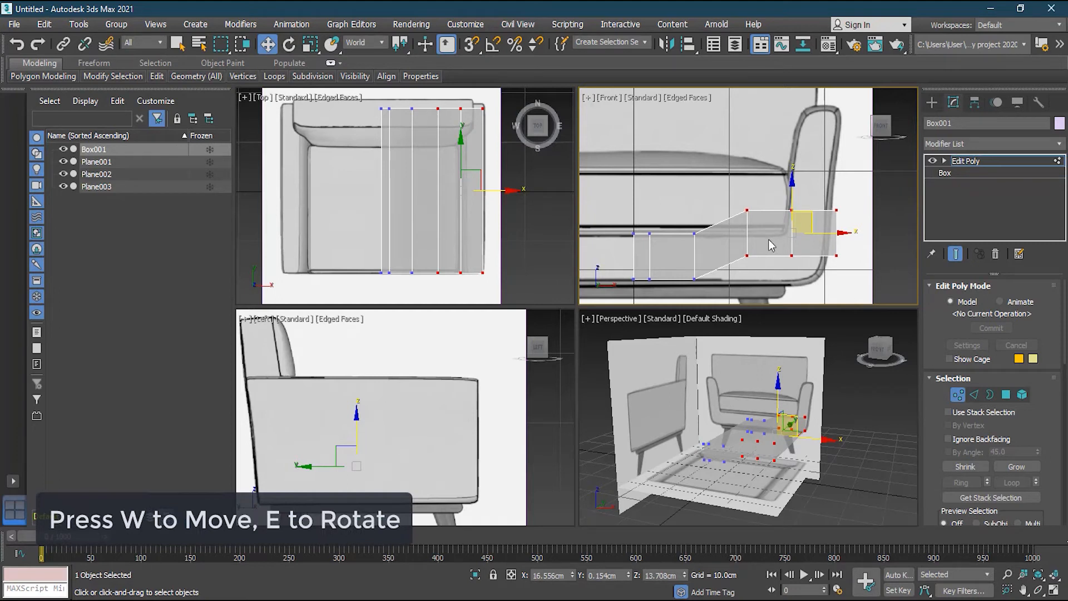
Step: Rotate the three selected vertex columns upright and move them onto the pictured armrest, following its slant
key(e)
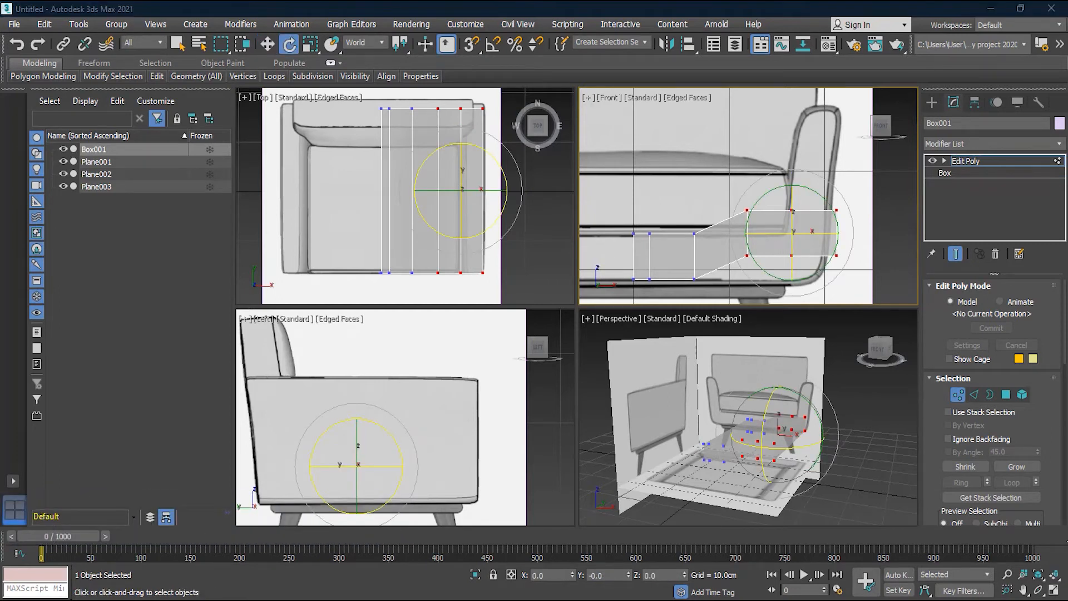
drag(828, 264, 831, 223)
drag(831, 235, 832, 170)
key(w)
Step: Fit the armrest vertices to the blueprint outline and pull the outer corner vertices down to the seat base's lower corner
scroll(847, 216, up, 1)
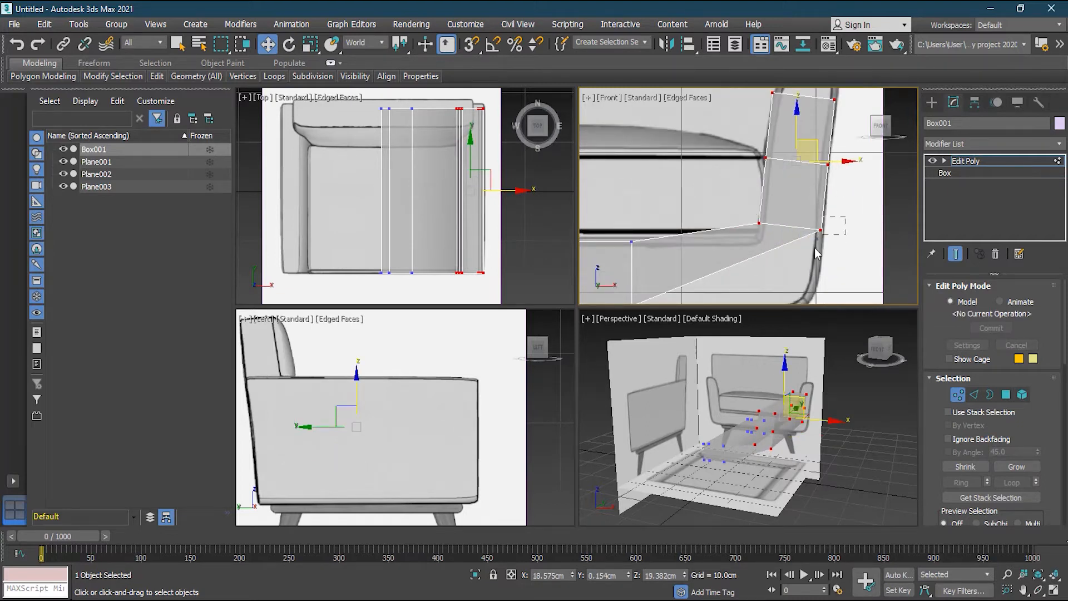
click(821, 230)
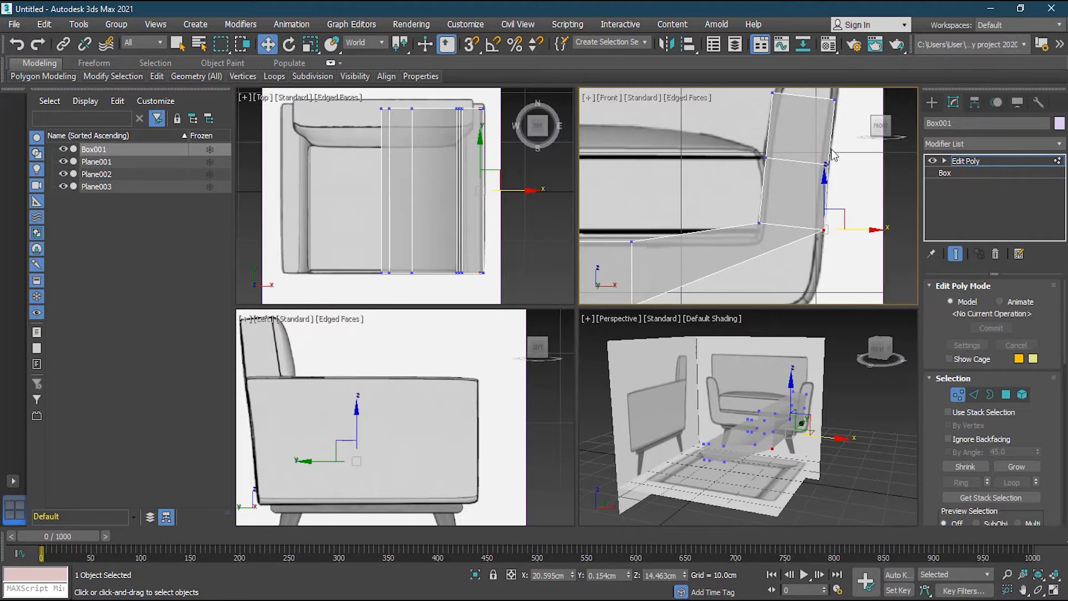
mouse_move(849, 105)
mouse_down()
mouse_move(828, 91)
mouse_move(859, 100)
mouse_up()
drag(780, 148, 776, 226)
drag(844, 221, 832, 276)
scroll(814, 251, down, 2)
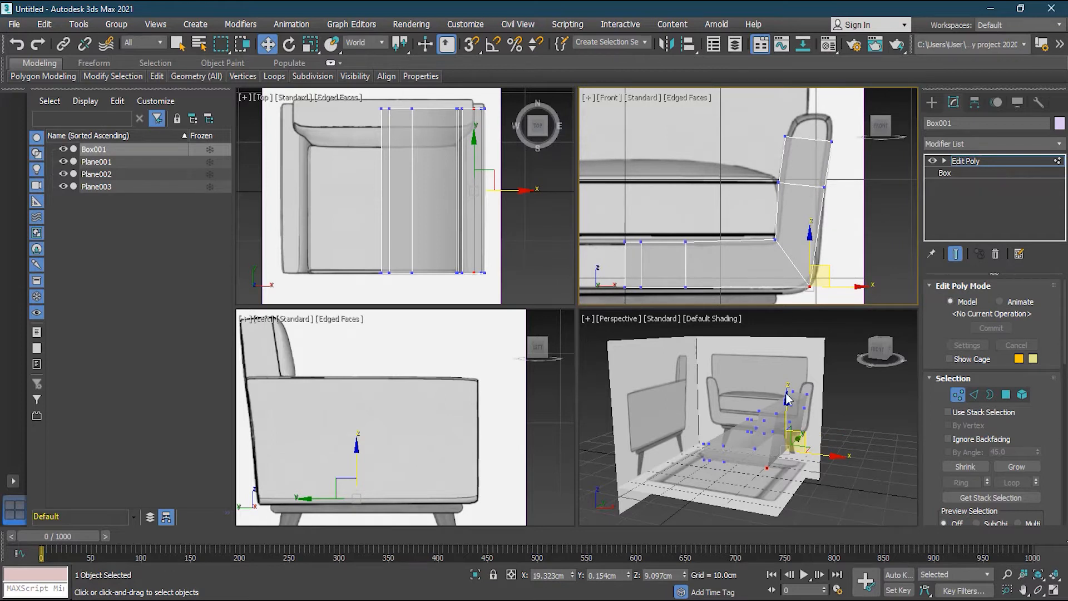
Step: Turn on Edged Faces in the Perspective viewport and view the bent box from the front
click(713, 319)
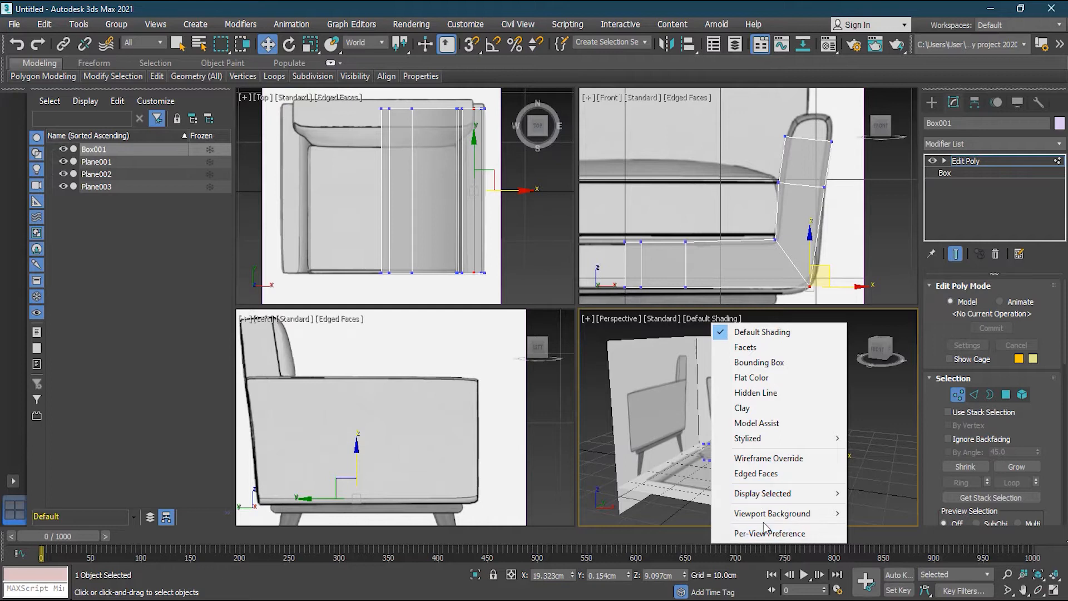
click(782, 474)
scroll(774, 441, up, 2)
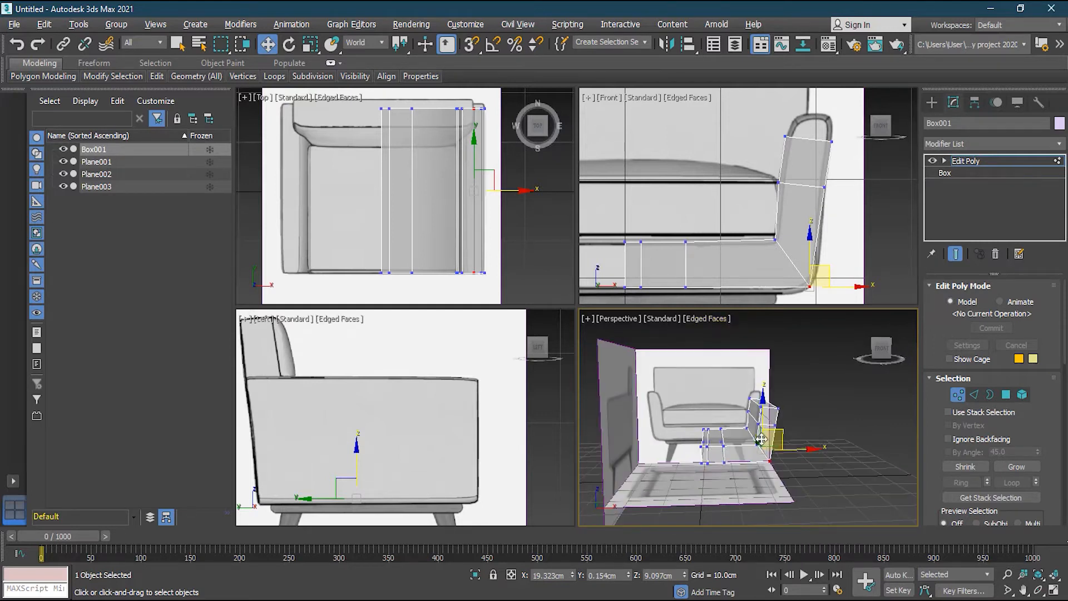
Step: Move the two inner vertex columns of the seat base outward in the Front view to space the base divisions more evenly
click(813, 269)
drag(744, 215, 785, 255)
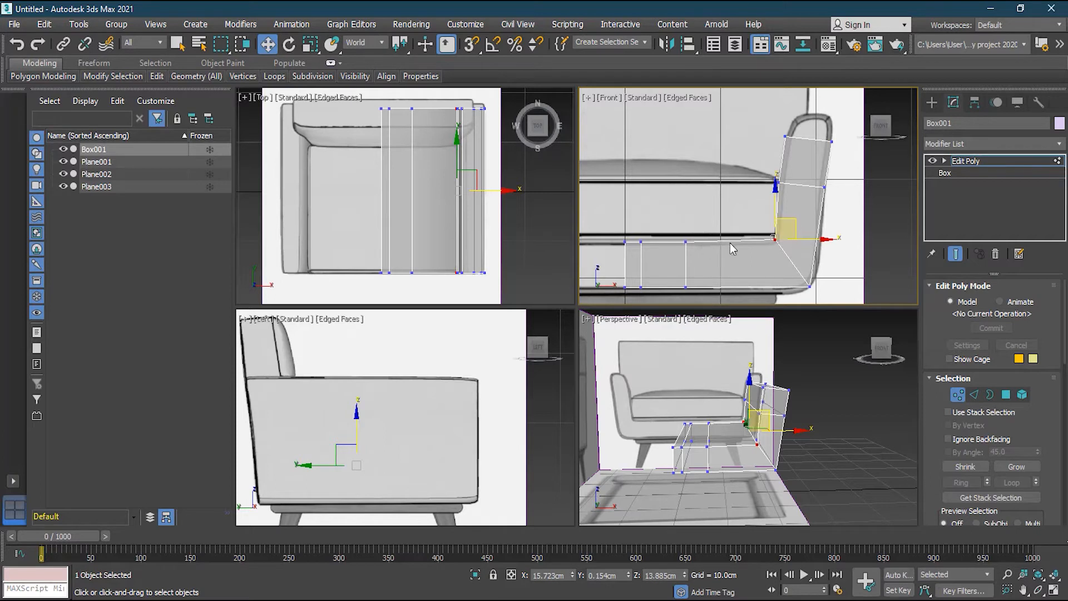
drag(701, 220, 677, 300)
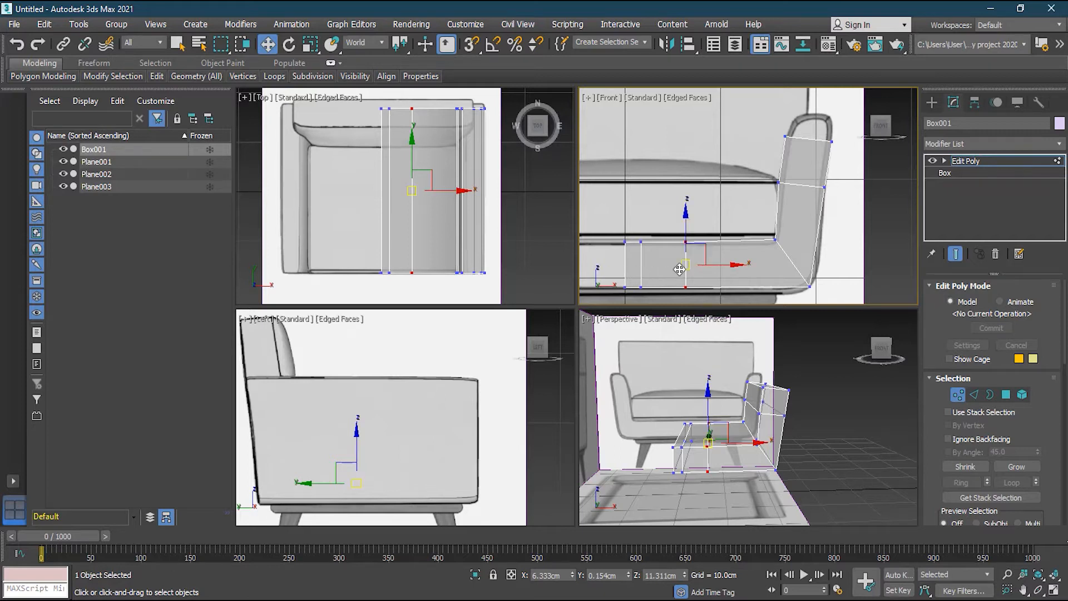
drag(738, 275, 747, 265)
drag(656, 226, 636, 294)
drag(677, 263, 705, 263)
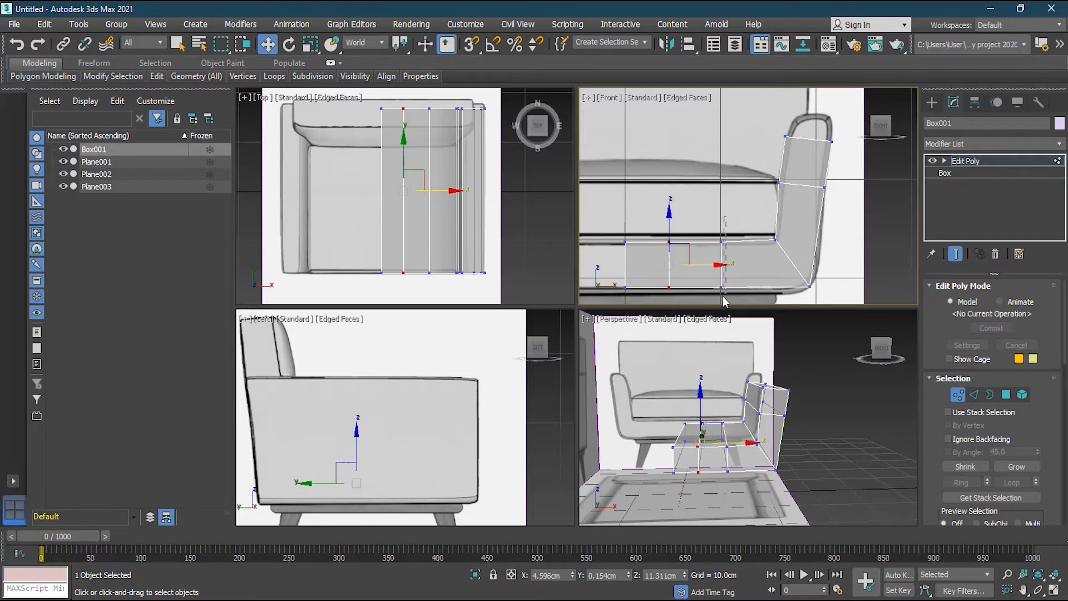
drag(725, 301, 715, 230)
drag(754, 267, 764, 267)
mouse_move(843, 178)
mouse_down()
mouse_move(793, 198)
mouse_move(750, 200)
mouse_move(862, 198)
mouse_move(847, 196)
mouse_up()
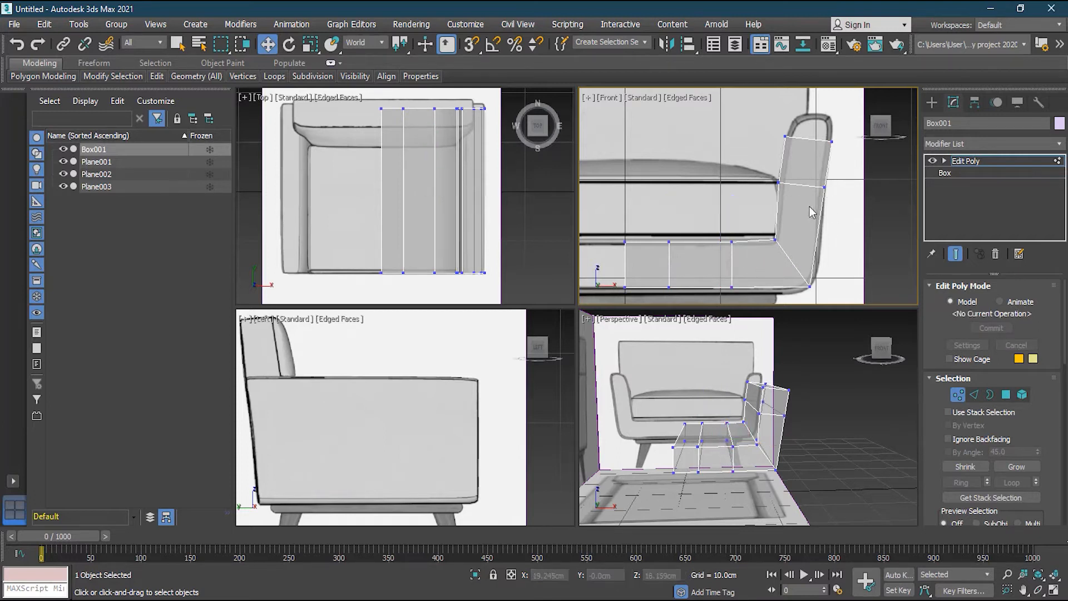
Step: Try connecting the front and back side edges of the armrest's lowest section with a single edge loop, and undo it
scroll(834, 281, up, 2)
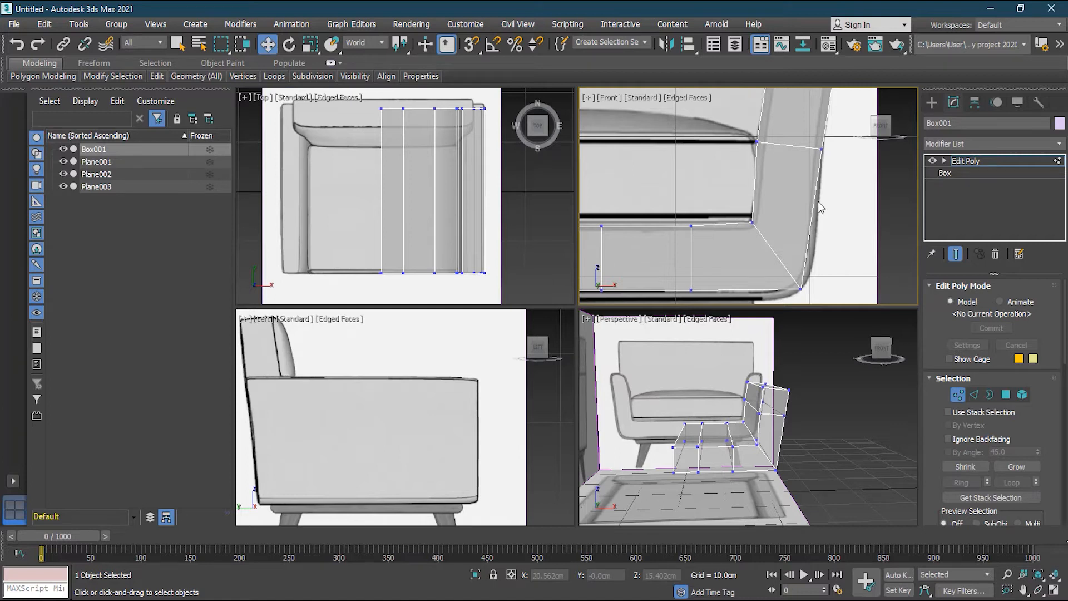
click(975, 395)
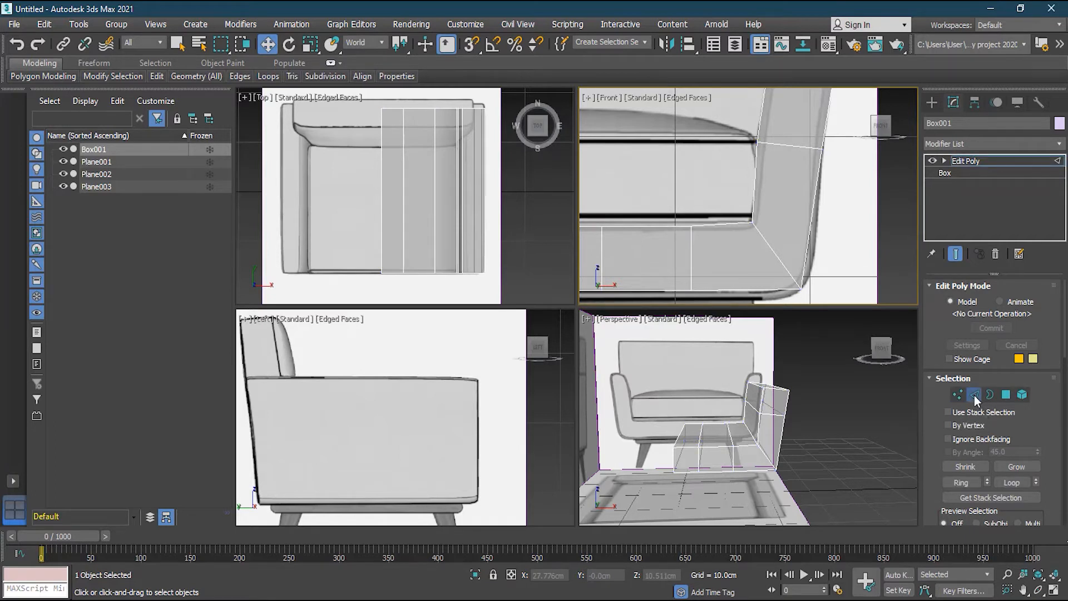
click(754, 182)
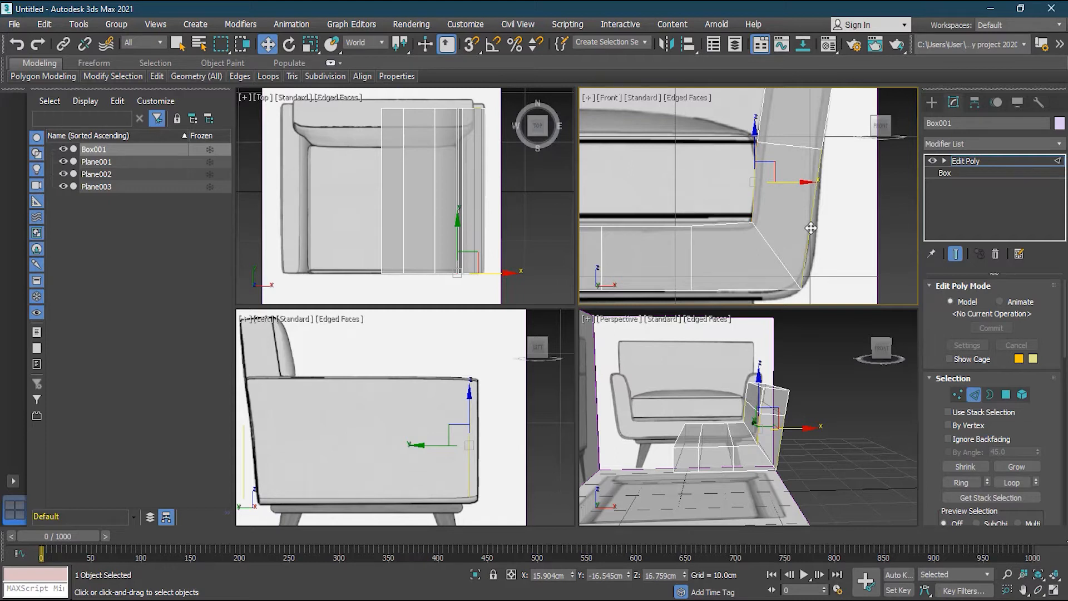
ctrl+click(811, 228)
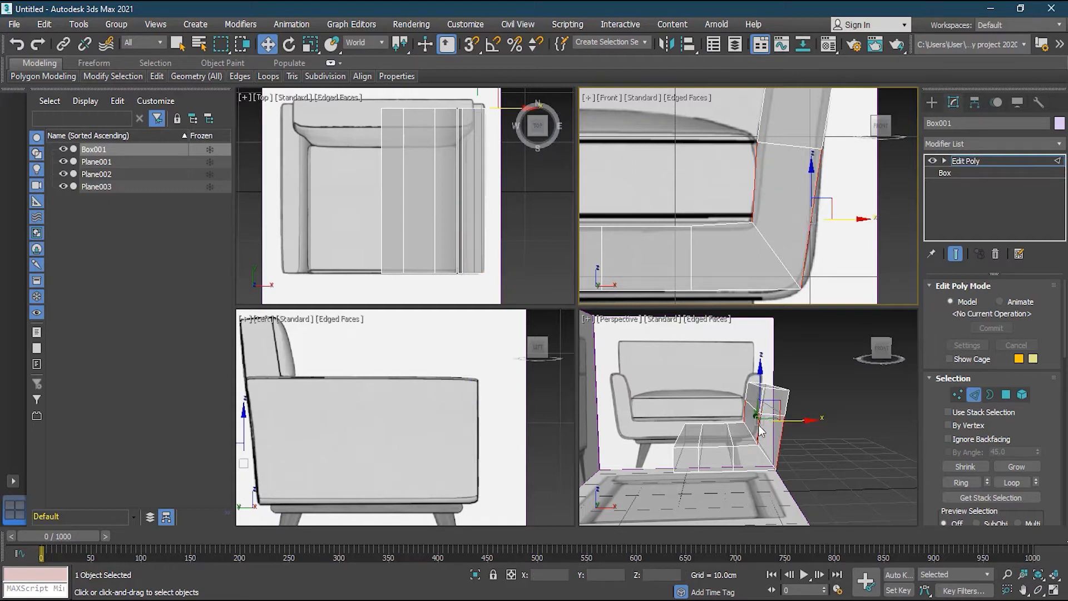
alt+middle_drag(810, 452, 840, 465)
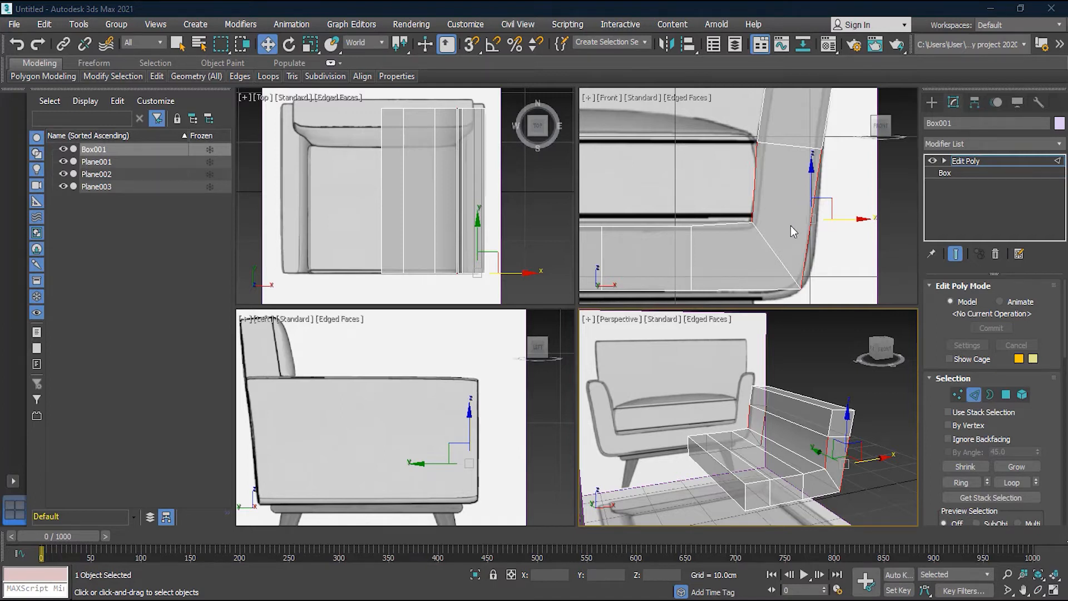
click(749, 417)
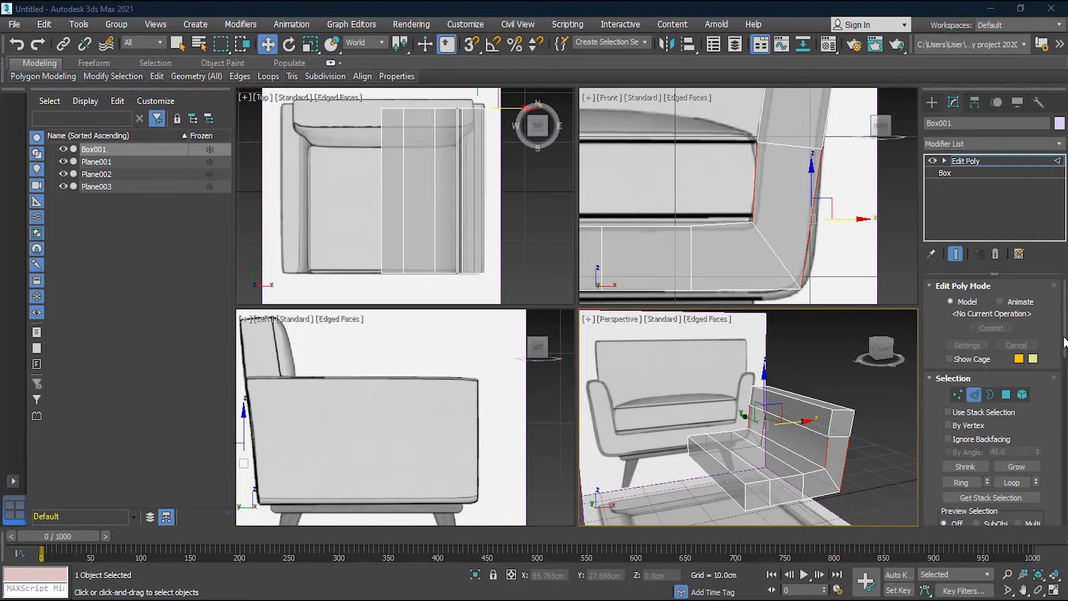
drag(1064, 342, 1064, 419)
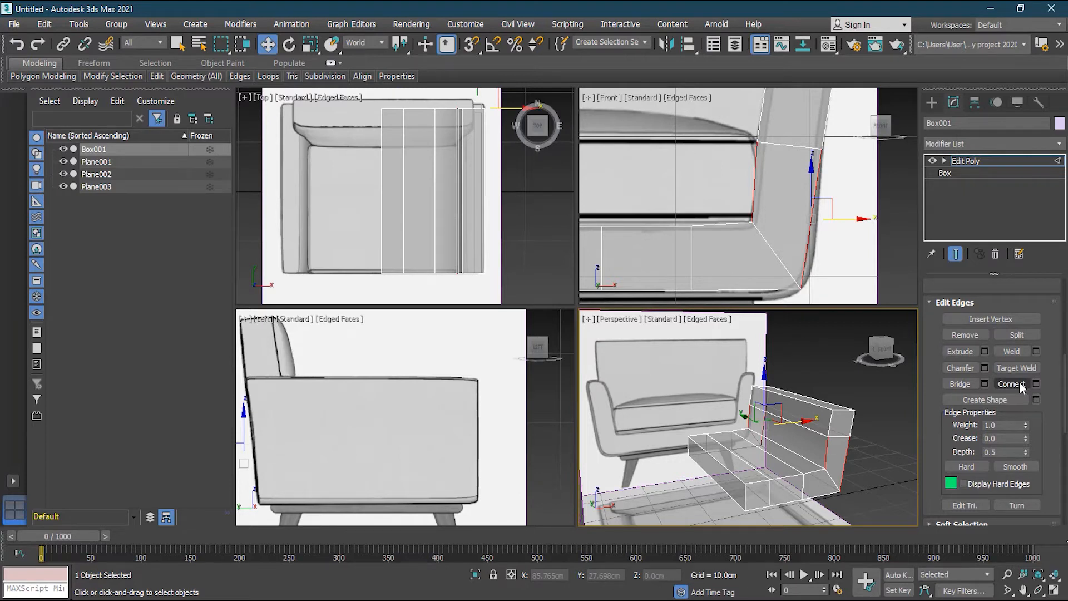
click(1011, 384)
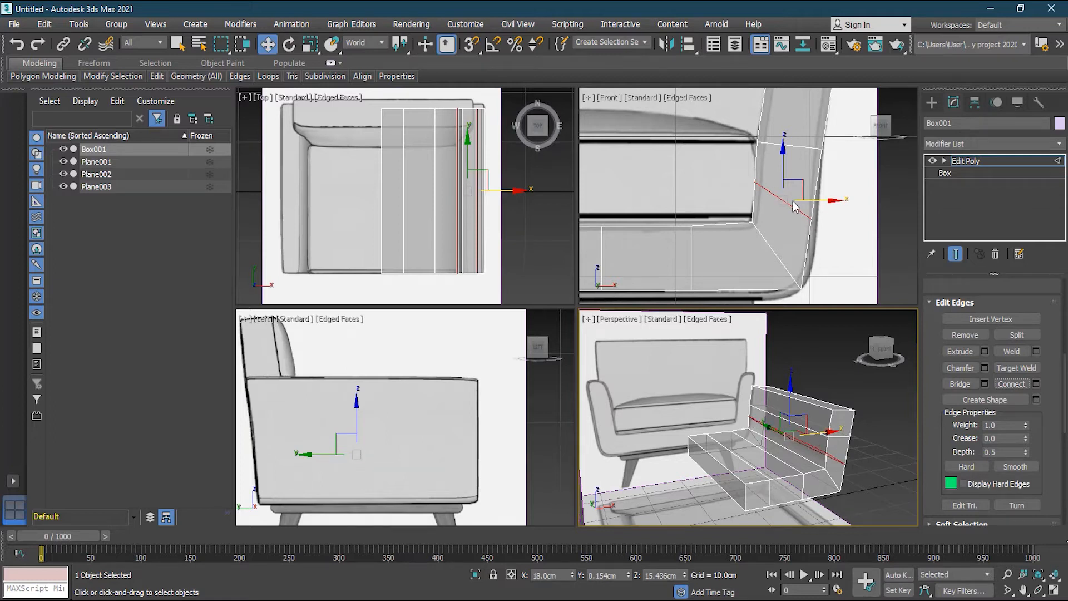
key(ctrl+z)
Step: Try connecting only the two front side edges of the armrest's lowest section, and undo the connection
click(860, 464)
click(827, 454)
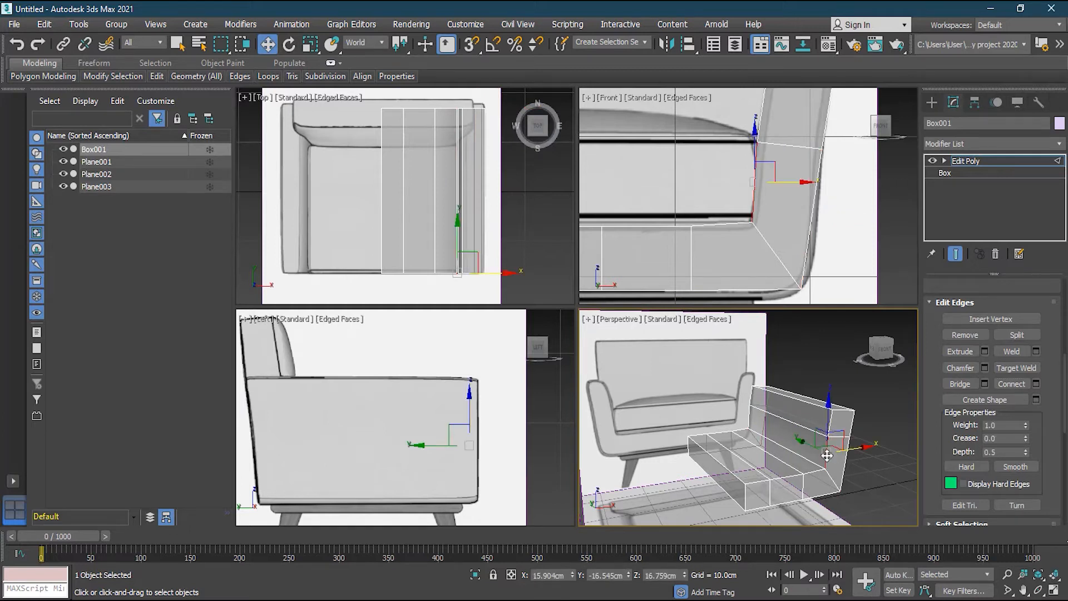
ctrl+click(842, 476)
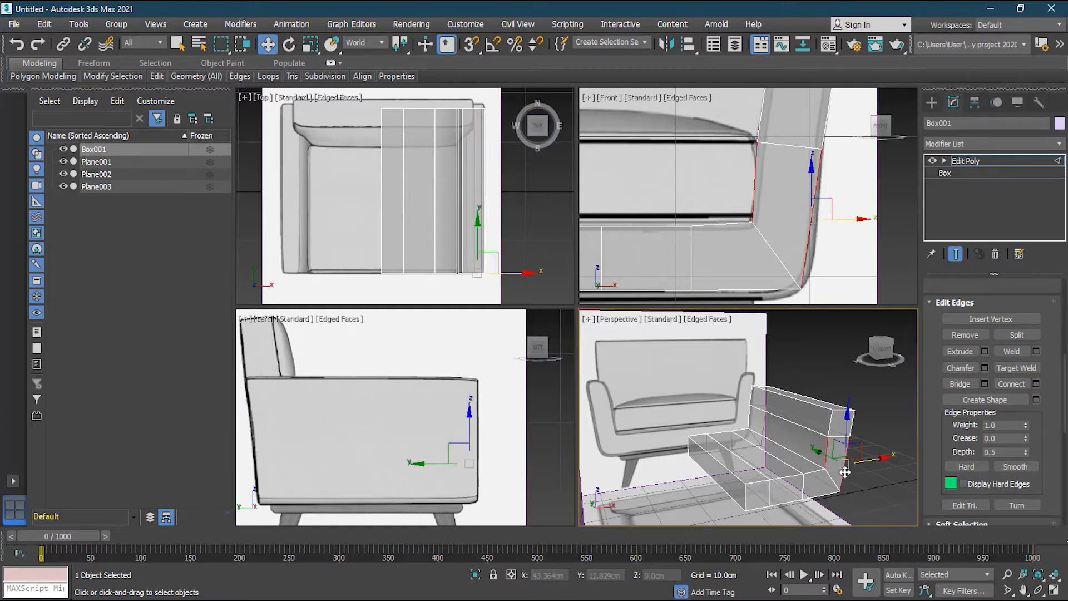
click(1012, 384)
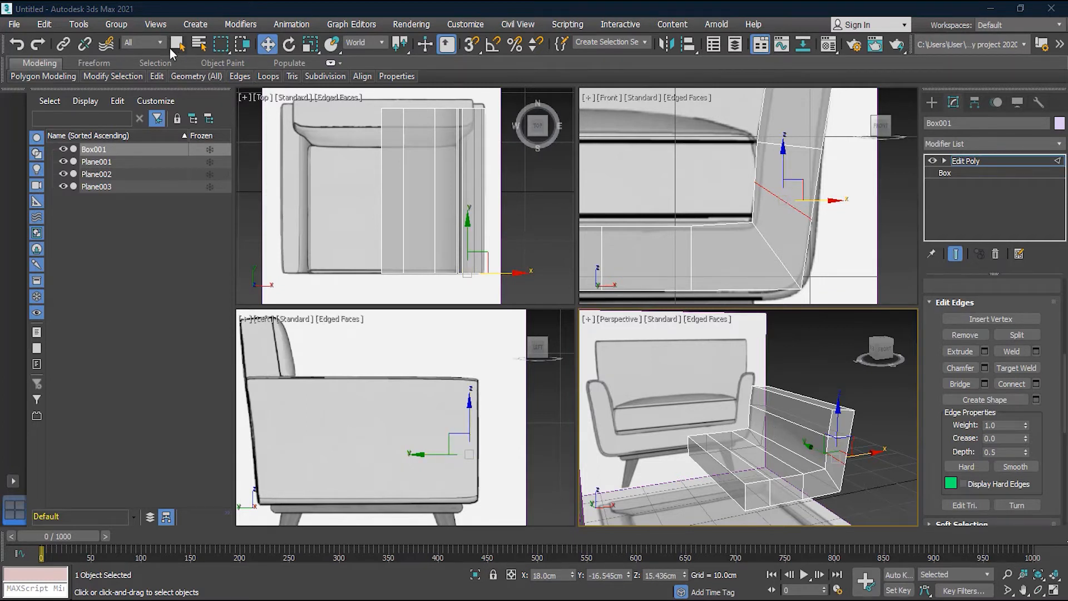
click(19, 44)
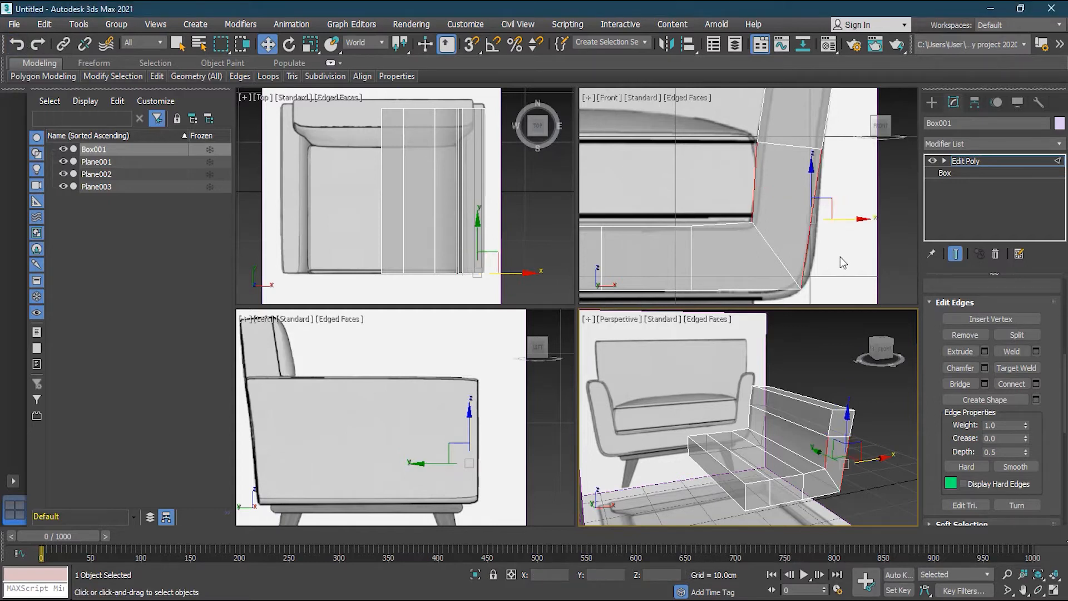
Step: Select the front and back side edges of the armrest's lowest section and open the Connect Edges settings
click(756, 177)
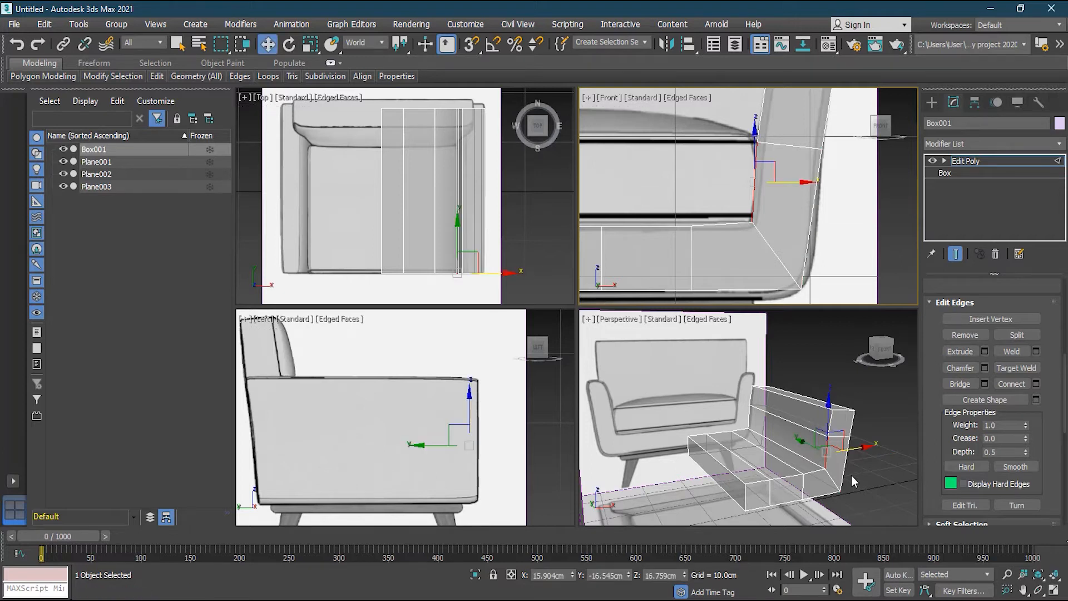
click(808, 246)
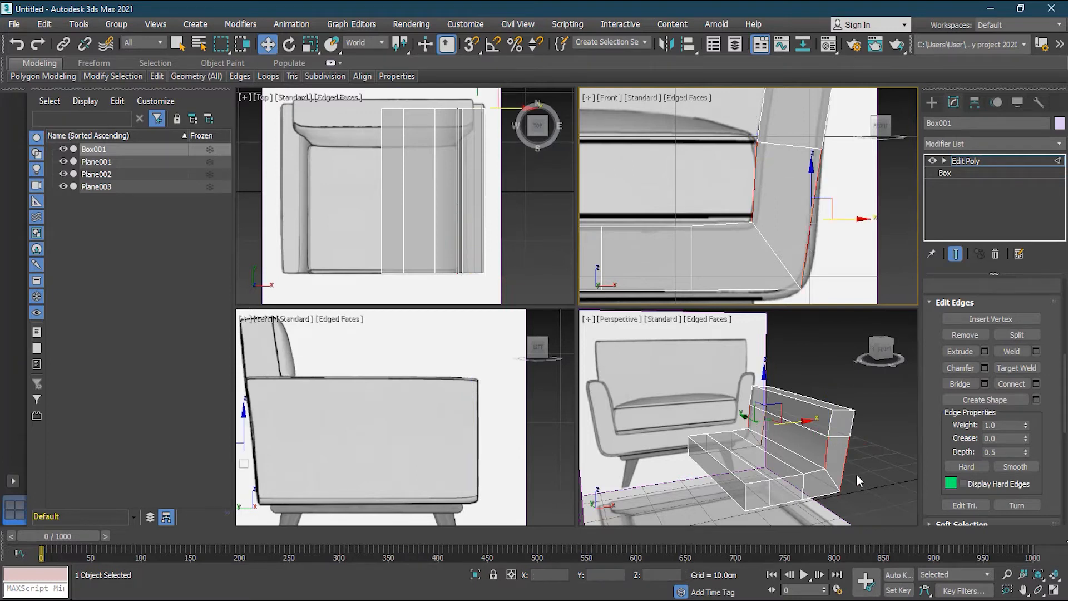
click(1037, 384)
drag(784, 175, 700, 150)
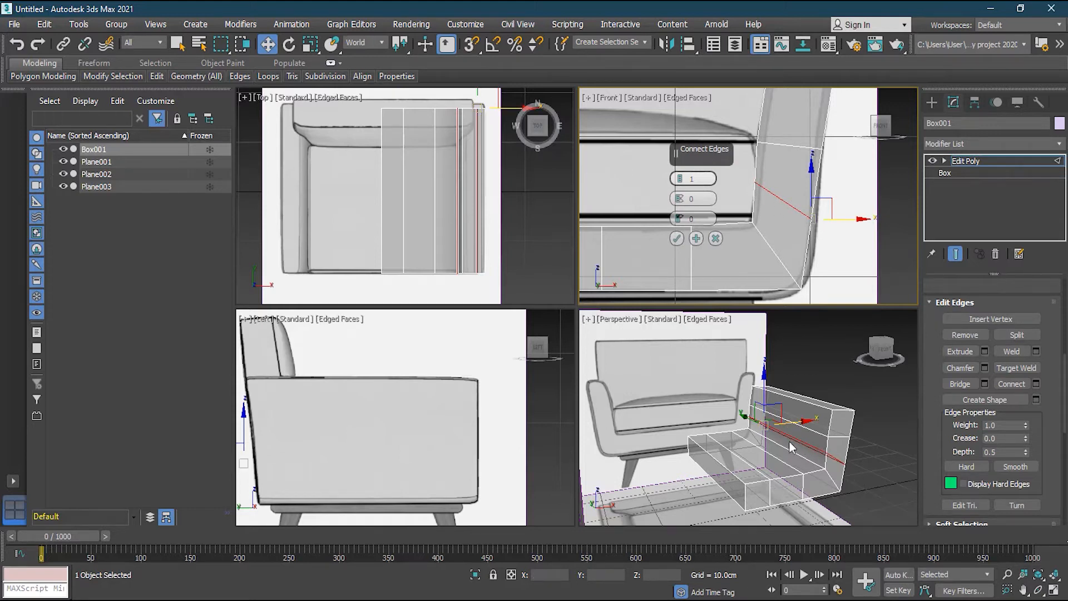
Step: Try the edge connection with 2 segments and varied pinch and slide, and reset the slide to 0
click(679, 177)
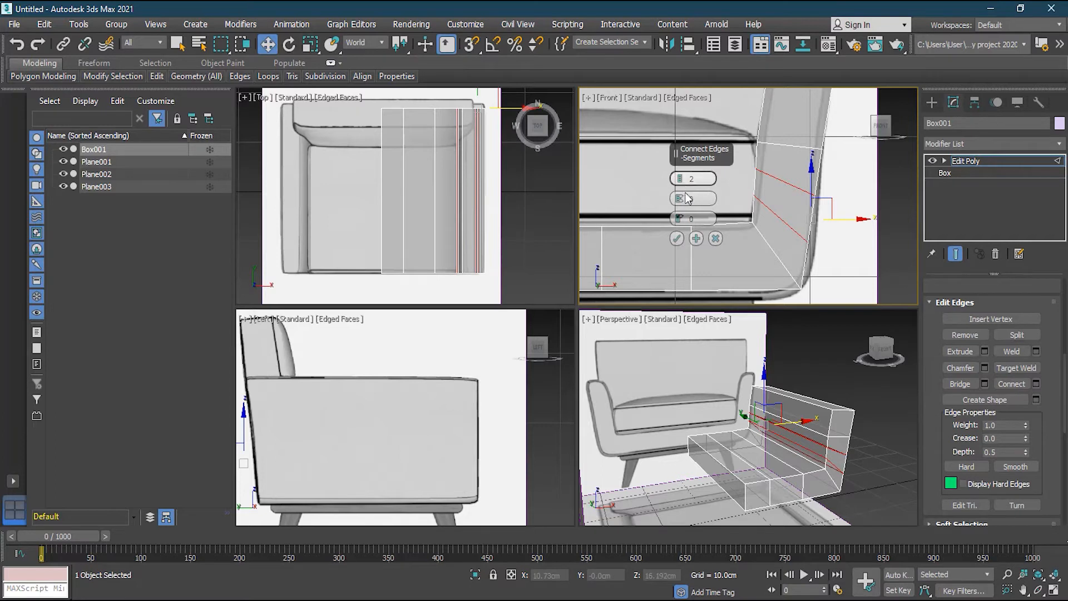
mouse_move(679, 206)
mouse_down()
mouse_move(680, 176)
mouse_move(691, 289)
mouse_move(682, 117)
mouse_move(699, 206)
mouse_up()
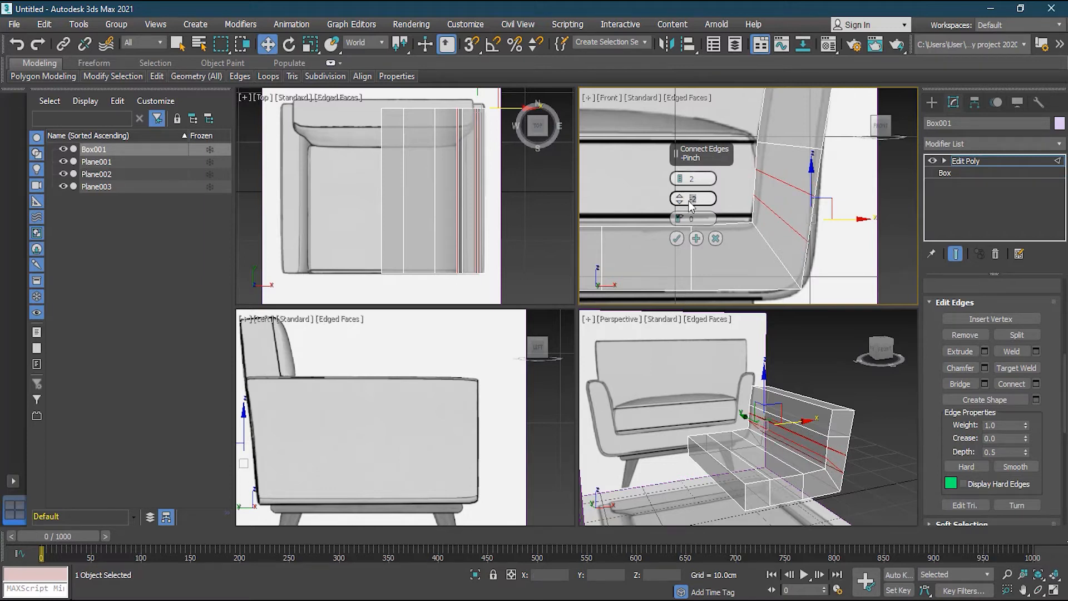
drag(680, 218, 643, 339)
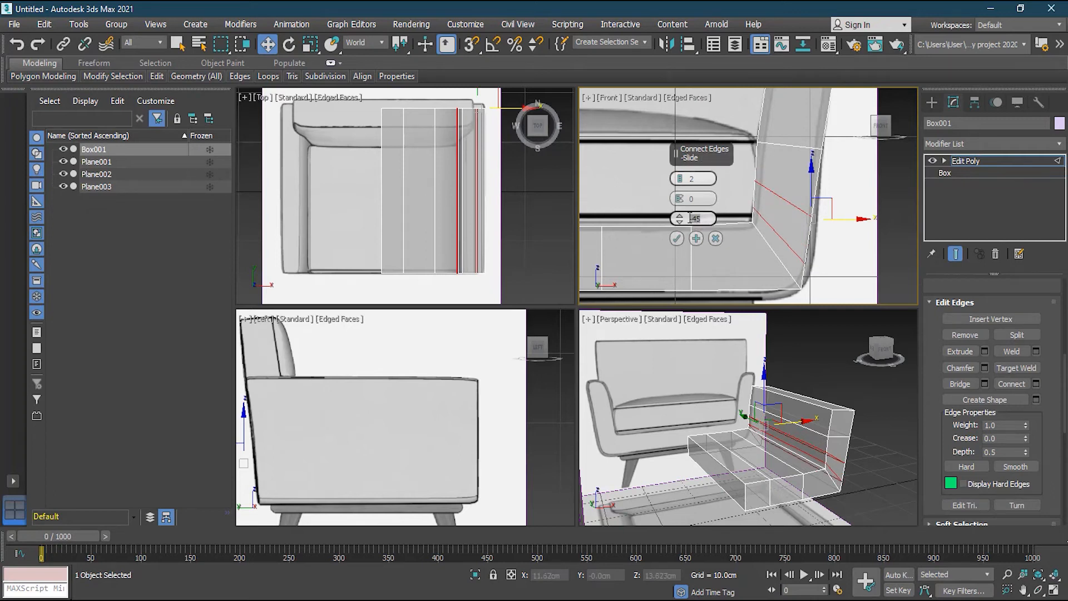
text(0)
key(Return)
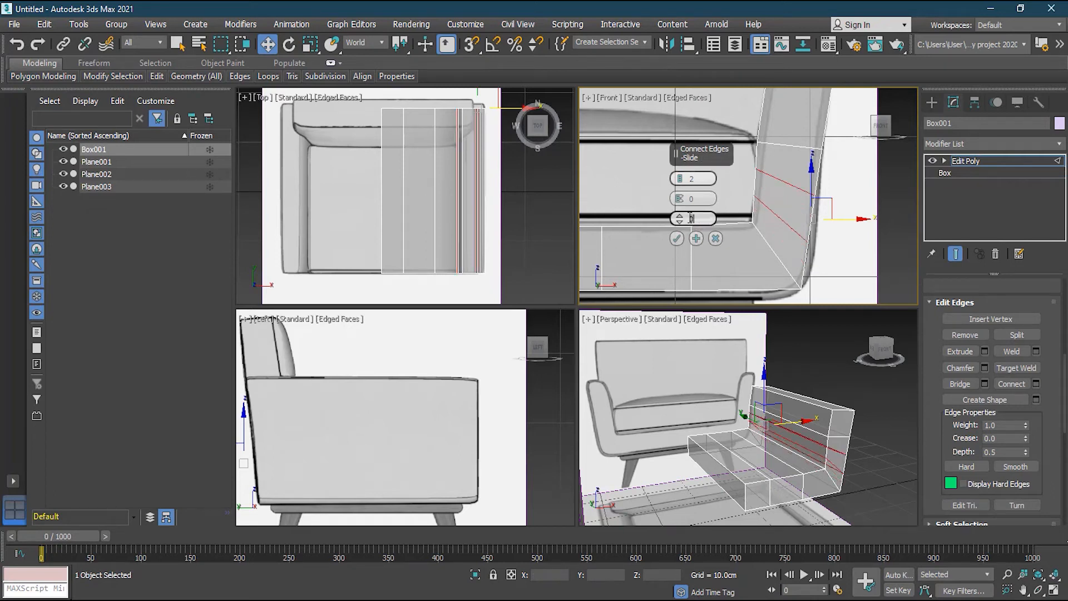
Step: Apply the edge connection with 1 segment and move its outer vertices outward onto the blueprint's armrest outline
click(680, 181)
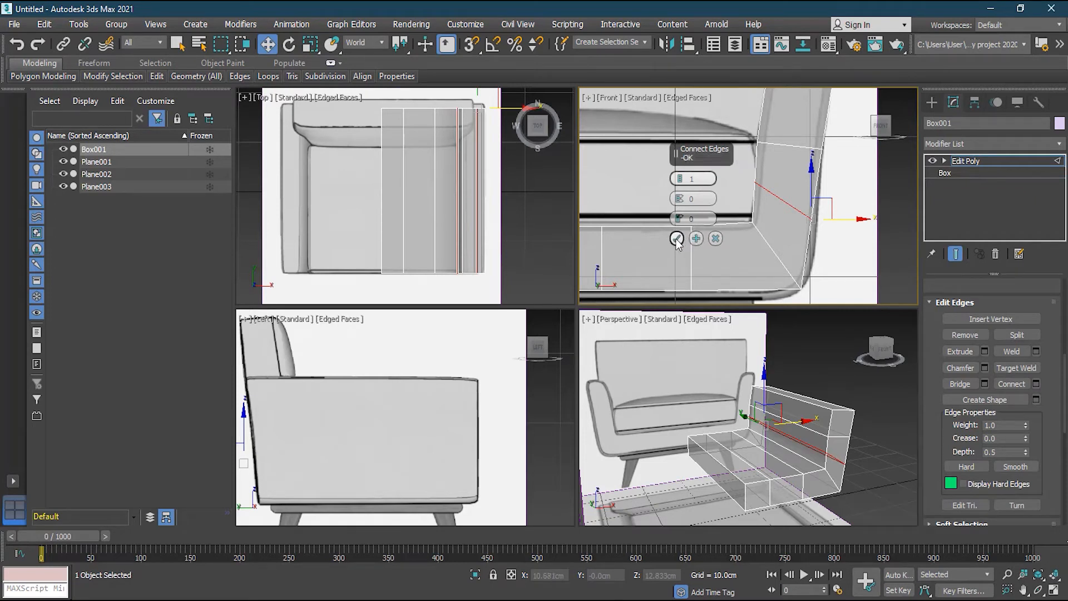
click(676, 239)
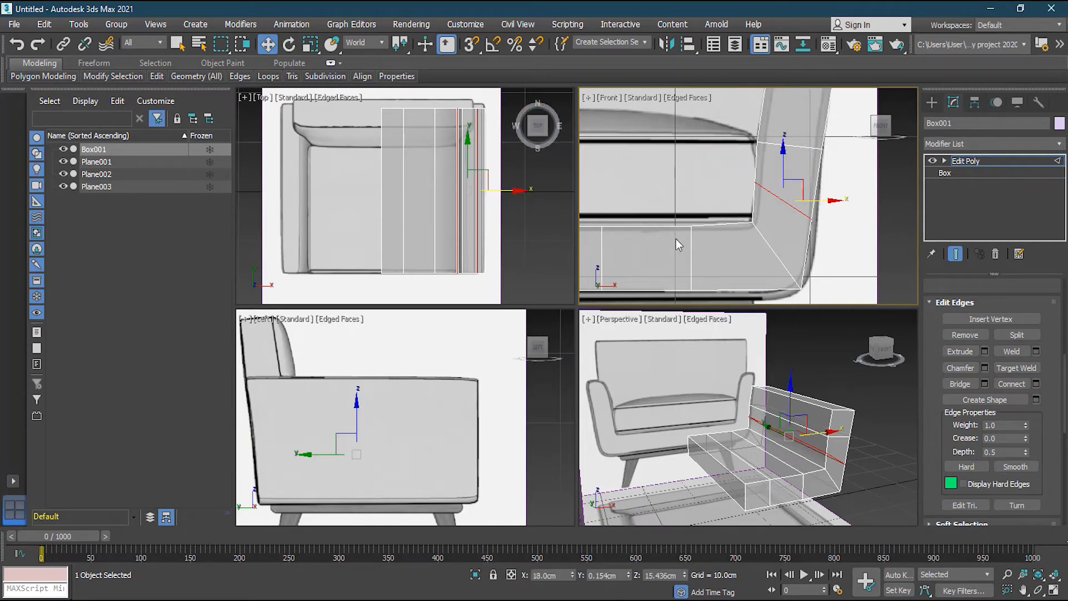
drag(1066, 362, 1066, 286)
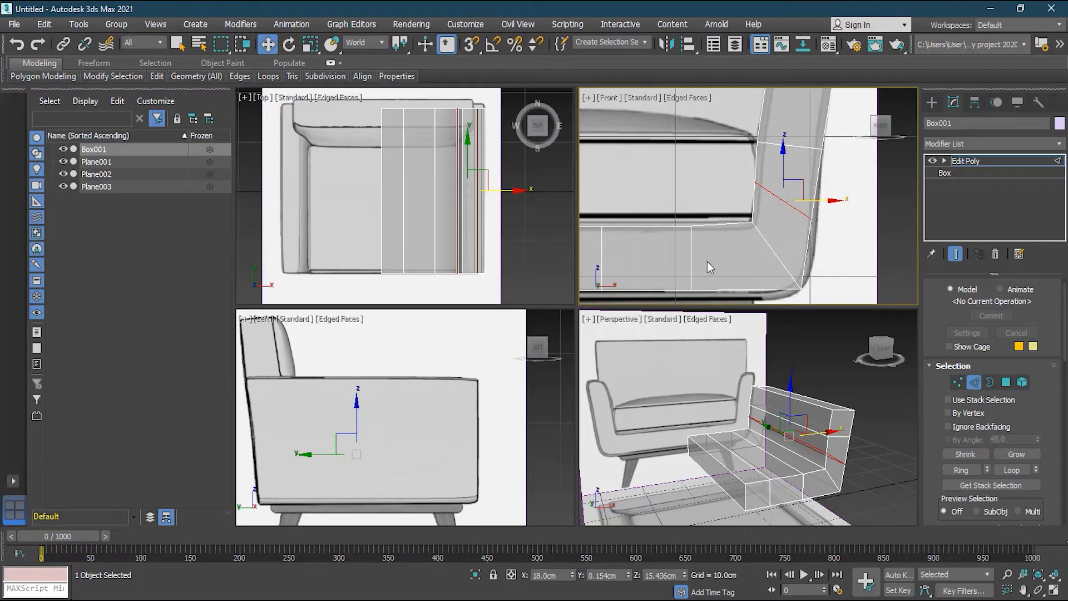
click(958, 382)
click(811, 218)
drag(843, 220, 847, 221)
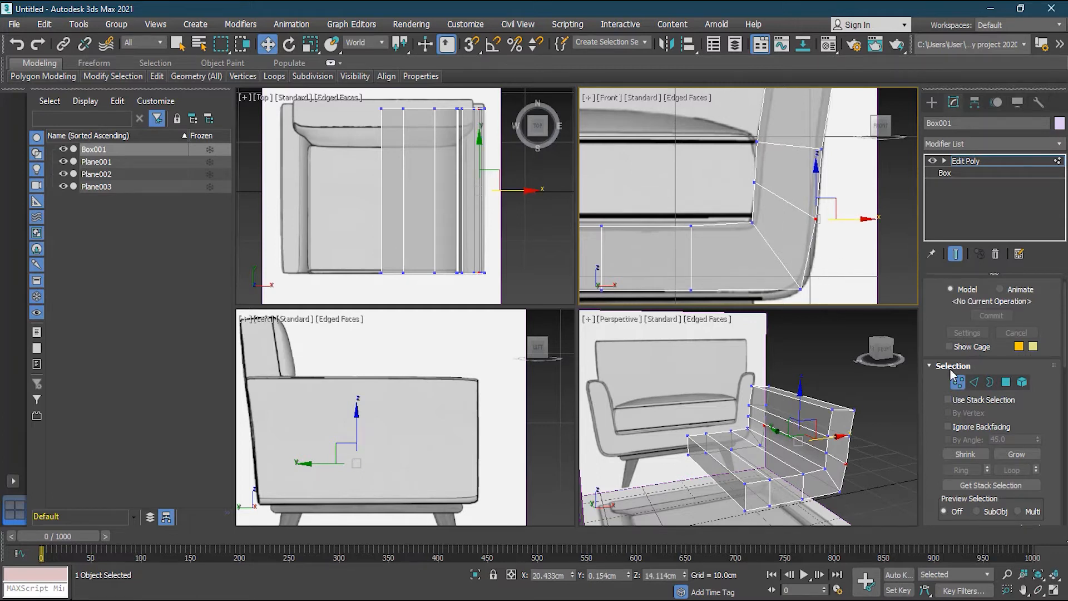
Step: Connect the front and back side edges between the added edge loop and the armrest's lower corner
click(974, 382)
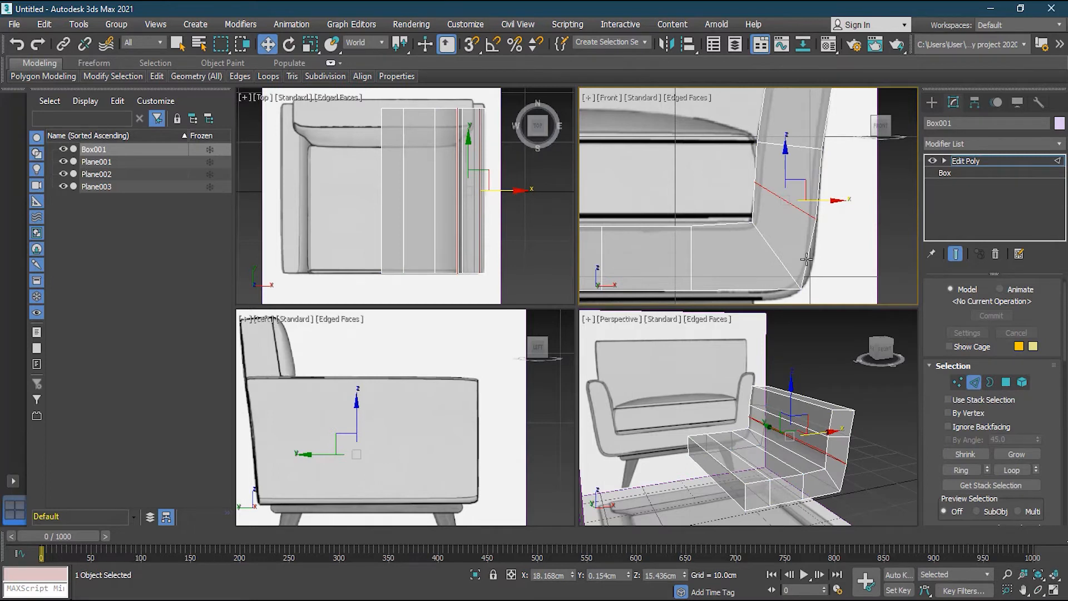
click(755, 208)
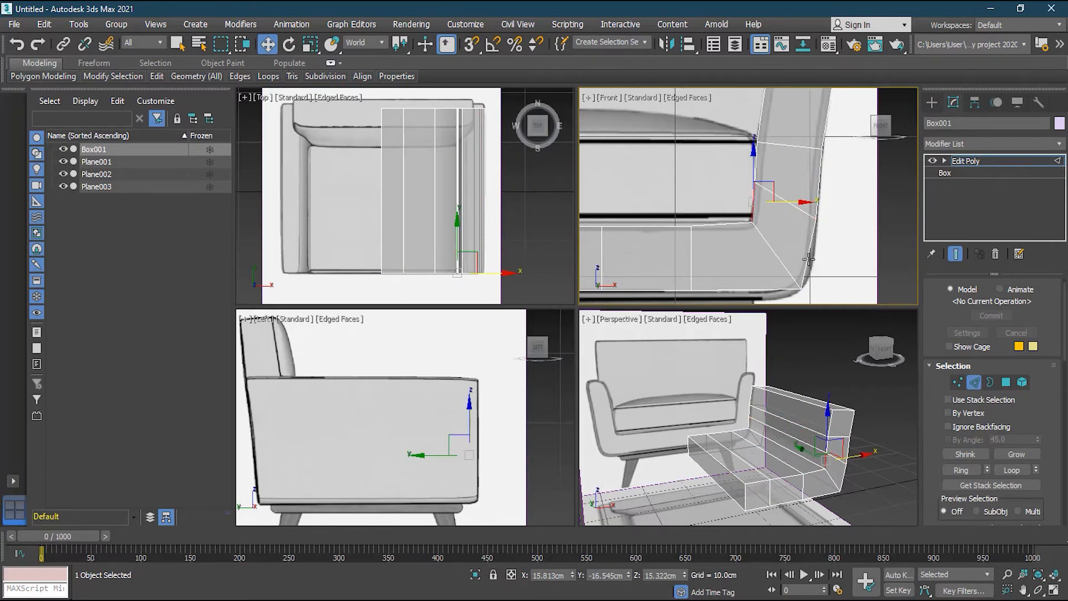
click(808, 259)
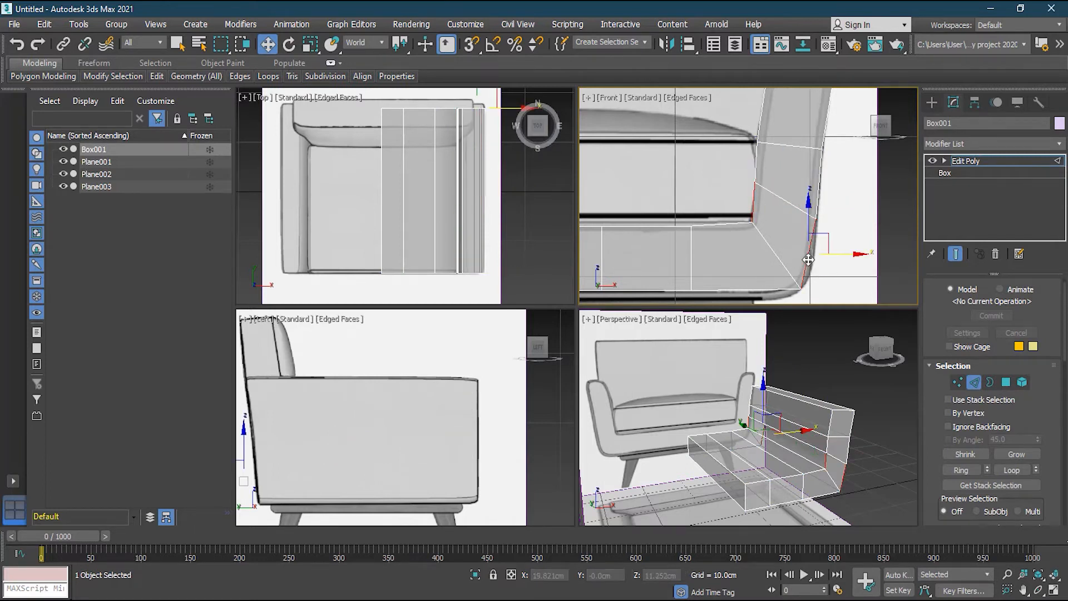
scroll(1056, 351, down, 5)
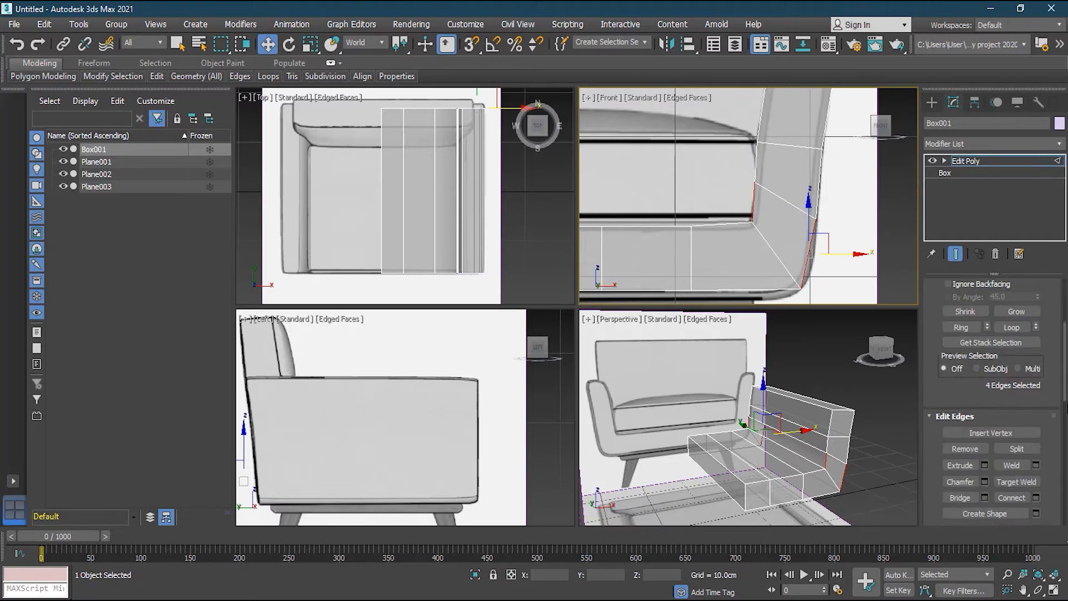
click(1020, 388)
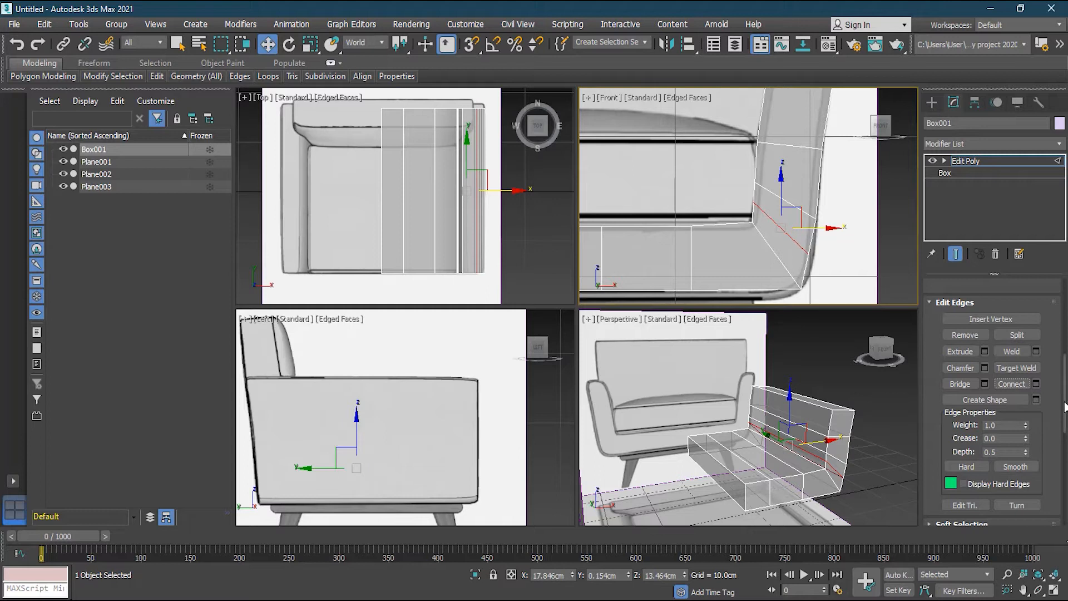
Step: Move the outer vertices of the lowest added edge loop outward and slightly down onto the blueprint's curved corner outline
drag(1065, 401, 1063, 395)
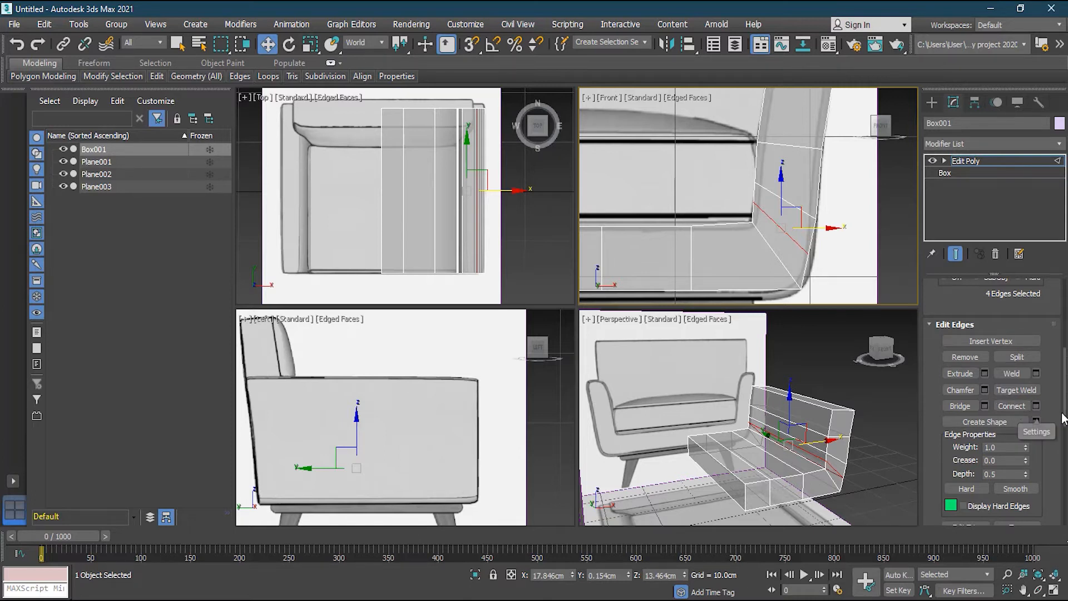
drag(1062, 415, 1064, 334)
click(958, 394)
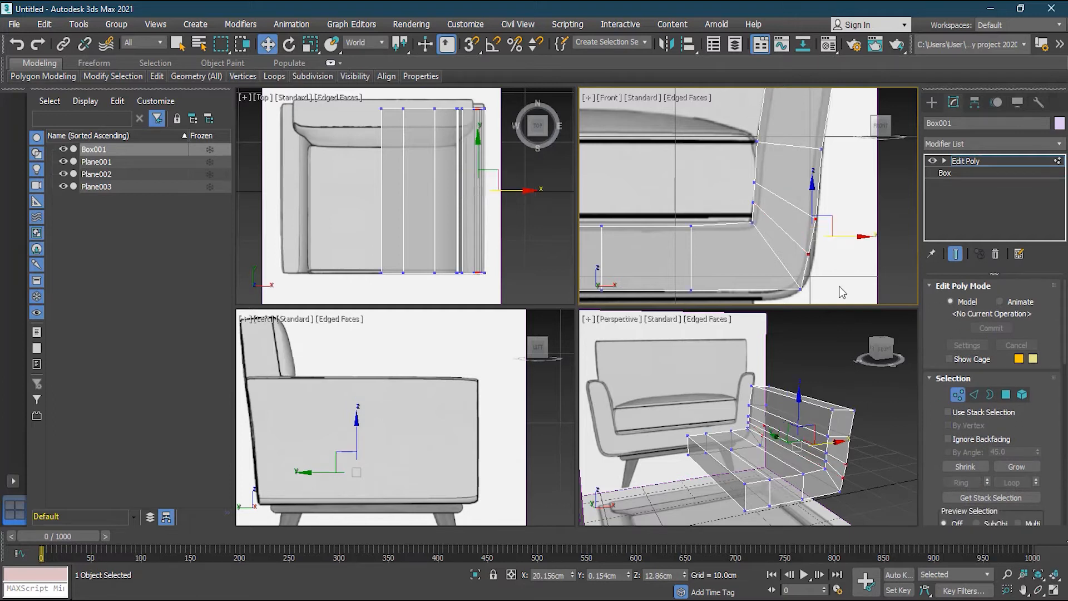
click(809, 255)
drag(828, 248, 833, 254)
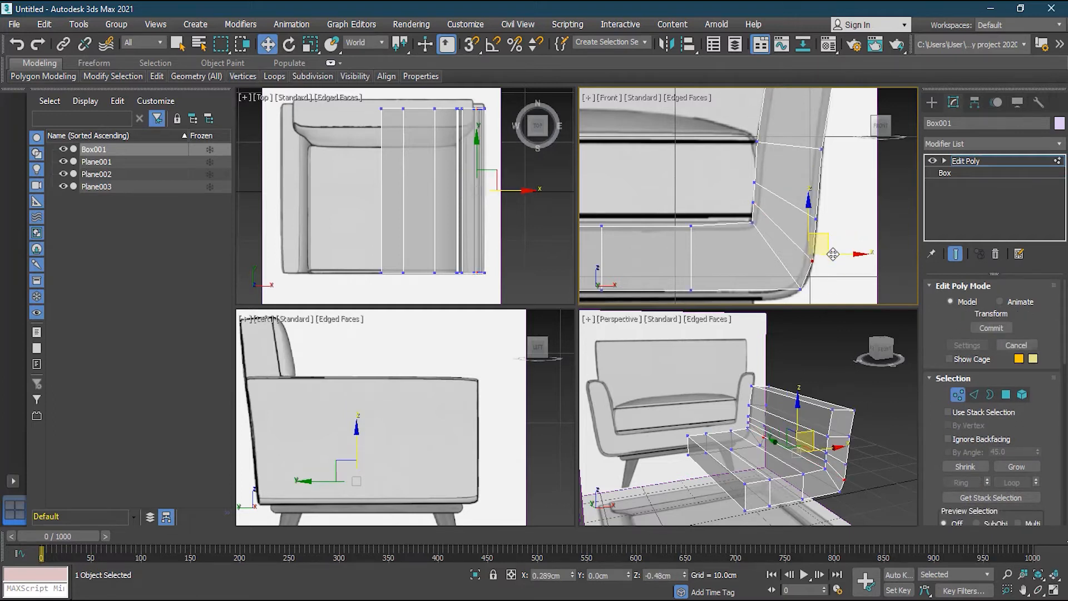
Step: Move the base's bottom vertices slightly down onto the blueprint's lower edge line in the front view
click(754, 203)
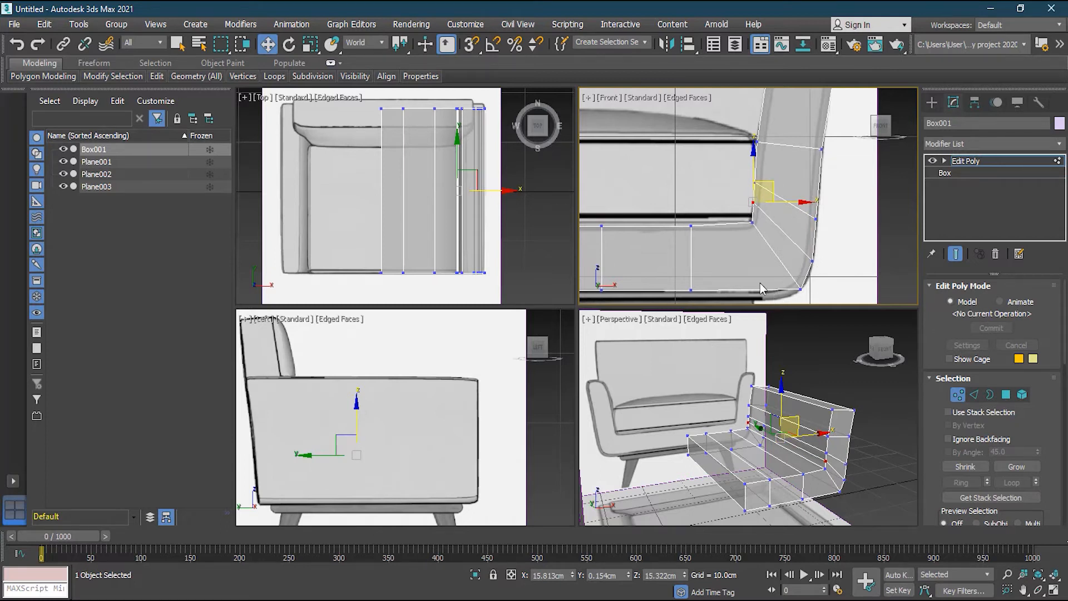
scroll(770, 287, down, 3)
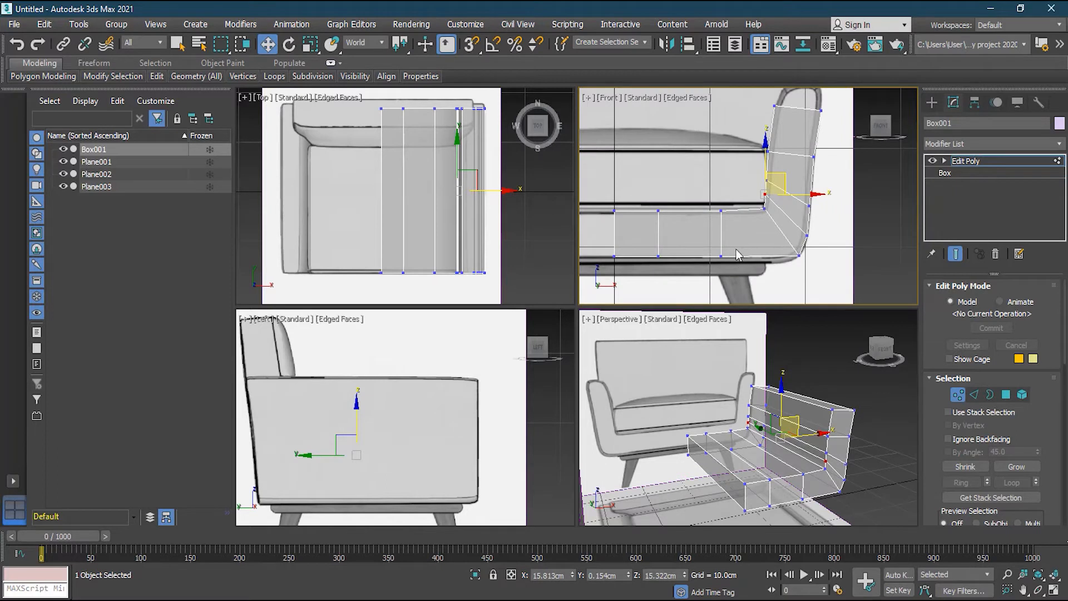
drag(736, 253, 607, 270)
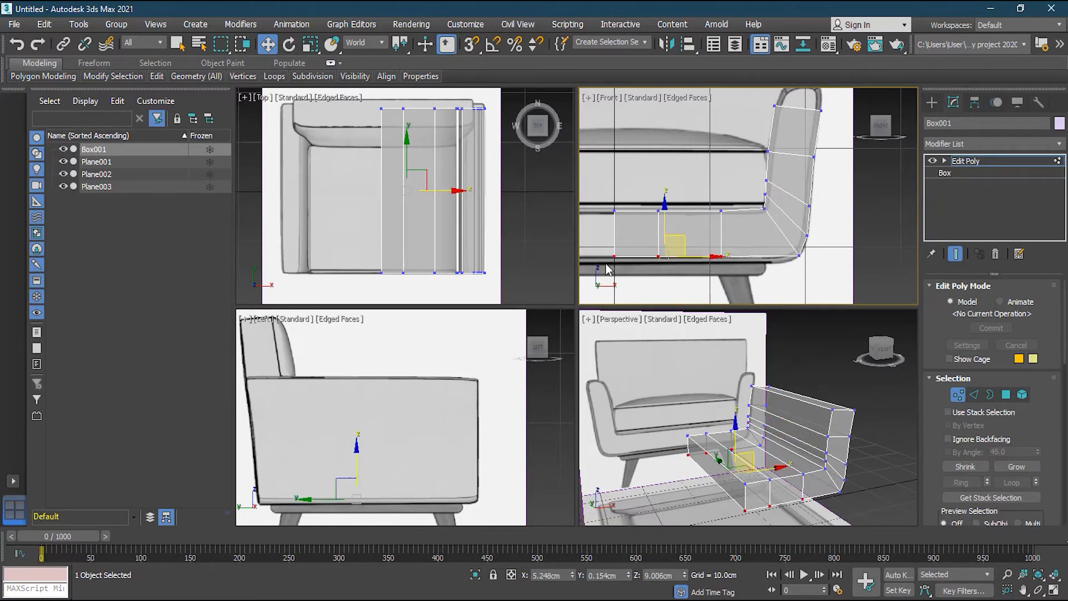
scroll(608, 266, up, 2)
drag(688, 219, 688, 223)
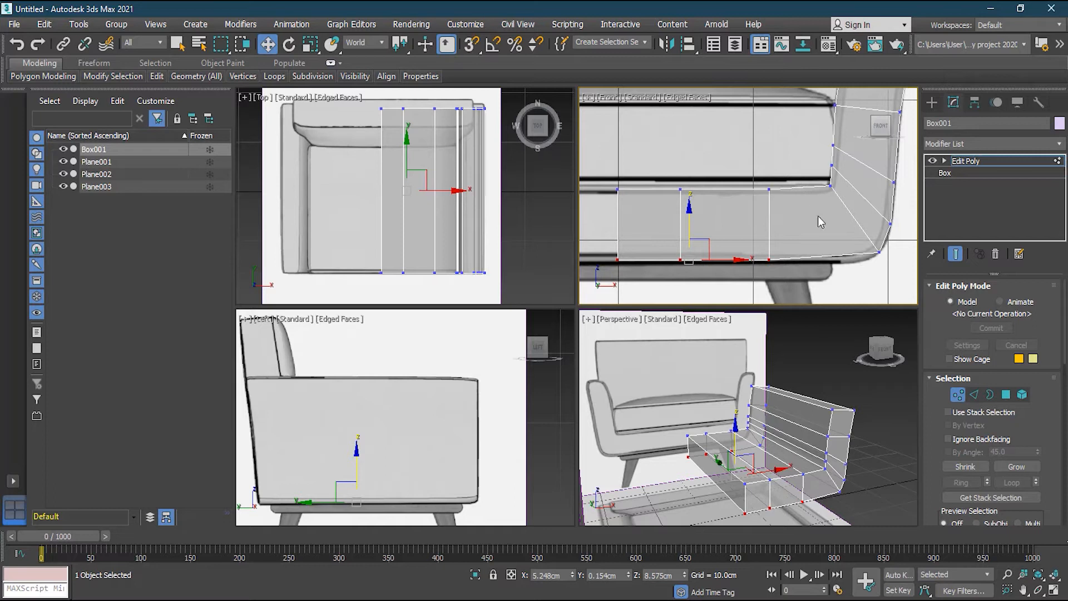
Step: Add an edge loop with Swift Loop across the base, between its last vertical segment line and the armrest's lower corner
middle_drag(846, 264, 775, 260)
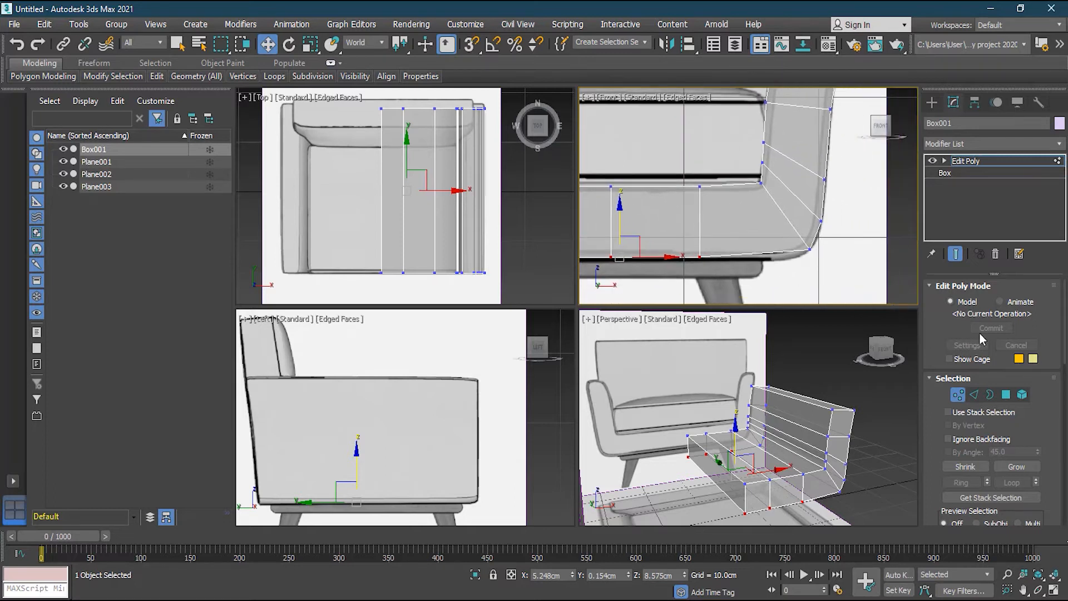
click(974, 395)
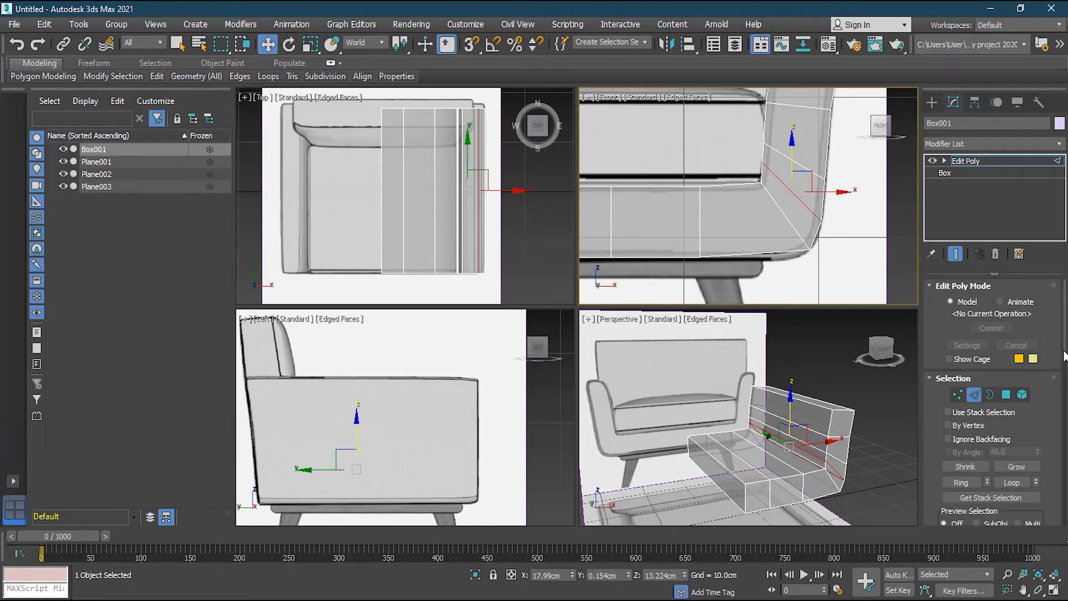
scroll(1064, 357, down, 3)
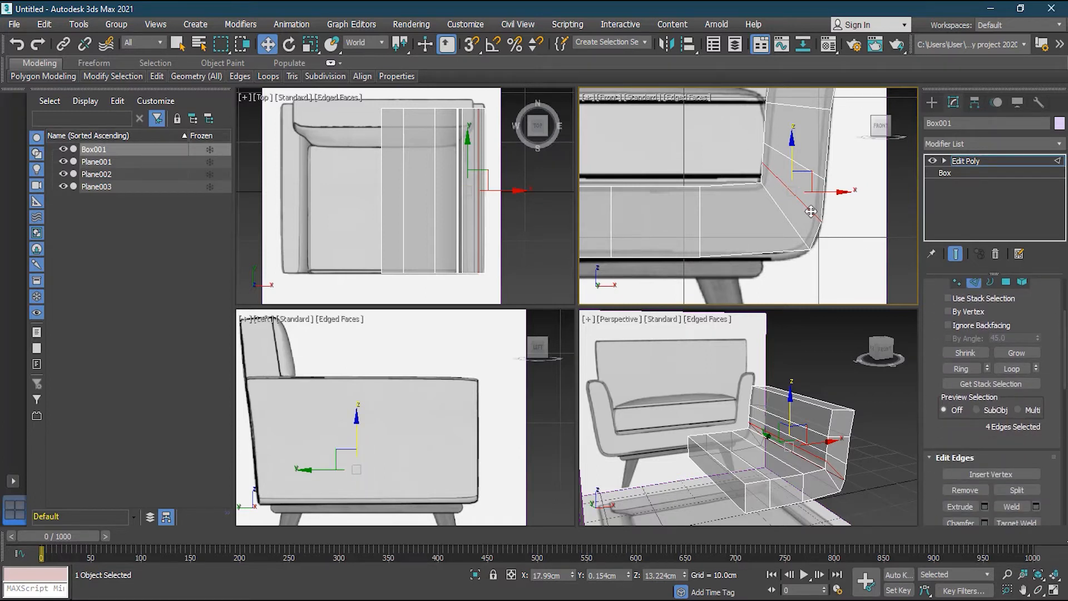
click(811, 211)
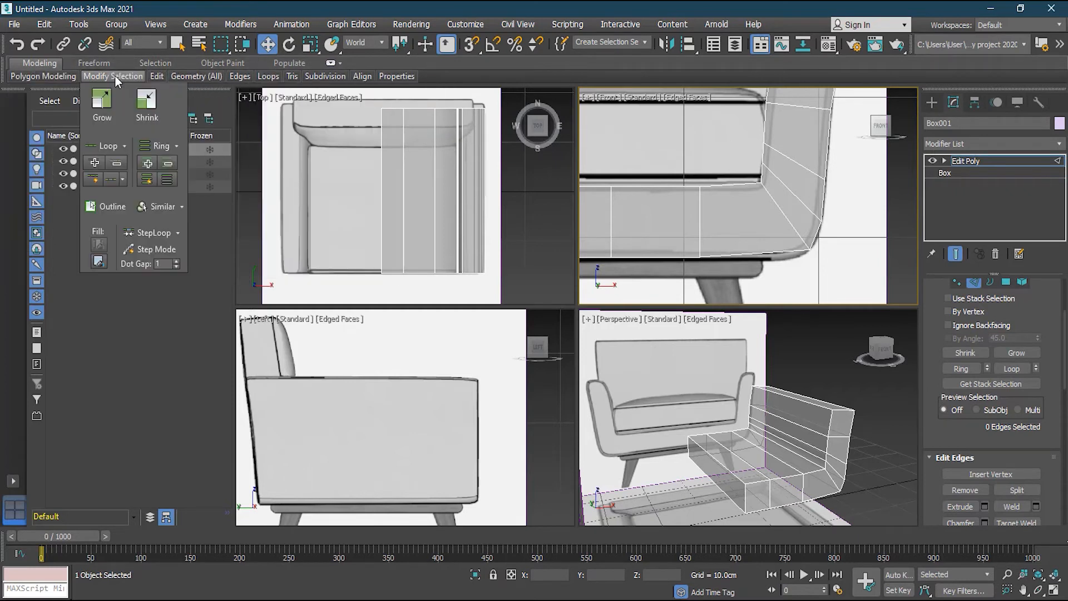
mouse_move(156, 79)
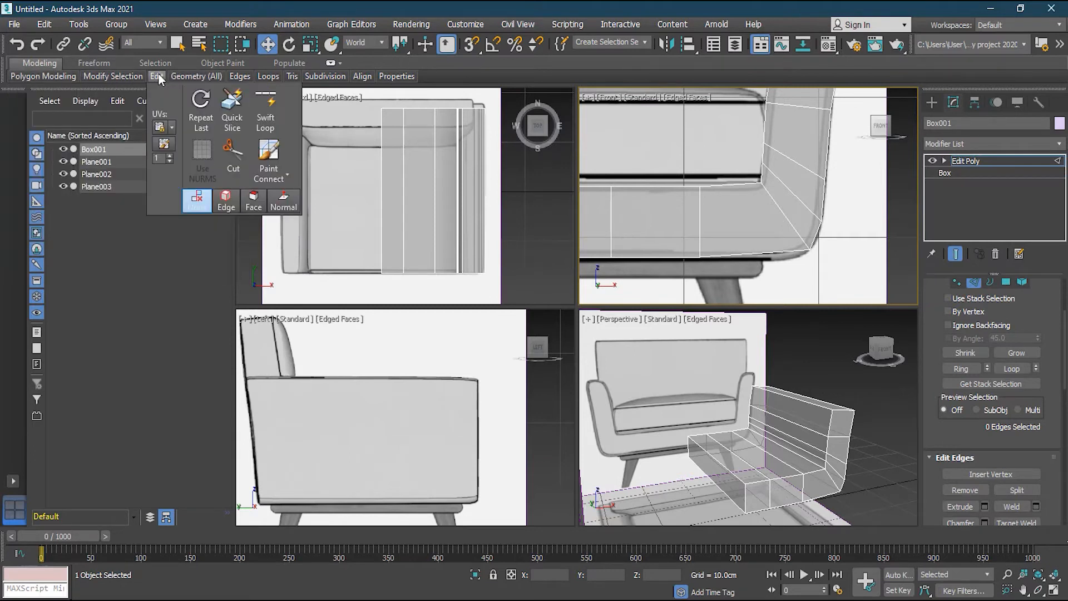
click(266, 114)
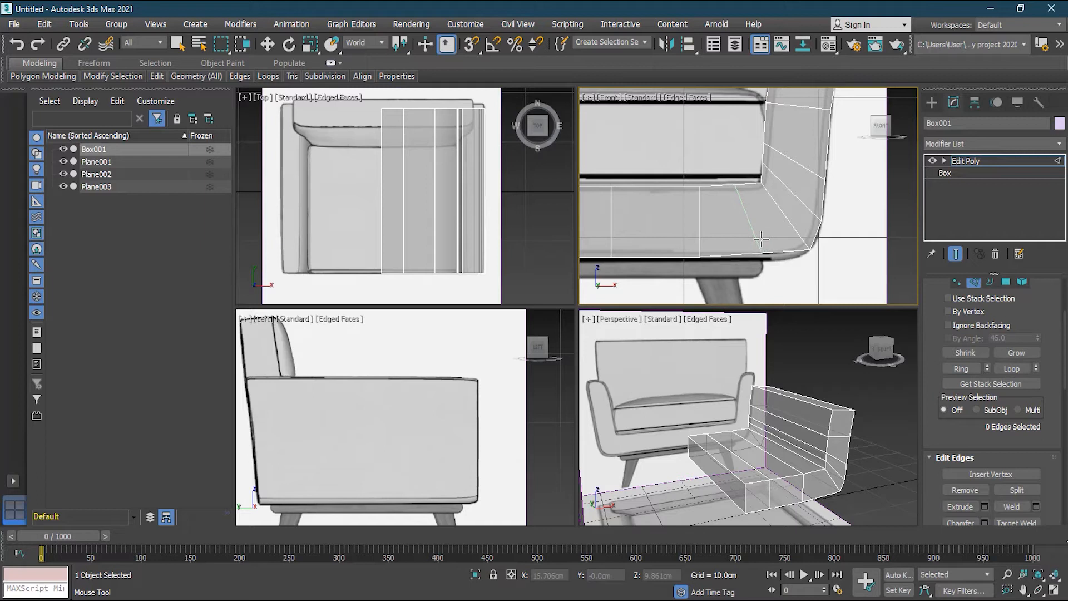
click(760, 239)
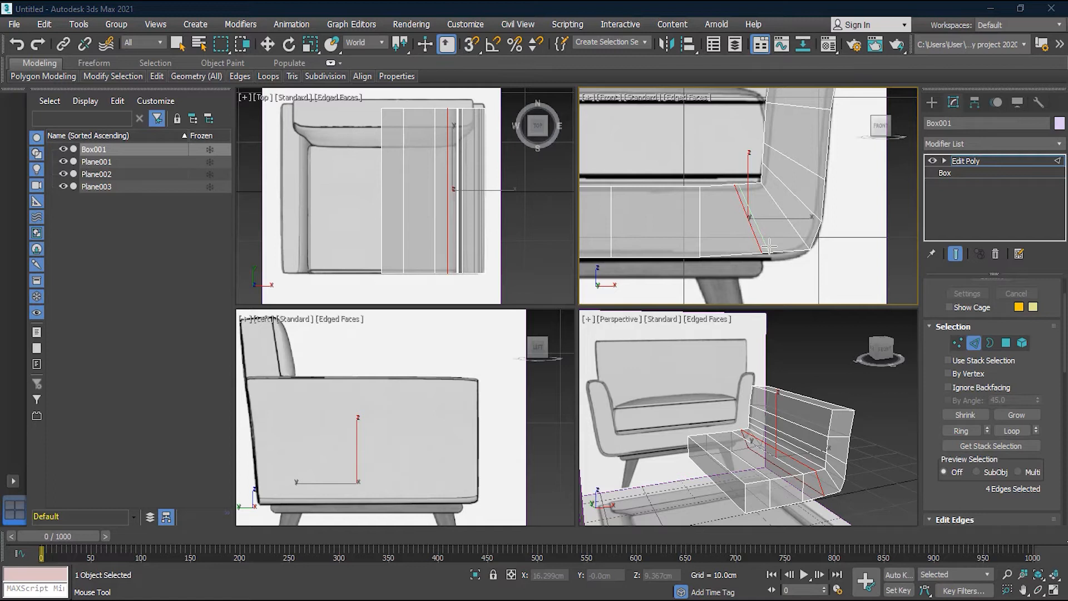
click(152, 78)
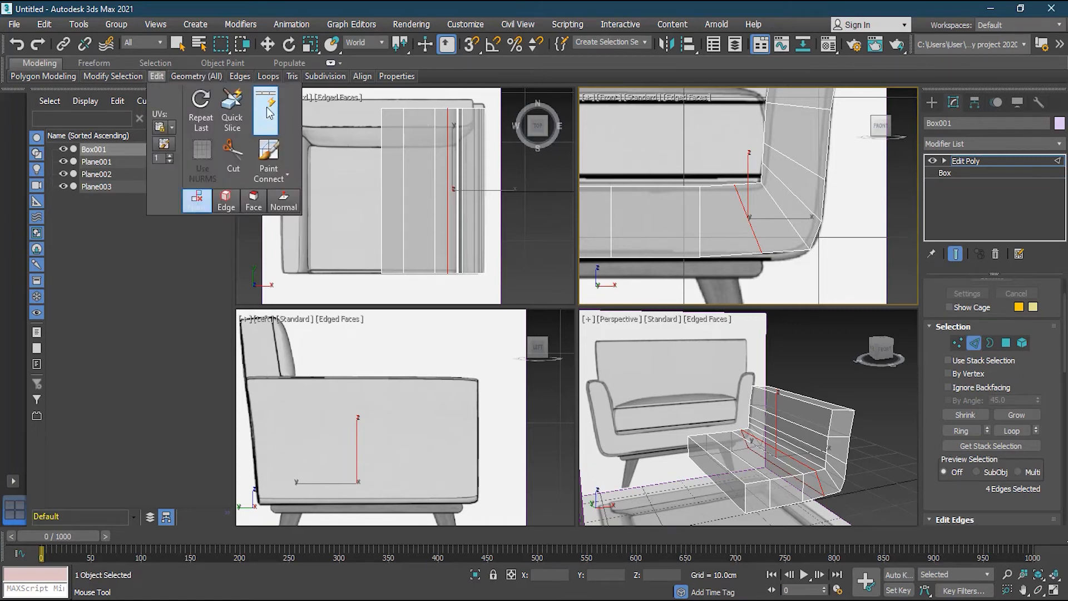
key(w)
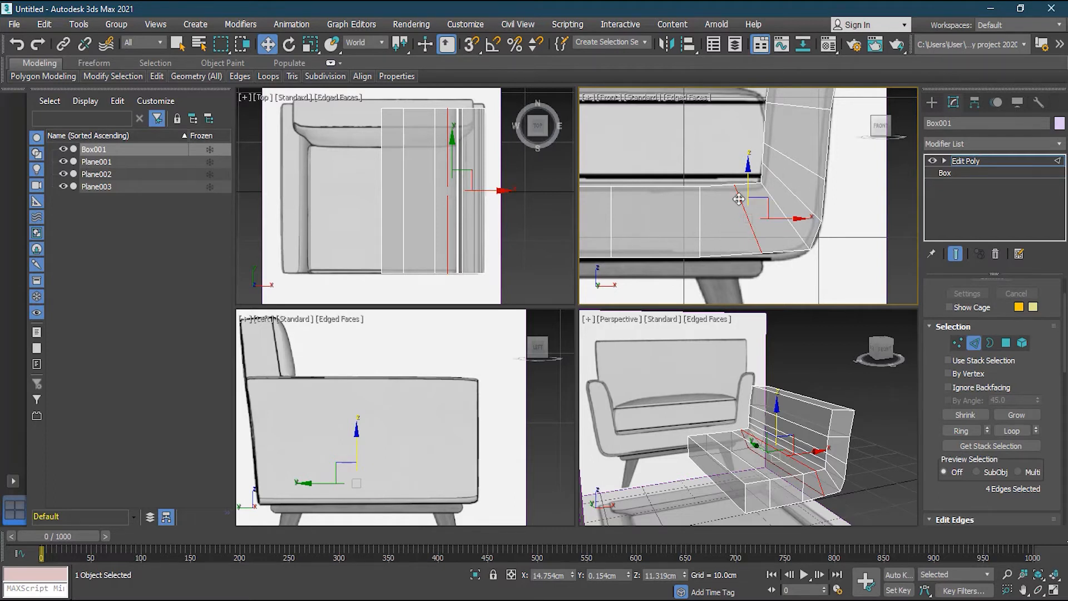
Step: Move the new loop's upper and lower vertices and the neighbouring lower corner vertices slightly down onto the blueprint's outline
click(957, 344)
drag(772, 249, 754, 259)
drag(762, 219, 762, 224)
drag(792, 257, 812, 258)
drag(781, 225, 781, 227)
click(736, 186)
drag(737, 158, 738, 161)
scroll(790, 200, down, 2)
middle_drag(790, 209, 790, 210)
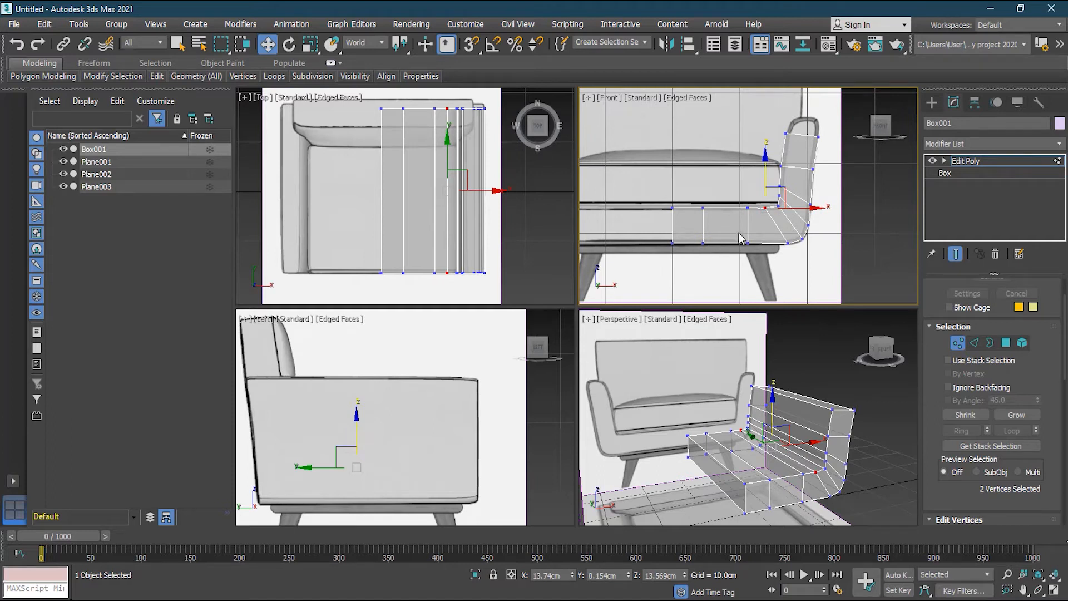
Step: Select the polygon on top of the armrest
scroll(808, 206, up, 2)
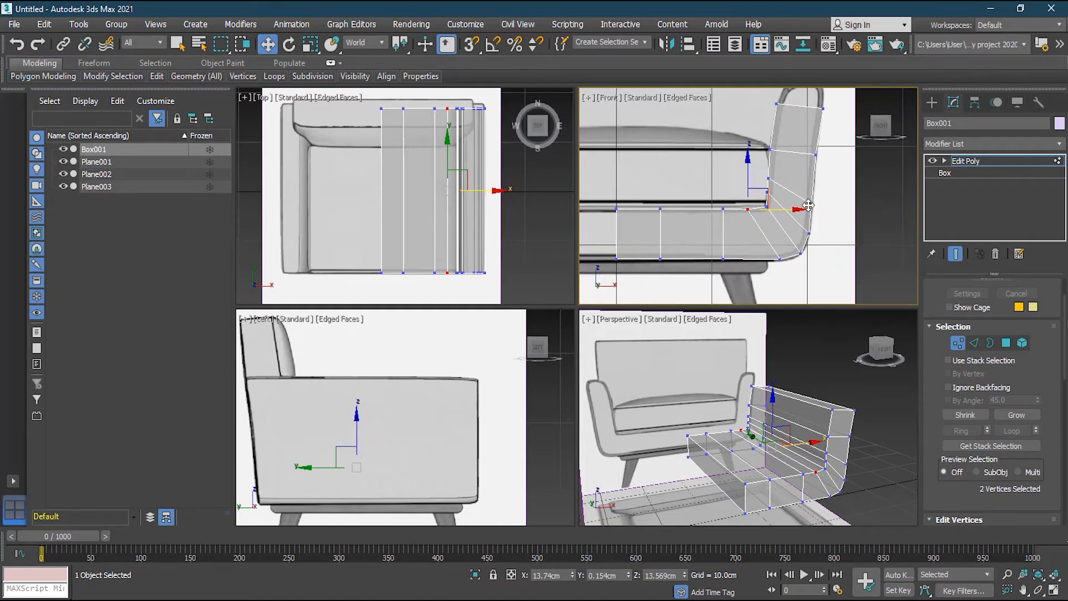
middle_drag(779, 135, 729, 191)
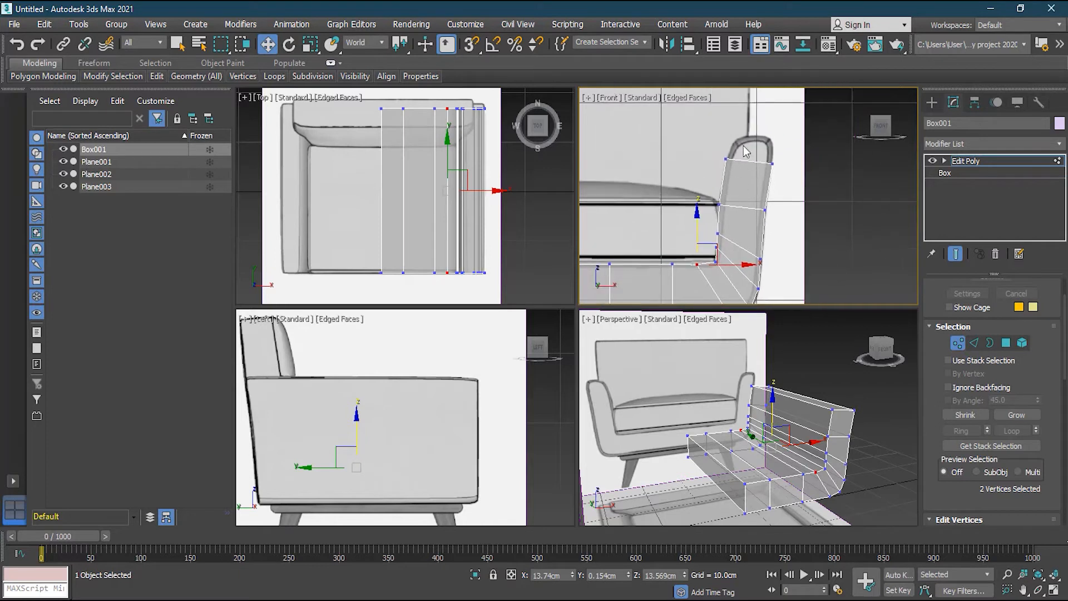
drag(708, 146, 796, 178)
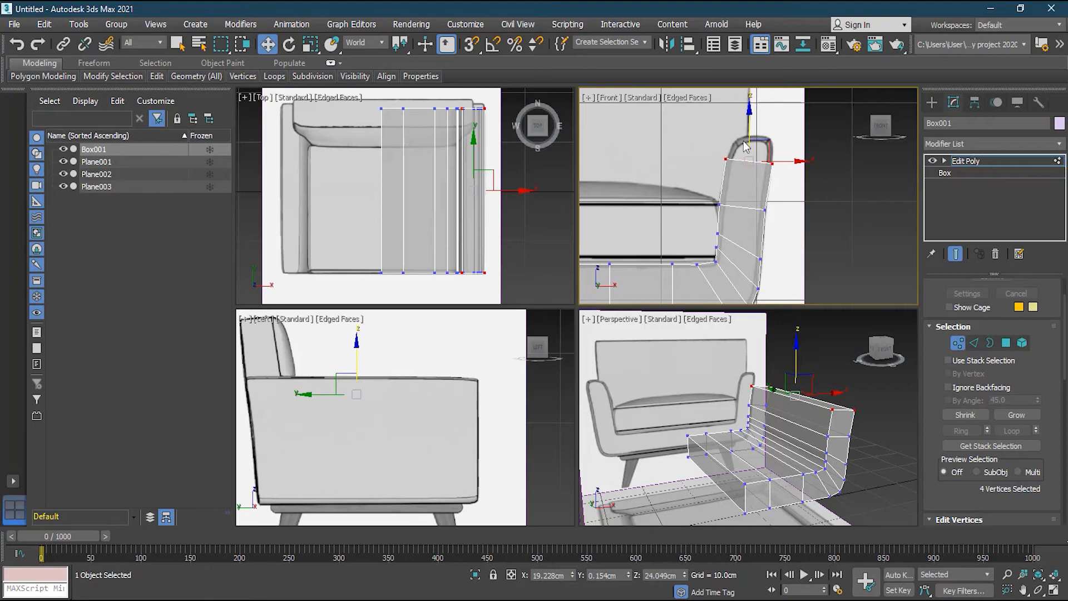
scroll(746, 146, up, 2)
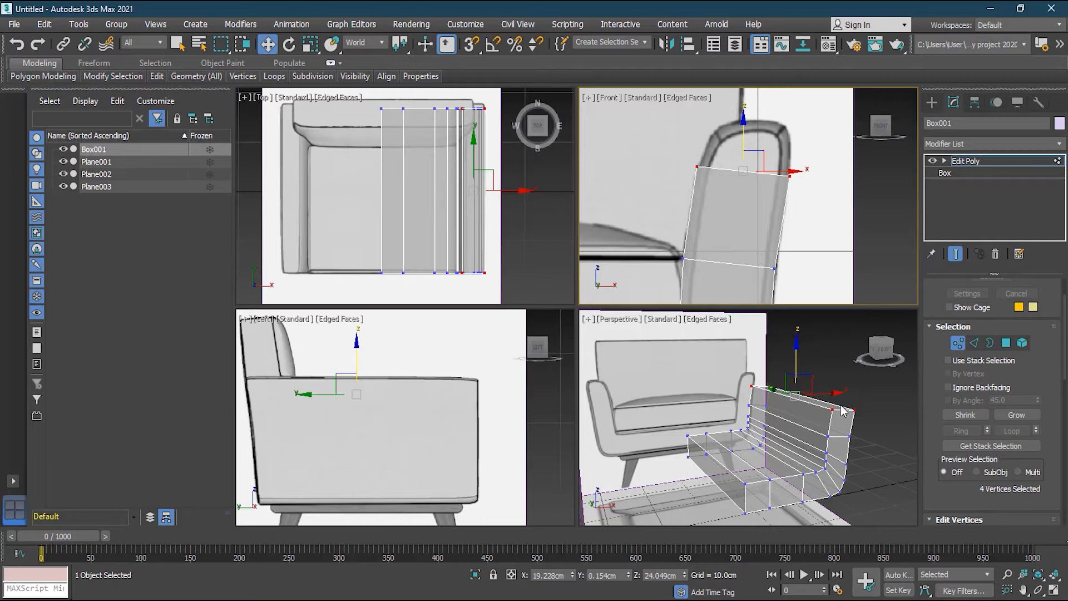
alt+middle_drag(846, 423, 785, 435)
middle_drag(873, 422, 784, 425)
scroll(782, 420, up, 2)
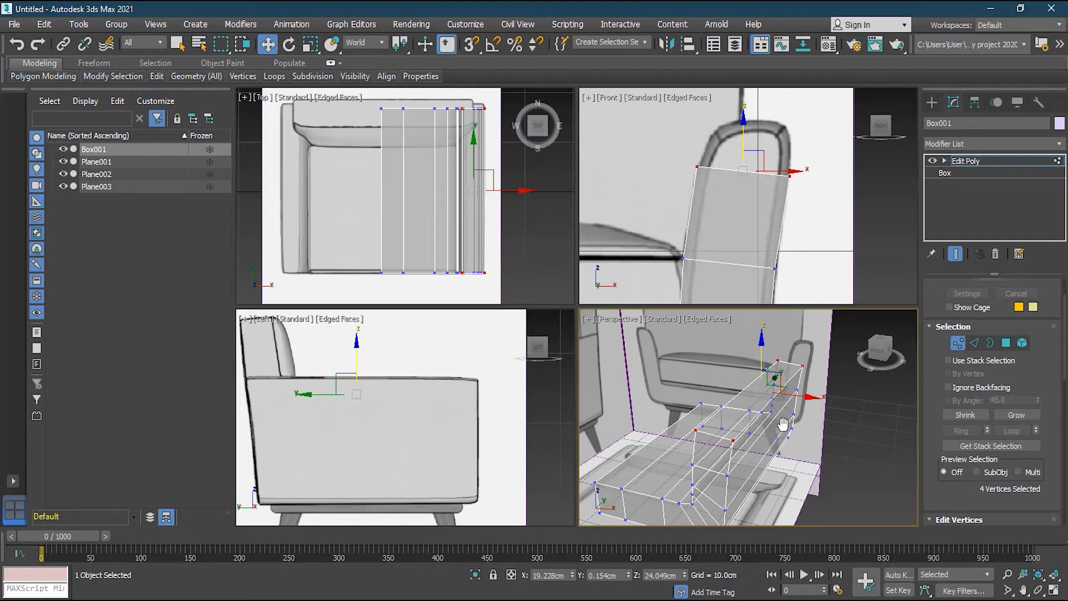
click(1007, 344)
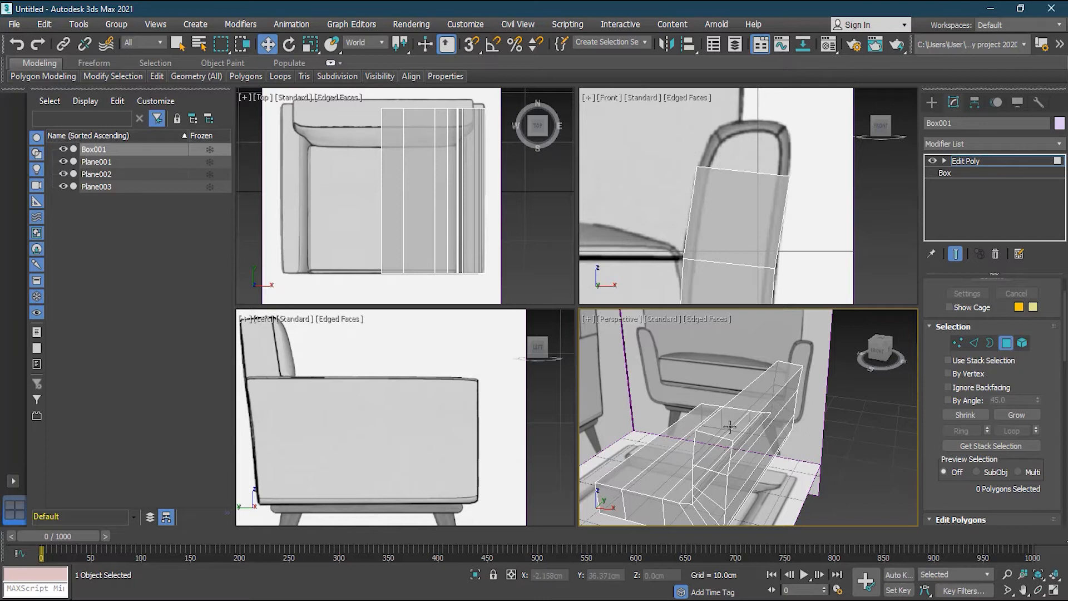
click(746, 417)
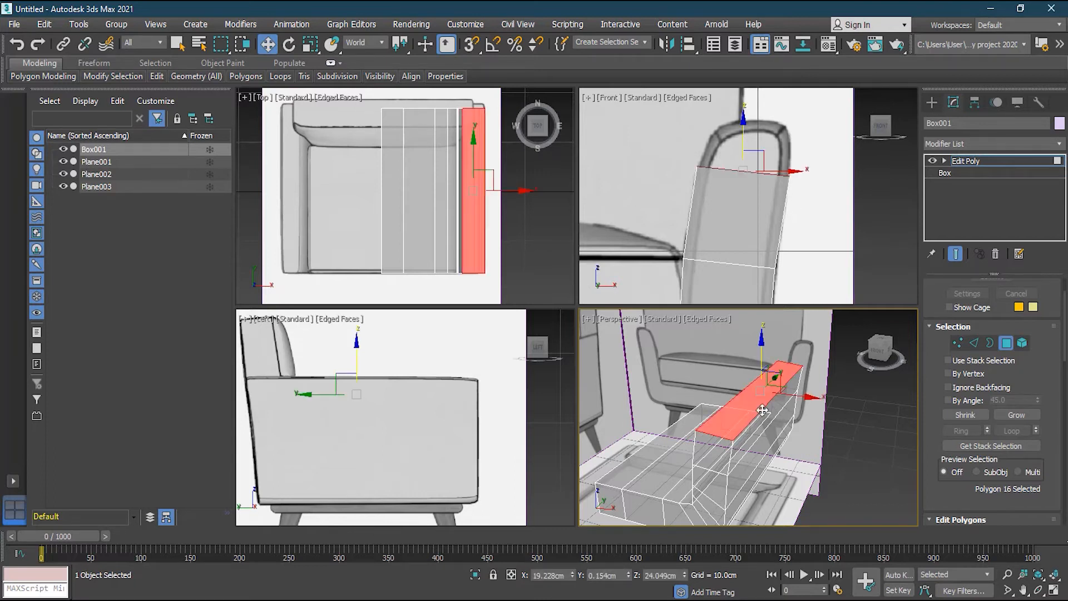
mouse_move(713, 433)
alt+middle_down()
mouse_move(746, 411)
mouse_move(723, 426)
alt+middle_up()
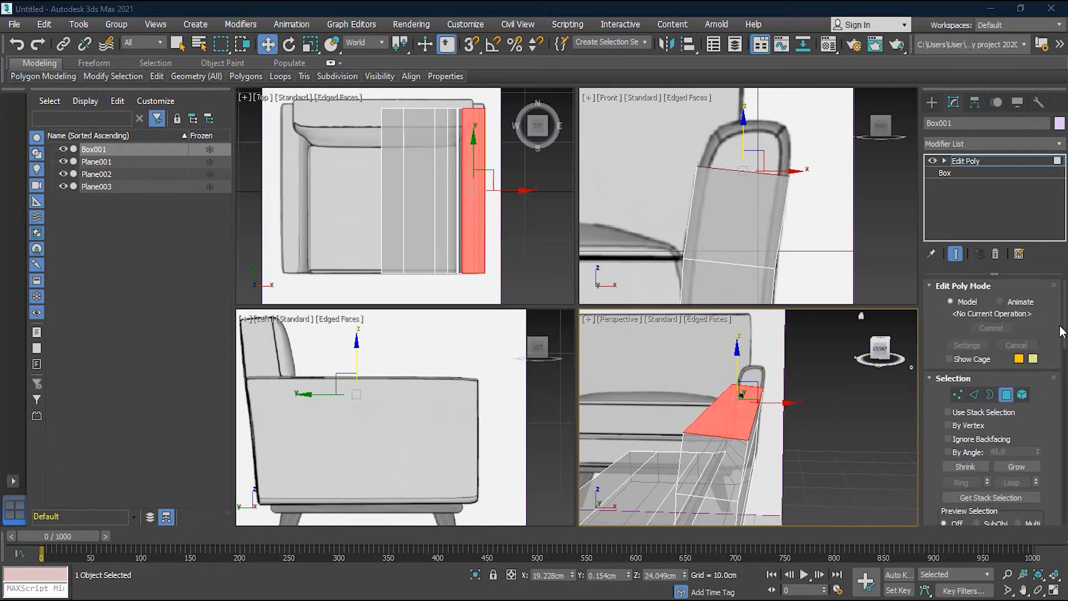
Step: Try extruding the armrest's top polygon upward over the blueprint's rounded armrest end, and pull the extrusion back
drag(1066, 330, 1067, 391)
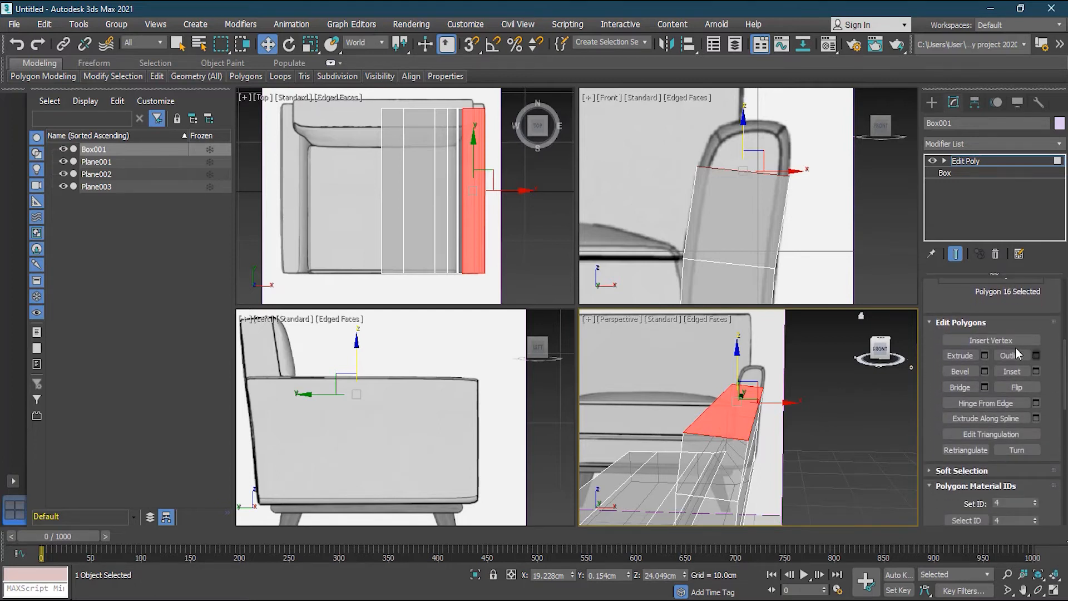
click(959, 355)
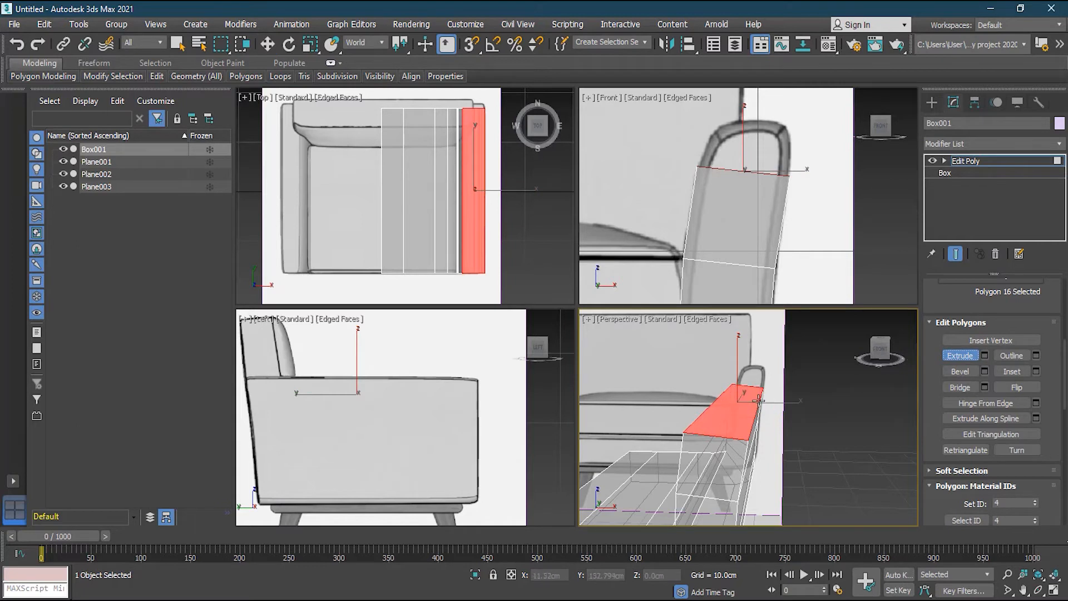
click(762, 175)
drag(751, 172, 786, 117)
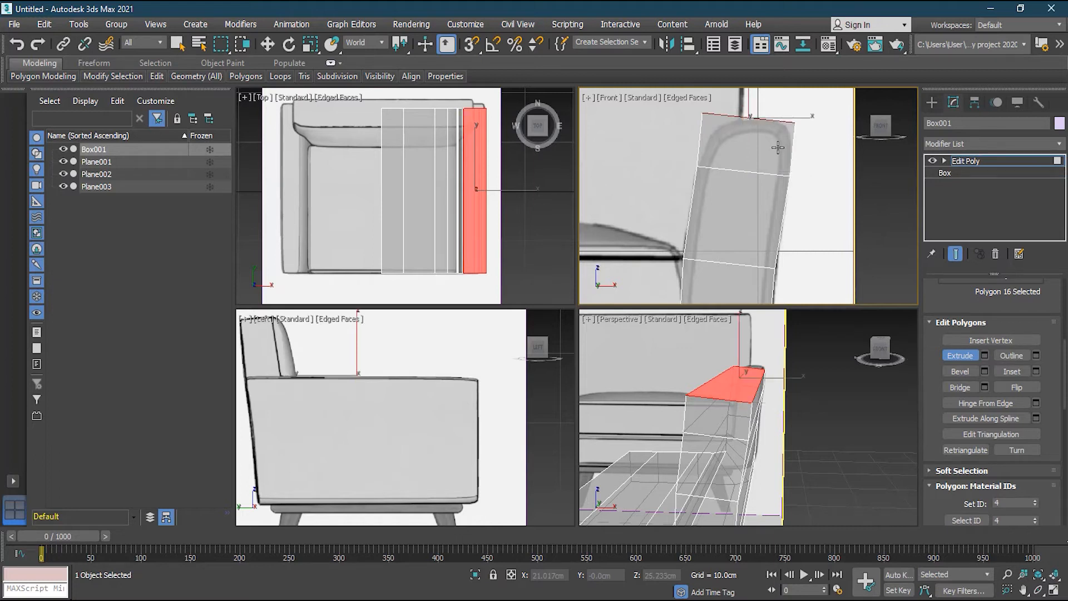
drag(778, 146, 772, 199)
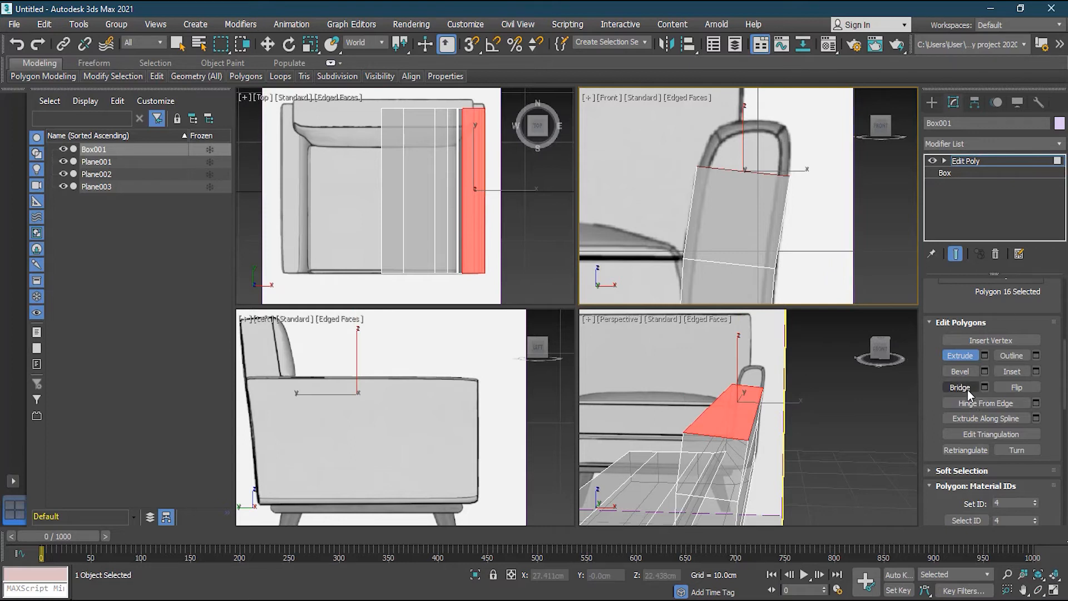
Step: Try beveling the armrest's top polygon upward and inward to the blueprint's rounded end, and undo the bevel
click(962, 372)
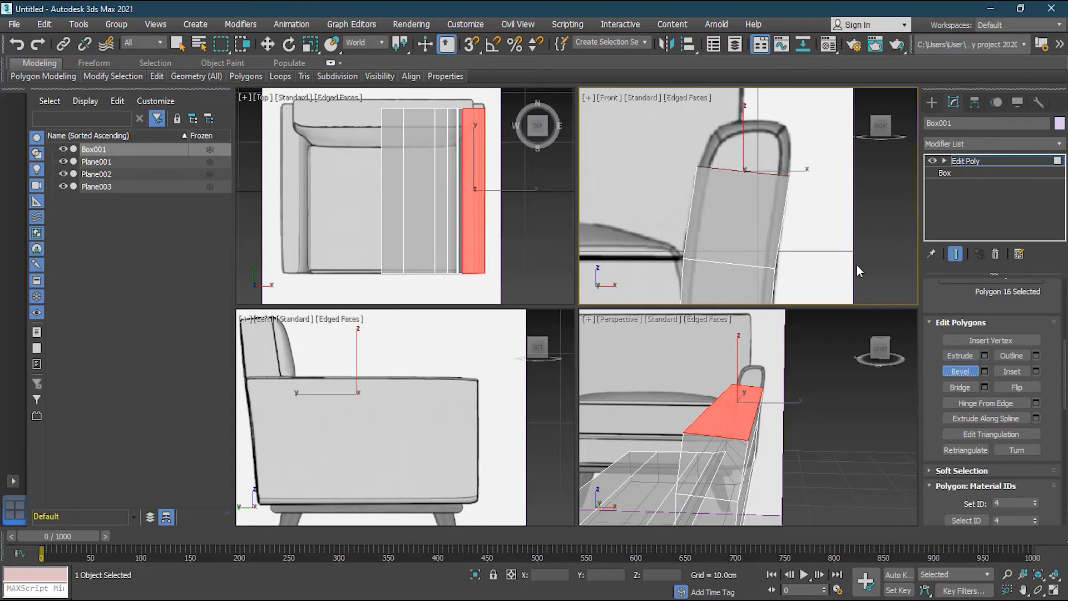
click(739, 171)
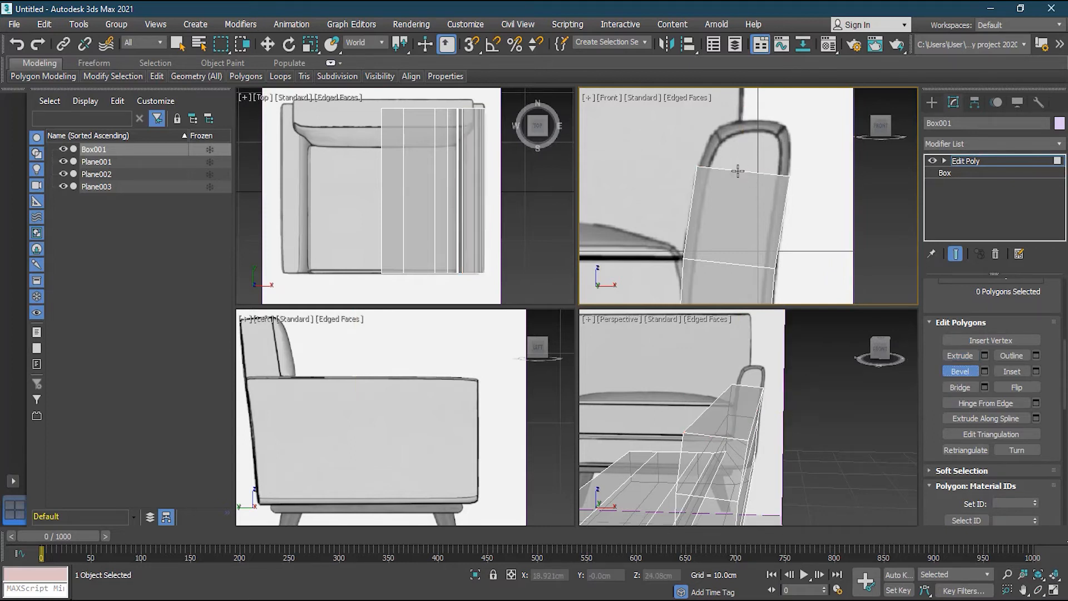
click(747, 169)
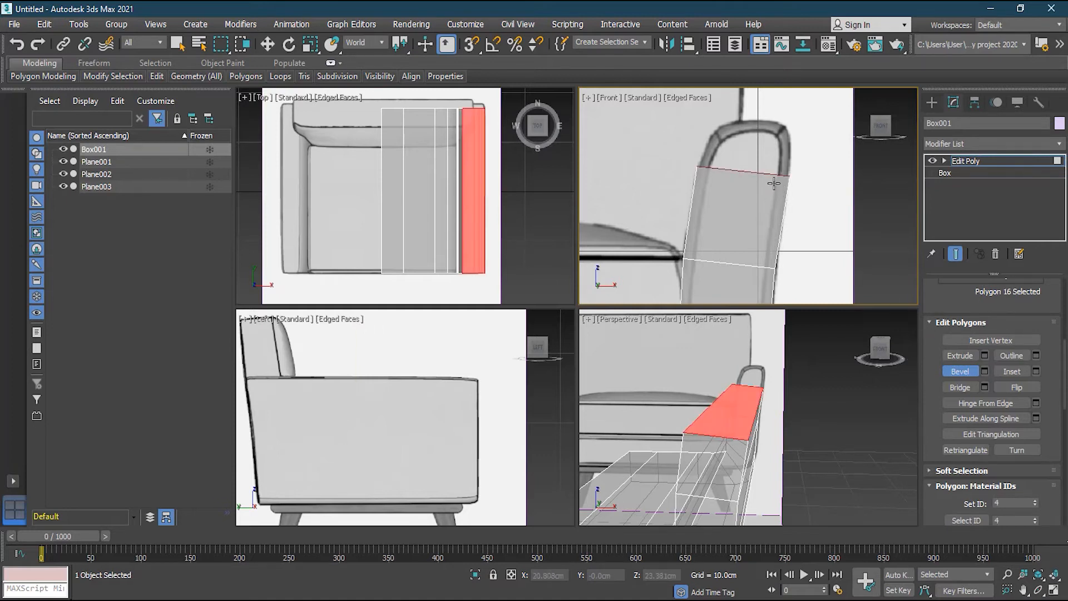
drag(767, 168, 760, 119)
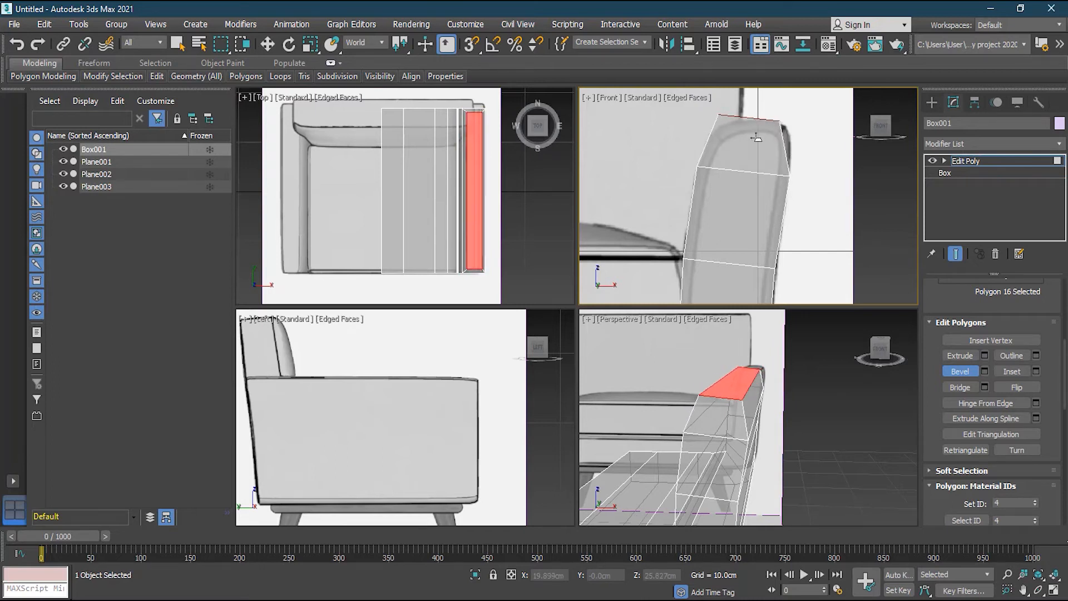
click(782, 118)
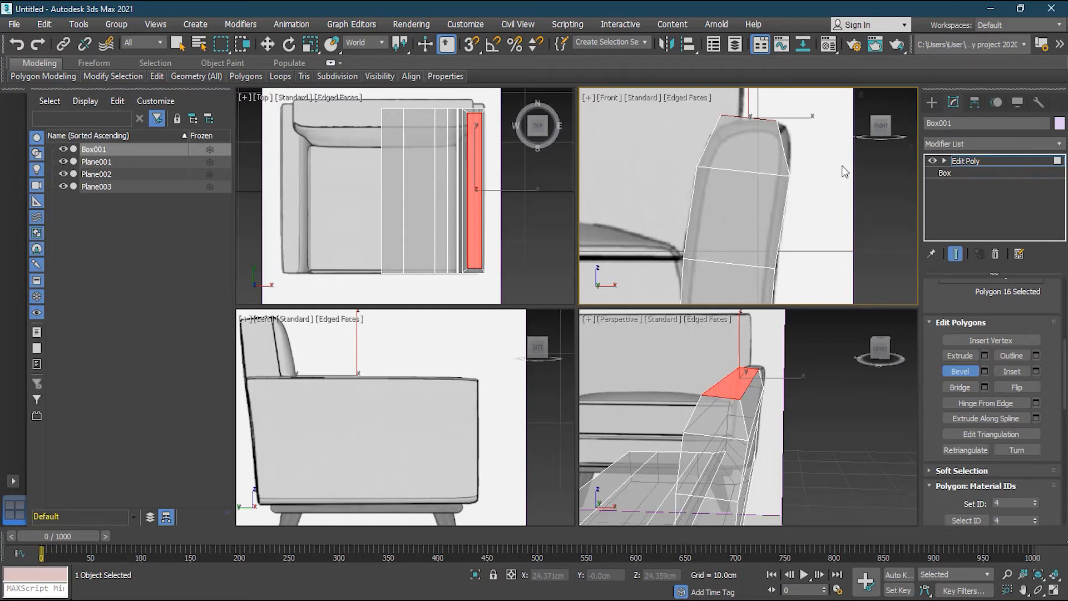
key(ctrl+z)
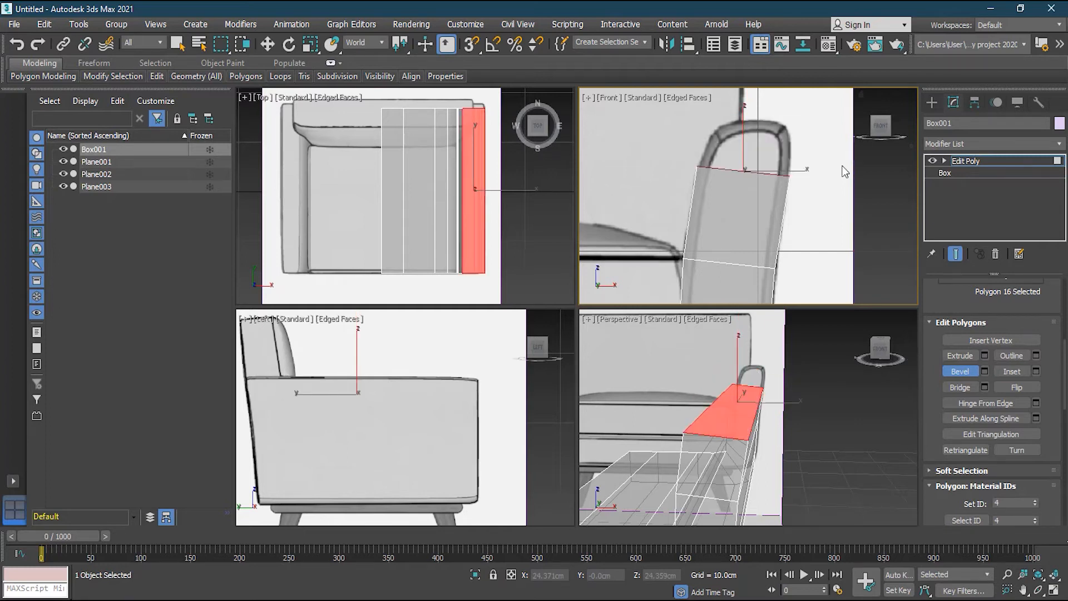
click(984, 371)
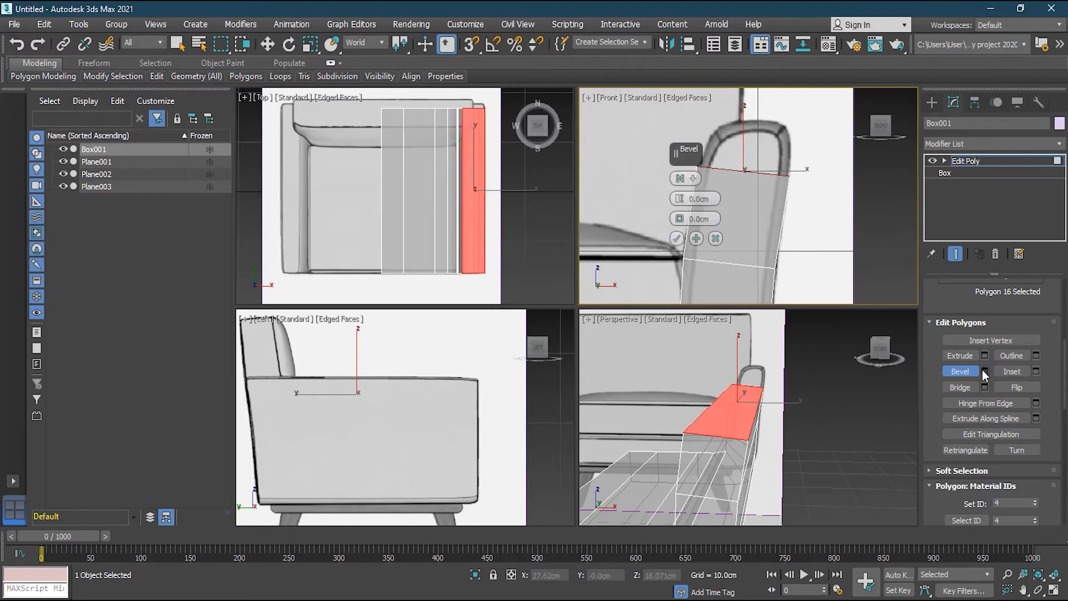
drag(687, 154, 646, 137)
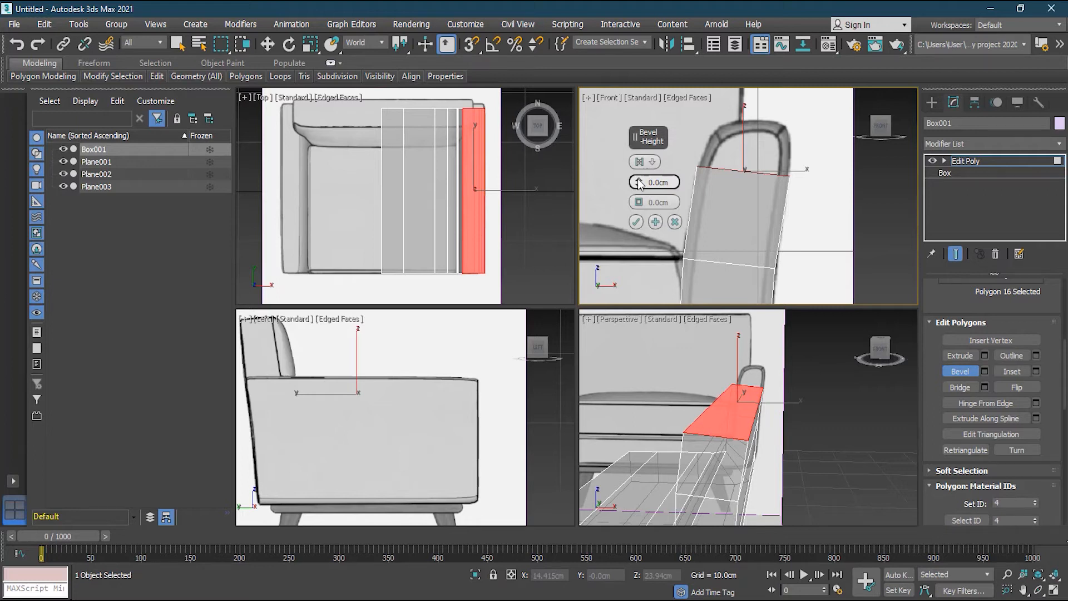
drag(639, 183, 636, 153)
right_click(636, 156)
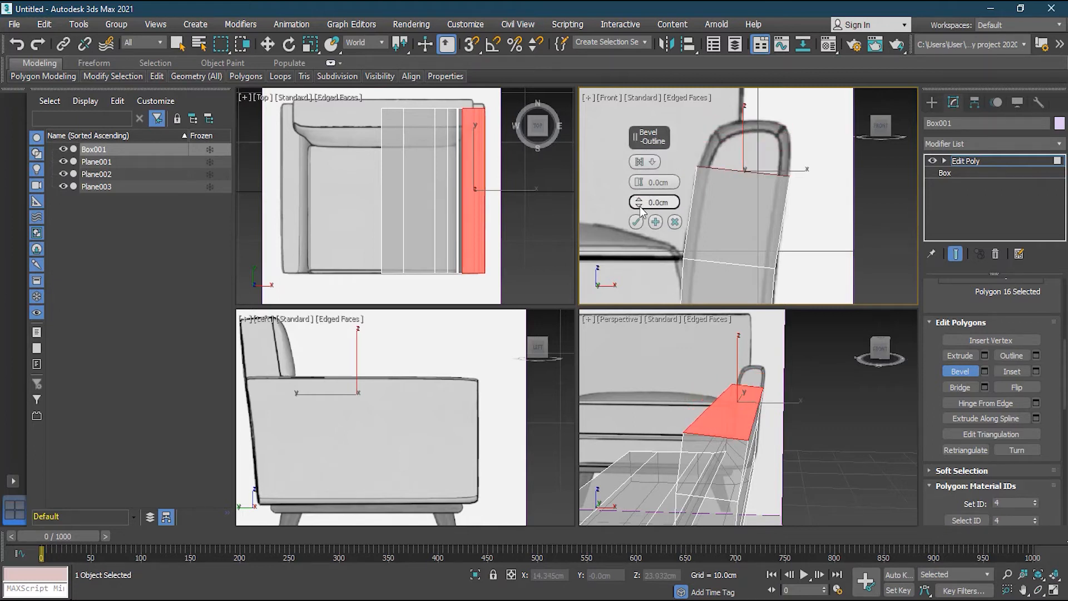
drag(639, 202, 647, 221)
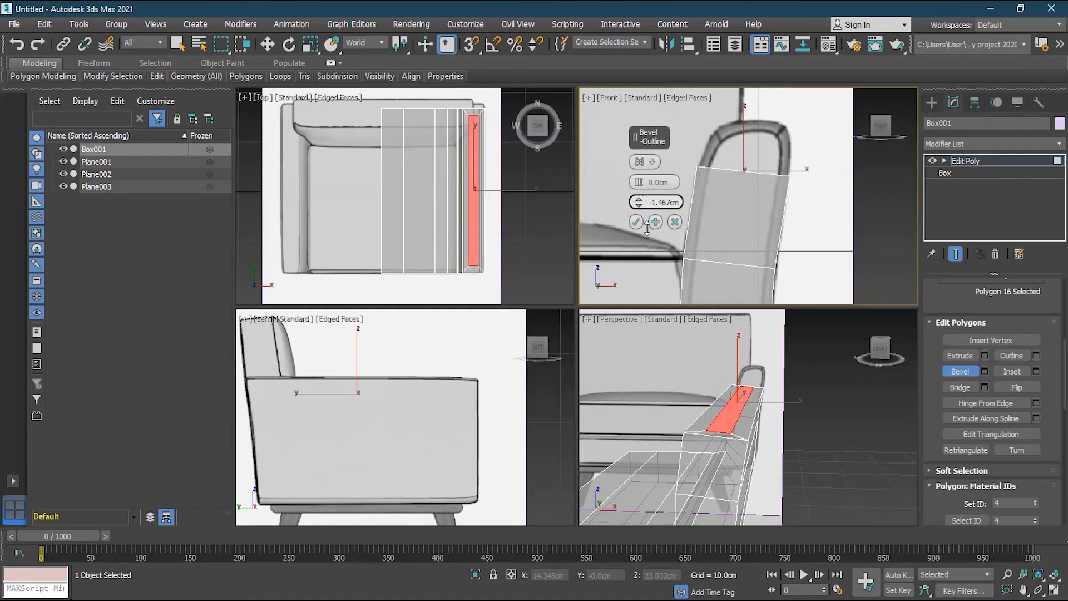
drag(639, 182, 639, 127)
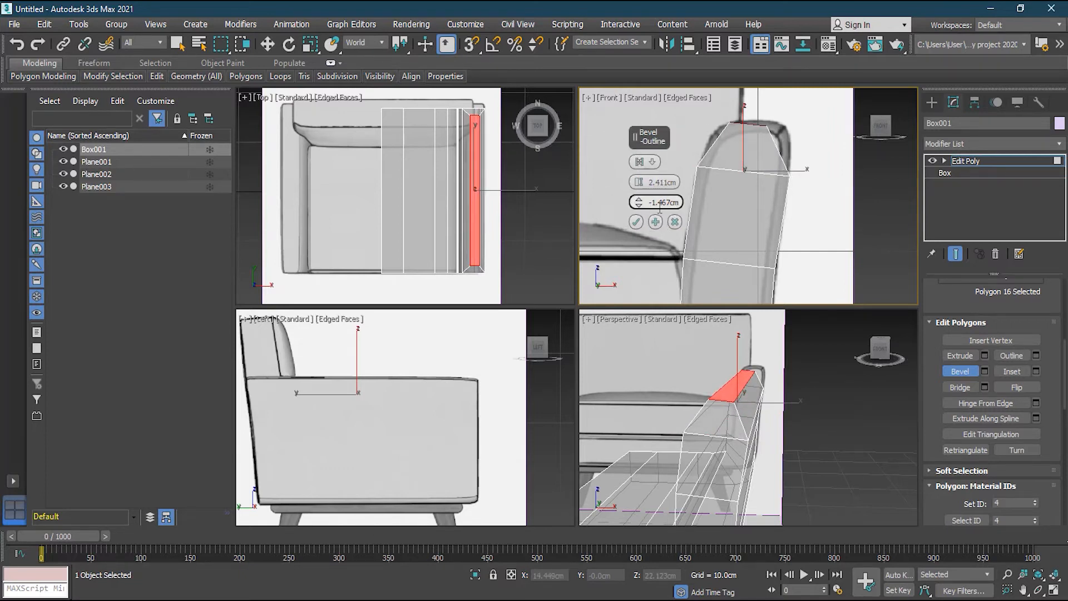
click(674, 221)
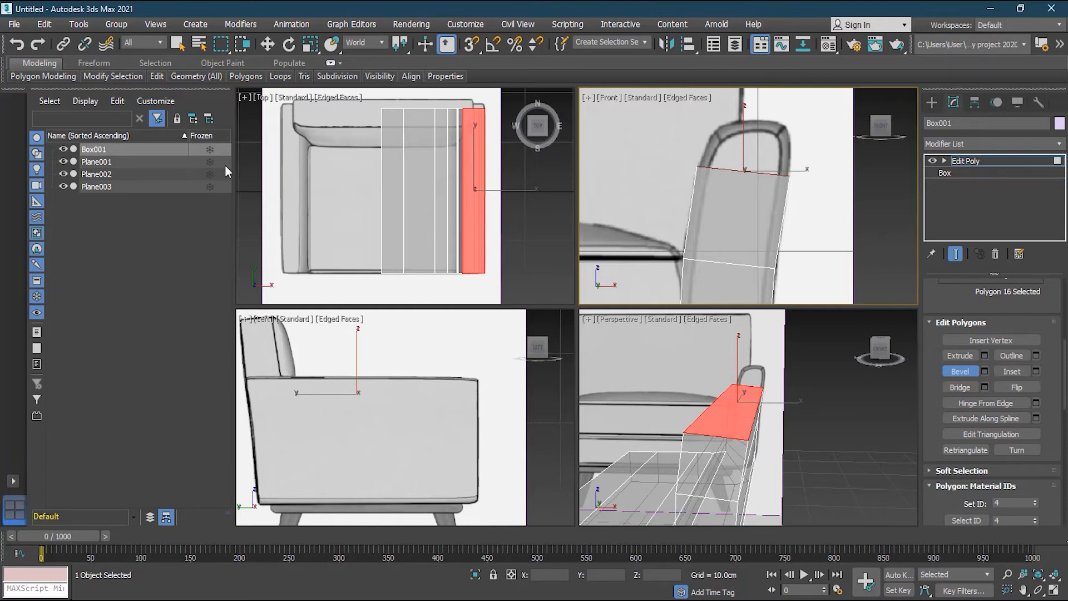
Step: Add two edge loops across the half model with Swift Loop, dividing its depth into three roughly equal sections
mouse_move(195, 76)
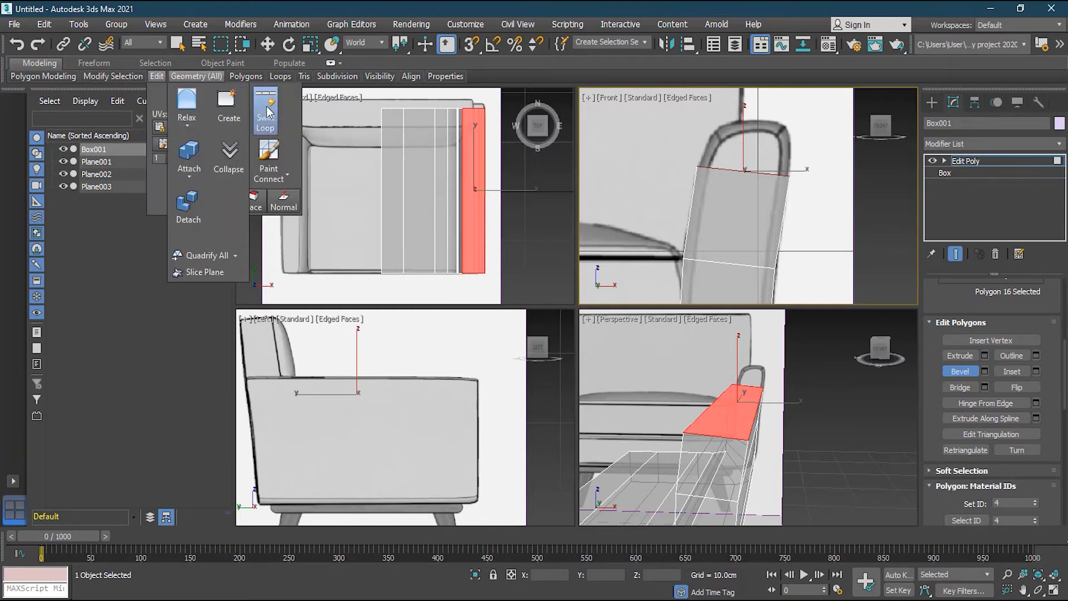
click(268, 111)
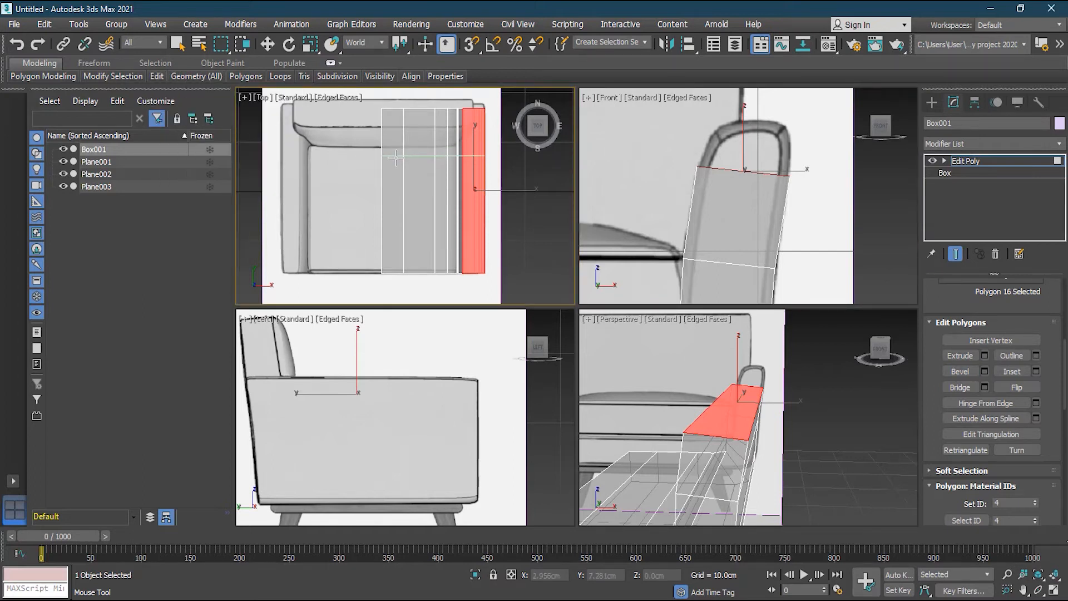
click(397, 161)
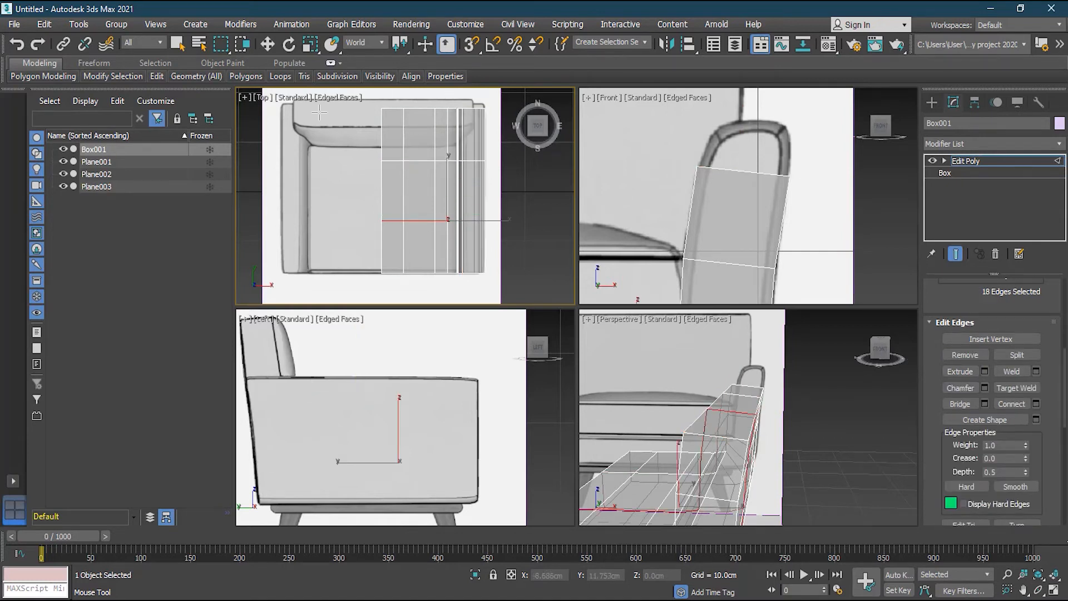
mouse_move(196, 76)
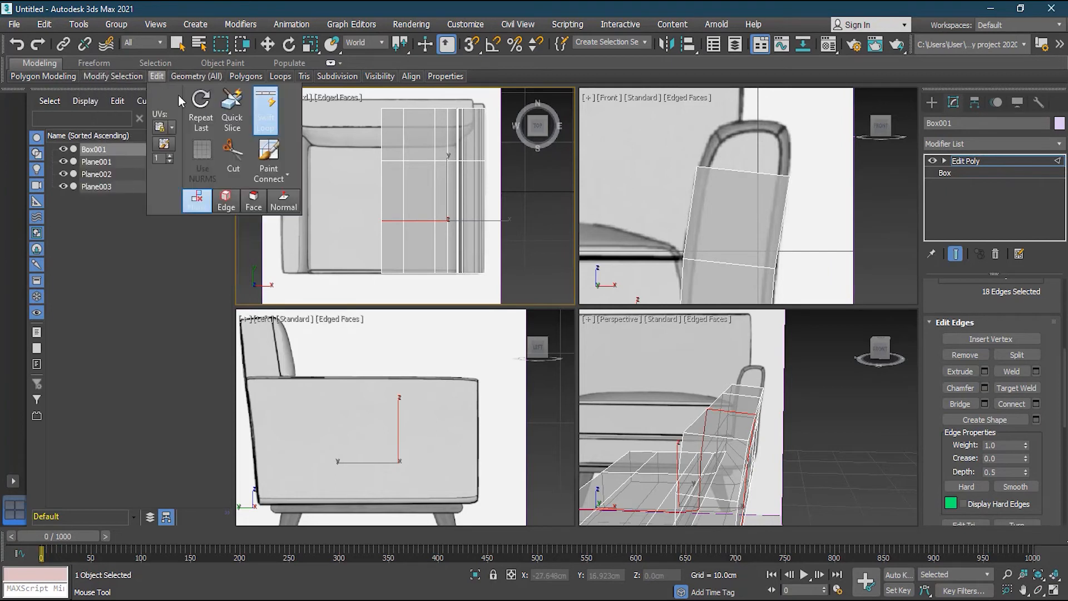
key(w)
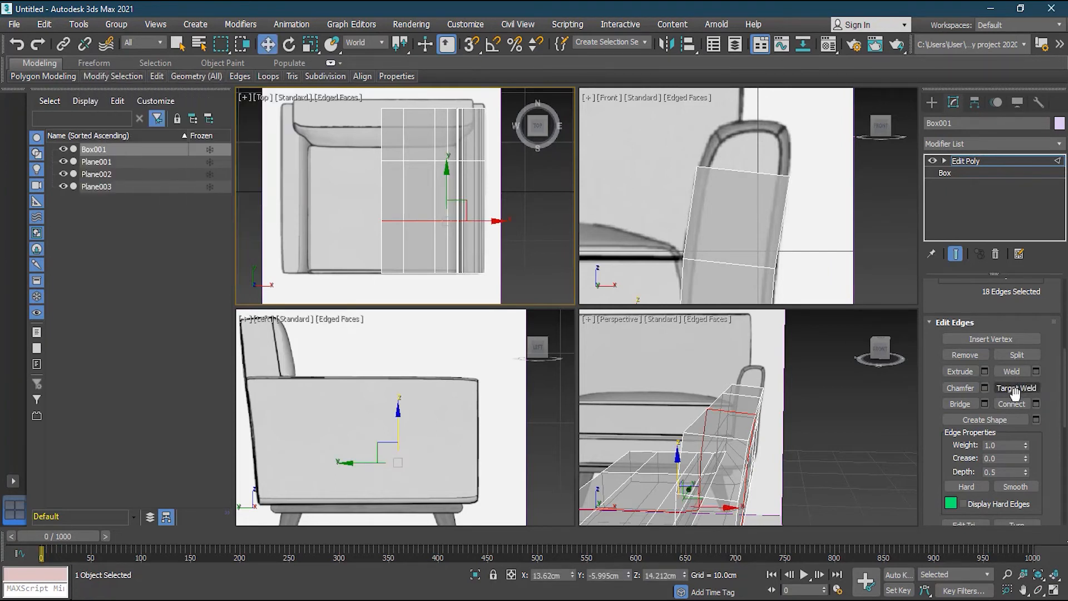
Step: Select all three polygons along the top of the armrest
scroll(1019, 384, up, 8)
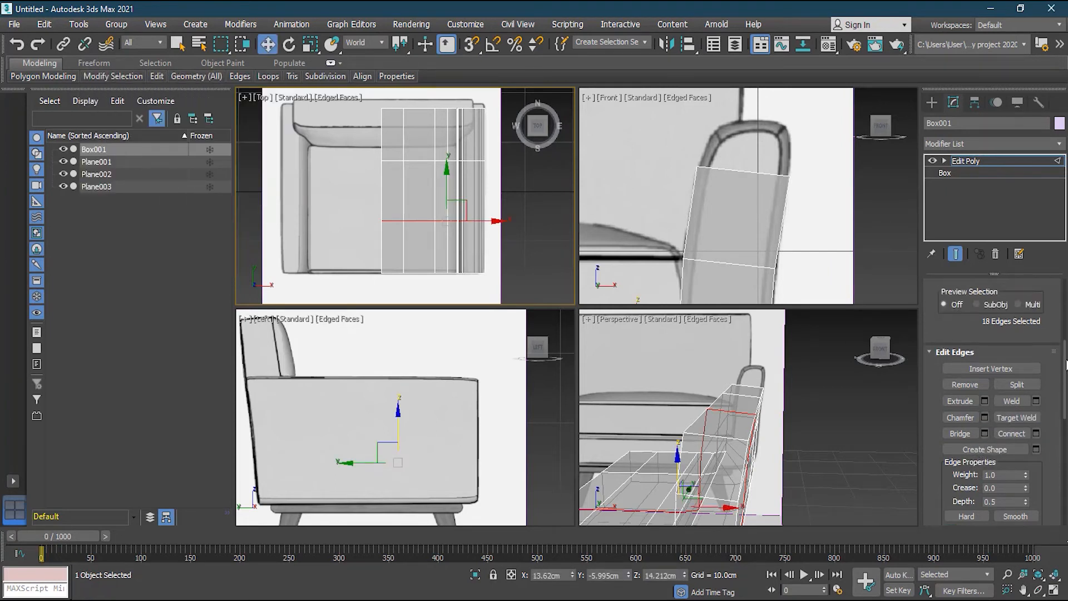
click(1006, 357)
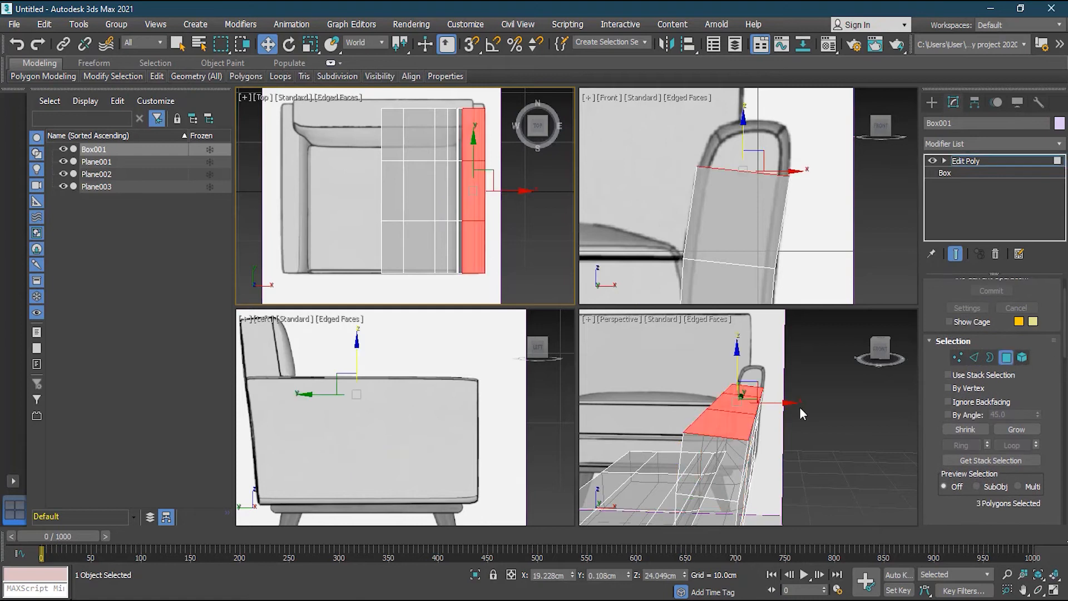
click(729, 423)
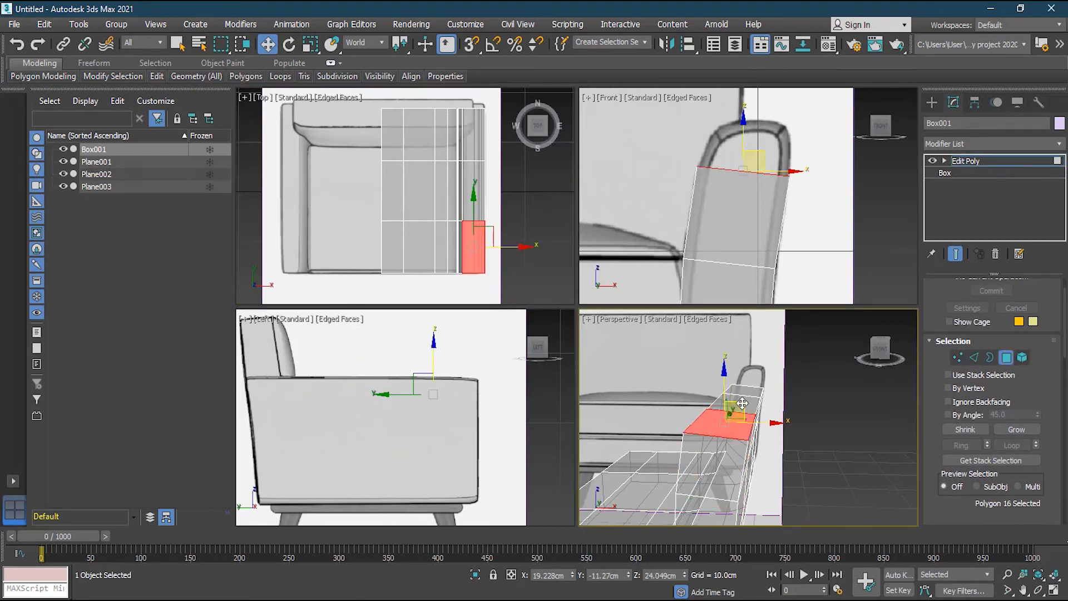
click(743, 404)
click(720, 423)
ctrl+click(748, 403)
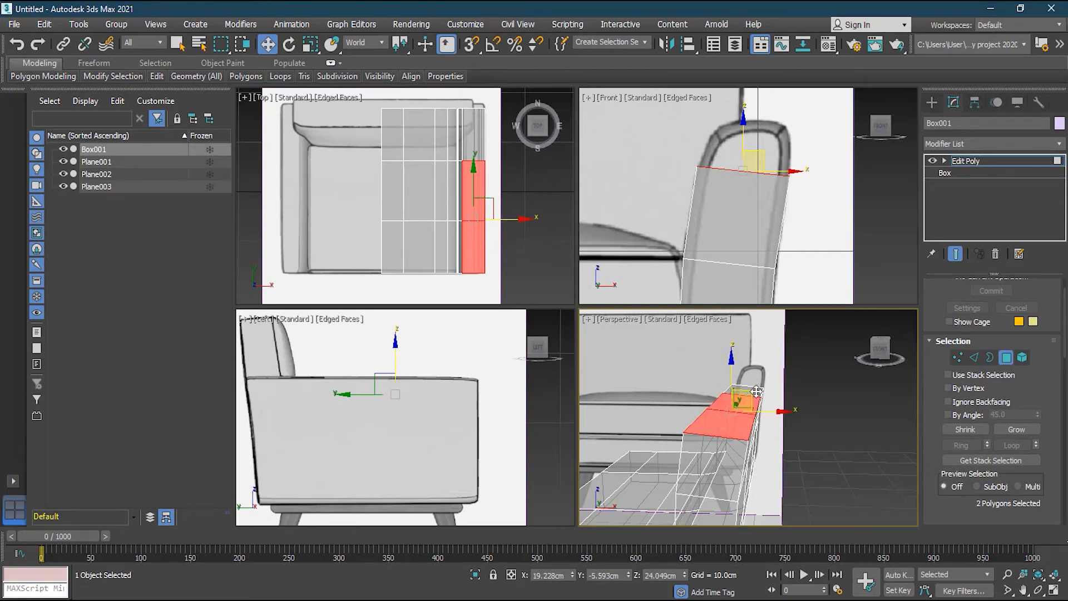
ctrl+click(756, 392)
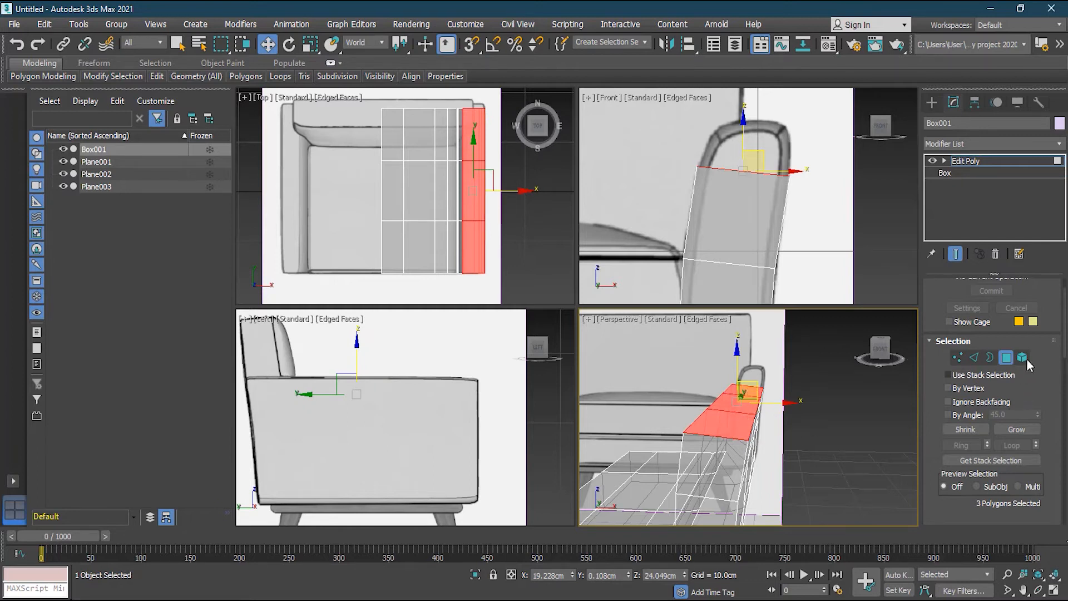
Step: Extrude the armrest's three top polygons upward to a height of 2.62 cm, leaving the extrusion settings open
drag(1062, 322, 1060, 368)
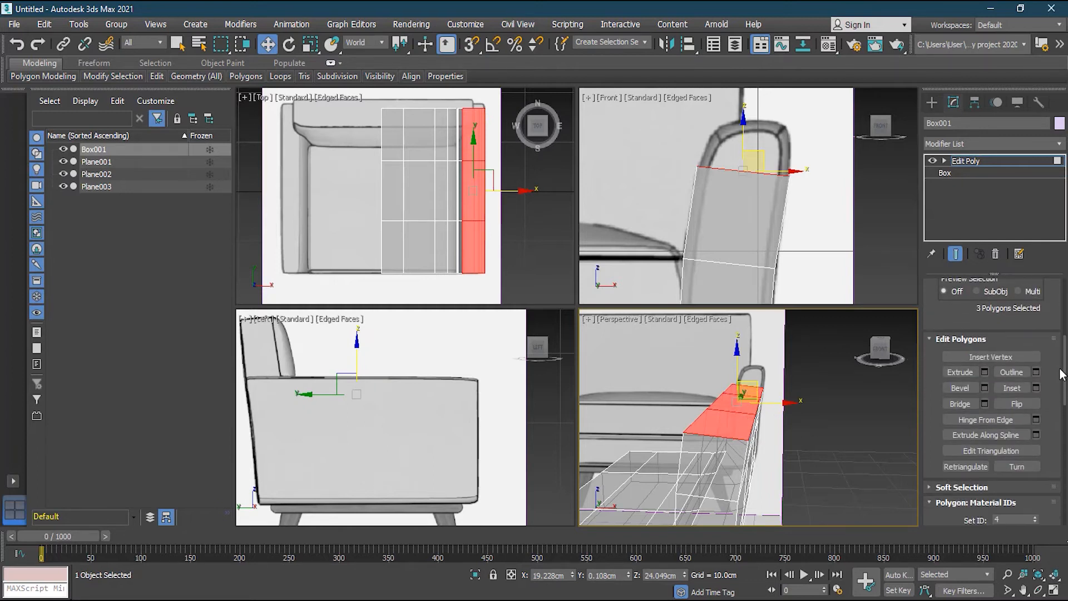
click(982, 372)
mouse_move(659, 354)
mouse_down()
mouse_move(634, 356)
mouse_move(640, 322)
mouse_move(646, 368)
mouse_move(640, 359)
mouse_up()
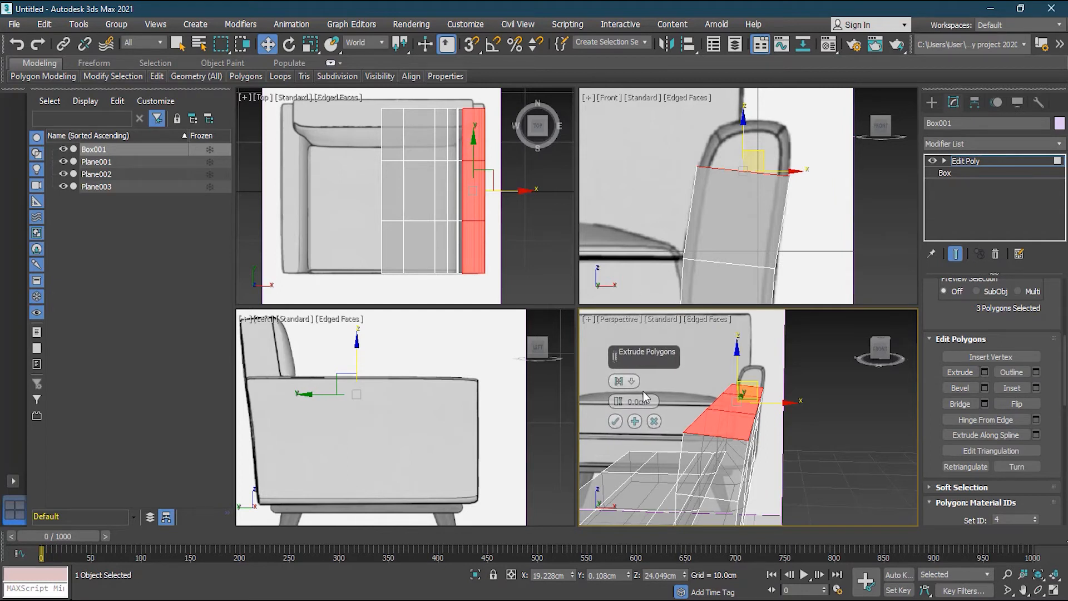
drag(619, 403, 617, 389)
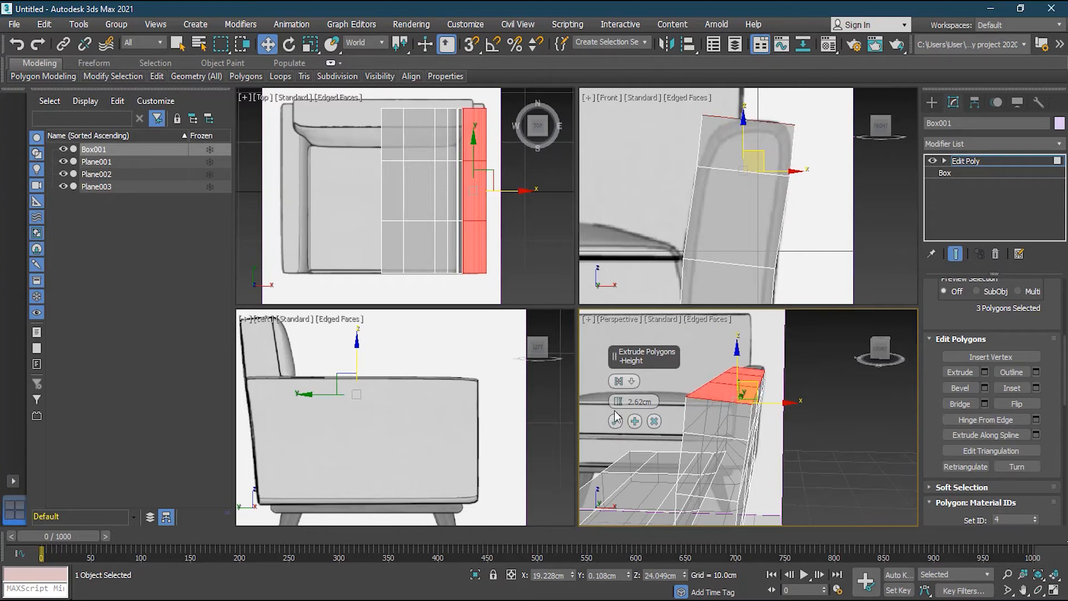
Step: Try the Local Normals extrusion type on the armrest top with a height of 2.241 cm and a bias of 0.74
click(632, 383)
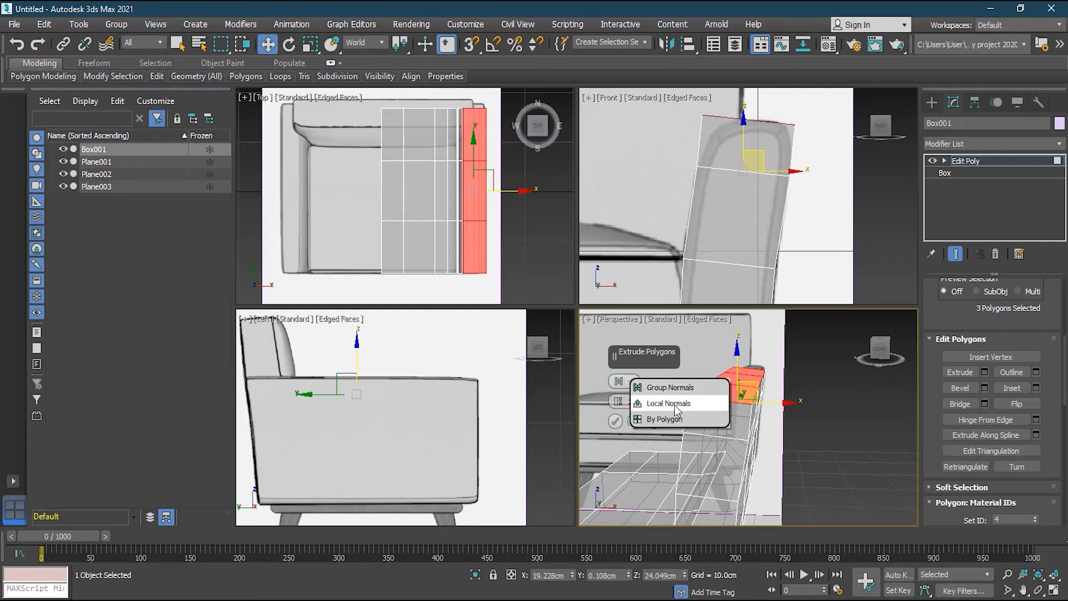
click(675, 404)
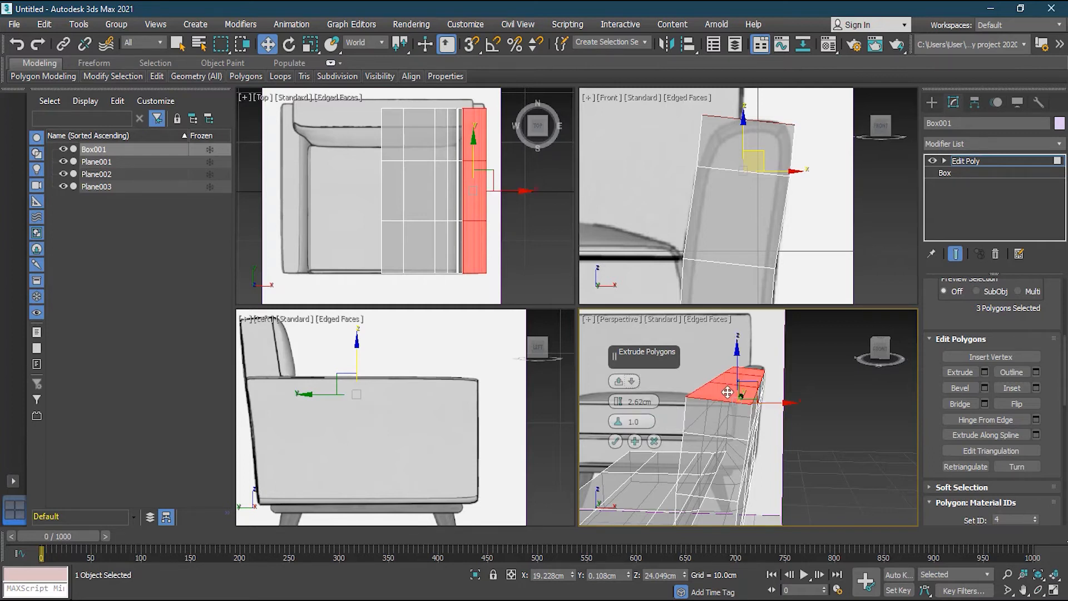
click(632, 382)
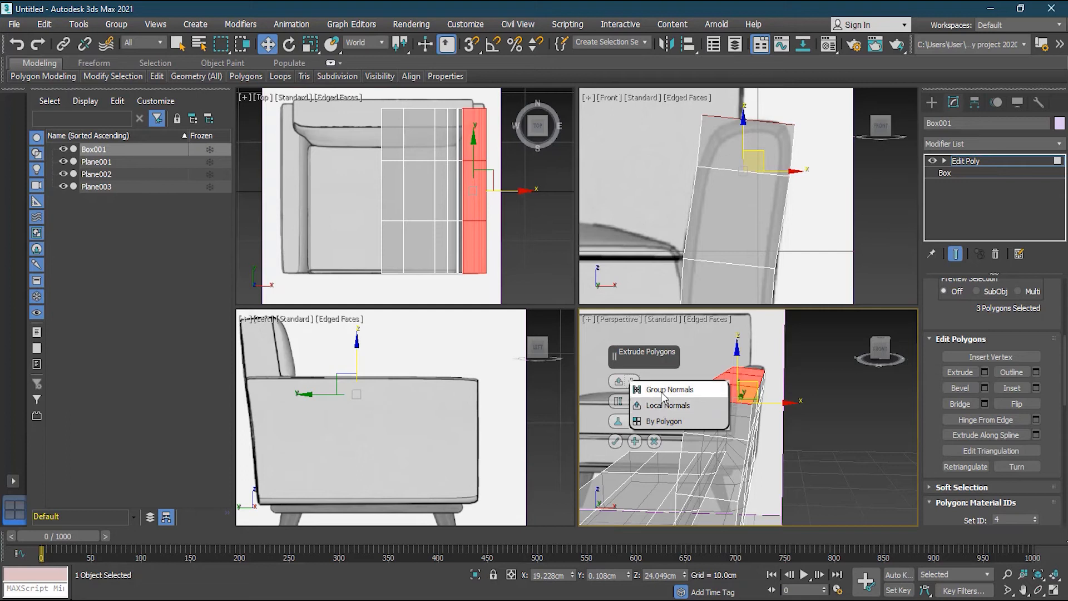
click(657, 409)
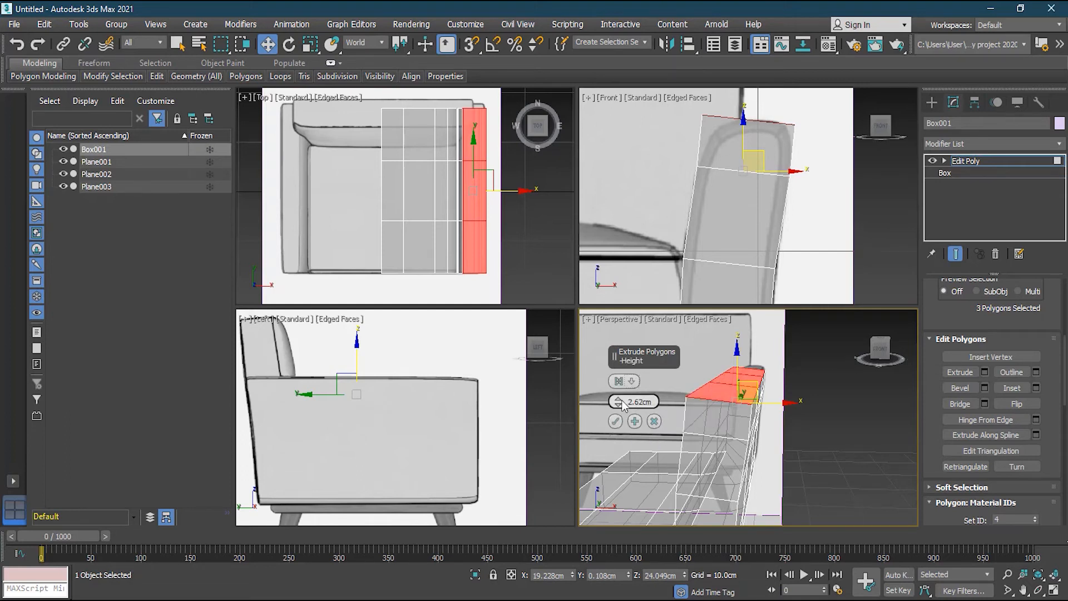
drag(619, 402, 616, 401)
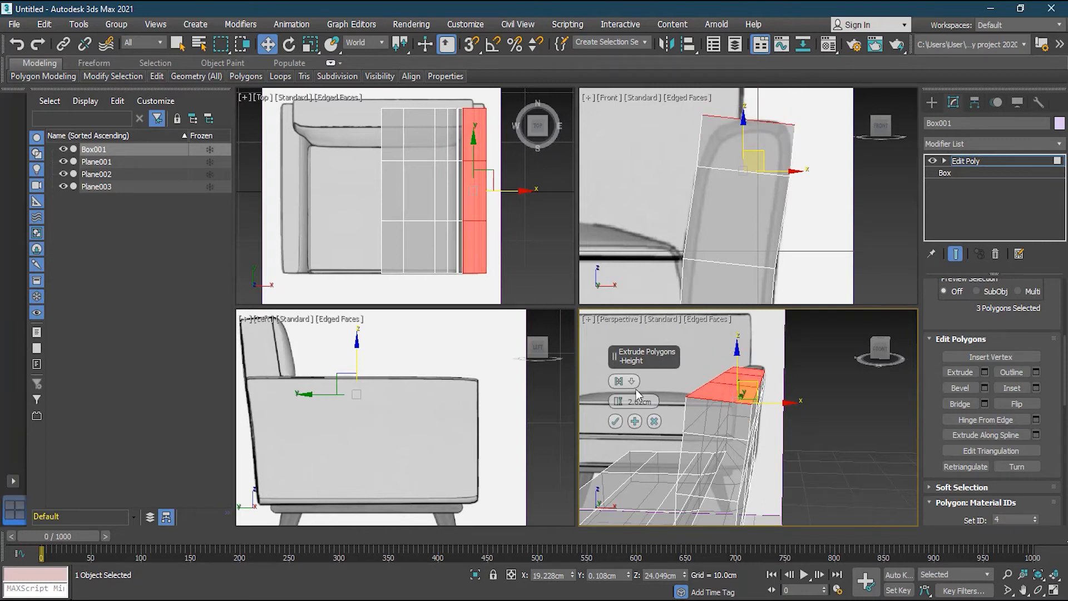
click(631, 381)
click(674, 408)
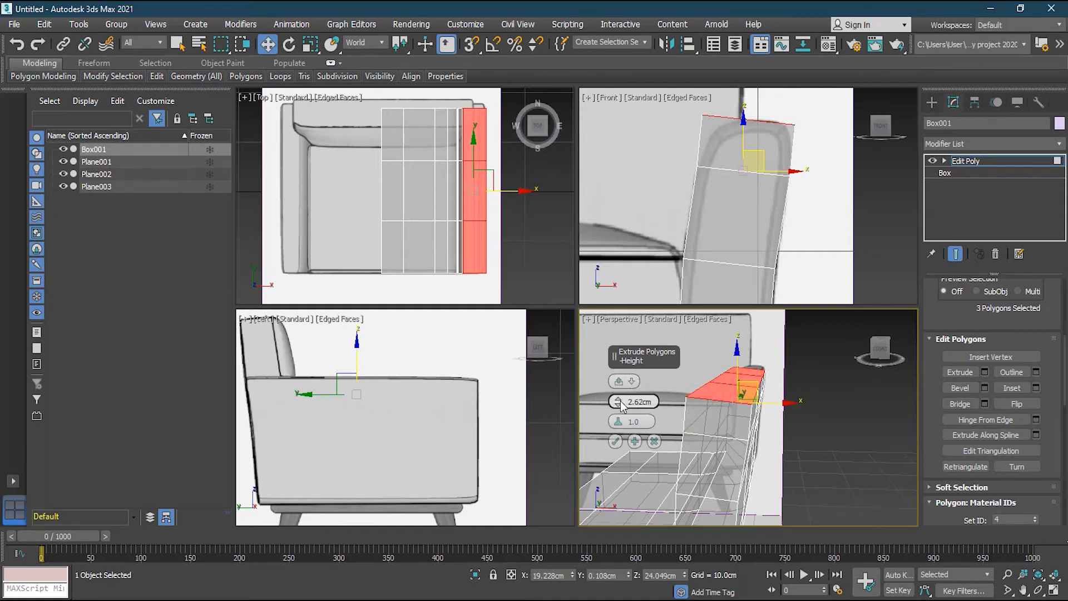
drag(619, 404, 622, 404)
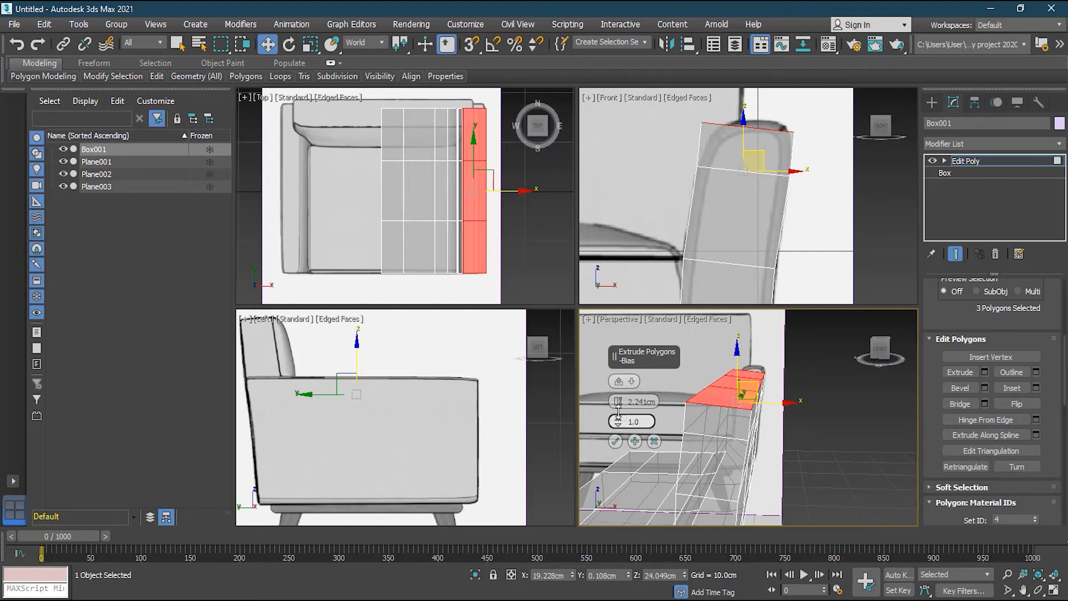
mouse_move(634, 436)
mouse_down()
mouse_move(632, 463)
mouse_move(636, 417)
mouse_up()
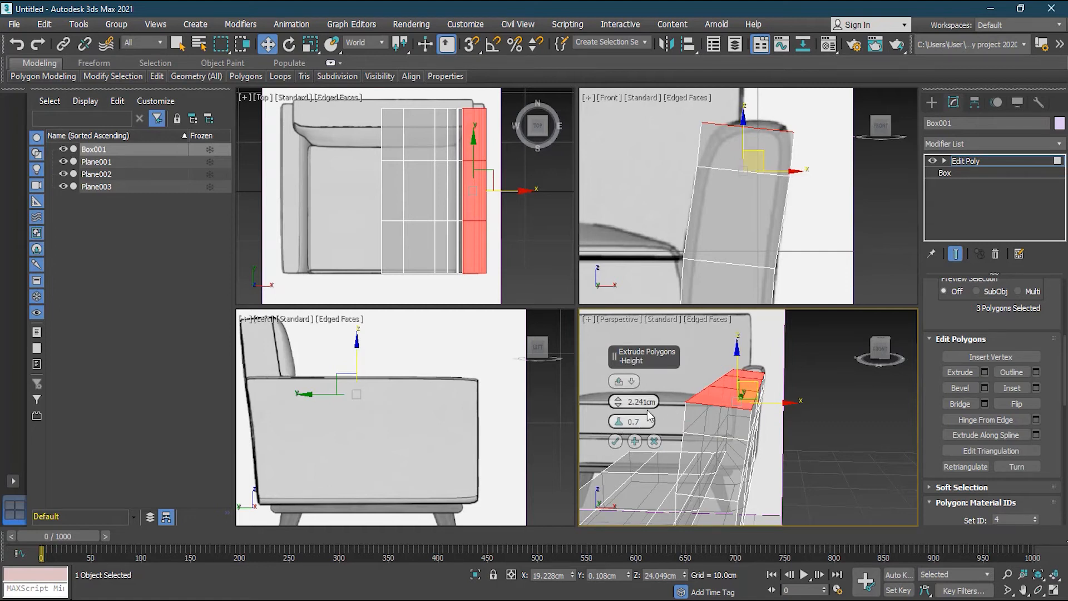
mouse_move(623, 424)
mouse_down()
mouse_move(620, 389)
mouse_move(620, 405)
mouse_up()
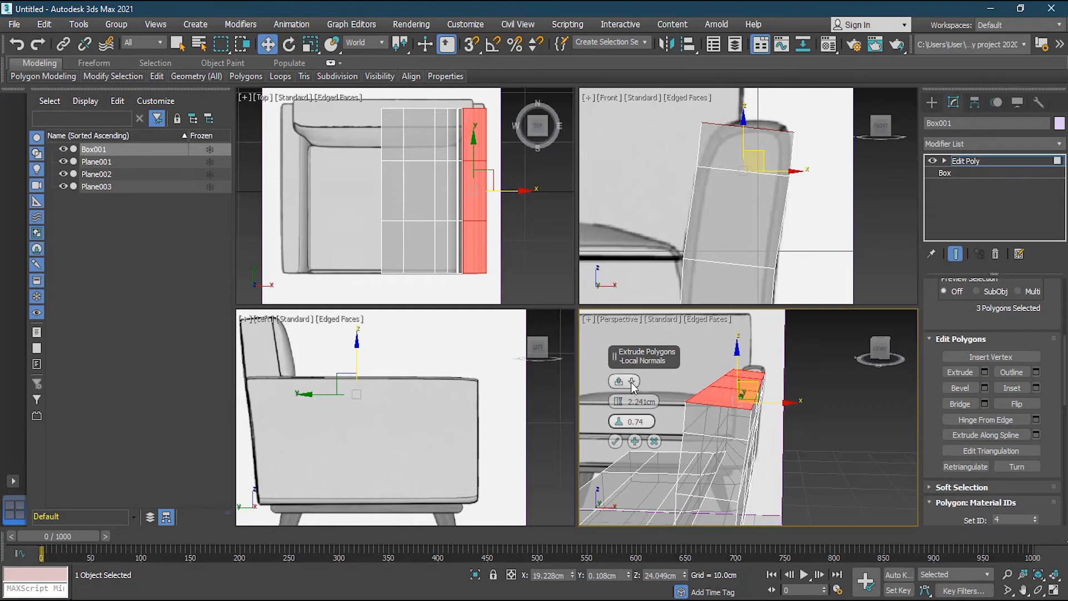
Step: Try the By Polygon type while setting the height to 2.568 cm, and apply the armrest extrusion with Group Normals
click(632, 387)
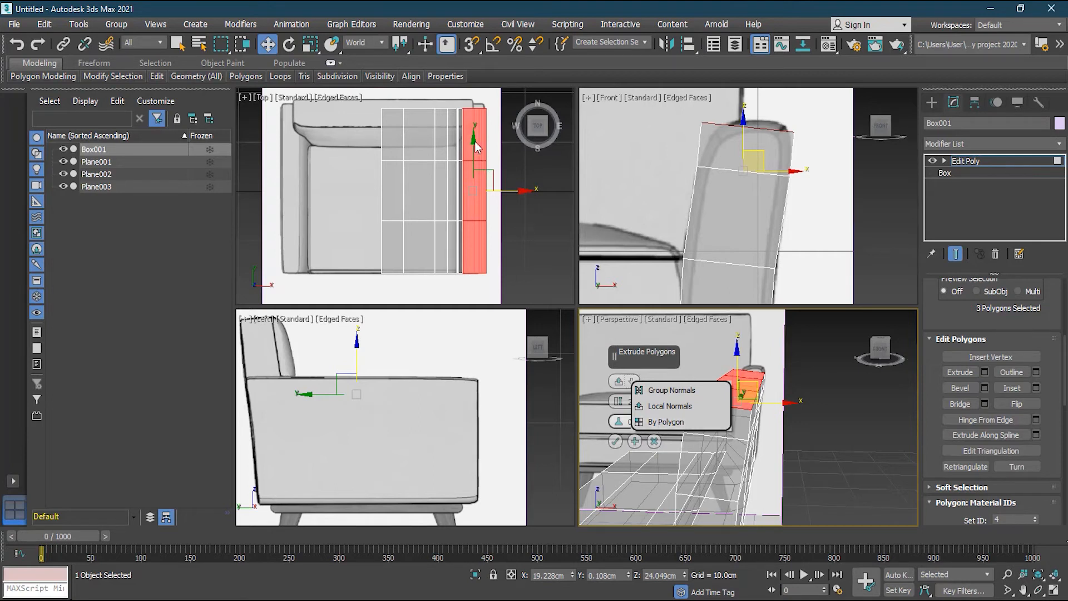
click(677, 422)
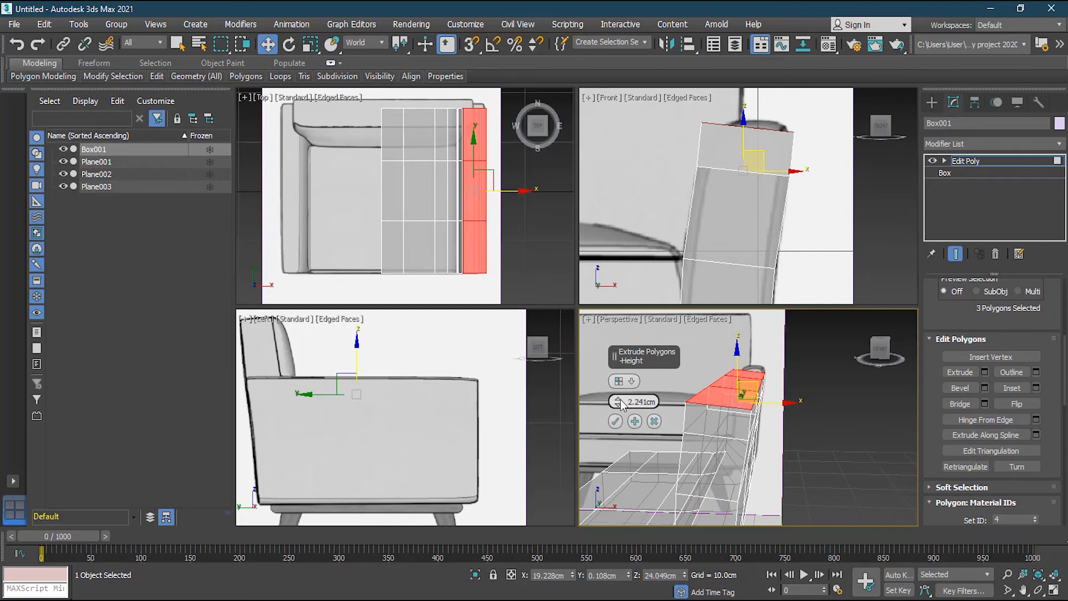
drag(619, 401, 620, 396)
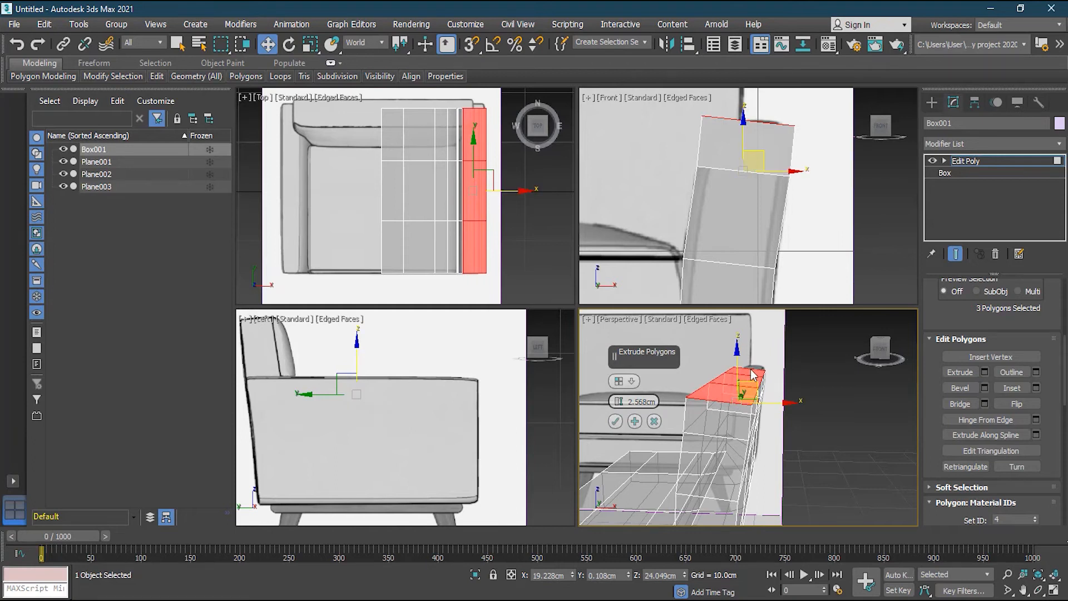
click(632, 382)
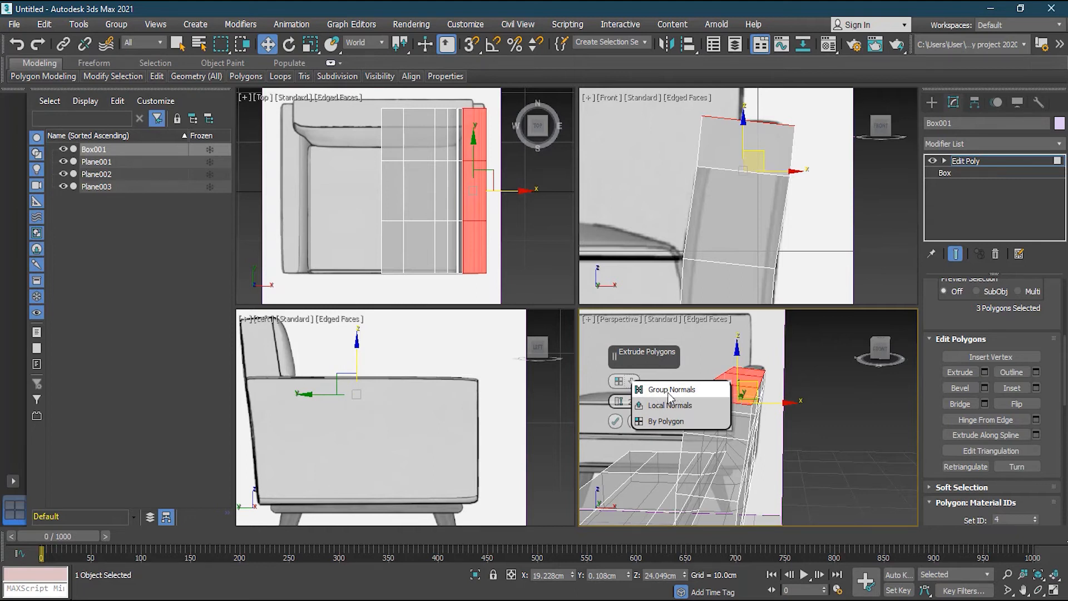
click(669, 391)
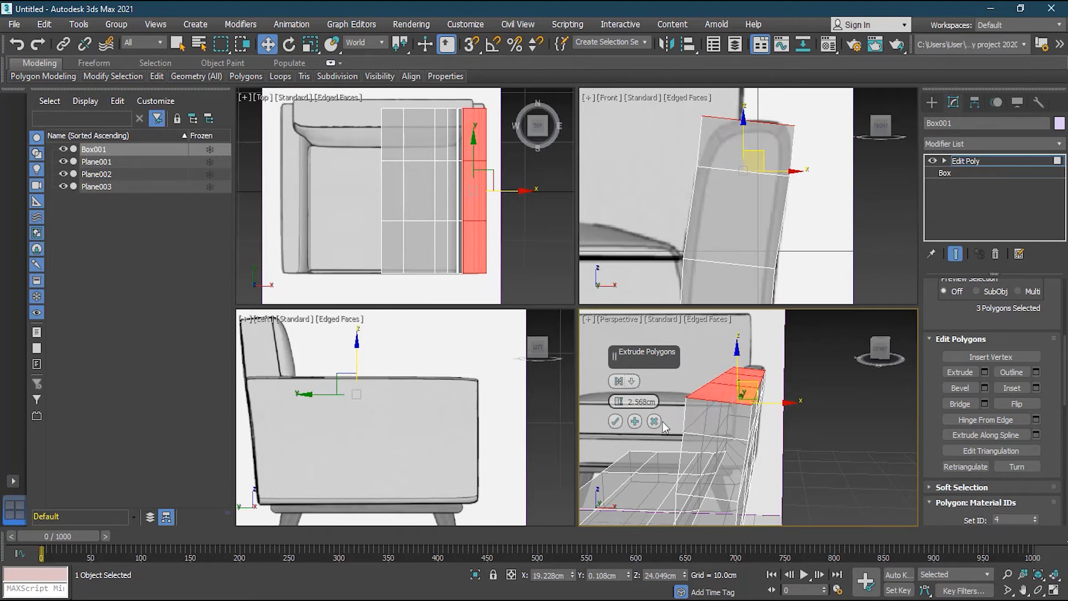
click(616, 421)
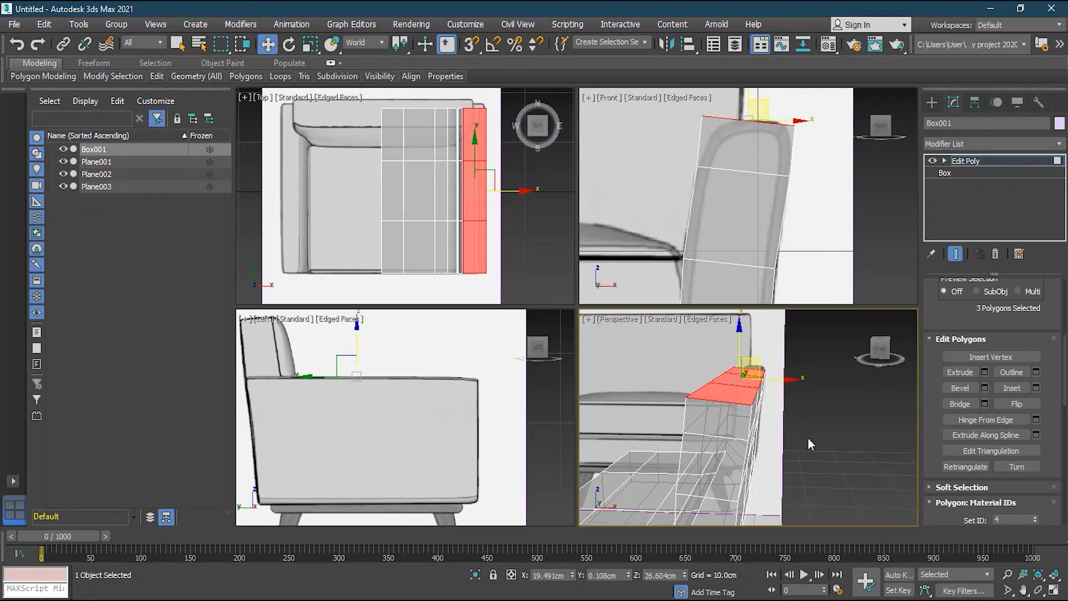
Step: Try moving the front polygon of the armrest top along X, and undo back to before the extrusion
click(816, 417)
click(726, 390)
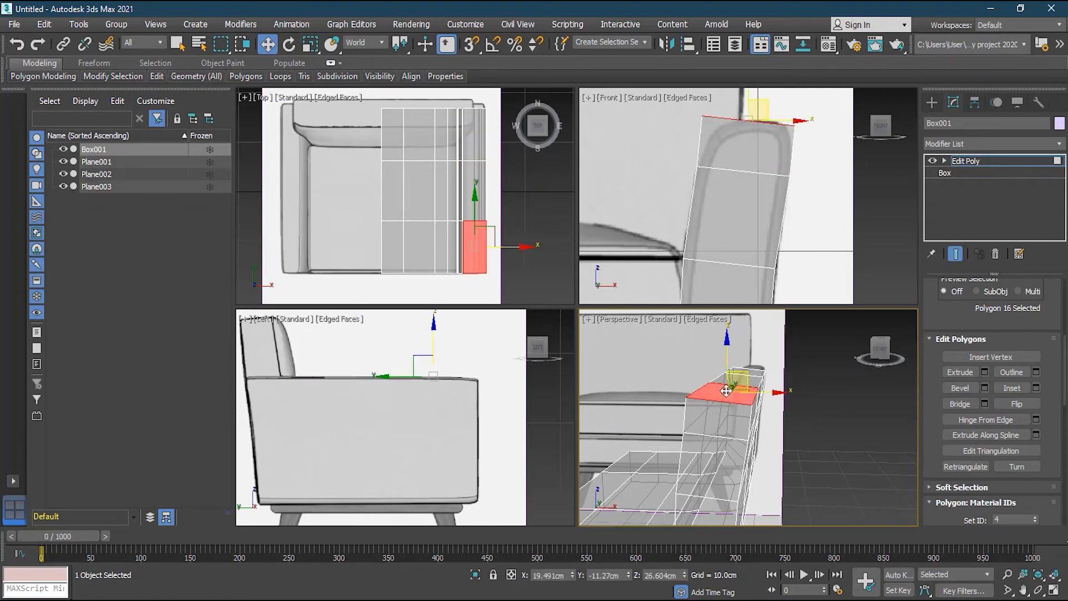
drag(768, 397, 683, 406)
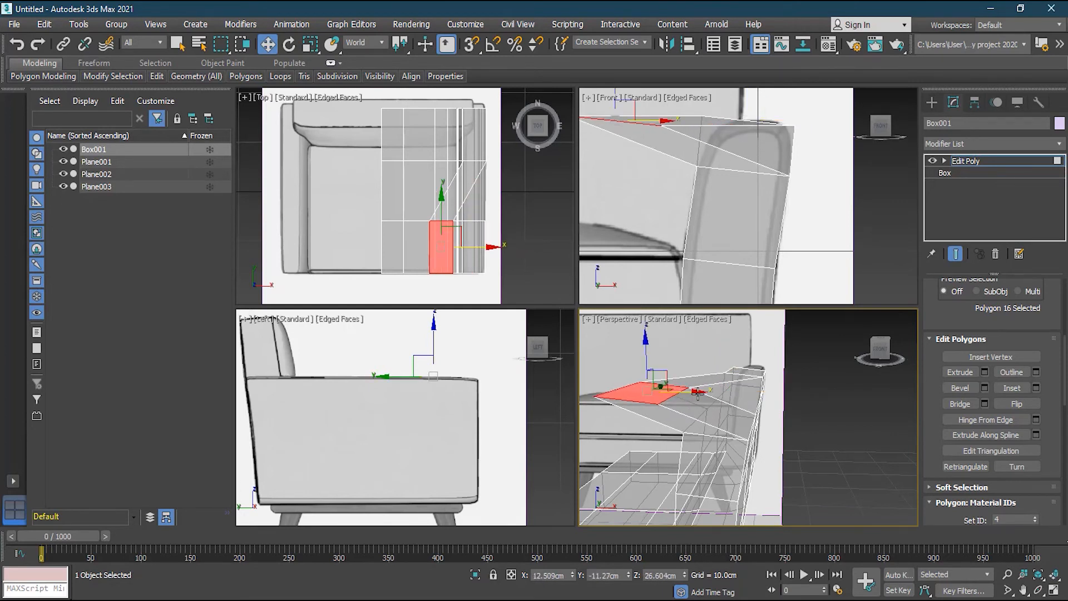
key(ctrl+z)
key(ctrl+z)
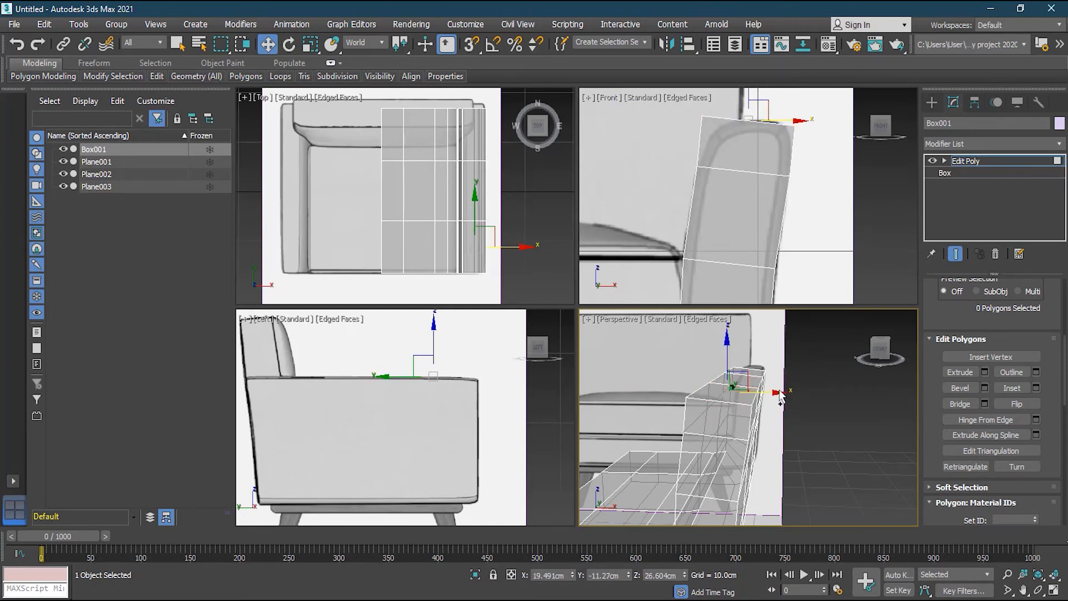
key(ctrl+z)
key(ctrl+z)
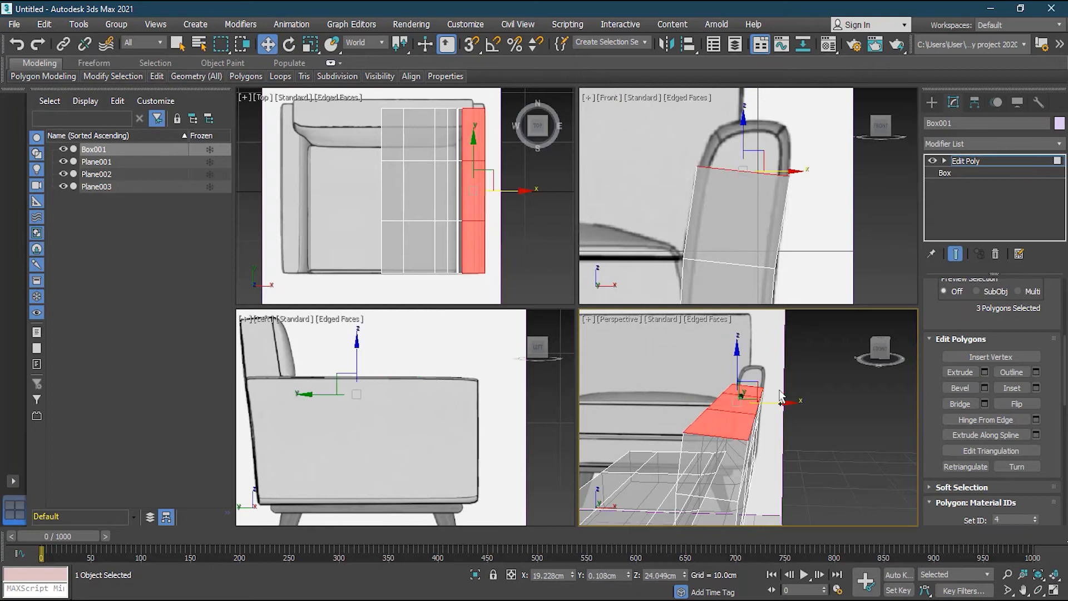
Step: Extrude the armrest's three top polygons by 2.568 cm with the By Polygon type
click(985, 378)
click(631, 382)
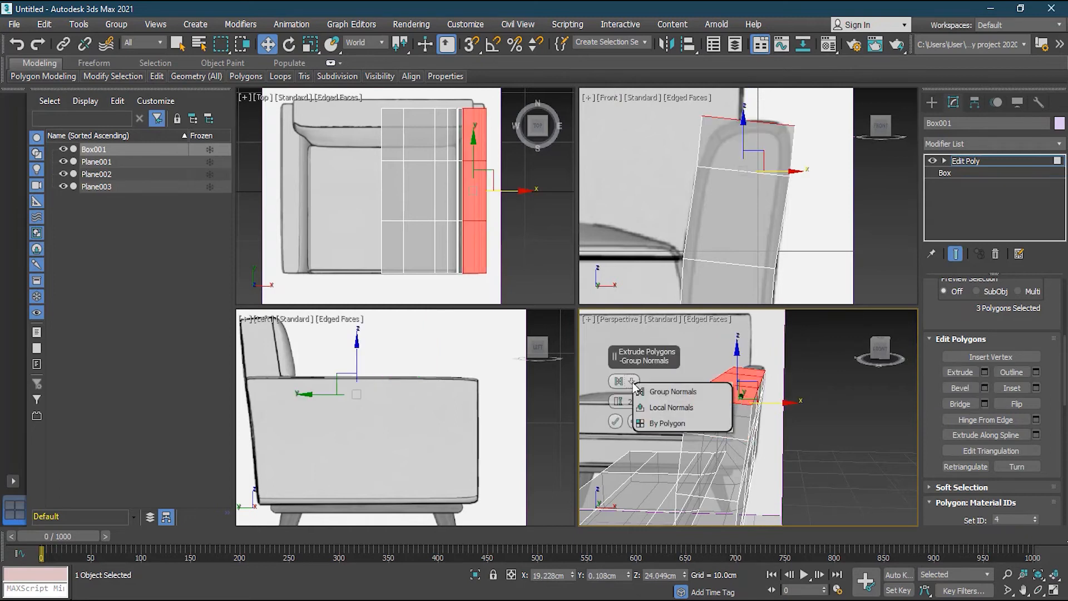
click(671, 424)
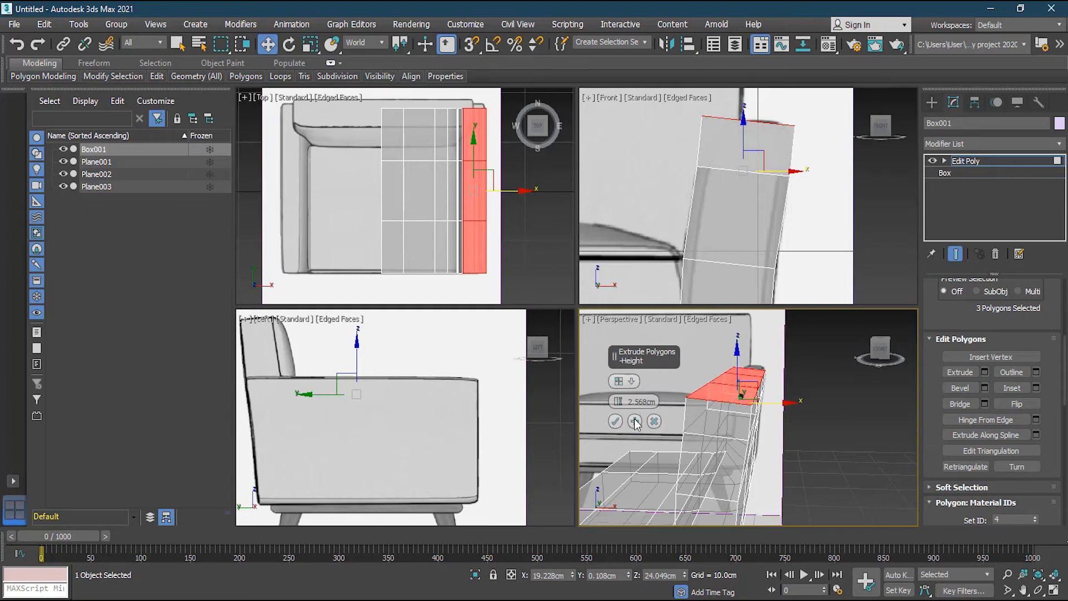
click(616, 421)
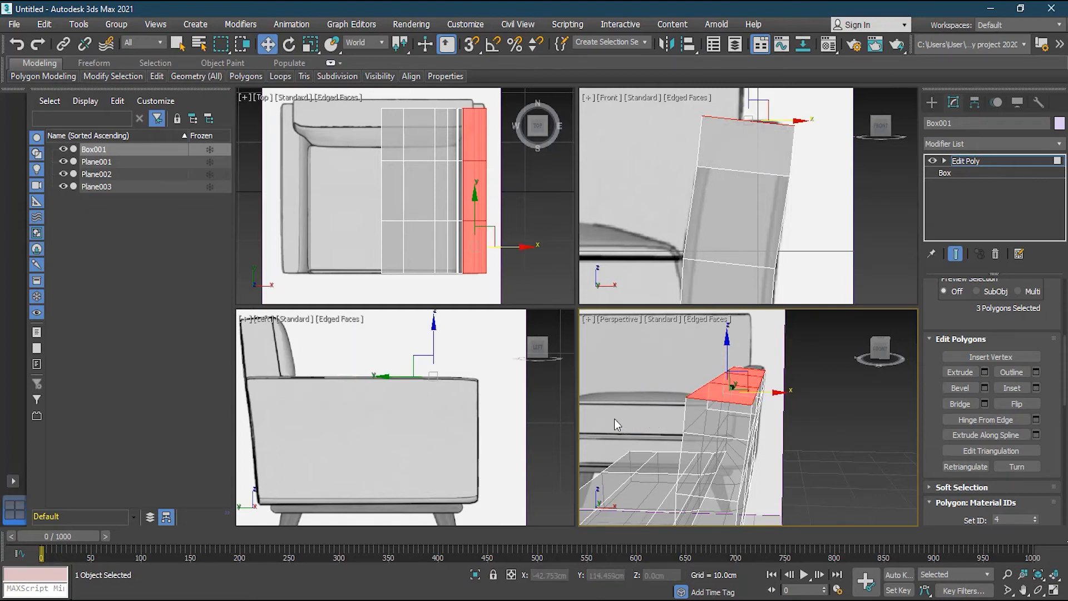
Step: Try sliding the armrest's top polygons separately along X, the front and back ones inward and the middle one outward
click(803, 375)
click(724, 398)
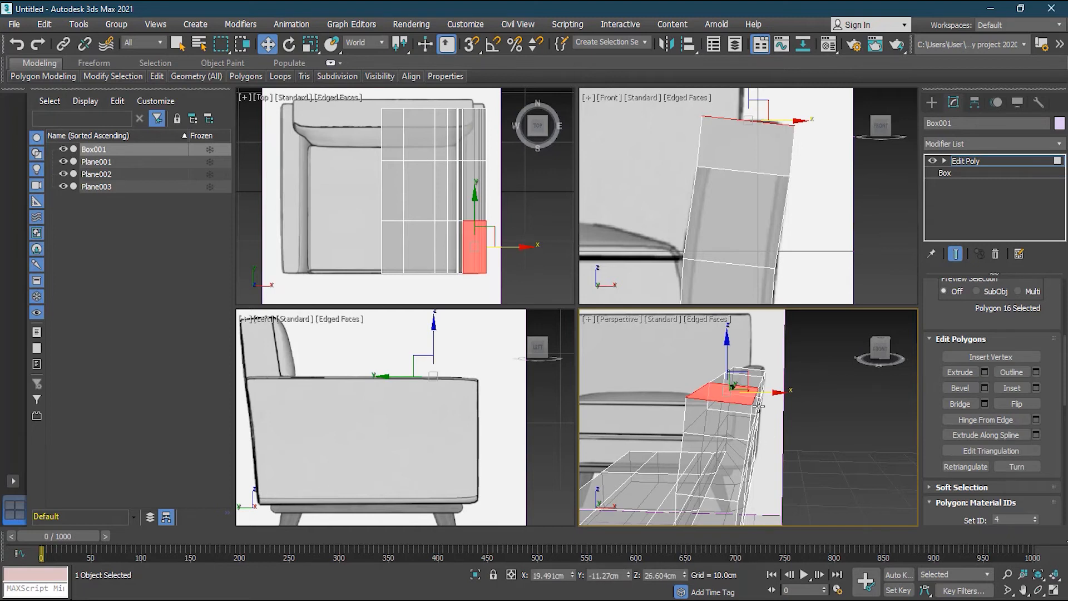
drag(759, 407, 701, 395)
click(748, 383)
drag(784, 380, 863, 389)
click(735, 373)
drag(782, 371, 732, 370)
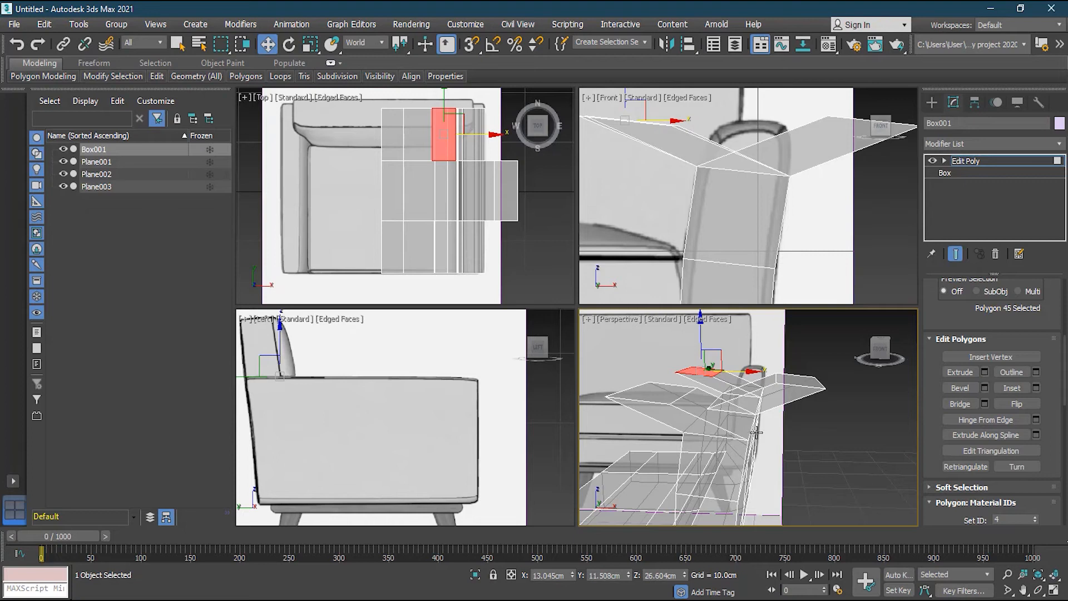
Step: Undo the separate polygon moves and the By Polygon extrusion on the armrest top
key(ctrl+z)
key(ctrl+z)
key(ctrl+z)
key(ctrl+z)
key(ctrl+z)
key(ctrl+z)
key(ctrl+z)
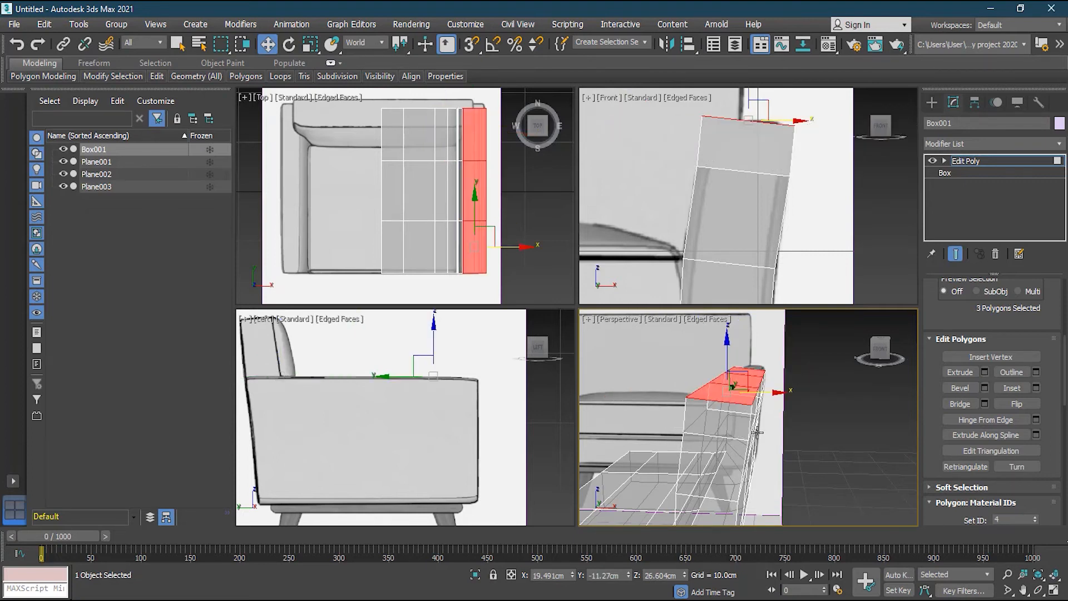
key(ctrl+z)
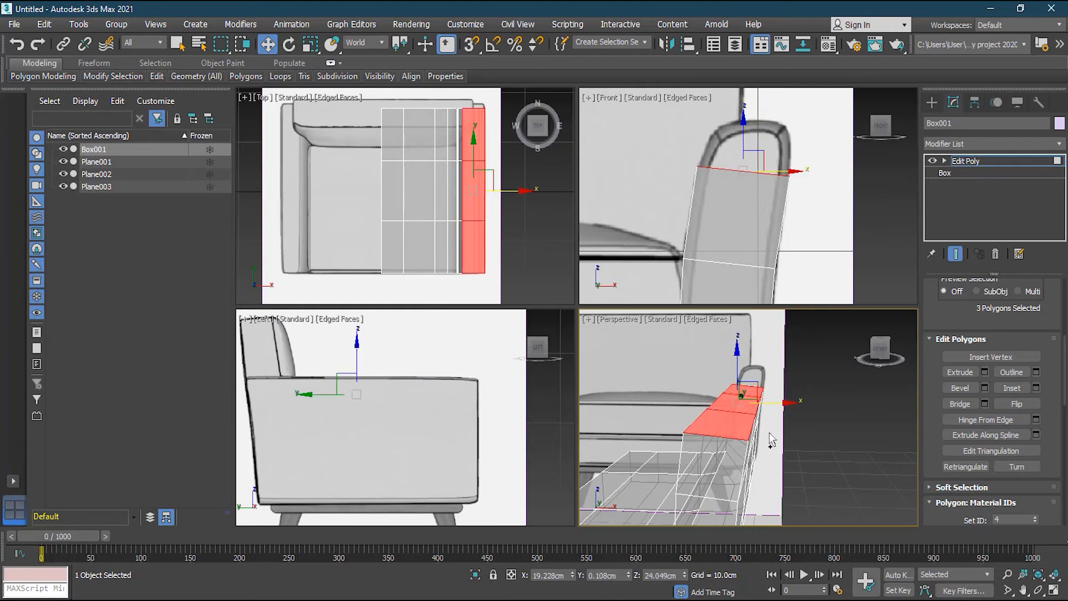
Step: Extrude the armrest's three top polygons by 2.568 cm as one group with the Group Normals type
click(983, 373)
click(640, 386)
click(671, 406)
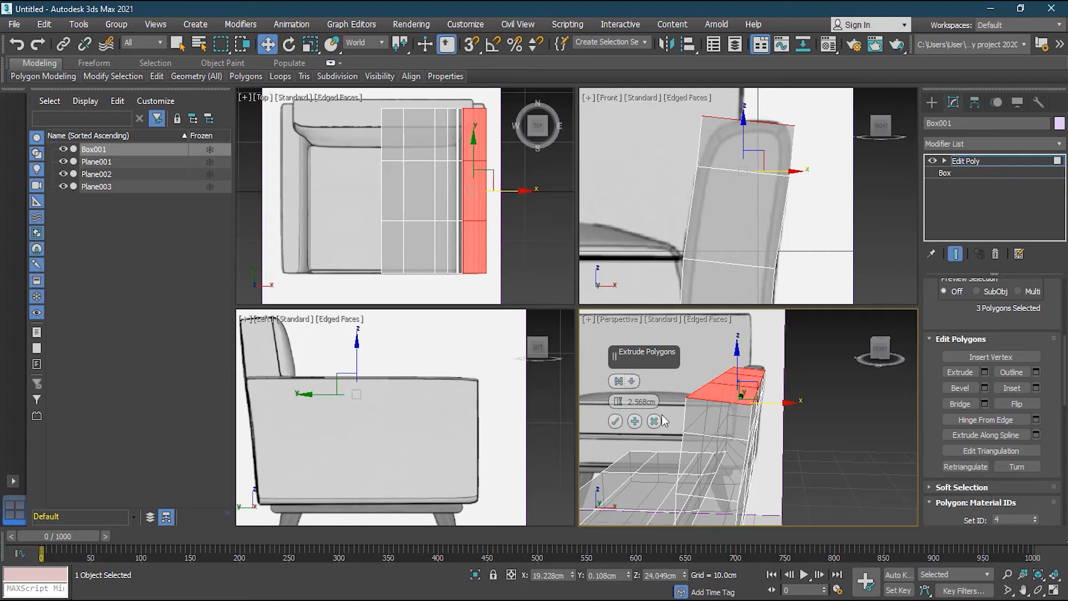
click(616, 422)
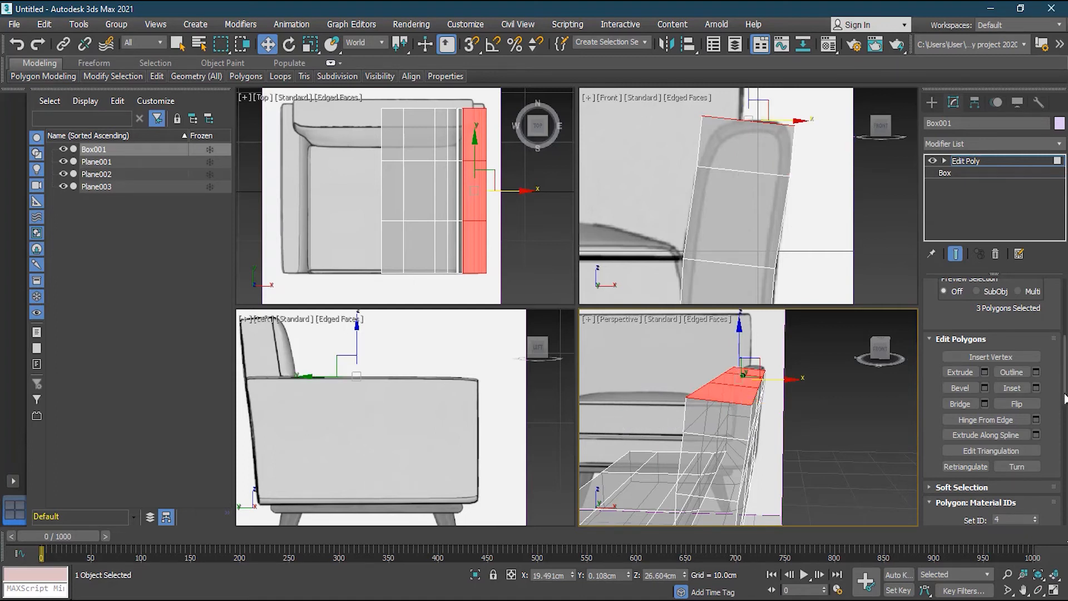
Step: Move the armrest's inner and outer top corner vertices inward in the front view to follow the blueprint's rounded outline
scroll(1064, 360, up, 3)
scroll(1064, 361, up, 3)
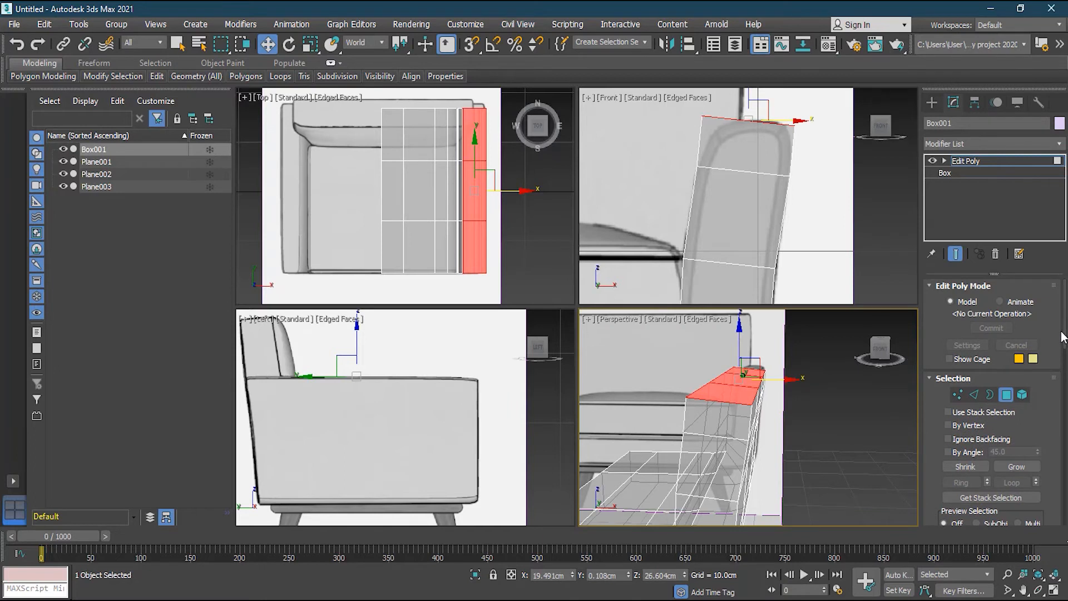
click(959, 394)
drag(686, 105, 744, 109)
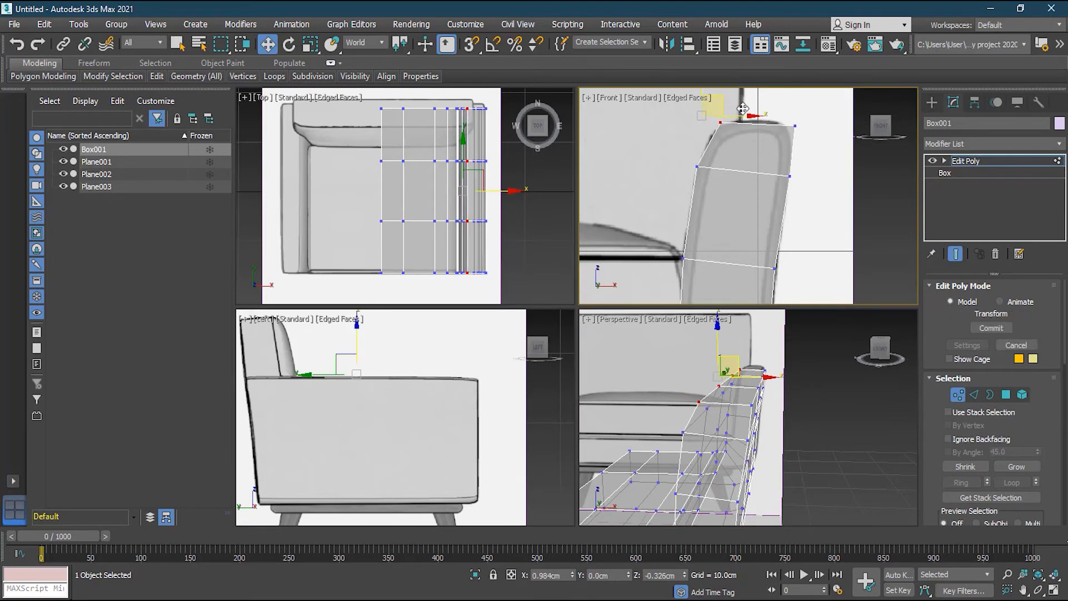
click(795, 125)
drag(815, 111, 806, 111)
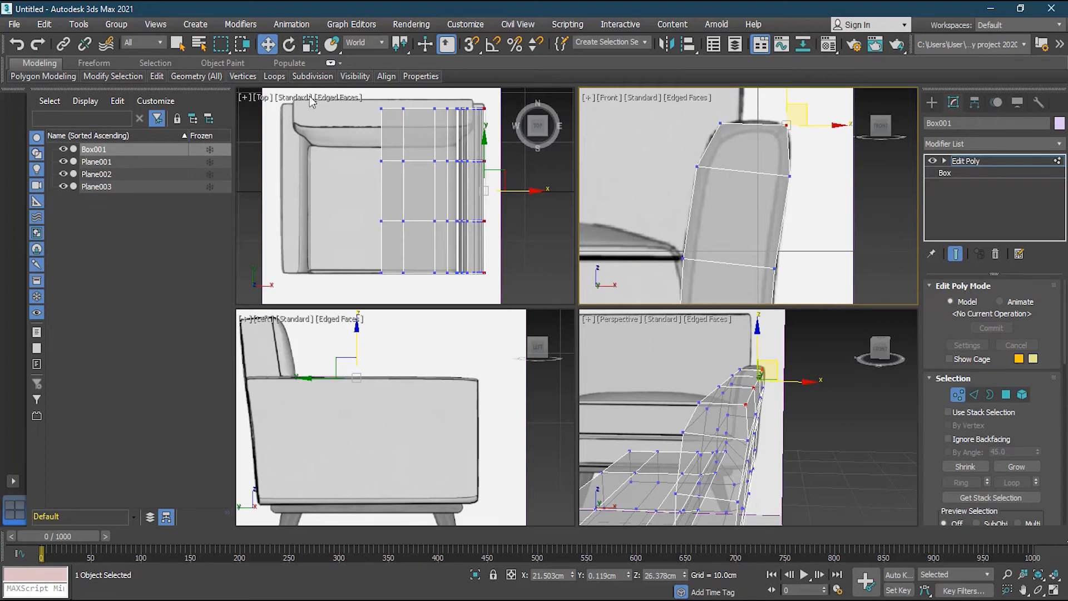
Step: Insert a Swift Loop edge loop lengthwise through the middle of the armrest's thickness
mouse_move(196, 76)
click(269, 102)
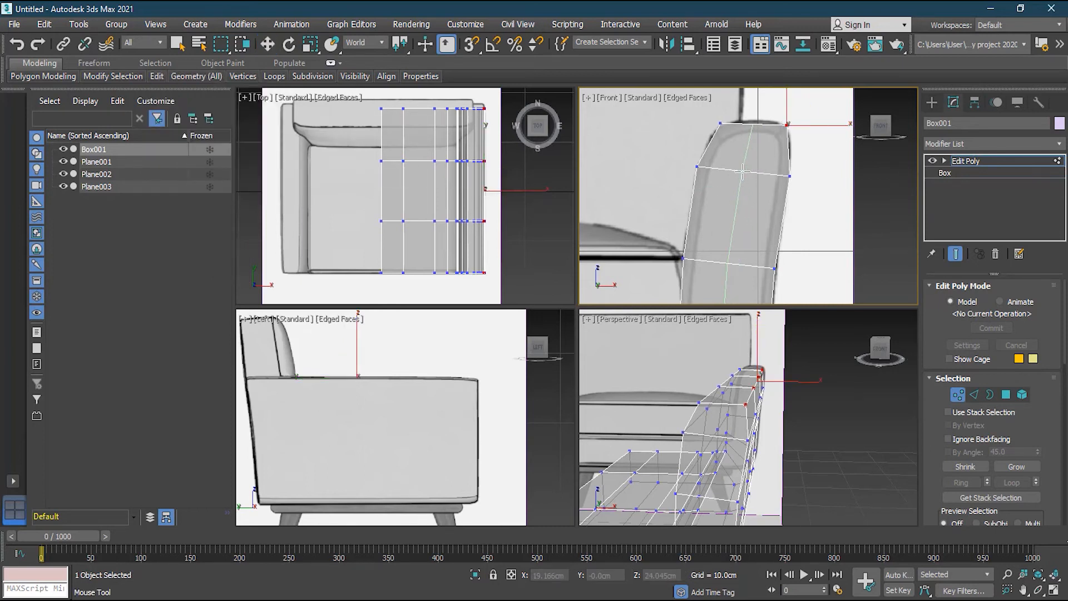
click(751, 144)
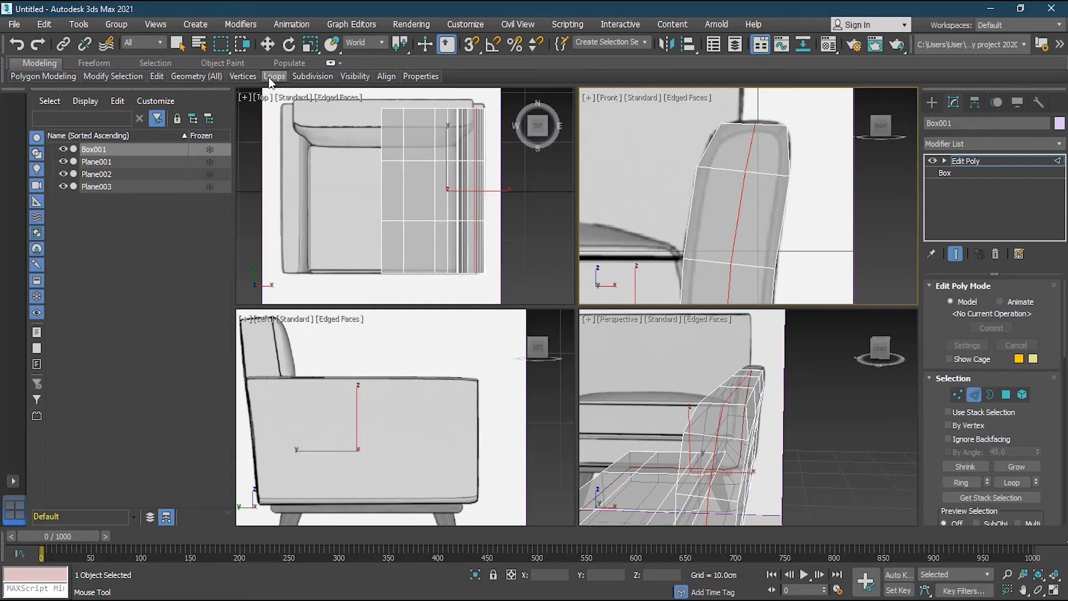
click(158, 76)
key(w)
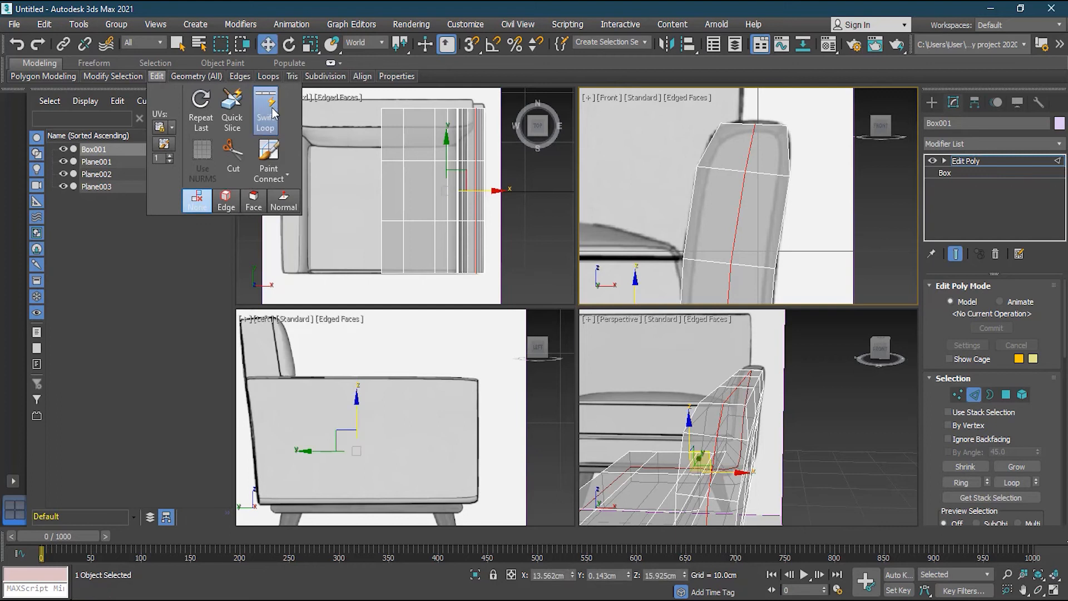
Step: Raise the armrest's middle top vertices slightly to the blueprint's rounded edge, and leave vertex editing
click(958, 394)
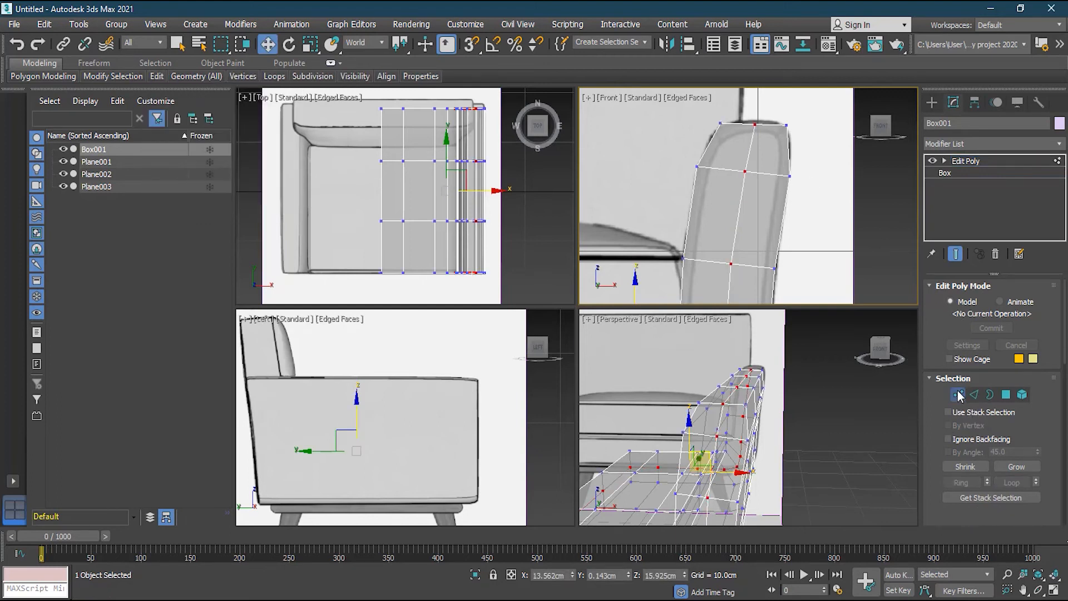
click(755, 124)
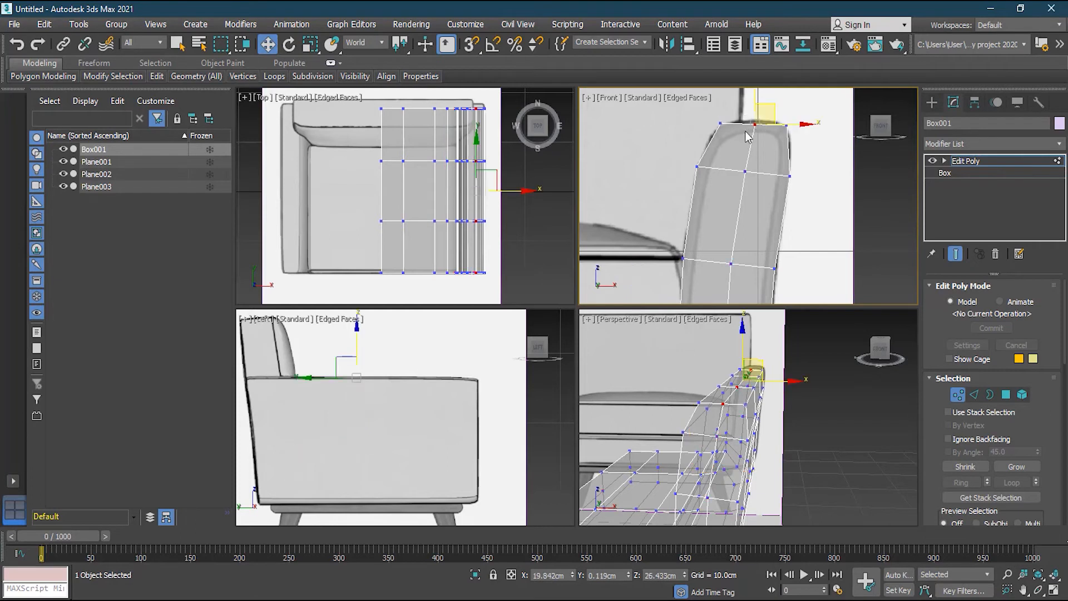
drag(759, 96, 759, 91)
scroll(771, 204, down, 2)
scroll(771, 206, down, 3)
middle_drag(724, 255, 744, 220)
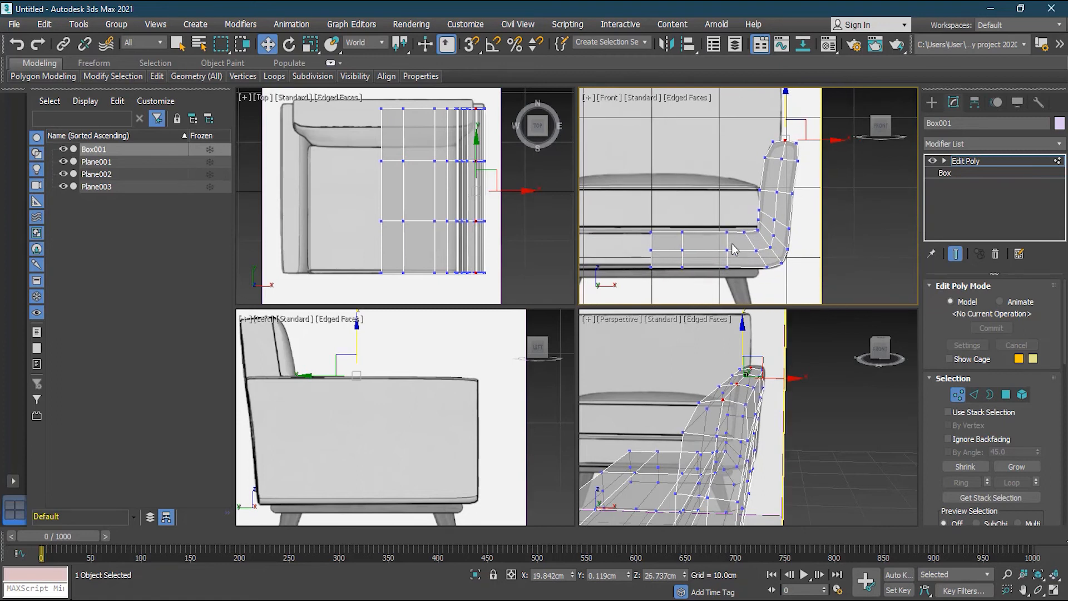
click(958, 394)
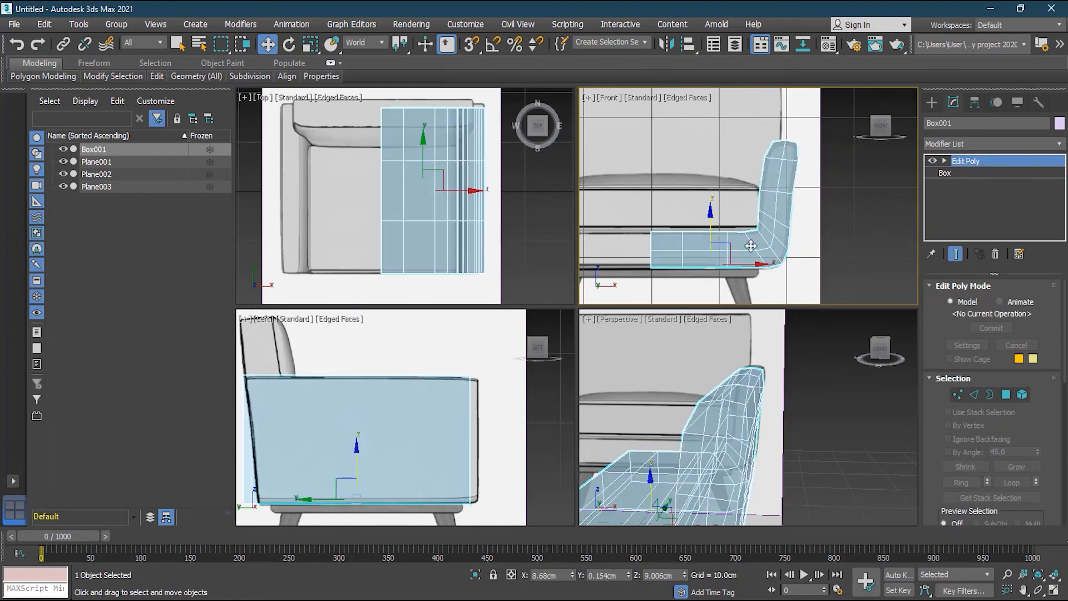
Step: Mirror the chair half on the X axis as a copy, and move the copy to about X -8.43 cm over the blueprint's opposite half
scroll(623, 166, down, 3)
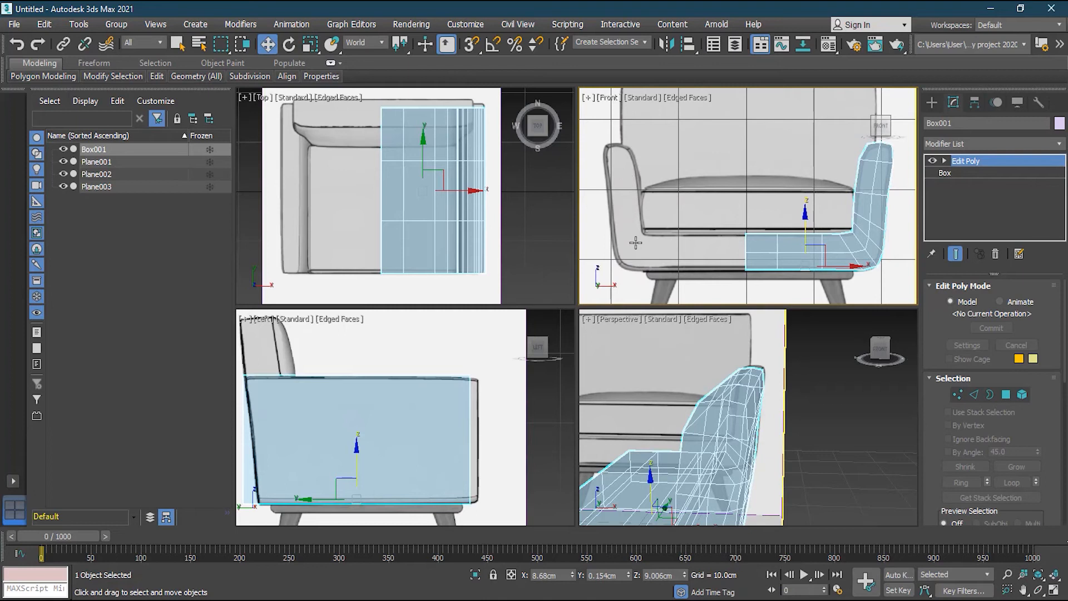
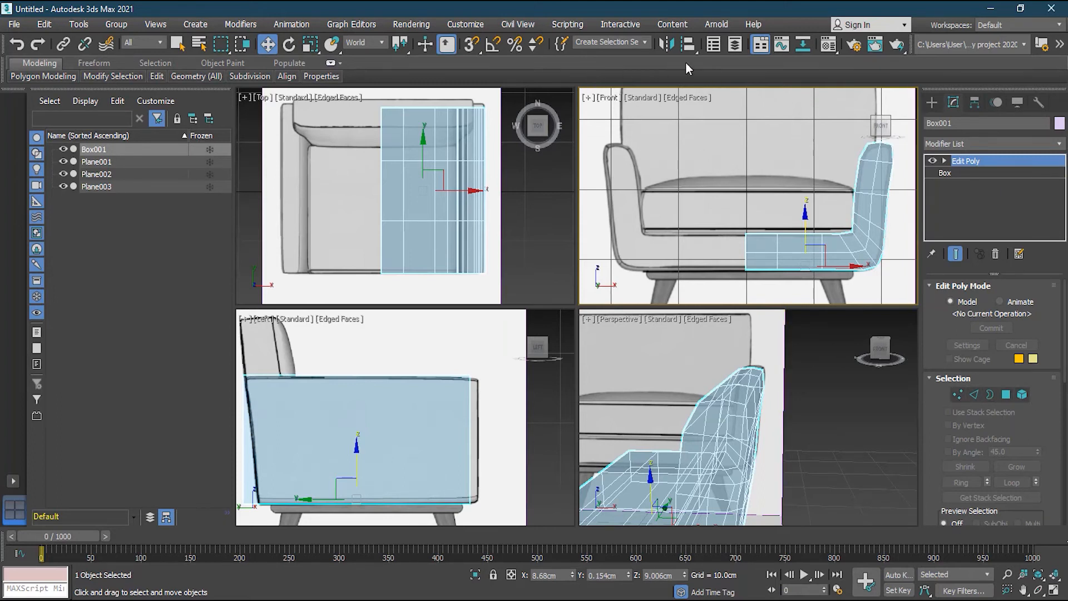
click(668, 45)
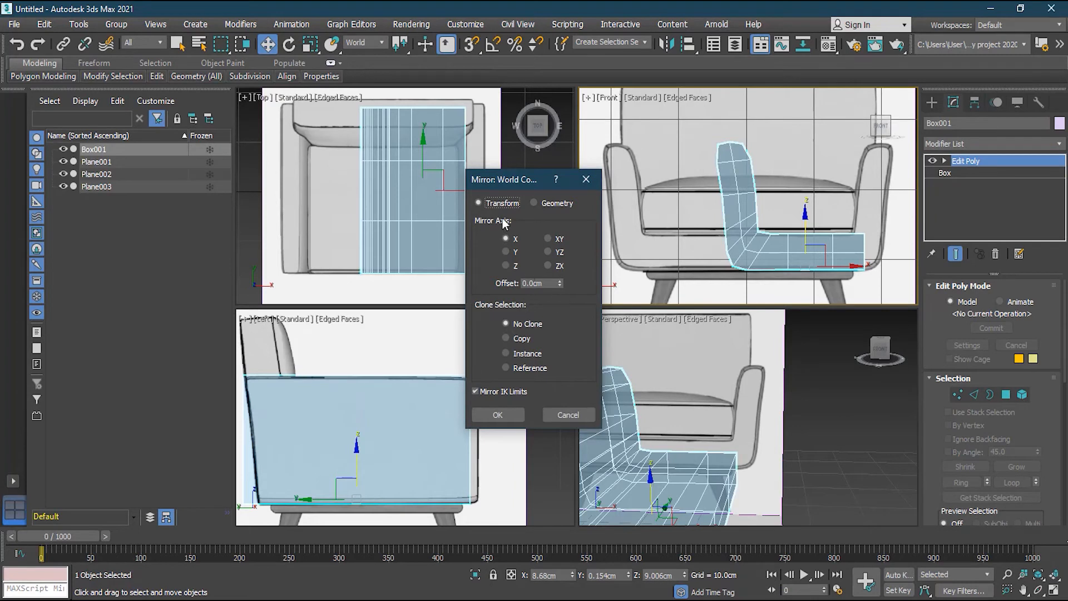
click(523, 338)
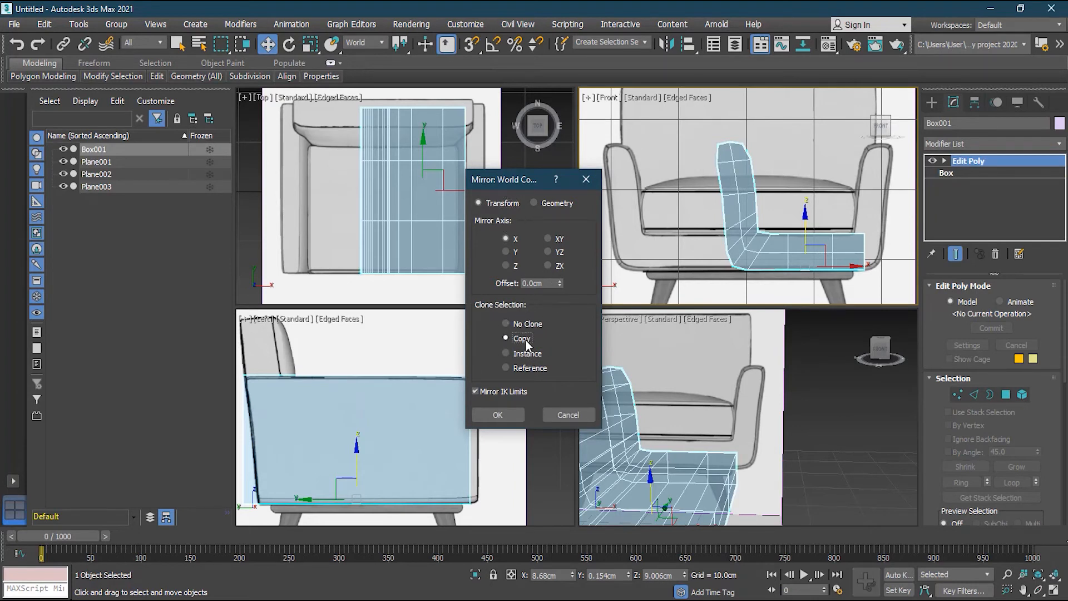
click(509, 415)
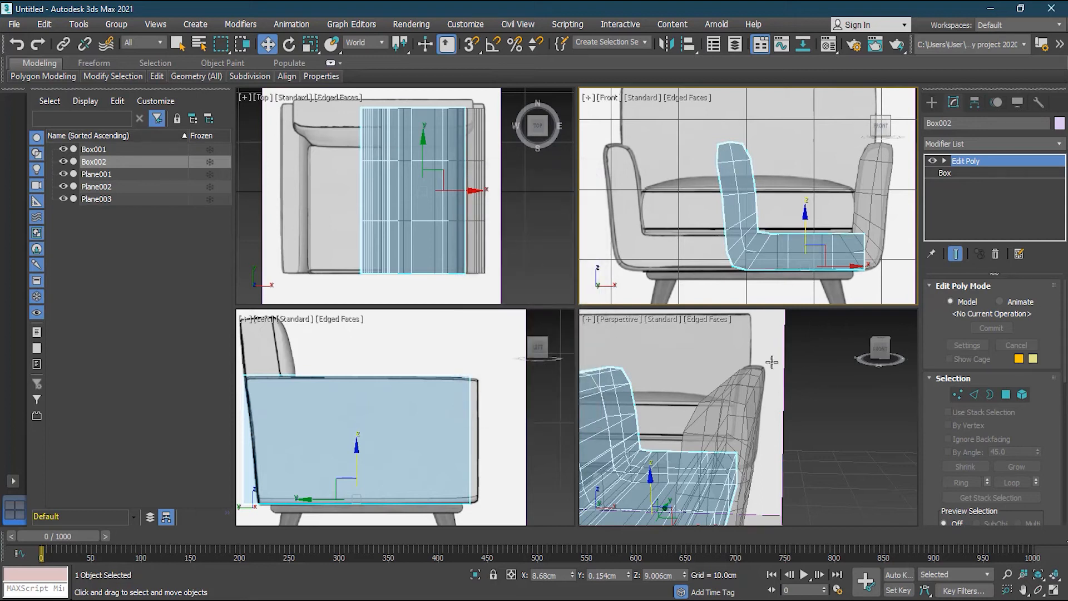
drag(843, 265, 728, 273)
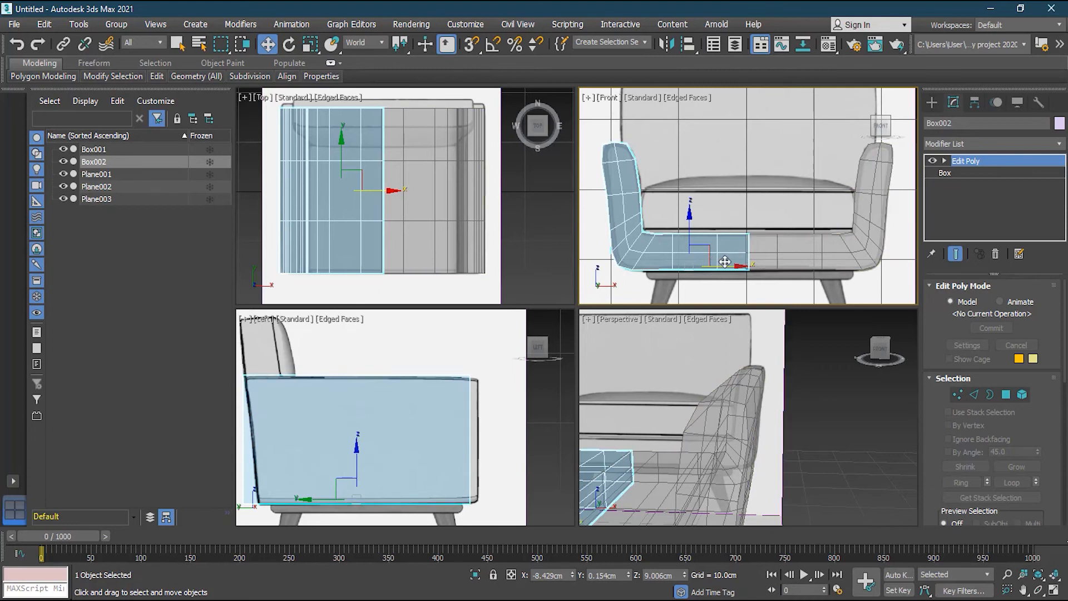
Step: Move the two chair halves apart along X to about 11.05 cm and -11.07 cm, leaving a gap at the base's centre
scroll(773, 261, up, 2)
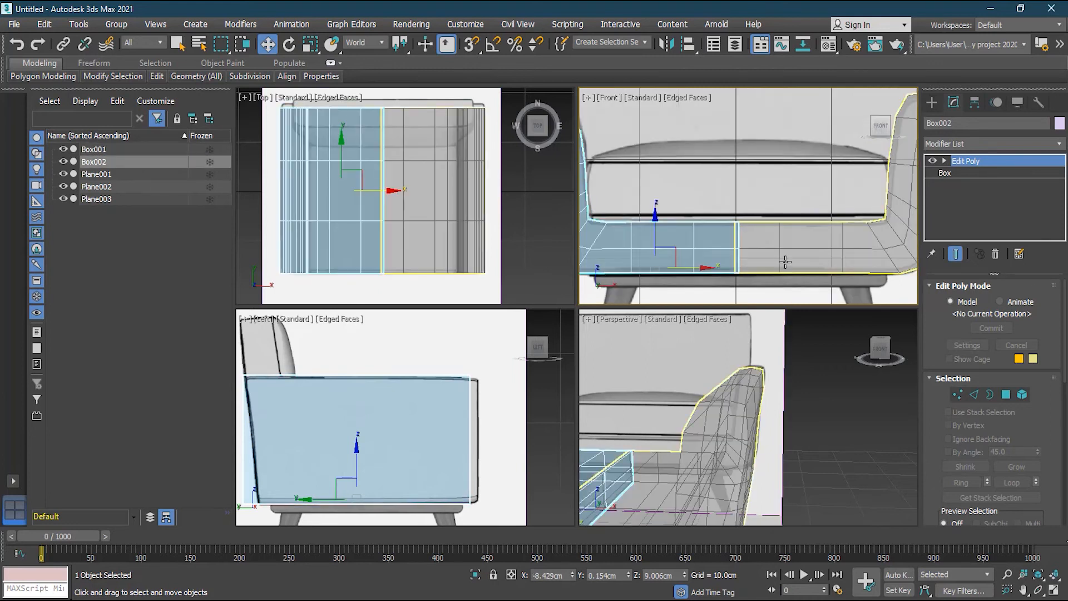
click(790, 260)
click(687, 255)
click(784, 249)
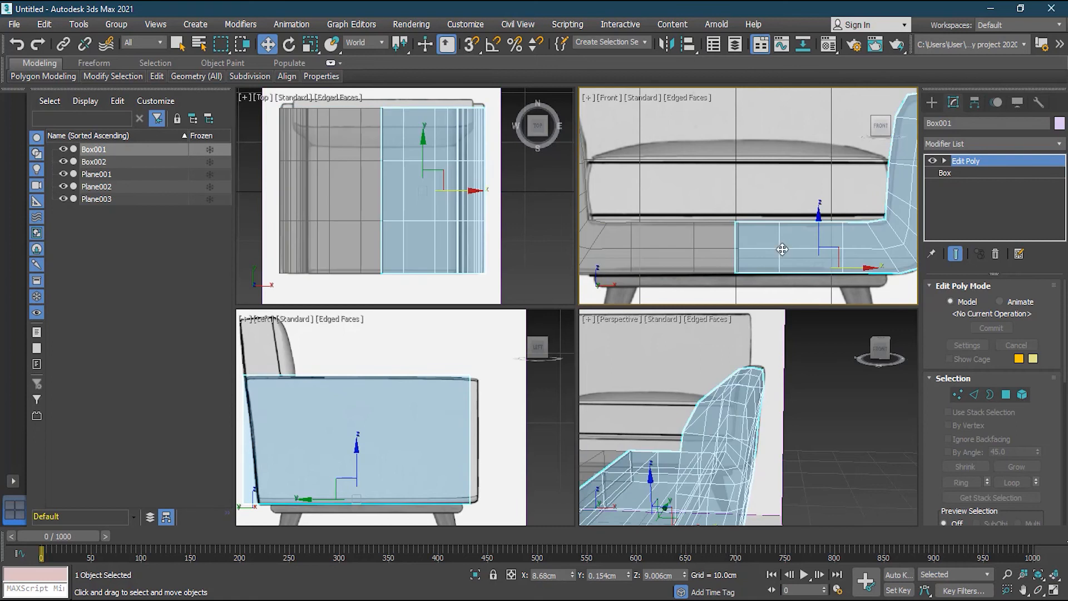
scroll(690, 242, down, 2)
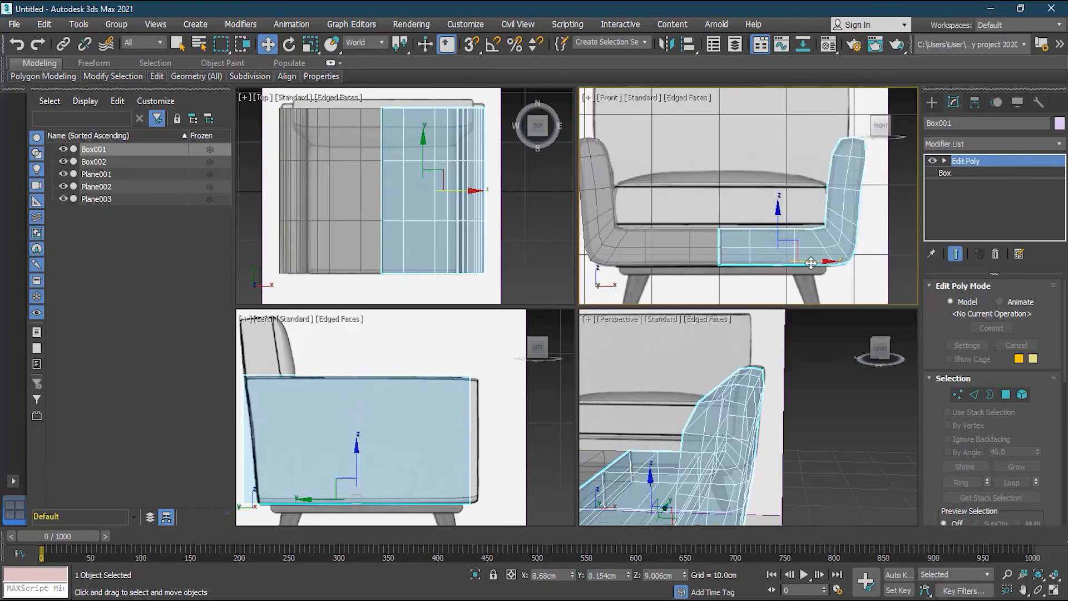
drag(814, 262, 830, 263)
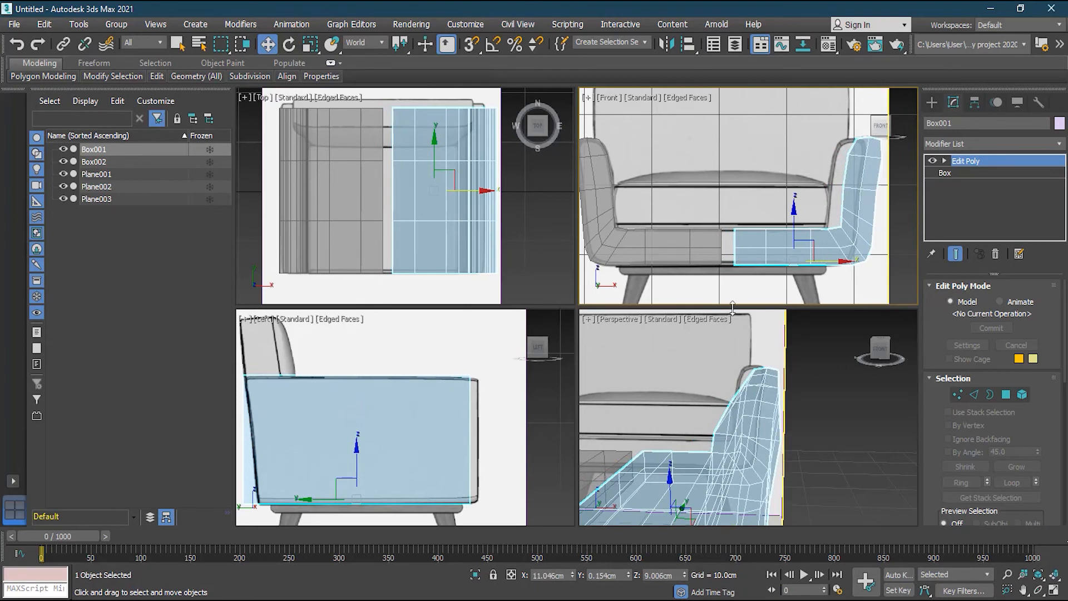
click(685, 247)
drag(707, 260, 690, 265)
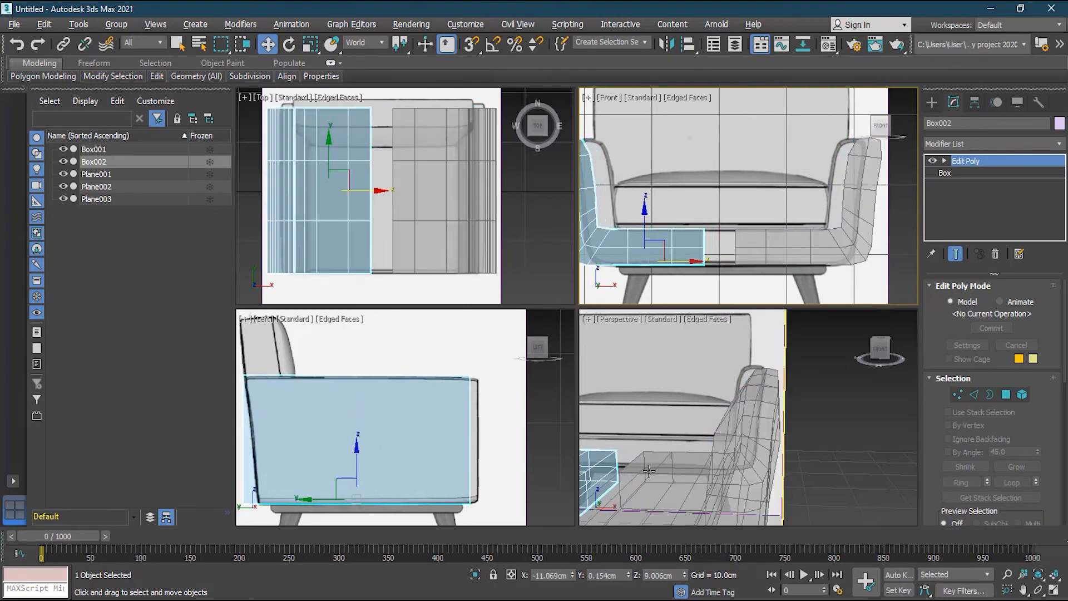
alt+middle_drag(645, 458, 793, 413)
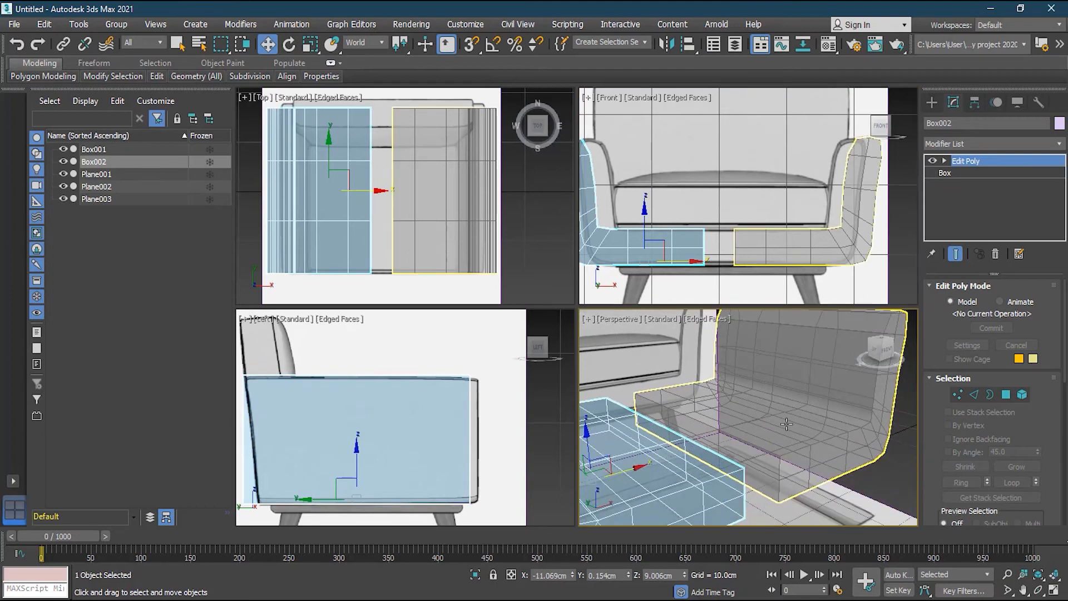
Step: Delete the polygons on the original chair half's inner end, facing the gap at the base's centre, and leave polygon editing
click(764, 462)
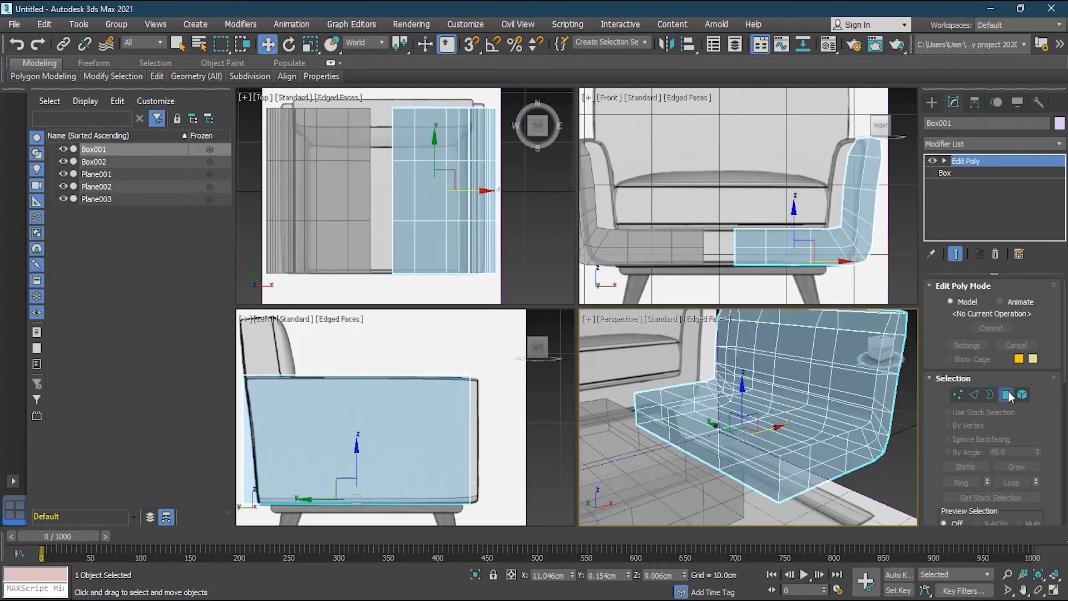
click(1007, 395)
click(766, 461)
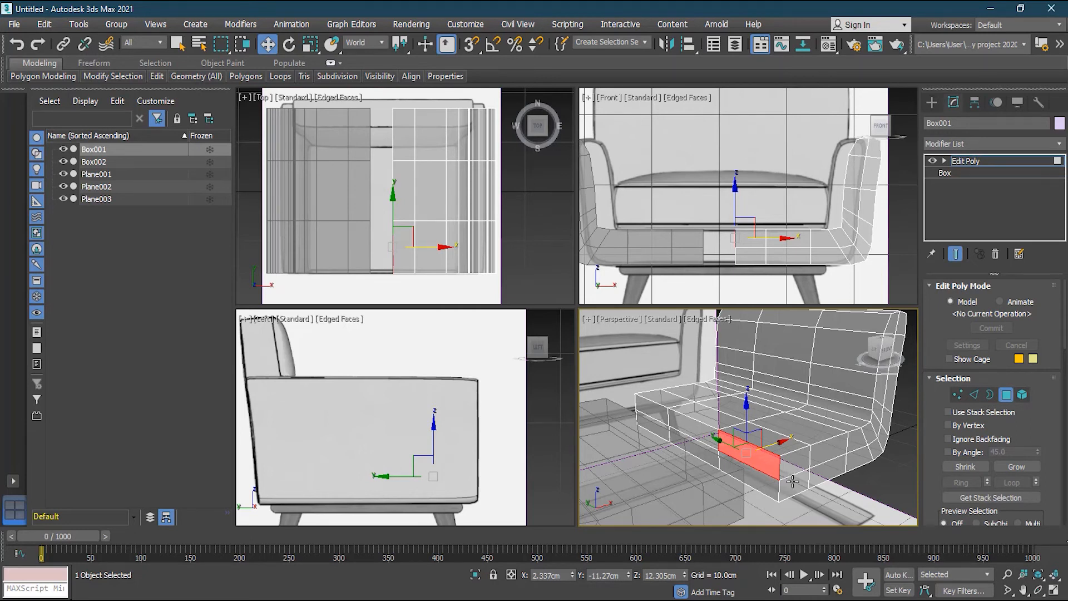
drag(718, 440, 660, 414)
key(Delete)
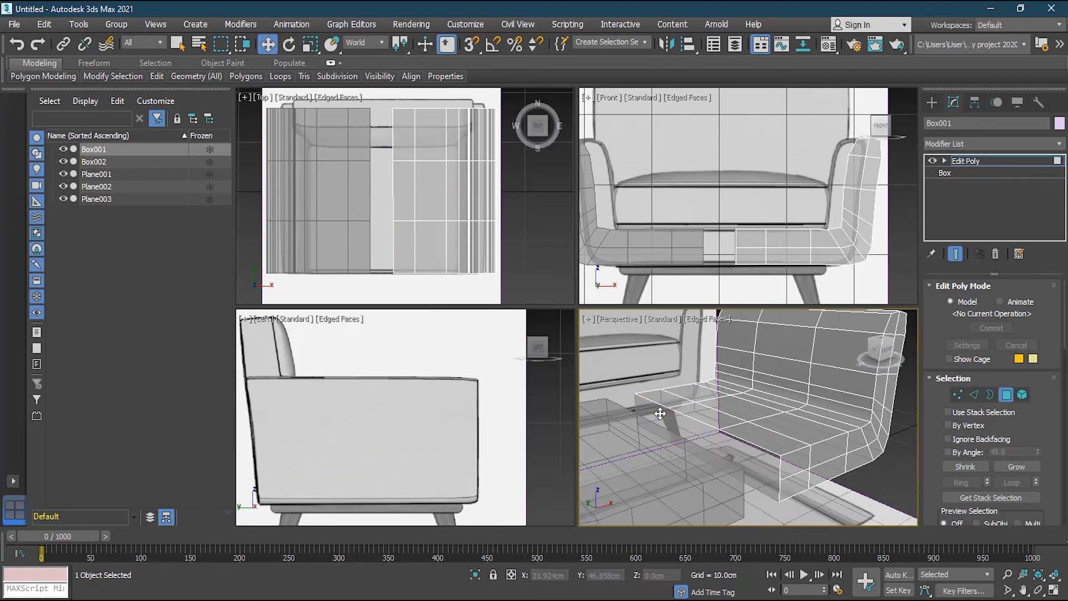
alt+middle_drag(751, 473, 708, 461)
scroll(708, 461, up, 6)
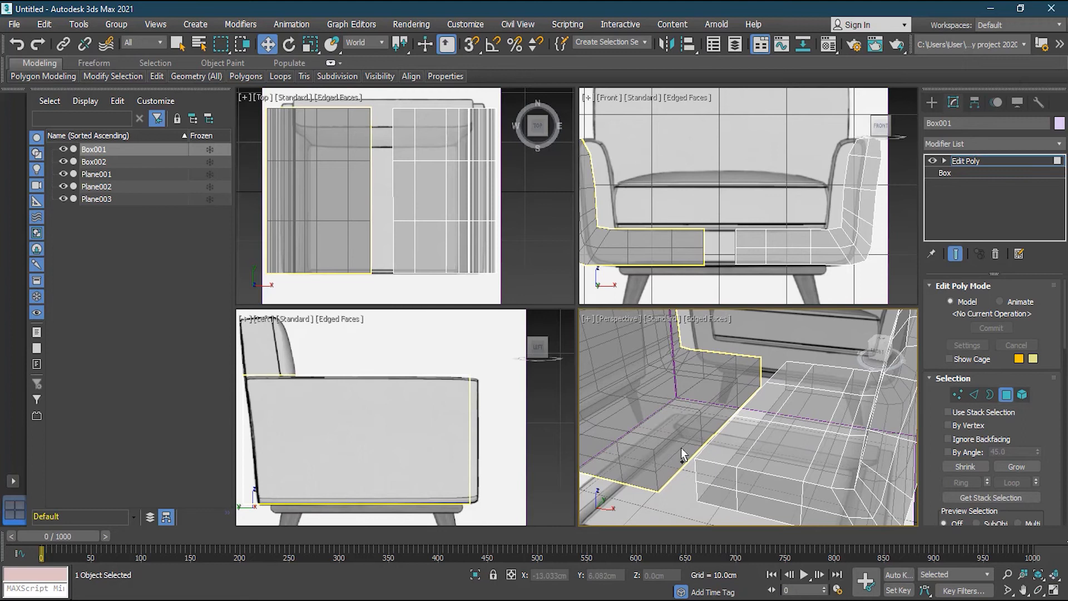
click(1000, 397)
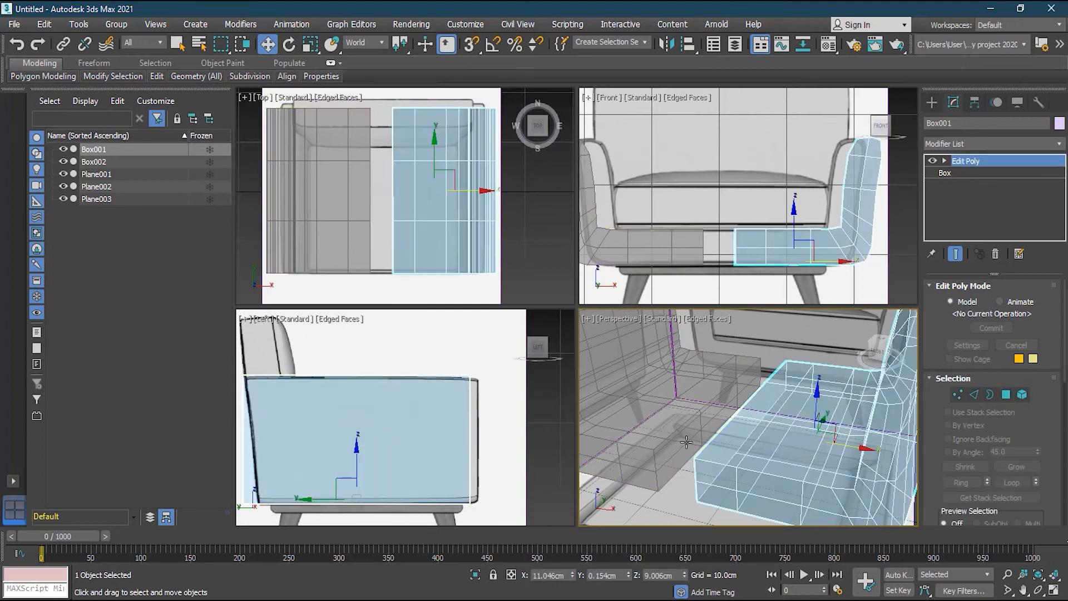
Step: Delete the six polygons on the mirrored half's inner end, facing the central gap, and leave polygon editing
click(723, 404)
click(1005, 394)
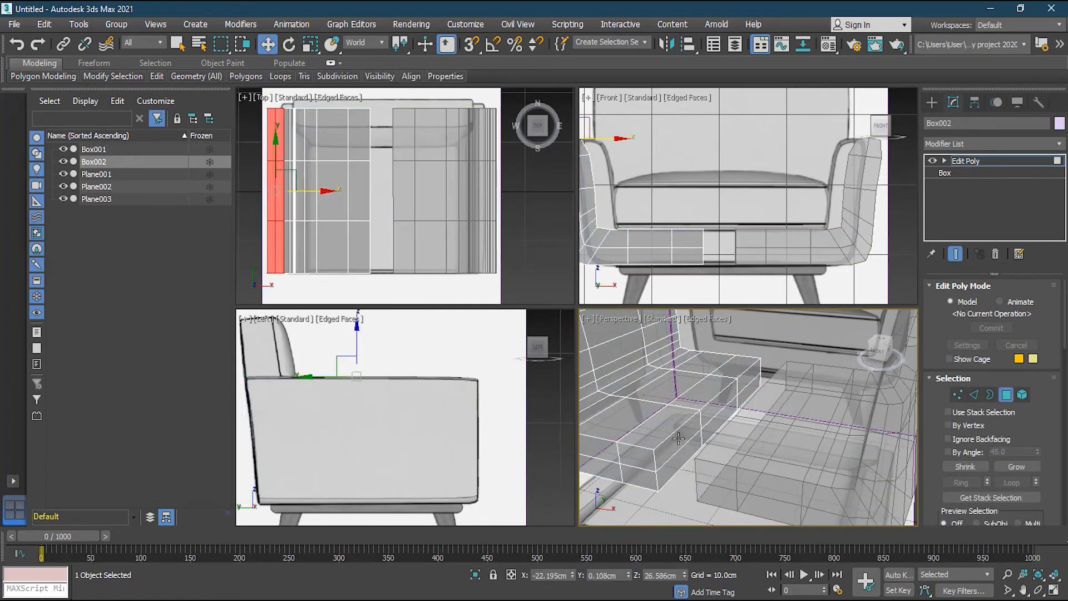
click(676, 438)
ctrl+click(678, 461)
ctrl+click(715, 426)
ctrl+click(719, 407)
ctrl+click(749, 378)
ctrl+click(753, 384)
key(Delete)
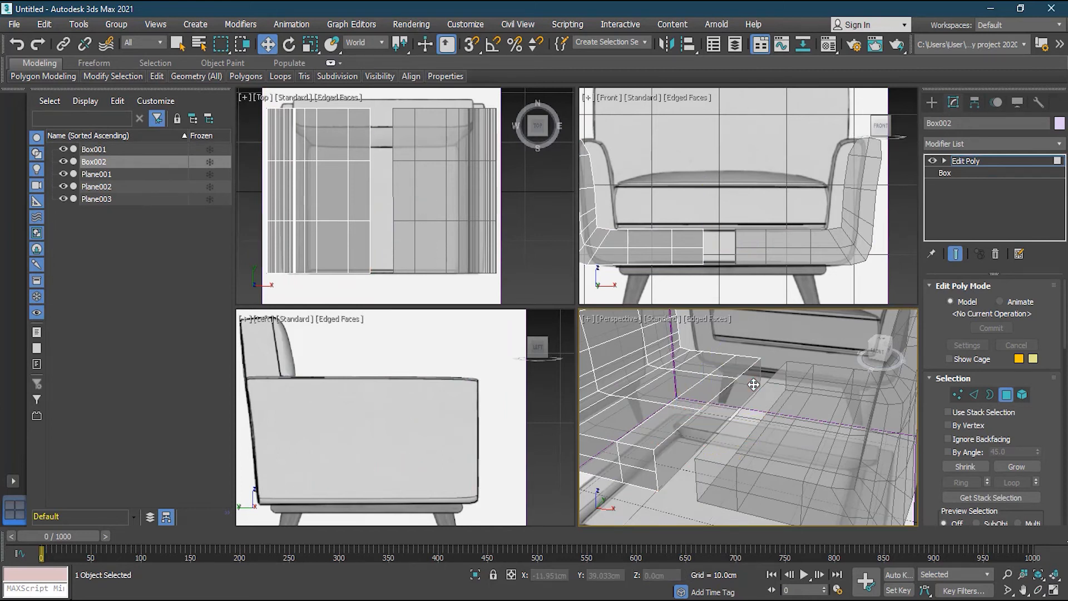
click(1006, 395)
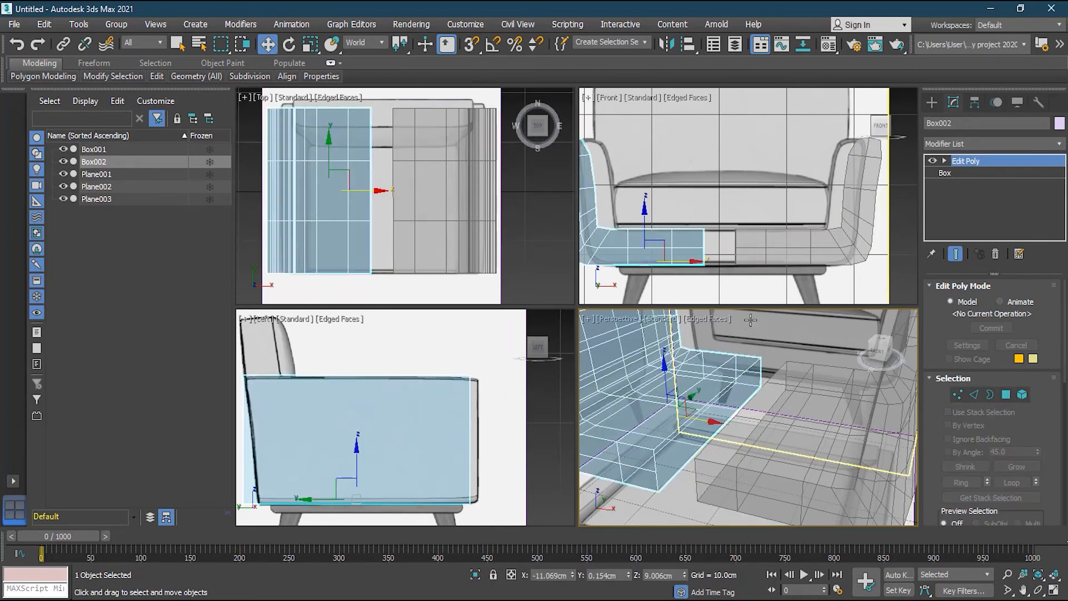
Step: Move the two halves together along X to about -8.27 cm and 8.66 cm so their open ends meet at the centre
drag(674, 261, 692, 262)
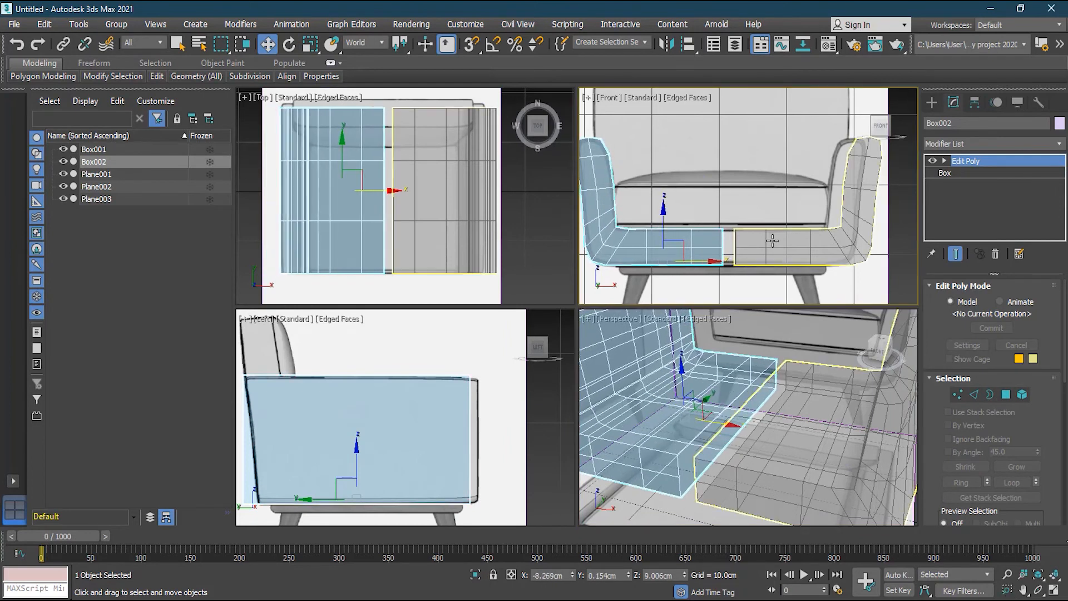
click(783, 253)
drag(811, 262, 797, 262)
scroll(792, 292, up, 3)
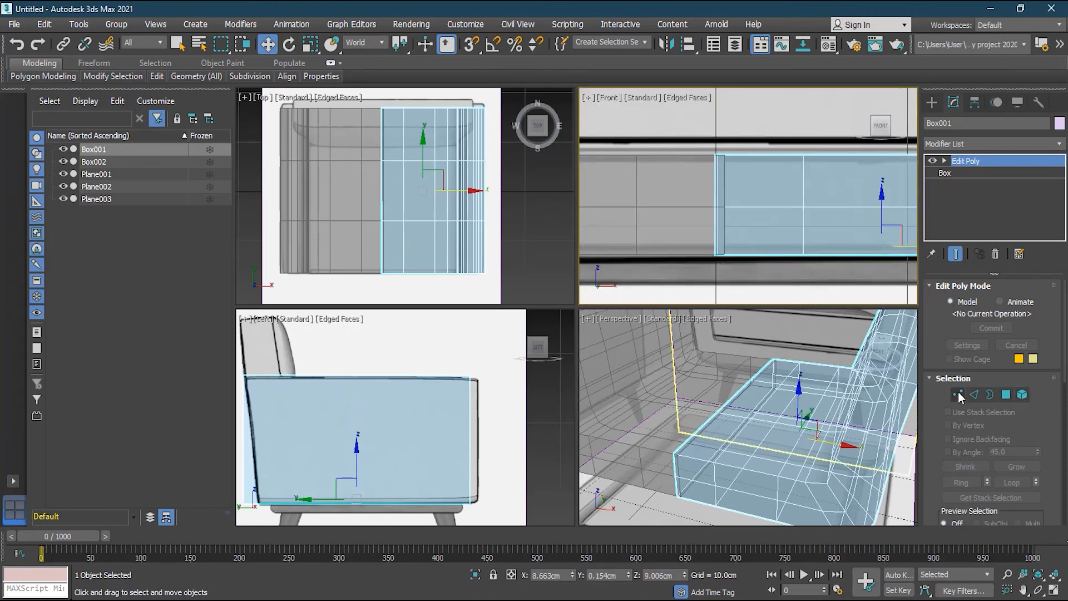
click(656, 202)
click(797, 216)
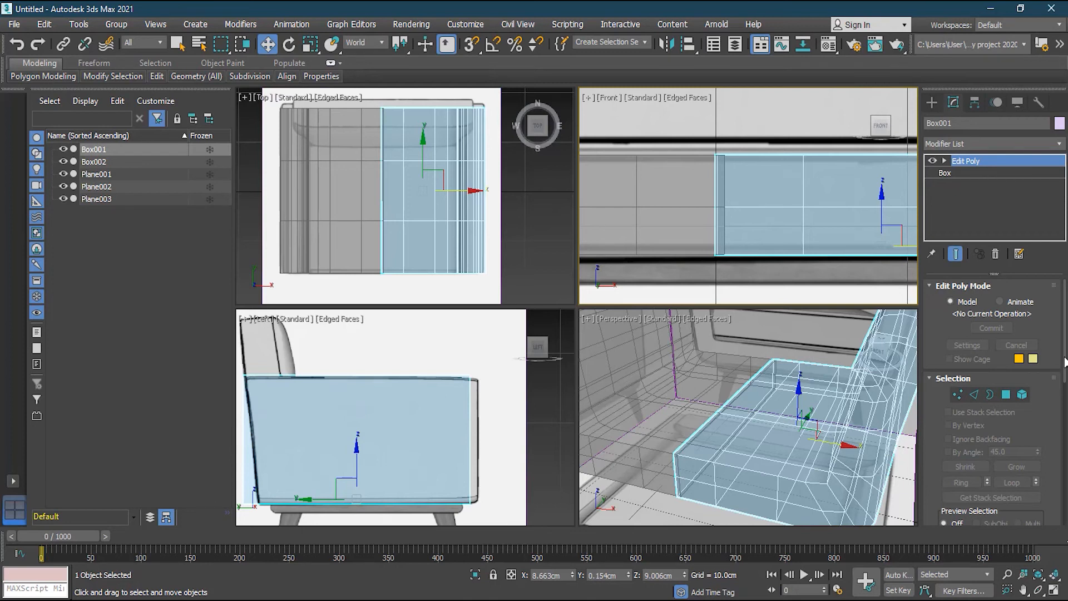
Step: Attach the mirrored half to the original half to make one object
drag(1065, 362, 1065, 466)
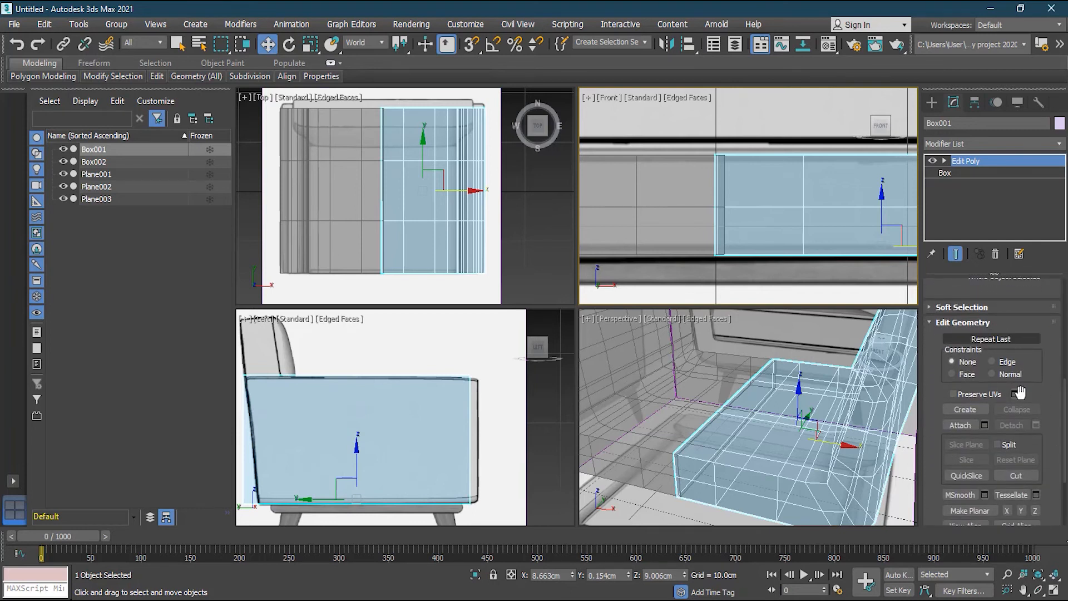
click(961, 426)
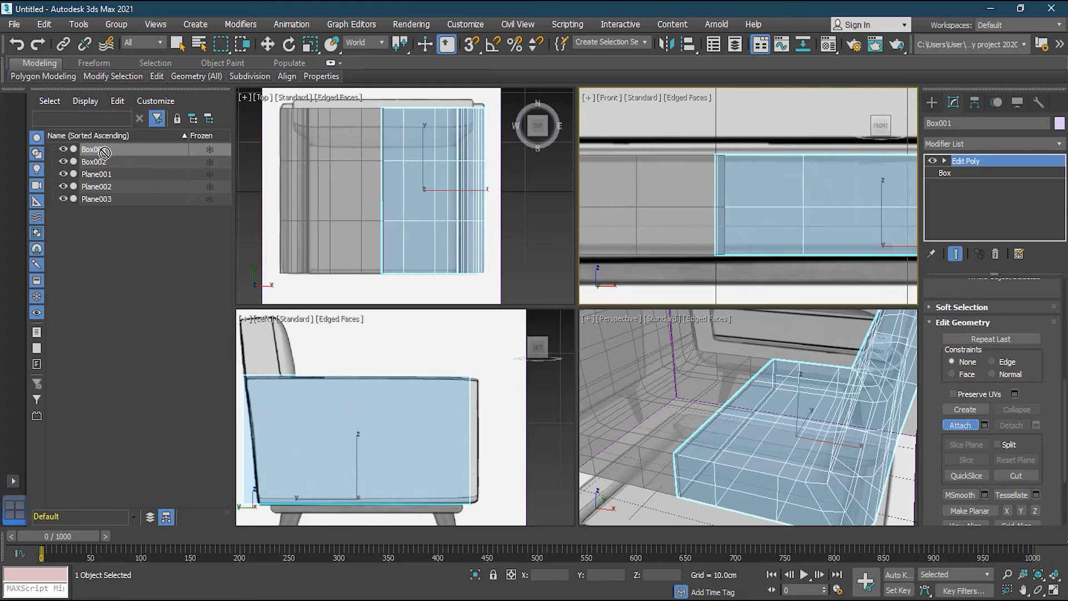
click(666, 200)
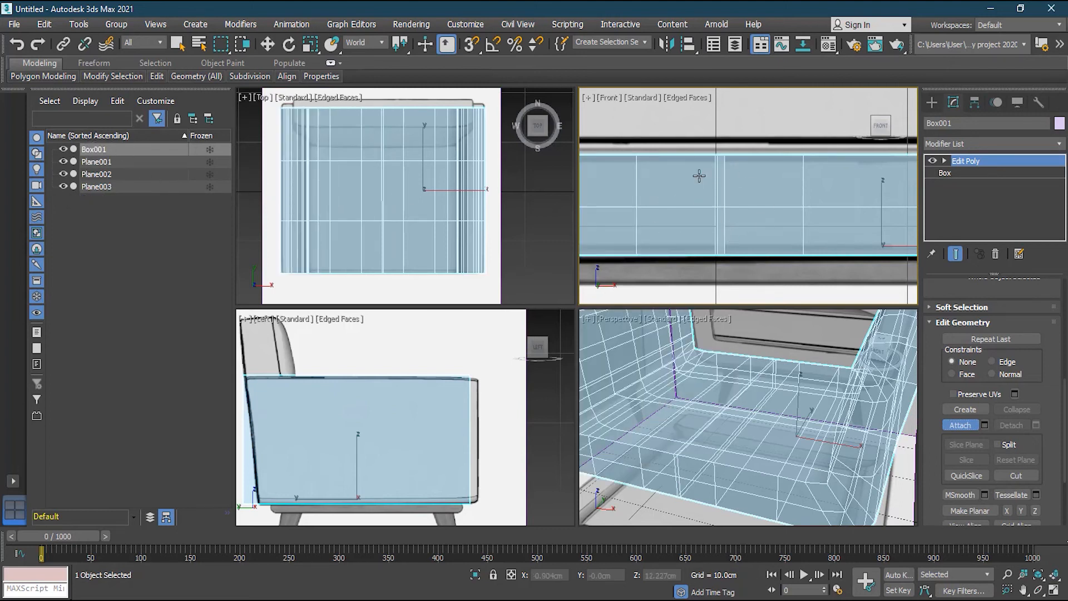
Step: Select one half of the attached frame as an element to check whether the two halves are joined
scroll(1030, 401, up, 5)
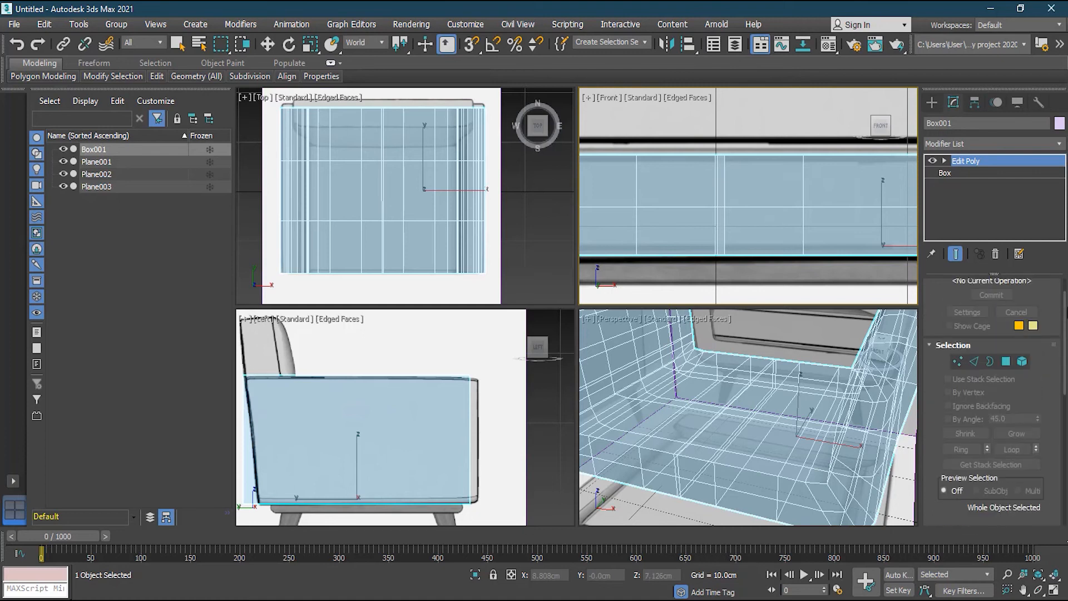
click(1023, 395)
click(768, 235)
key(w)
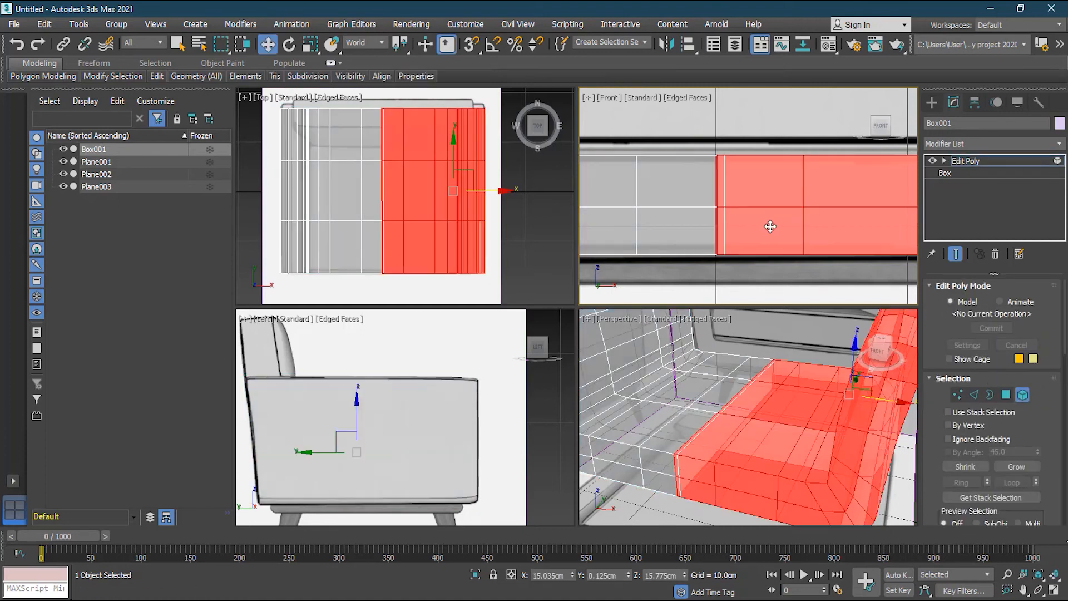
scroll(768, 234, down, 5)
scroll(852, 214, up, 3)
drag(849, 199, 890, 257)
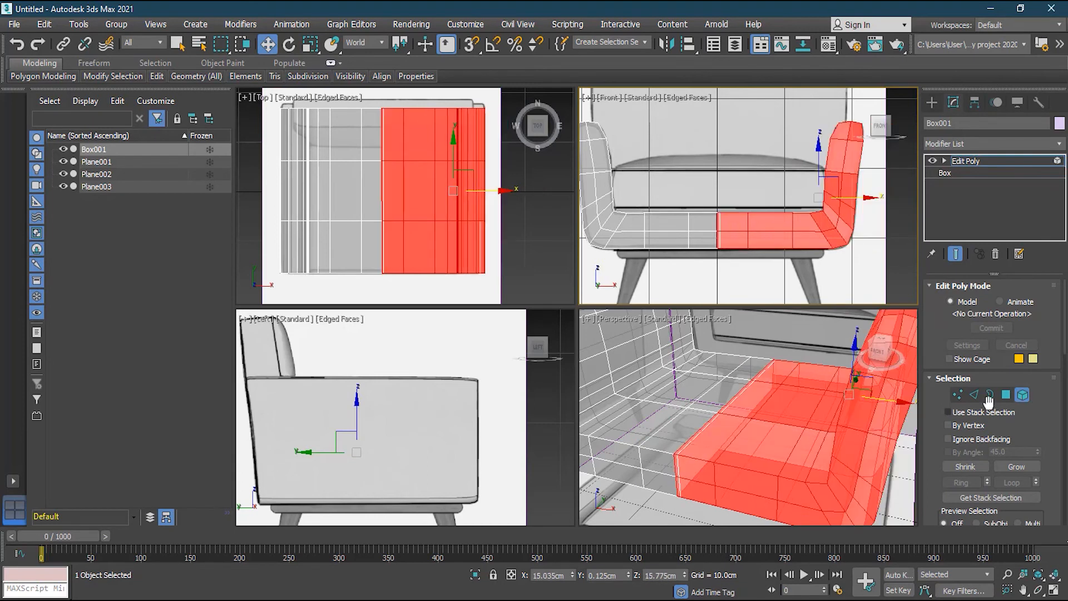
Step: Select the vertices along the seam at the base's centre and try welding them with a 0.1 cm threshold
click(957, 395)
scroll(714, 142, up, 3)
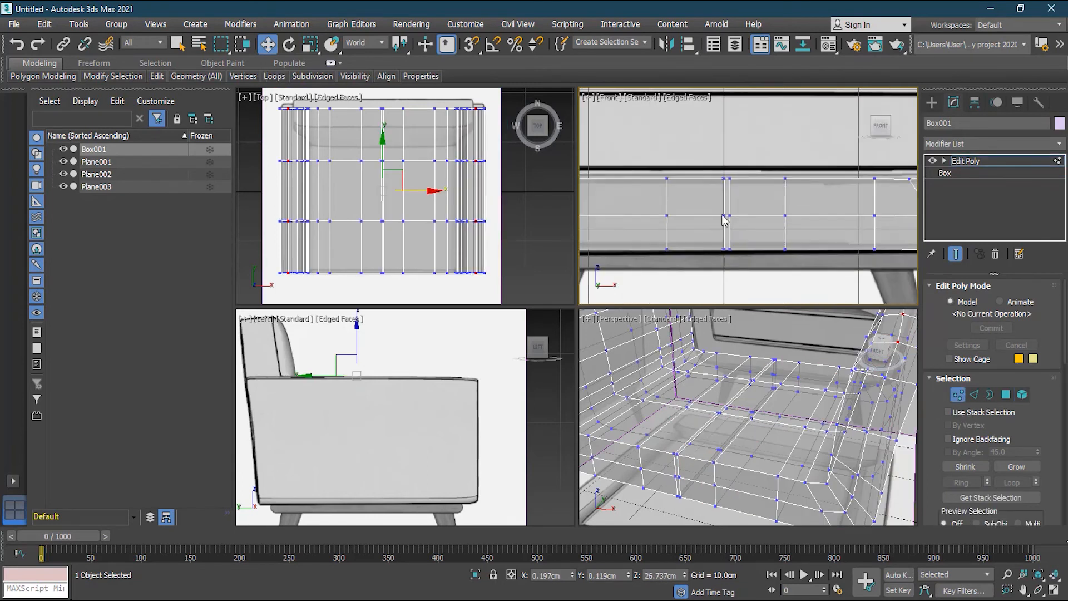
drag(711, 135, 738, 287)
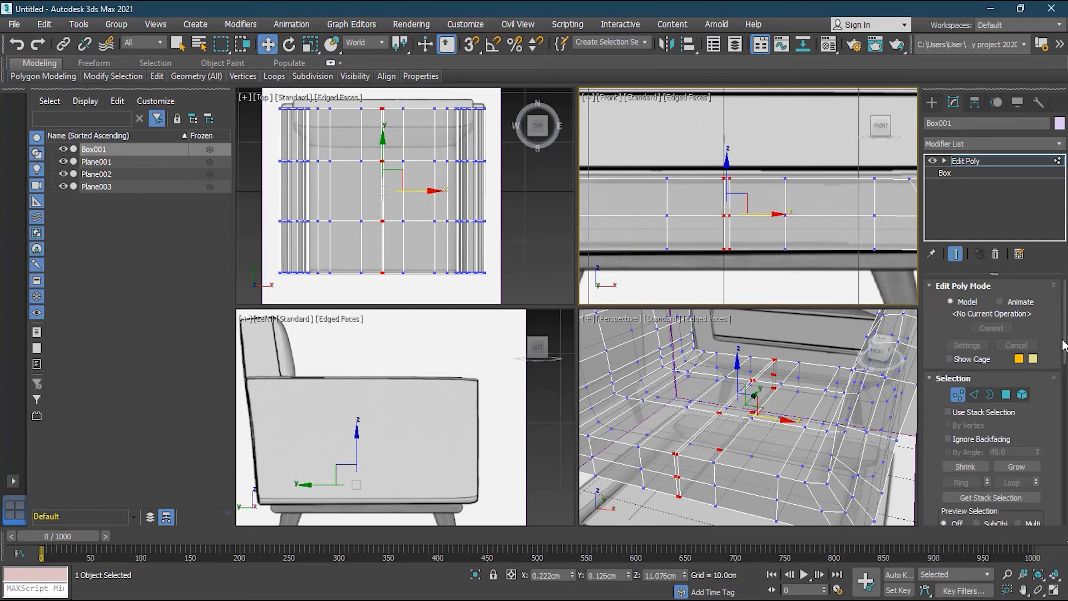
scroll(1064, 346, down, 6)
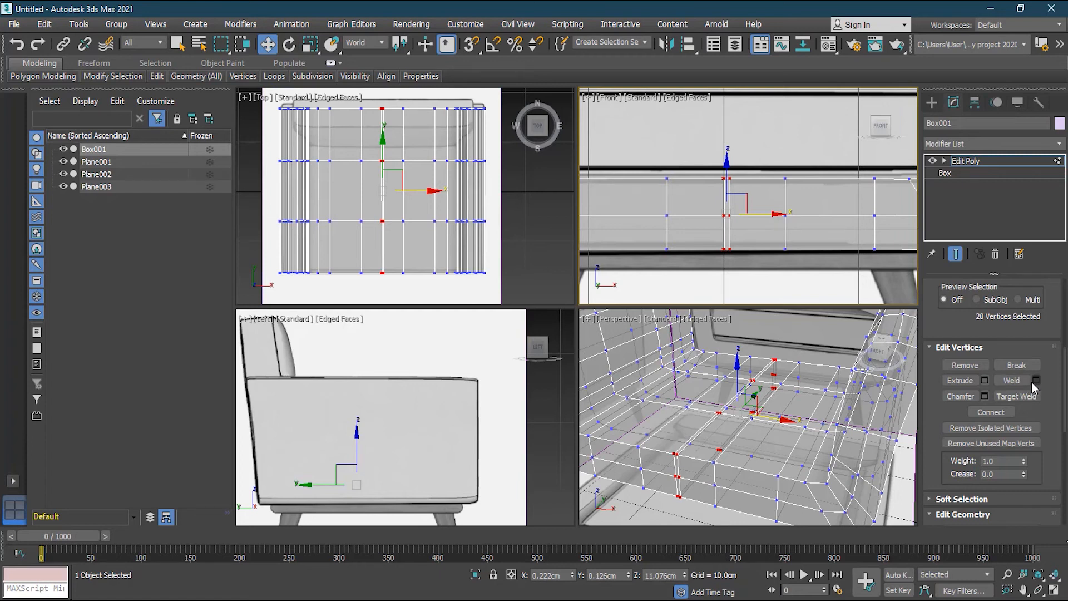
click(1036, 381)
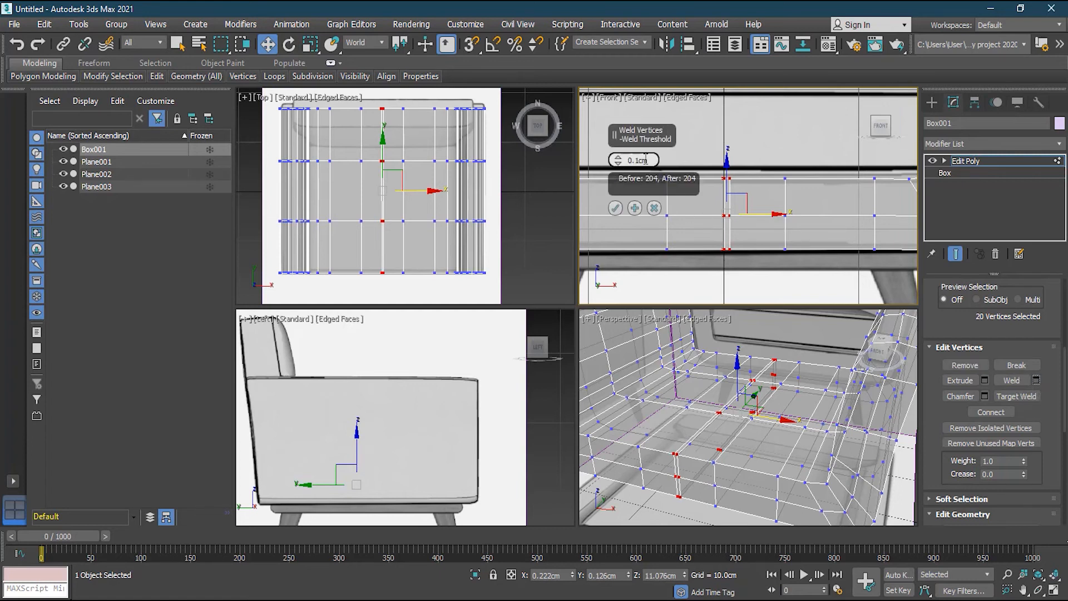
click(615, 209)
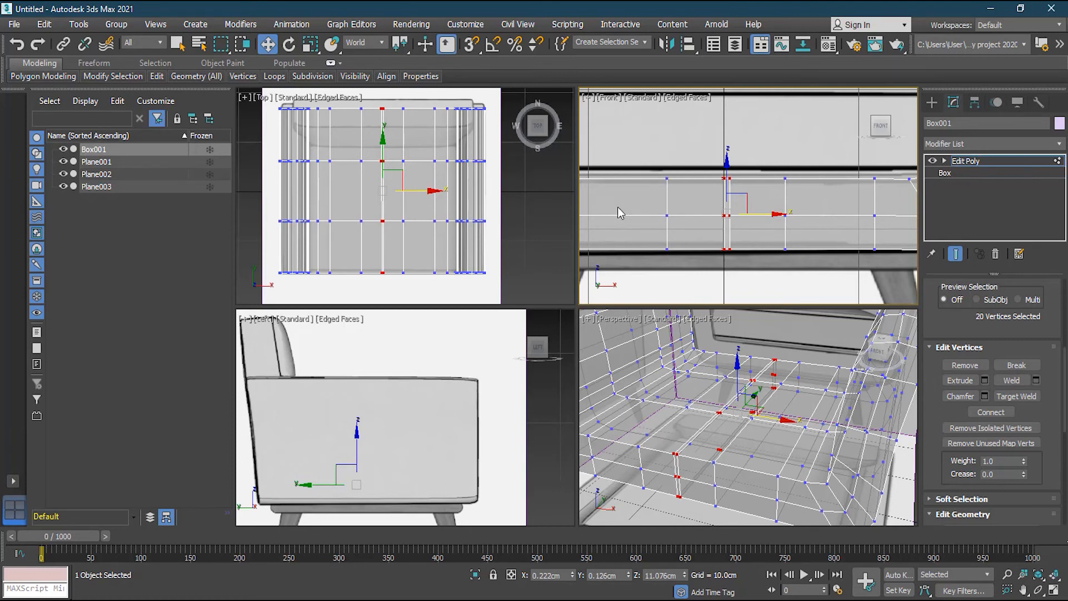
Step: Weld the selected vertices along the central seam with a weld threshold of 0.496 cm
scroll(726, 247, up, 3)
scroll(776, 231, down, 2)
scroll(778, 225, up, 2)
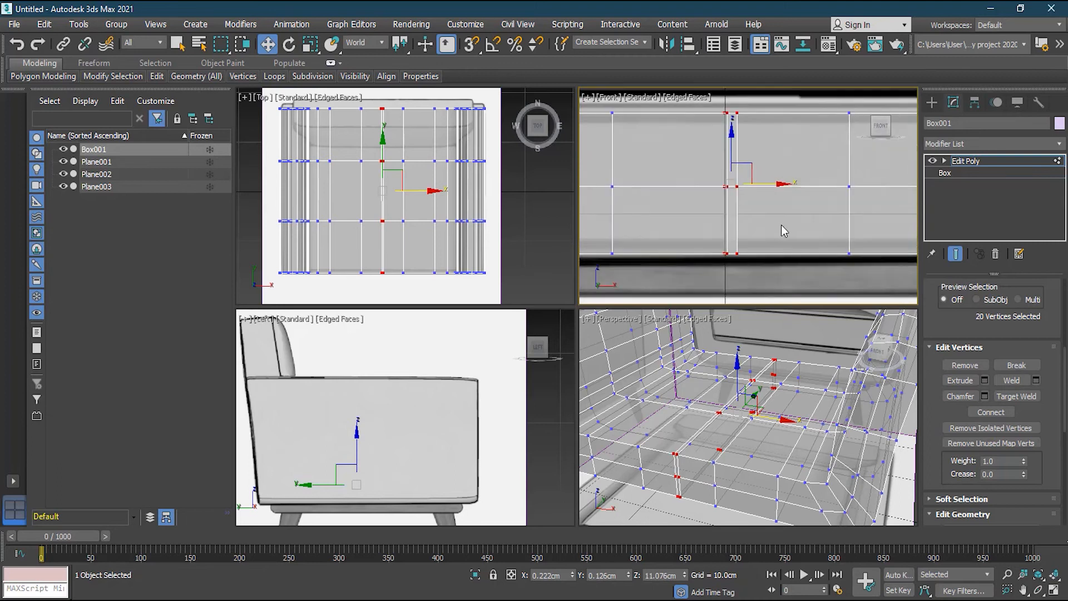
click(1036, 381)
mouse_move(619, 161)
mouse_down()
mouse_move(617, 139)
mouse_move(619, 161)
mouse_up()
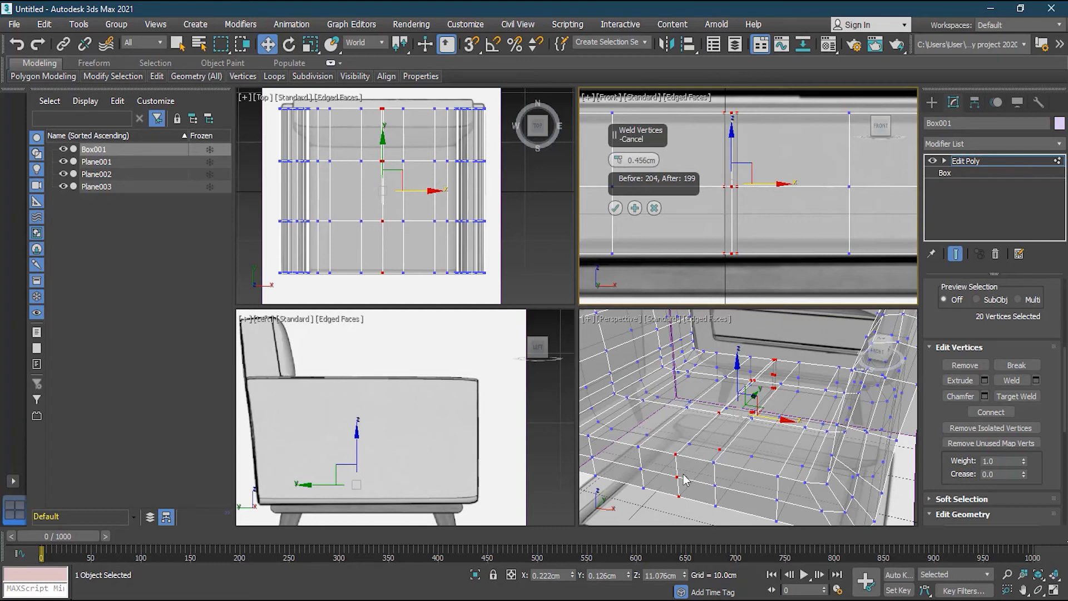
scroll(687, 481, up, 2)
scroll(808, 341, up, 4)
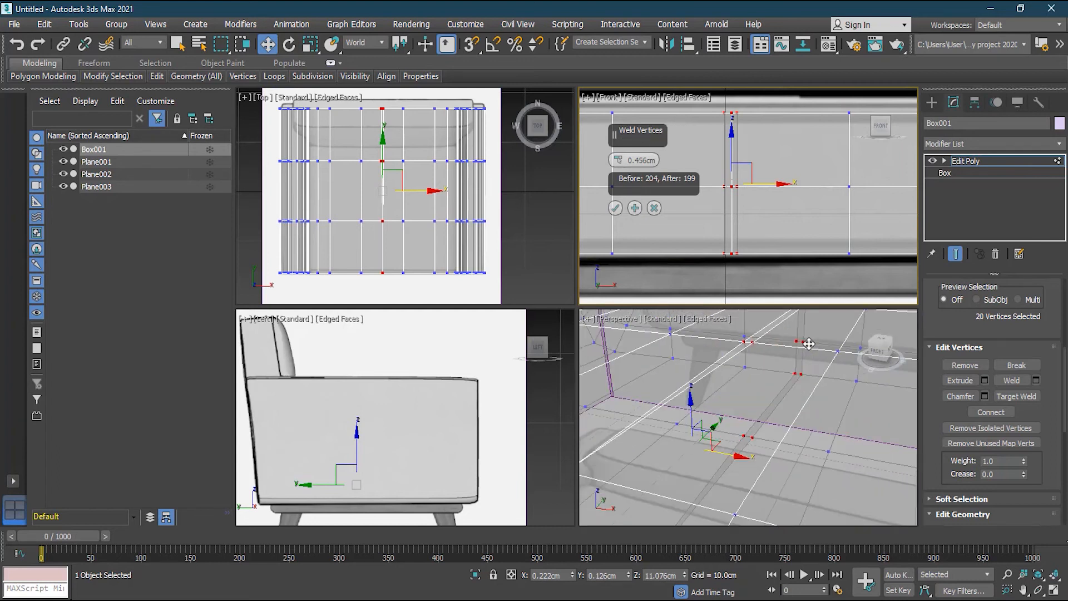
middle_drag(817, 351, 805, 386)
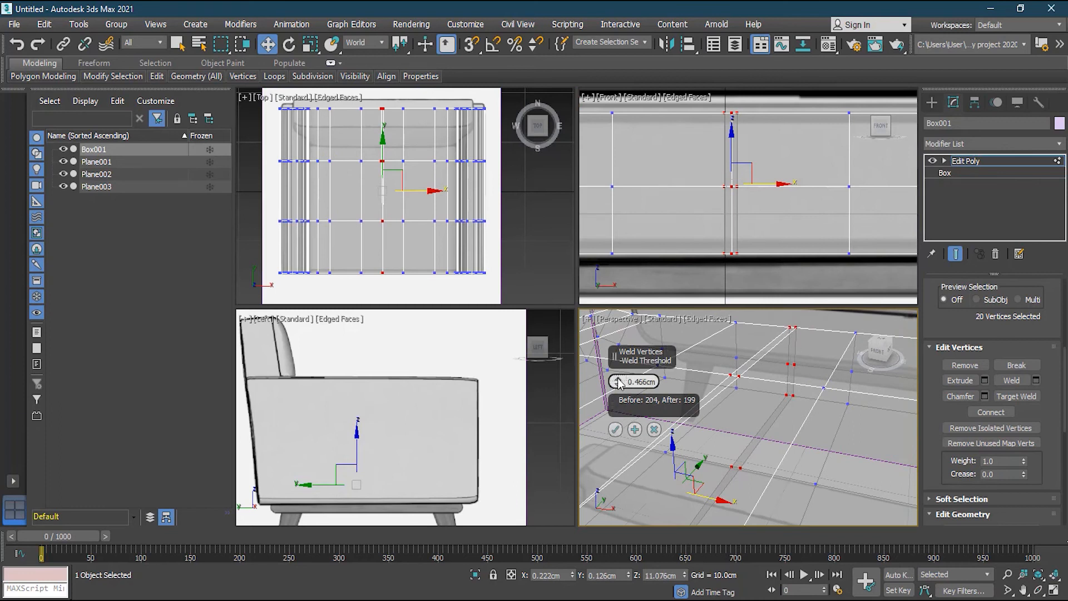
drag(620, 383, 619, 382)
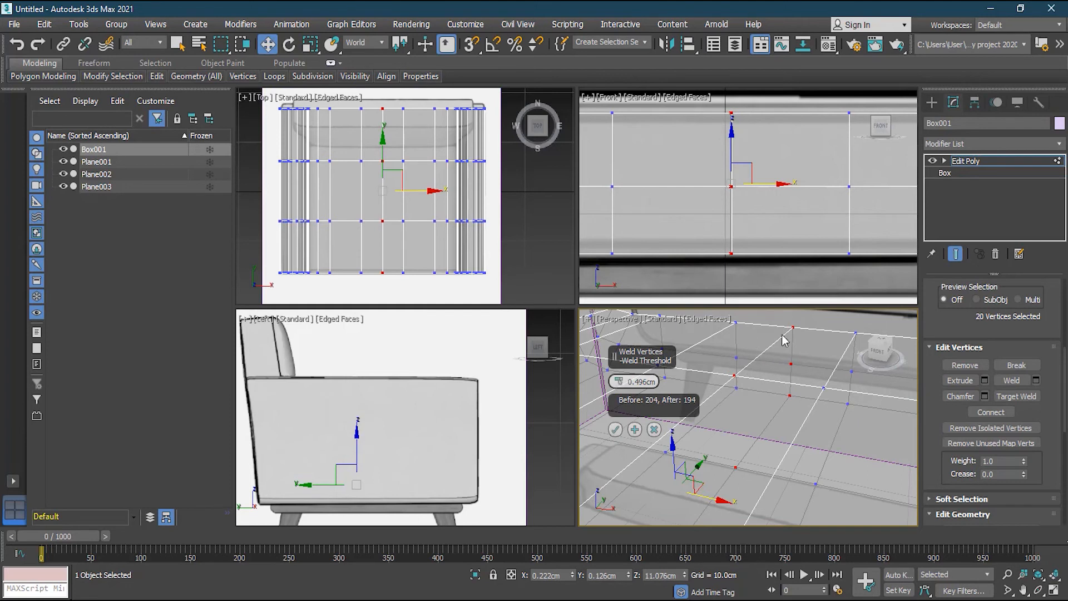
scroll(781, 407, down, 2)
middle_drag(793, 399, 837, 352)
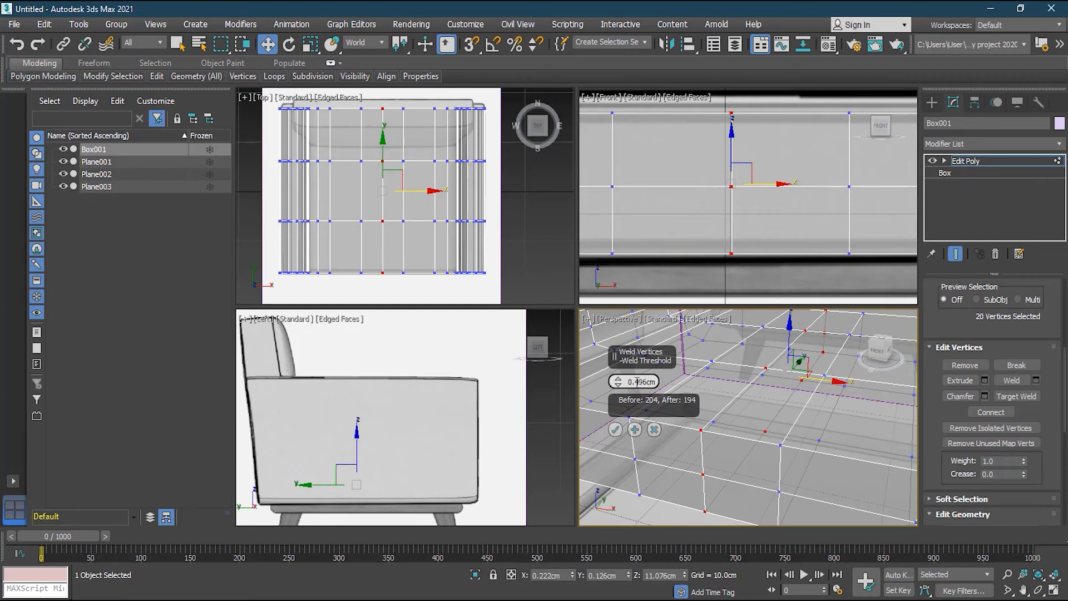
click(616, 430)
Step: Select the frame as an element and inspect it around the seam to check that both halves form one continuous piece
scroll(744, 187, down, 2)
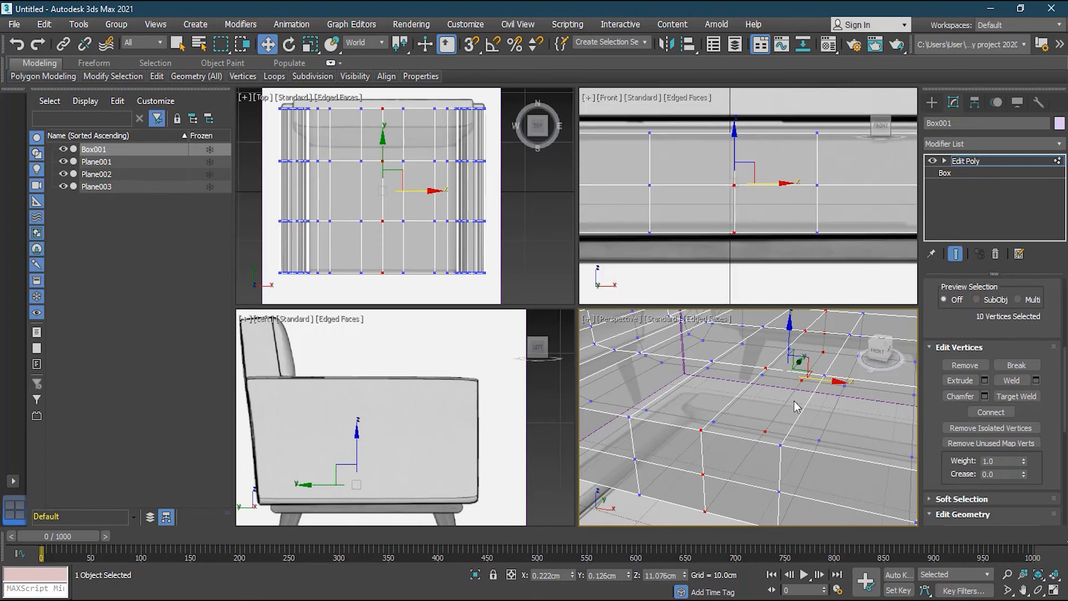
scroll(798, 406, down, 1)
alt+middle_drag(783, 435, 831, 389)
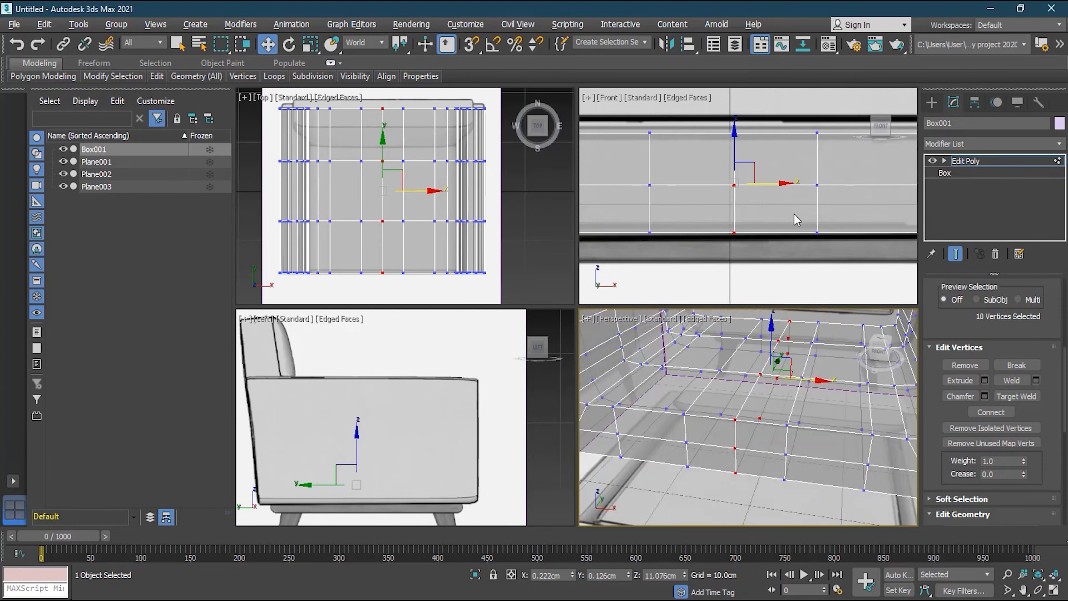
scroll(803, 230, down, 4)
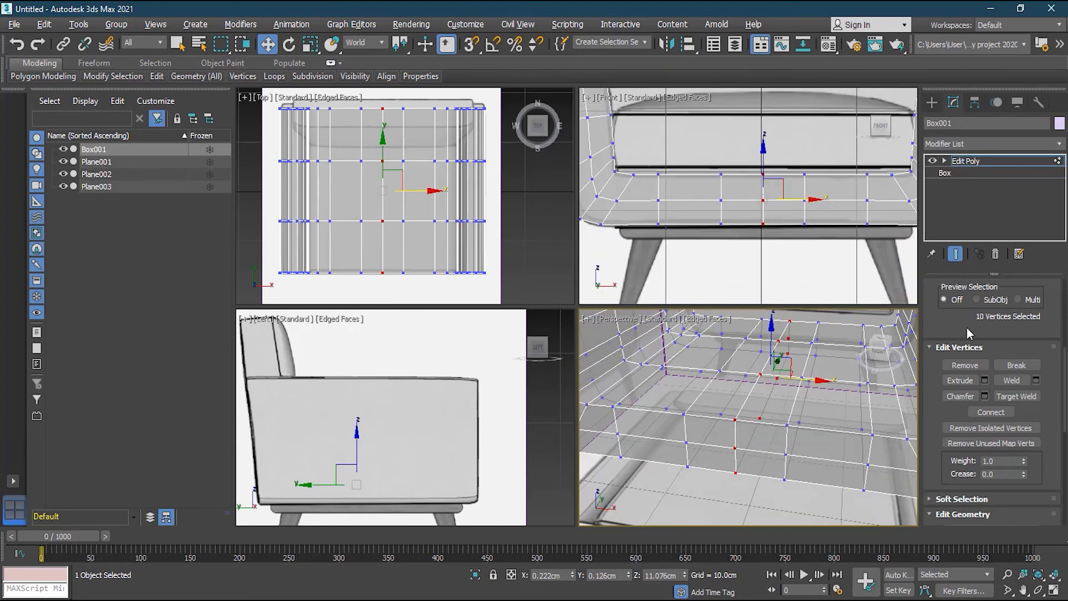
scroll(1021, 387, up, 5)
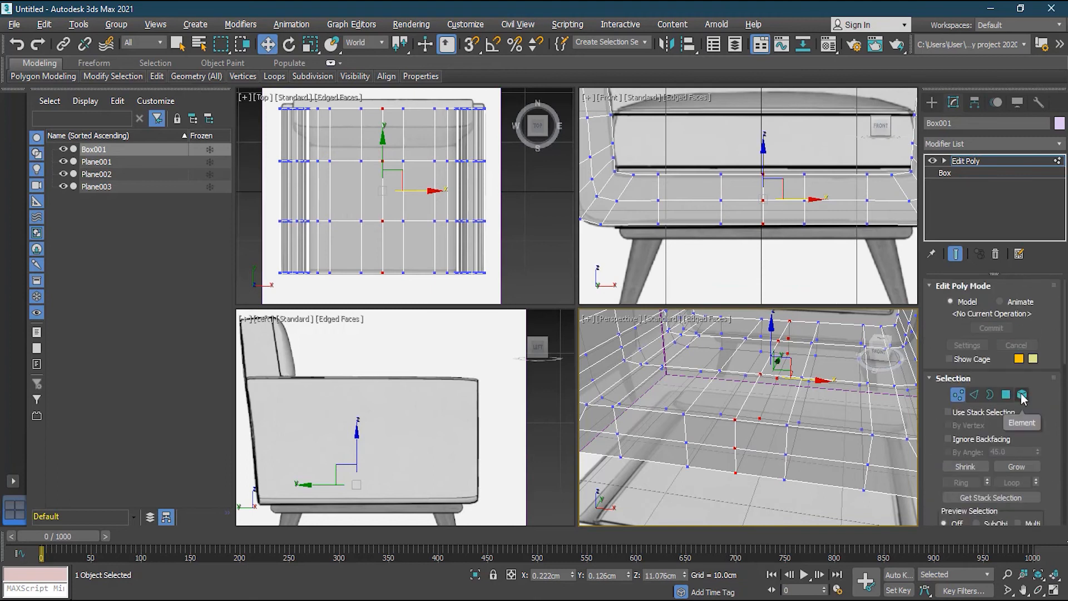
click(1022, 394)
click(827, 210)
click(826, 249)
click(828, 200)
click(813, 249)
click(819, 200)
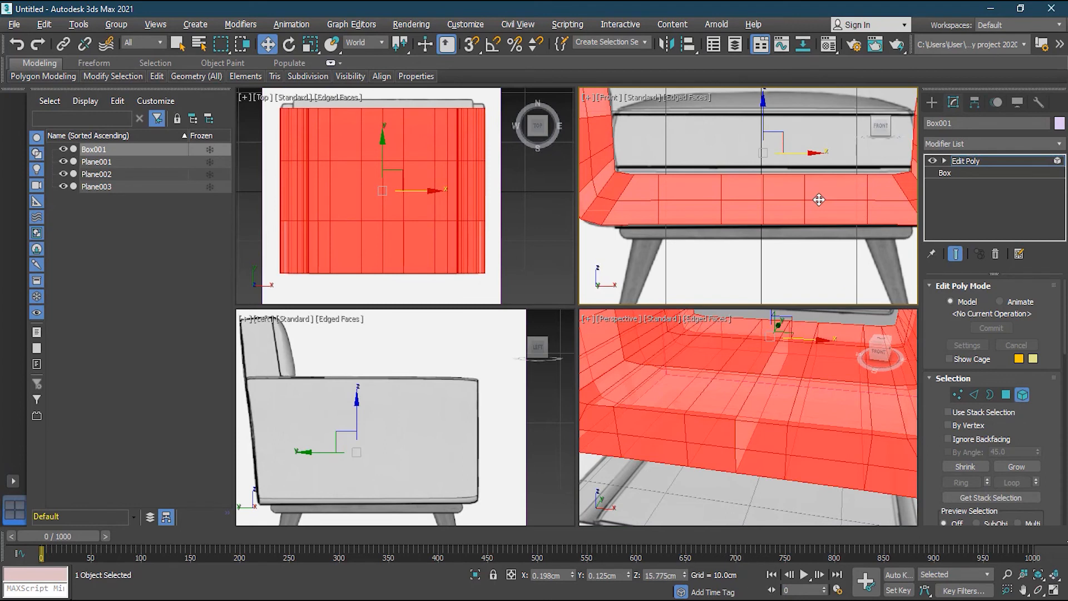
click(814, 248)
click(812, 201)
click(739, 245)
click(712, 203)
click(793, 283)
click(807, 207)
scroll(802, 251, down, 3)
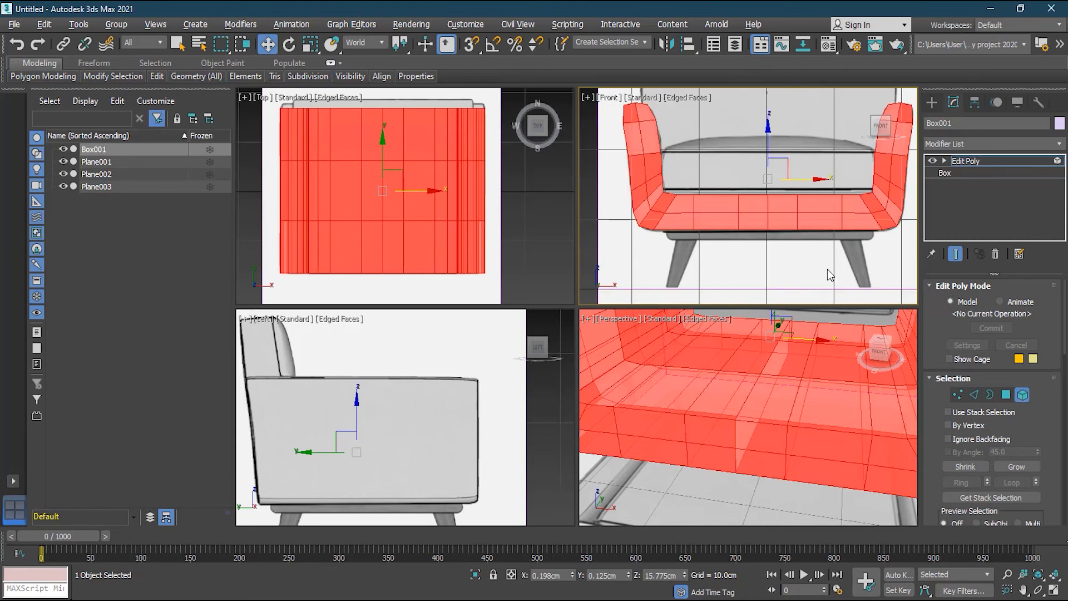
scroll(737, 406, down, 4)
mouse_move(711, 399)
alt+middle_down()
mouse_move(716, 389)
mouse_move(720, 407)
alt+middle_up()
scroll(719, 406, up, 5)
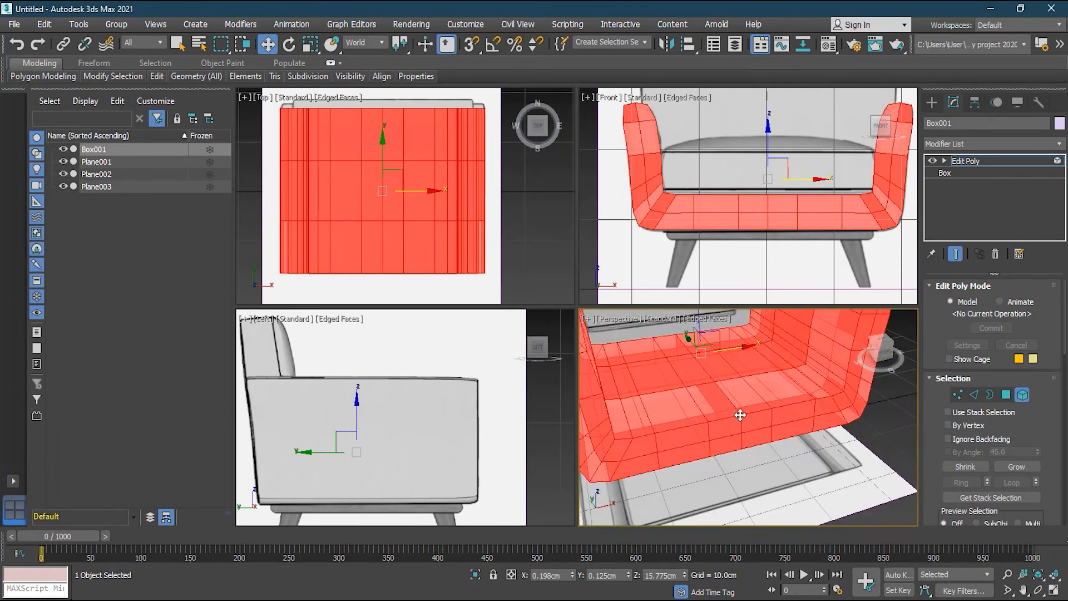
Step: Leave element editing and turn off See-Through display for the chair frame in its object properties
scroll(740, 416, down, 3)
alt+middle_drag(749, 415, 723, 385)
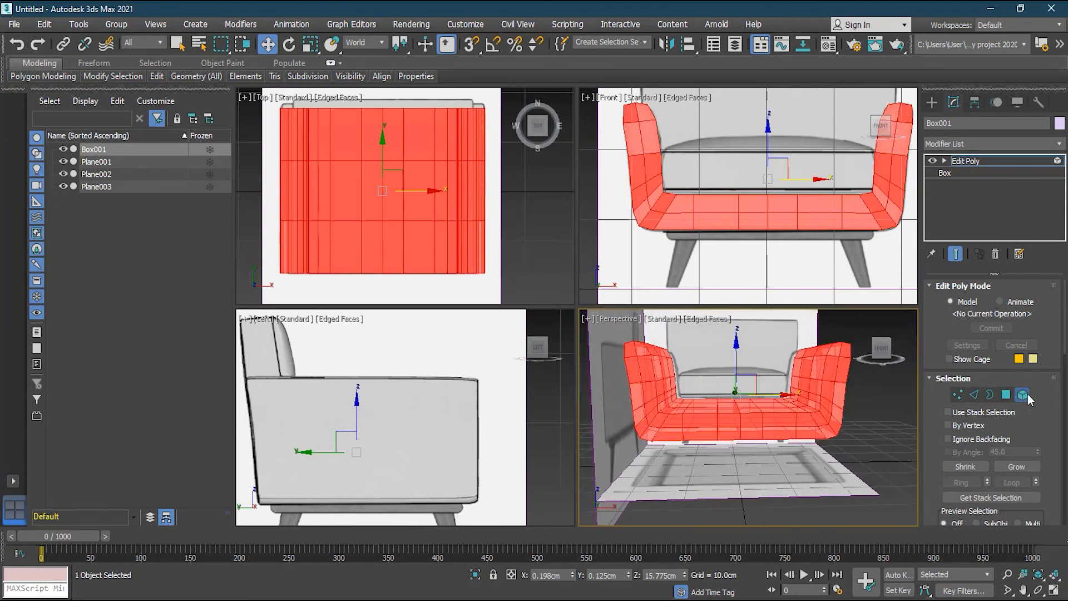
click(1026, 395)
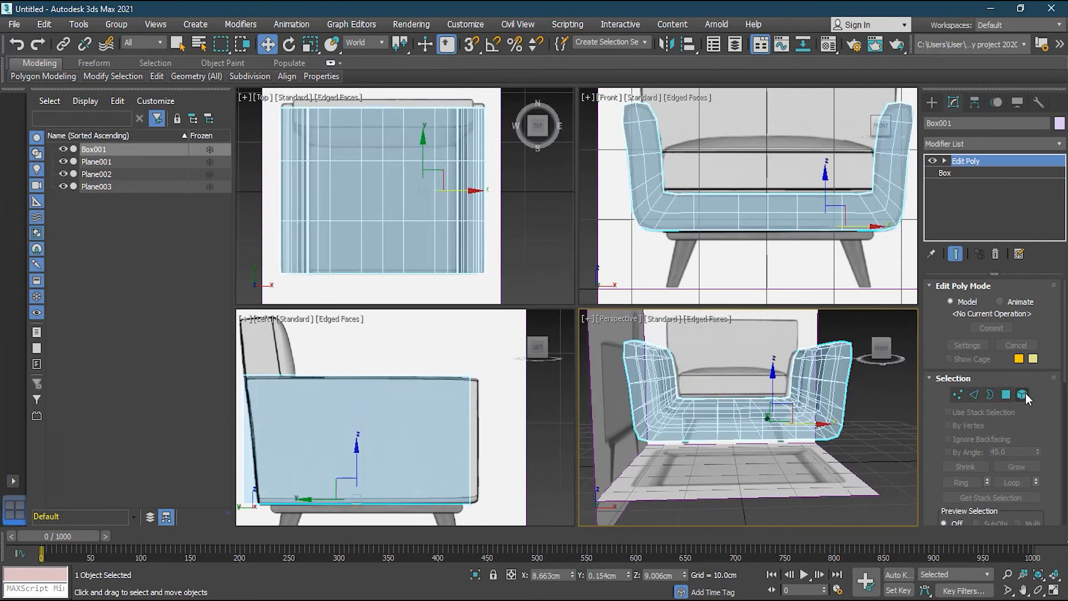
right_click(729, 416)
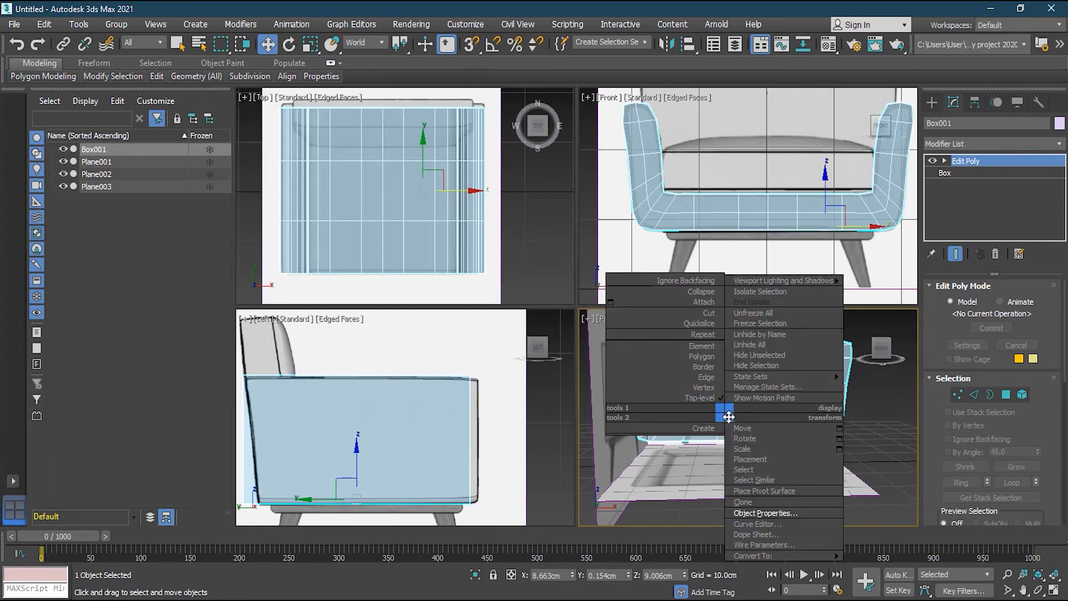
click(775, 513)
click(462, 319)
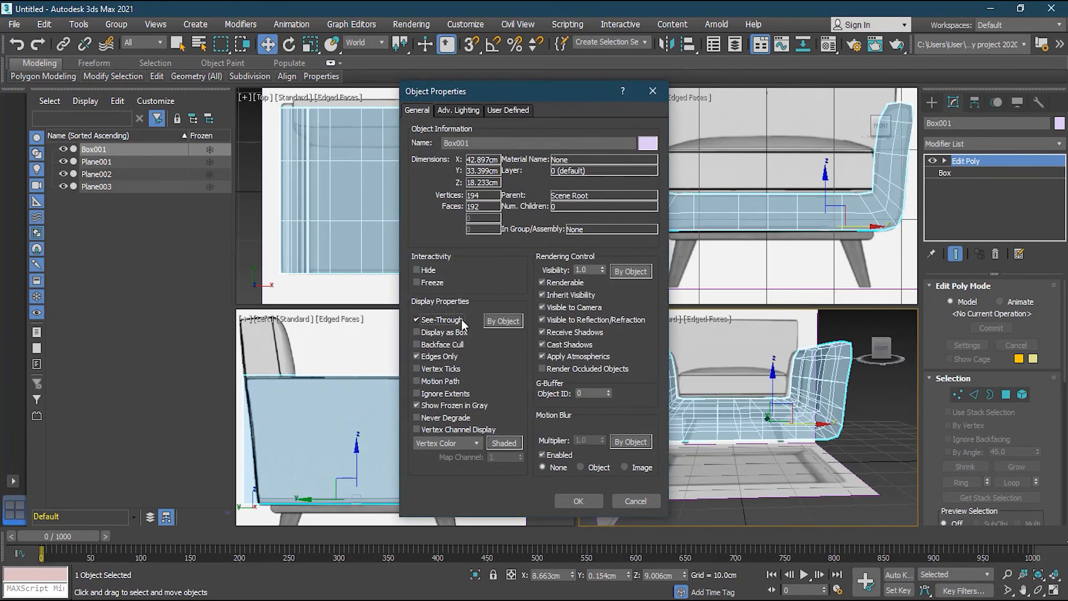
click(579, 501)
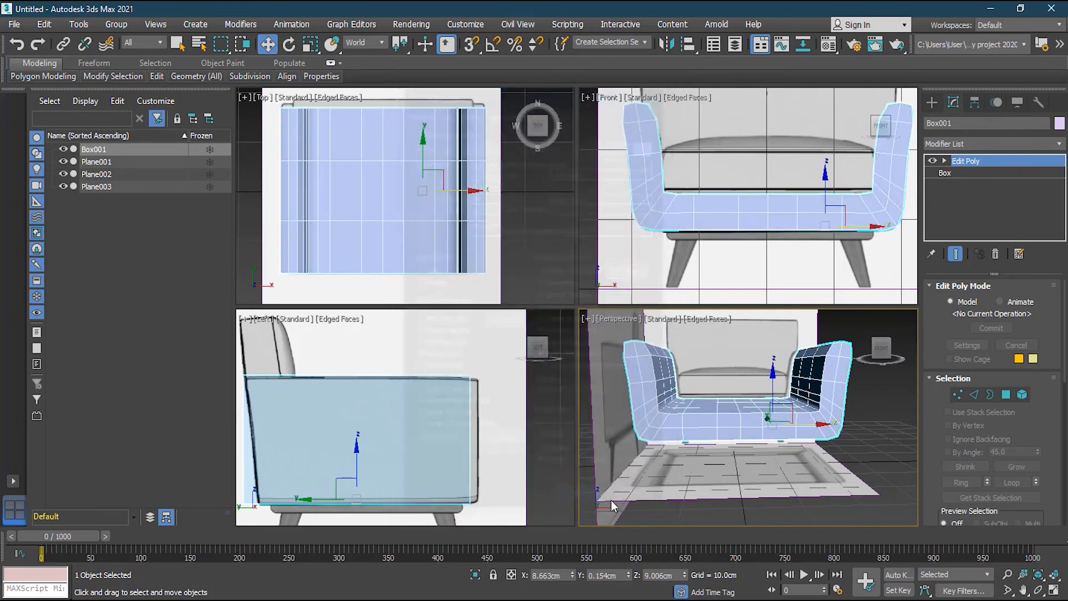
mouse_move(800, 414)
alt+middle_down()
mouse_move(726, 431)
mouse_move(792, 420)
alt+middle_up()
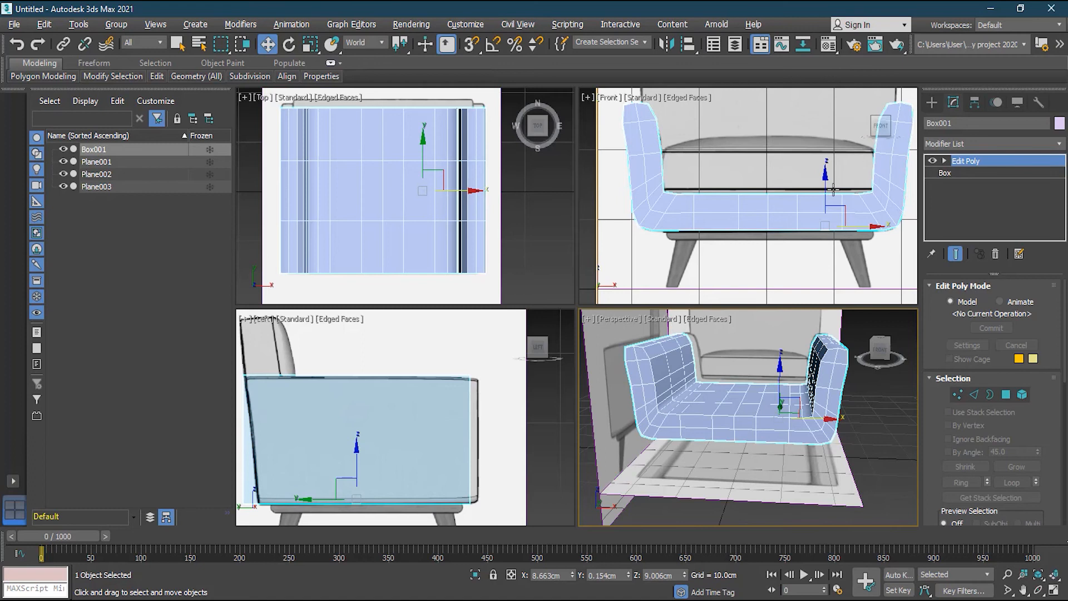
middle_drag(838, 176, 829, 209)
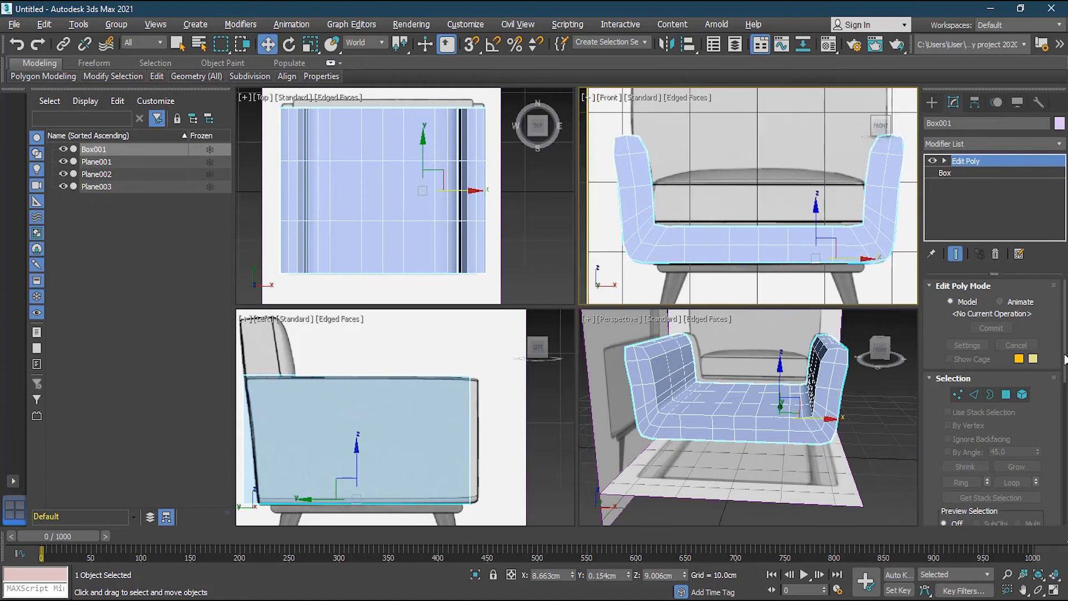
click(959, 395)
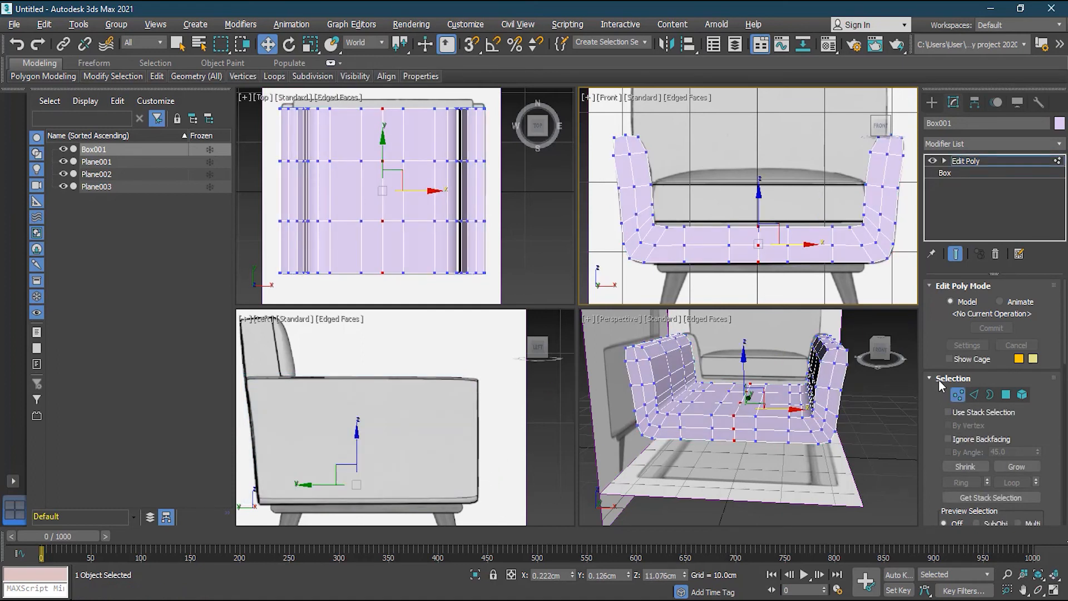
click(958, 395)
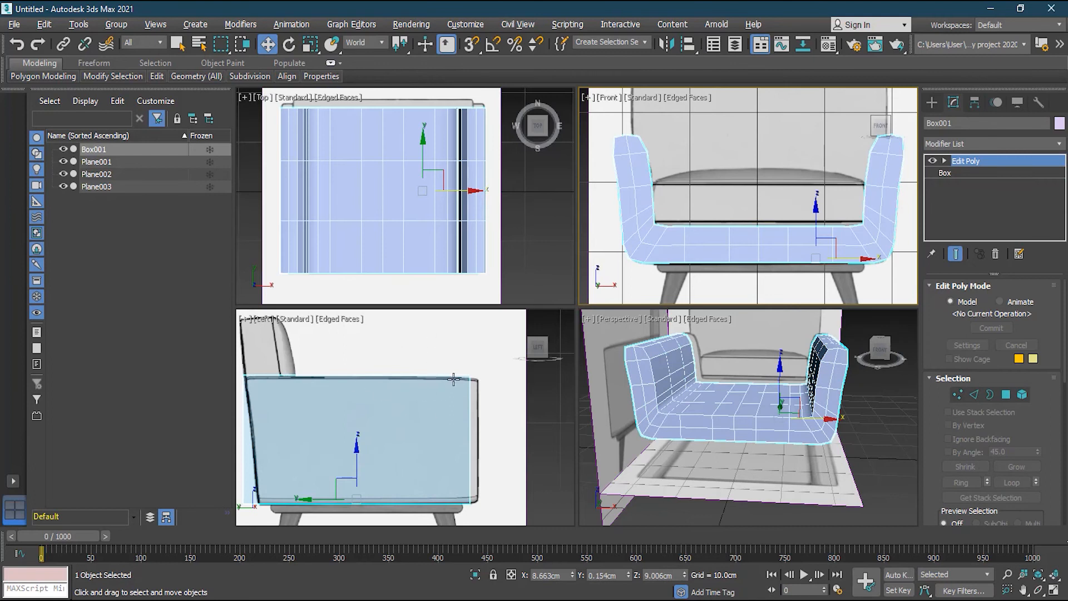
click(958, 394)
click(506, 346)
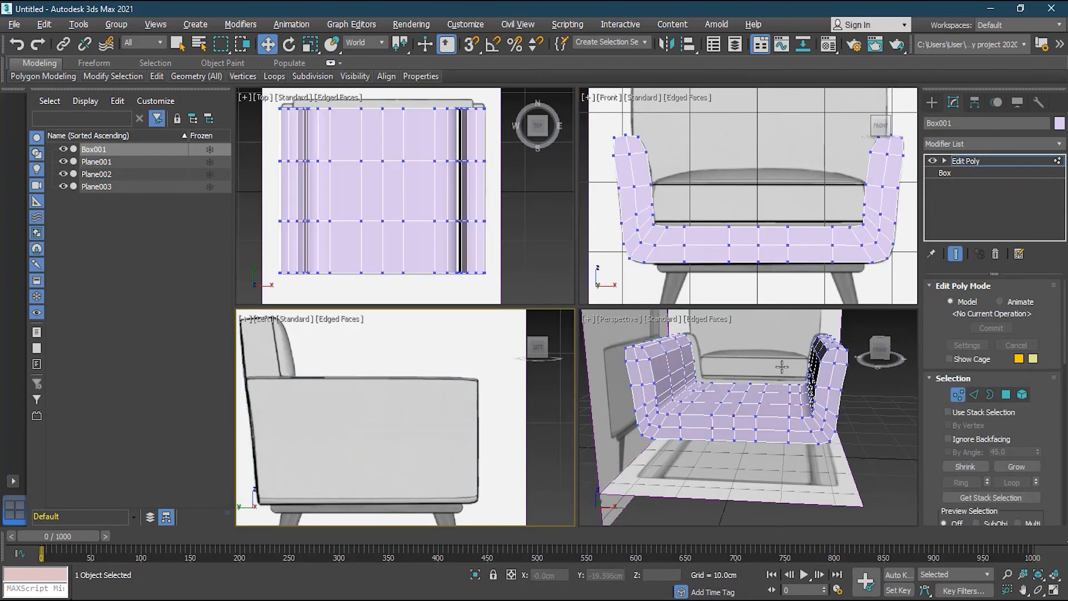
Step: Leave vertex editing and move the side-view blueprint plane to the opposite side of the frame at X 25 cm
click(962, 395)
click(872, 433)
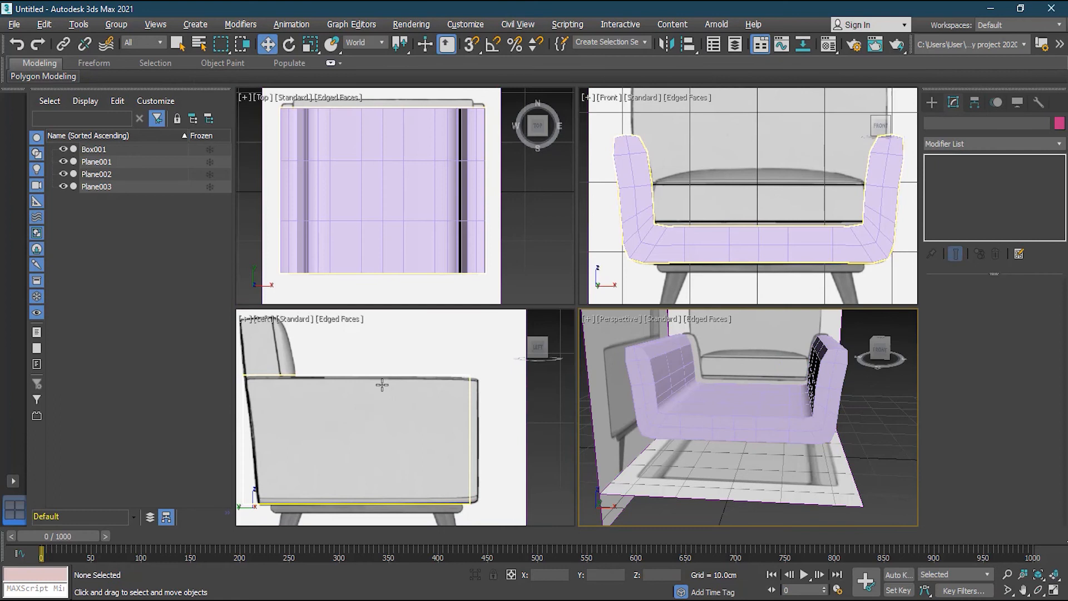
click(369, 341)
scroll(365, 206, down, 4)
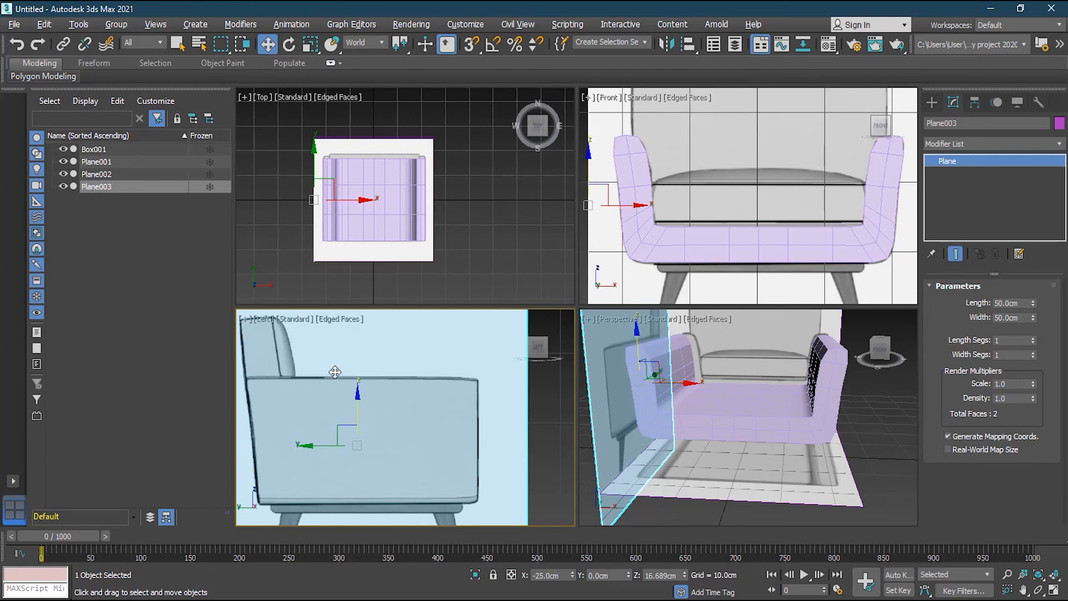
drag(348, 199, 471, 199)
double_click(559, 575)
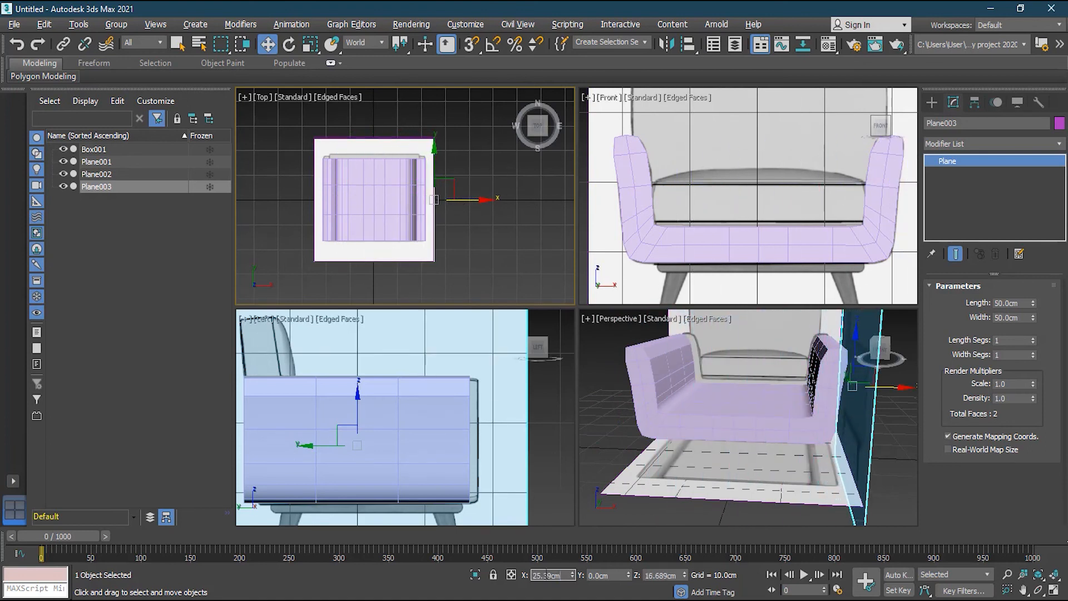
text(25)
key(Return)
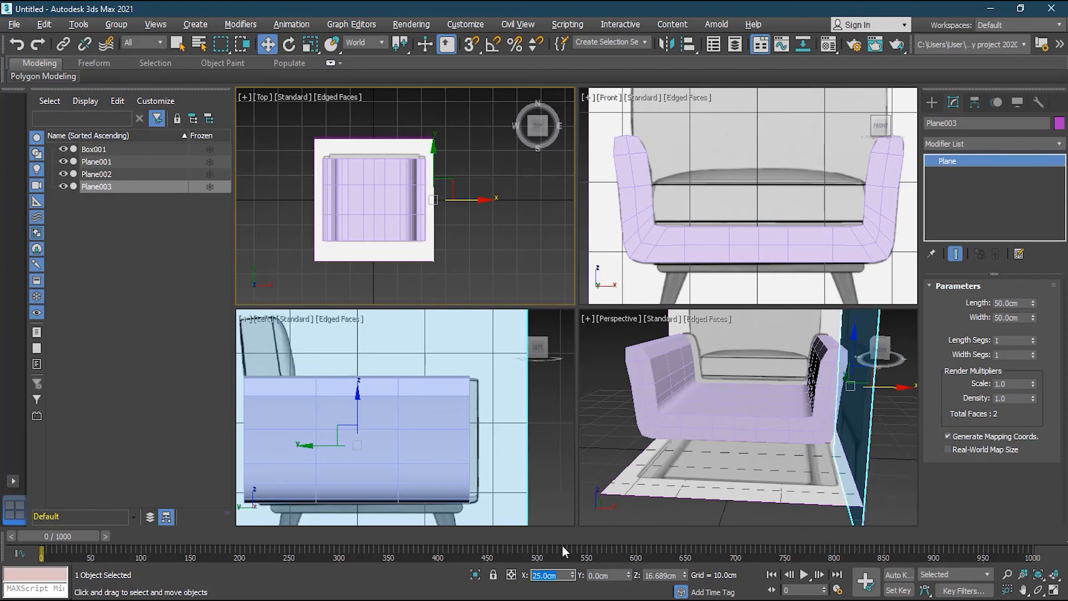
Step: Select the chair frame and turn on See-Through display in its object properties
click(394, 422)
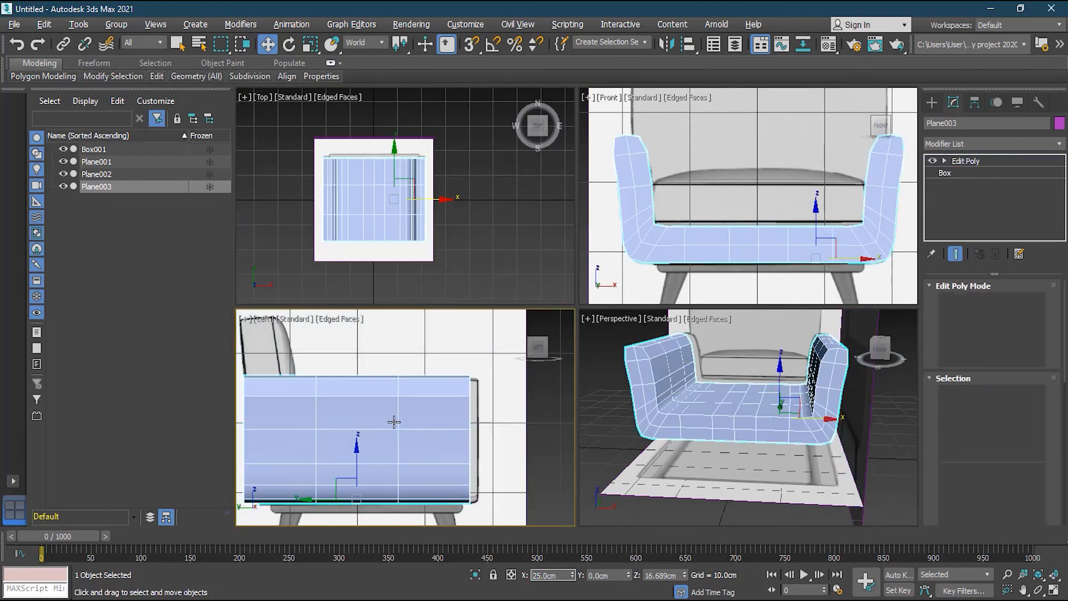
middle_drag(371, 419, 390, 411)
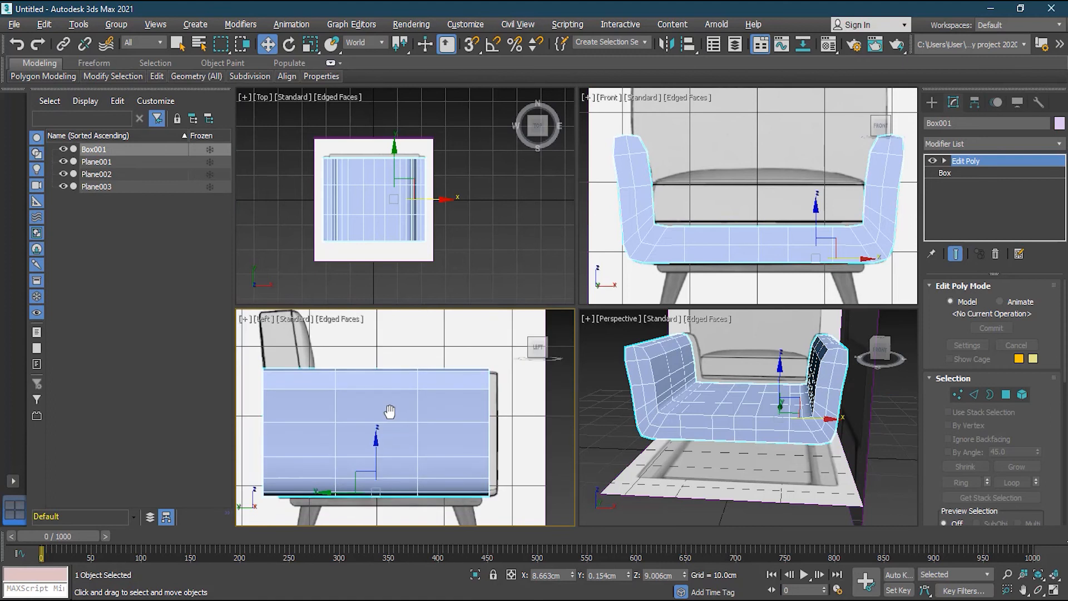
right_click(391, 411)
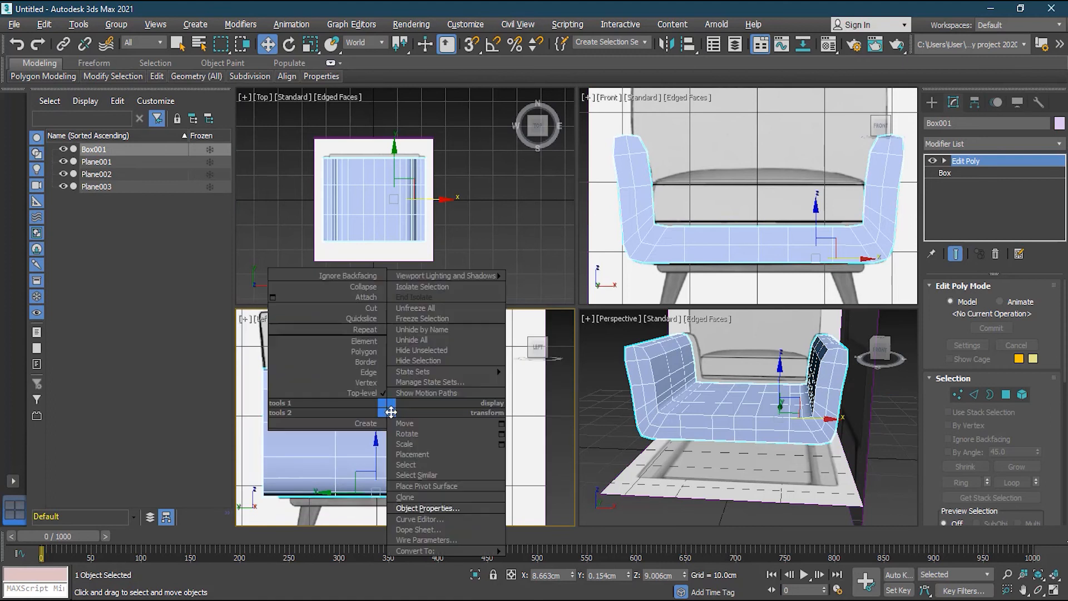
click(439, 509)
click(449, 321)
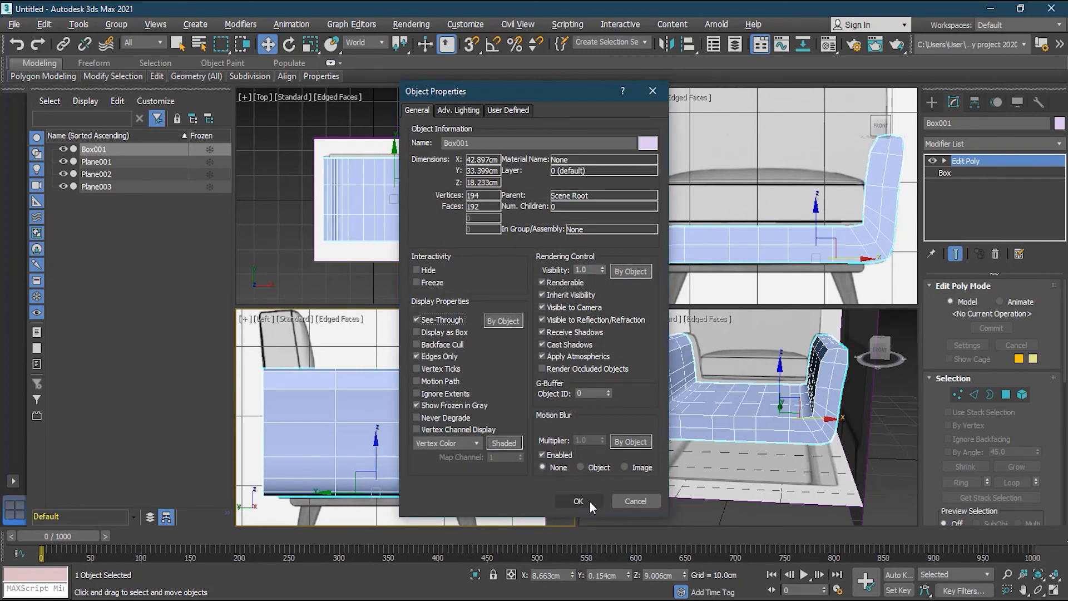
click(589, 499)
Step: Select all vertices at the frame's back end and rotate them to match the slanted back edge of the side blueprint
click(958, 394)
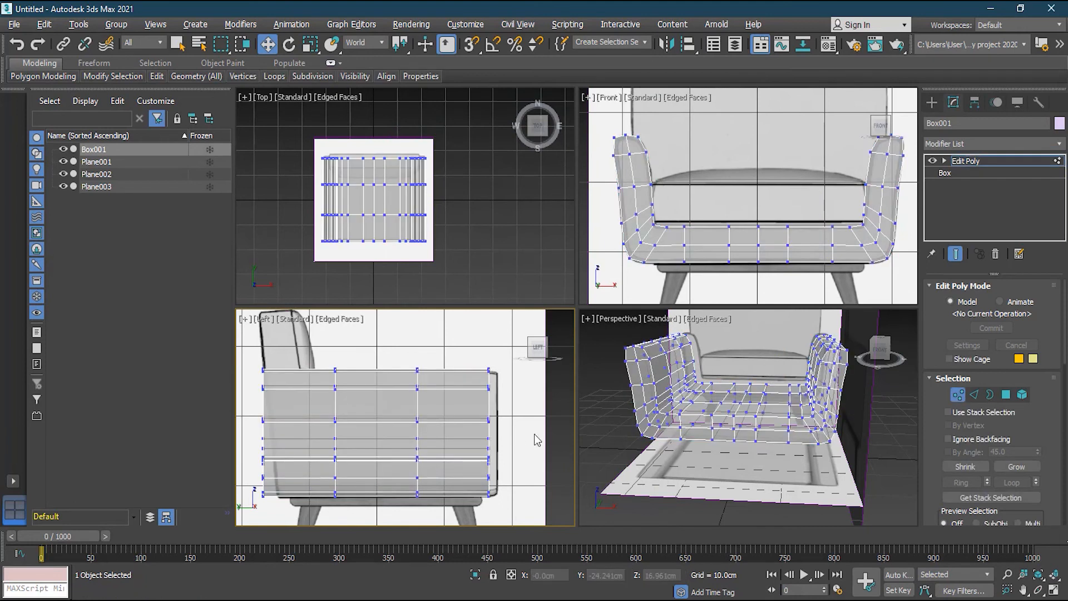
scroll(517, 433, up, 2)
scroll(512, 401, down, 2)
drag(507, 358, 477, 503)
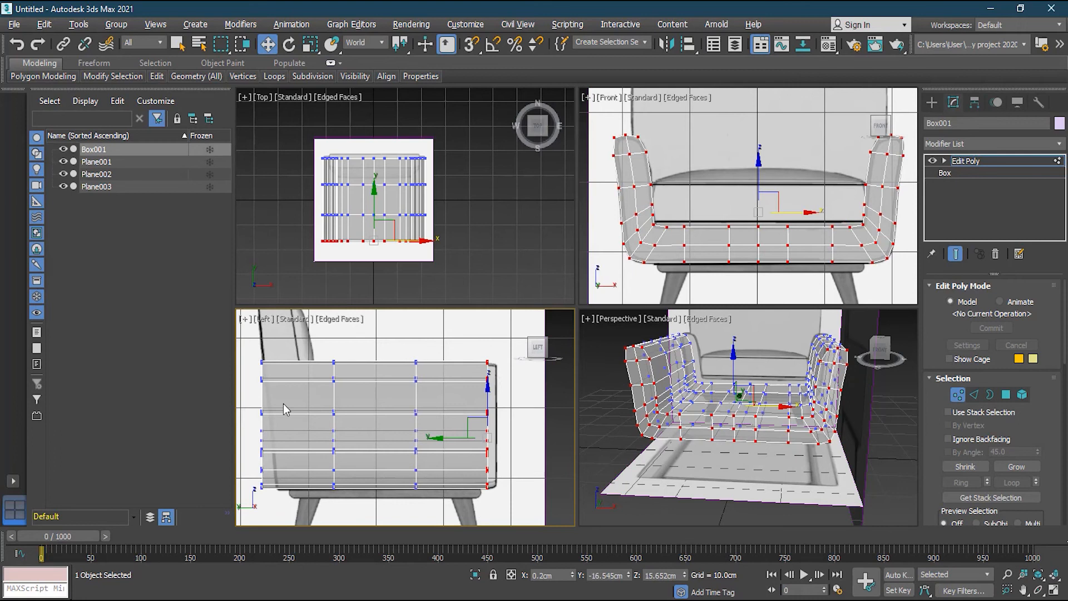
middle_drag(334, 450, 394, 447)
drag(290, 338, 336, 507)
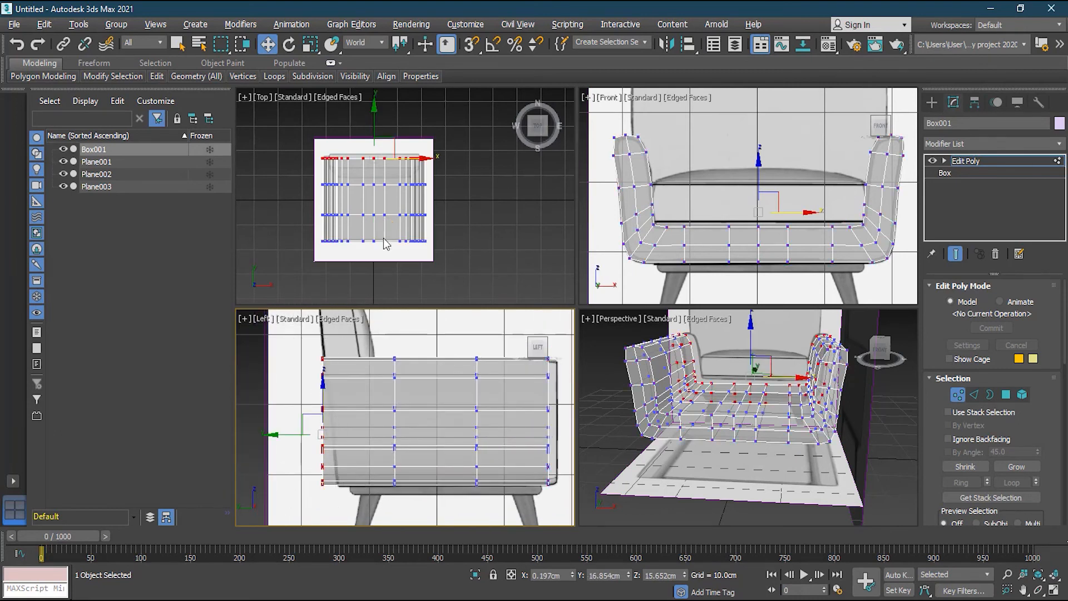
click(289, 45)
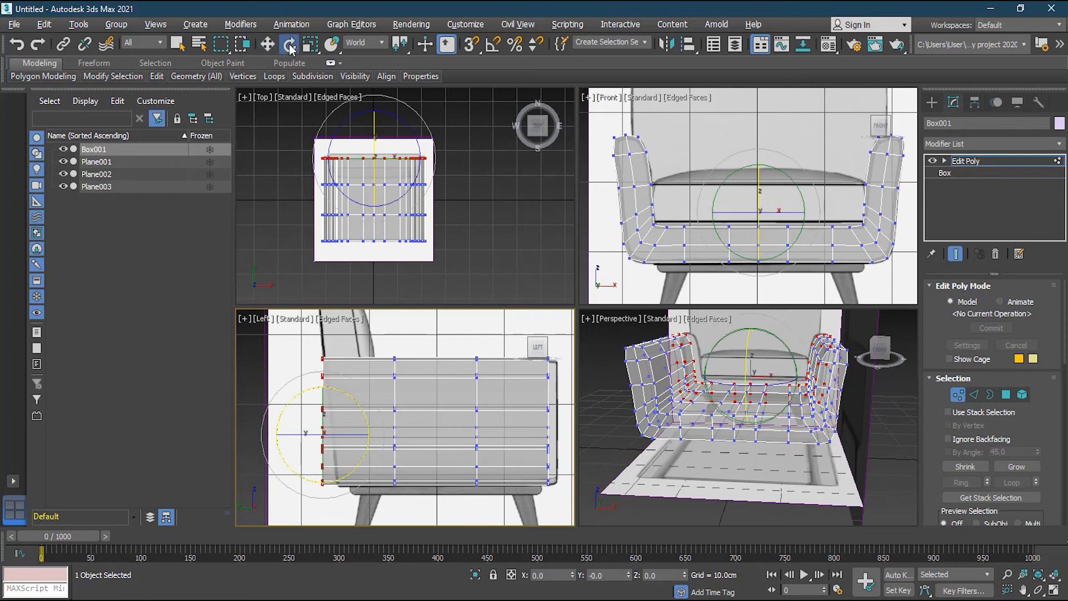
drag(351, 472, 361, 471)
scroll(288, 429, up, 3)
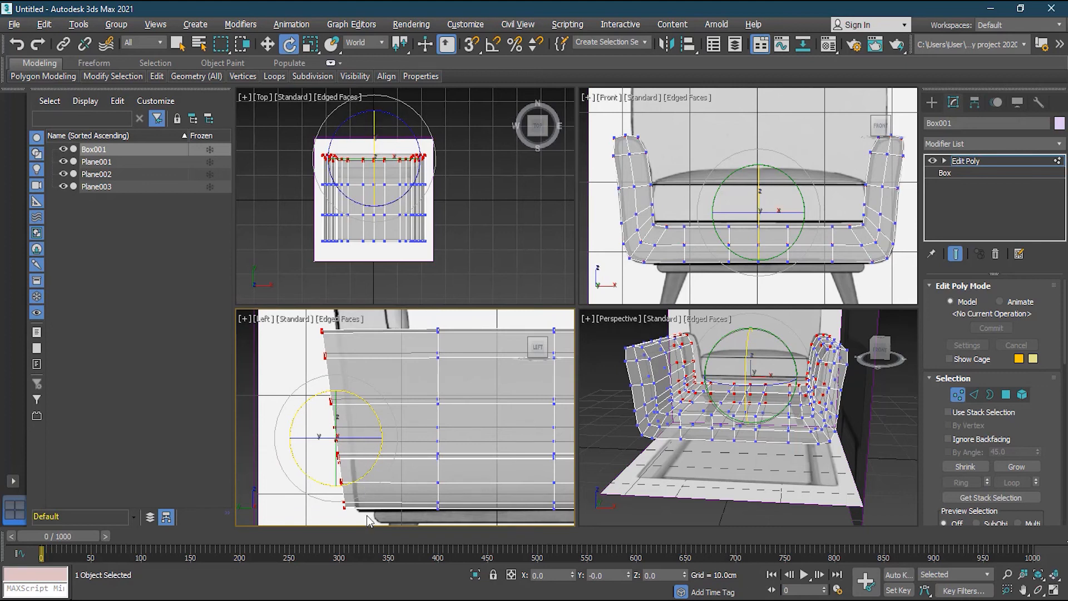
Step: Move the back-end vertices forward onto the blueprint's slanted edge at about Y 15.6 cm and fine-tune their rotation
key(w)
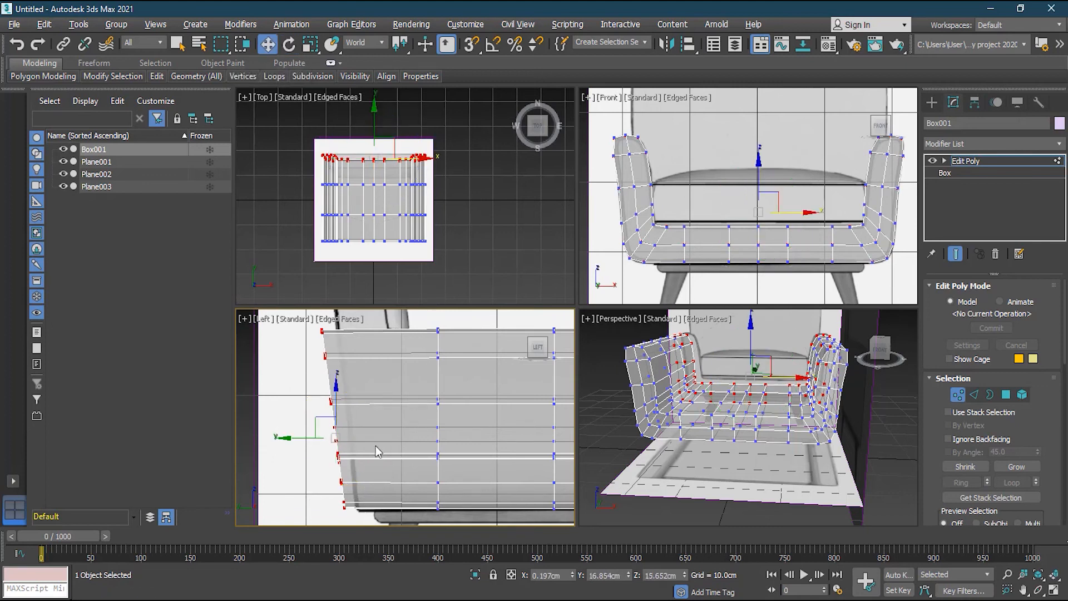
drag(294, 439, 306, 441)
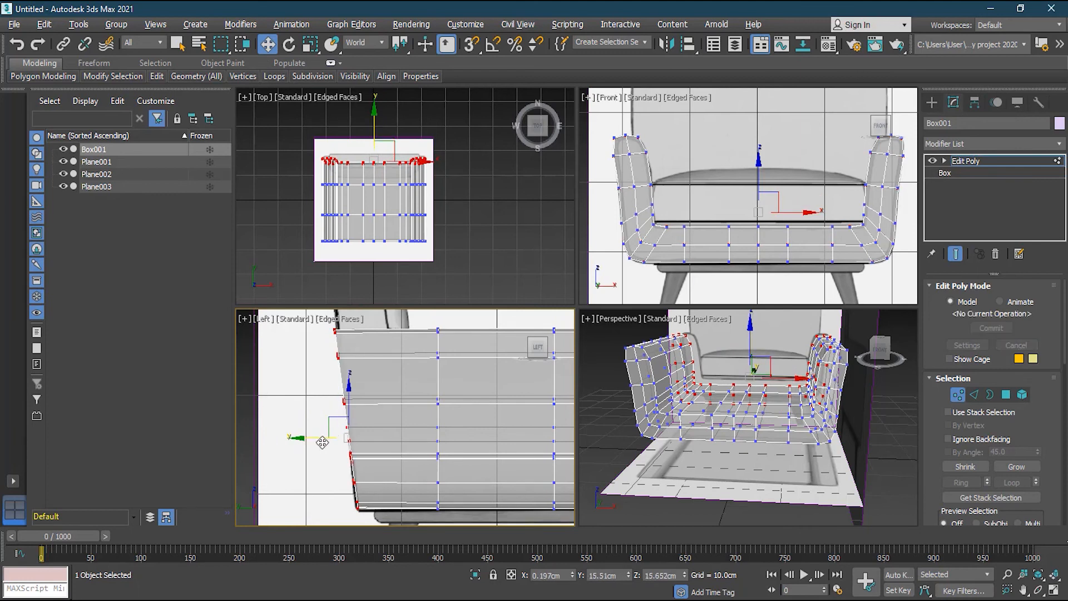
key(e)
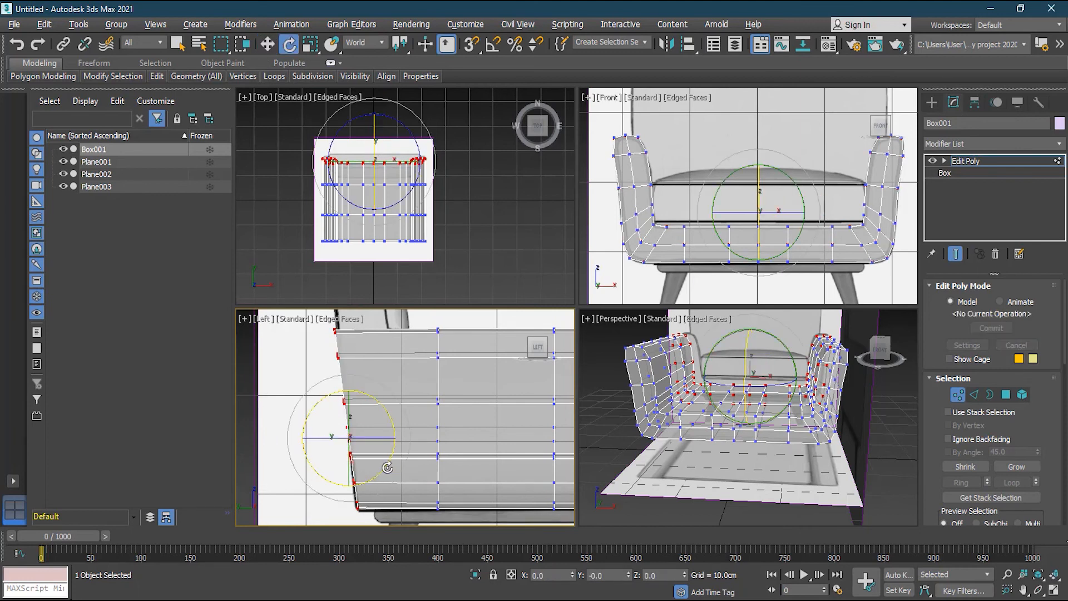
drag(384, 471, 384, 474)
key(w)
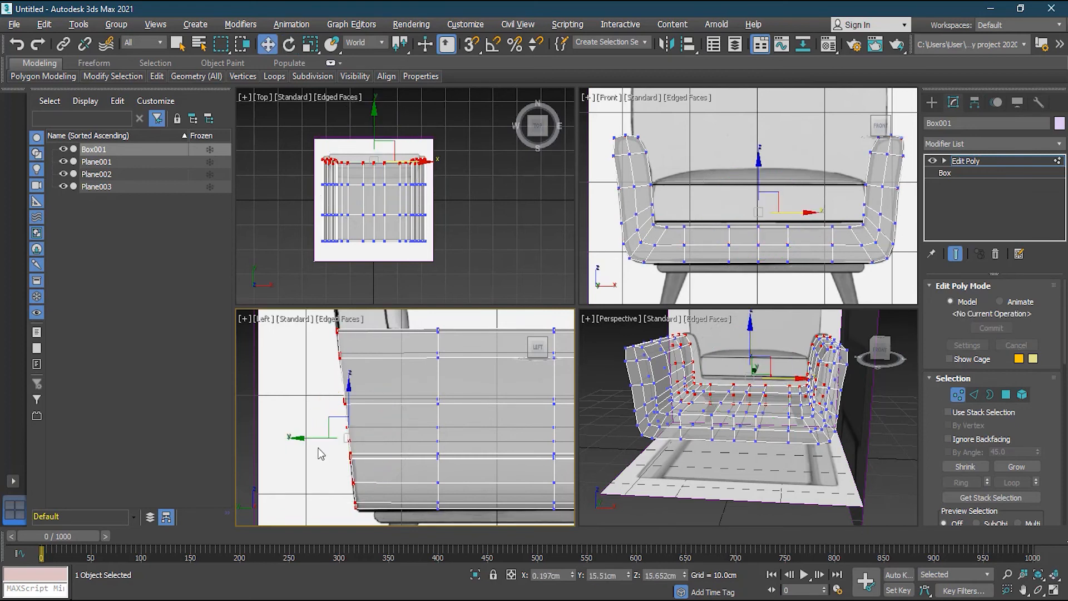
drag(312, 437, 307, 440)
Step: Inspect the frame's front end against the side blueprint and select all polygons of its front segment
middle_drag(472, 424, 234, 415)
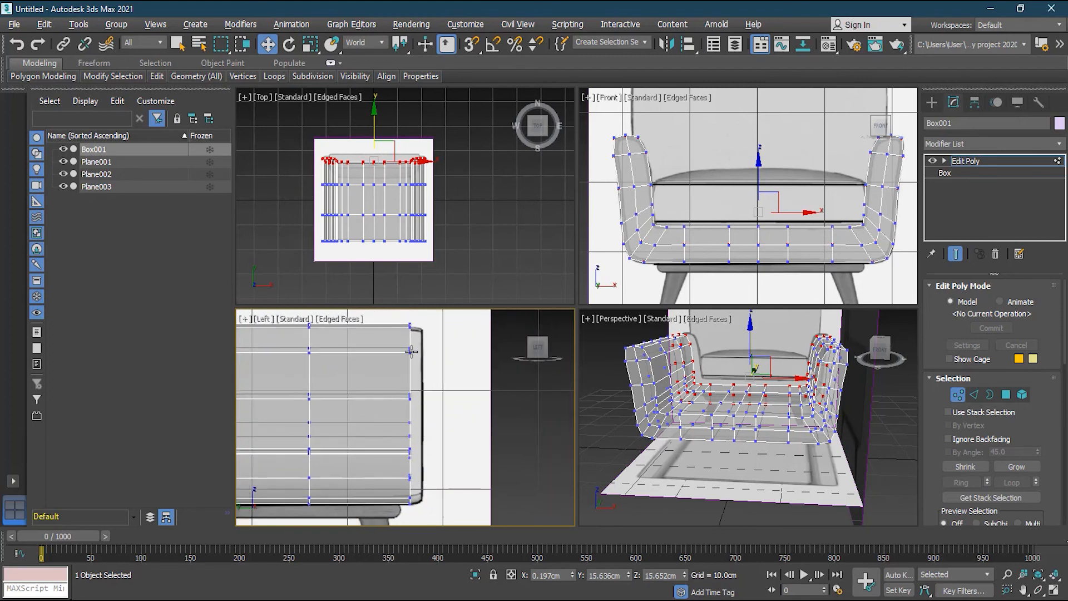
scroll(412, 320, up, 5)
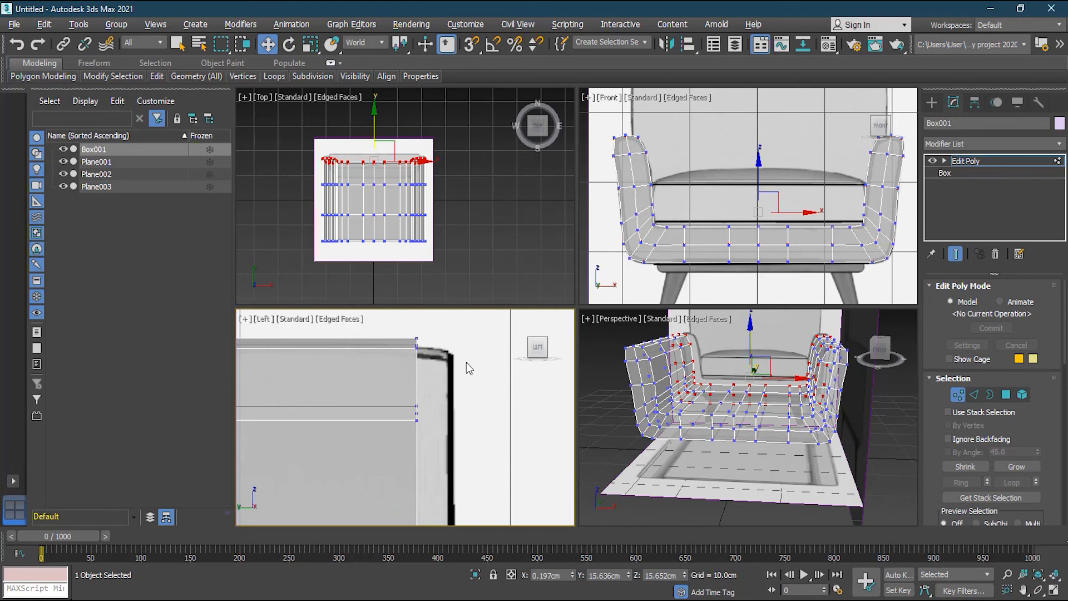
scroll(457, 460, down, 2)
middle_drag(456, 460, 453, 207)
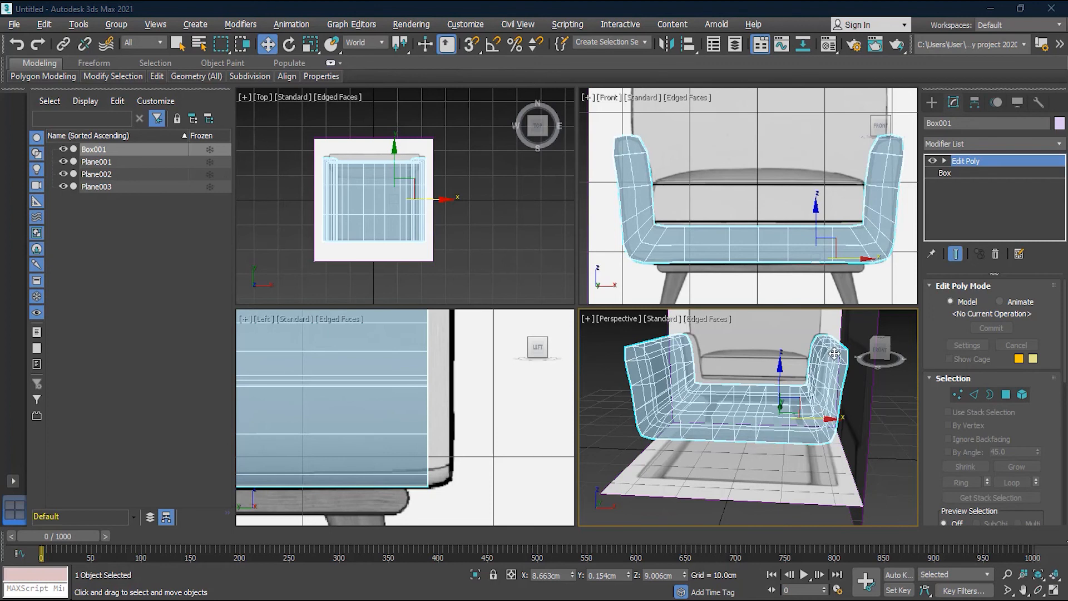
click(996, 395)
click(503, 421)
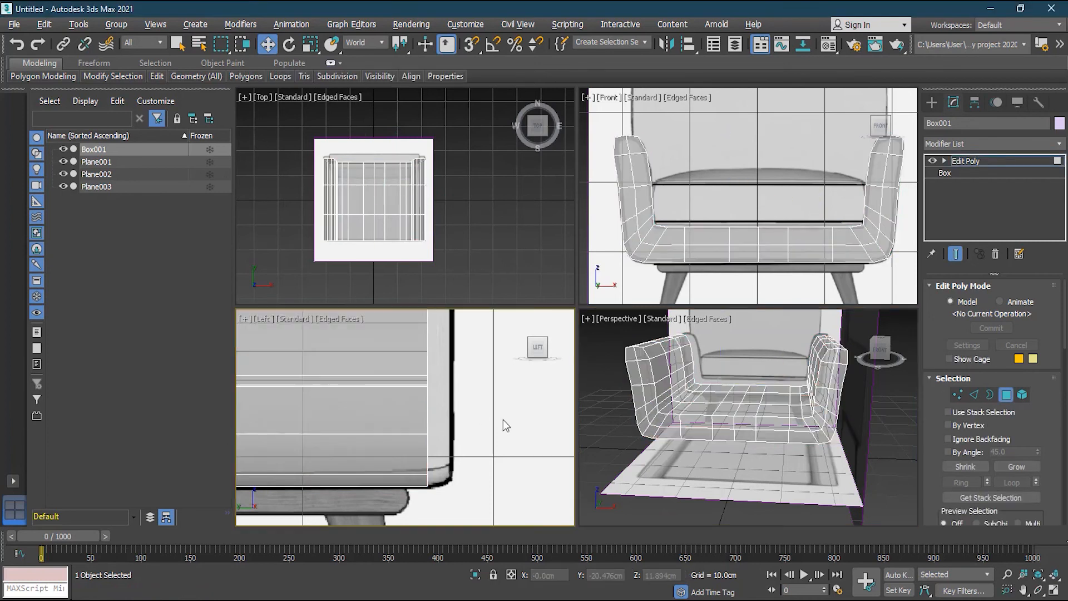
scroll(503, 420, down, 8)
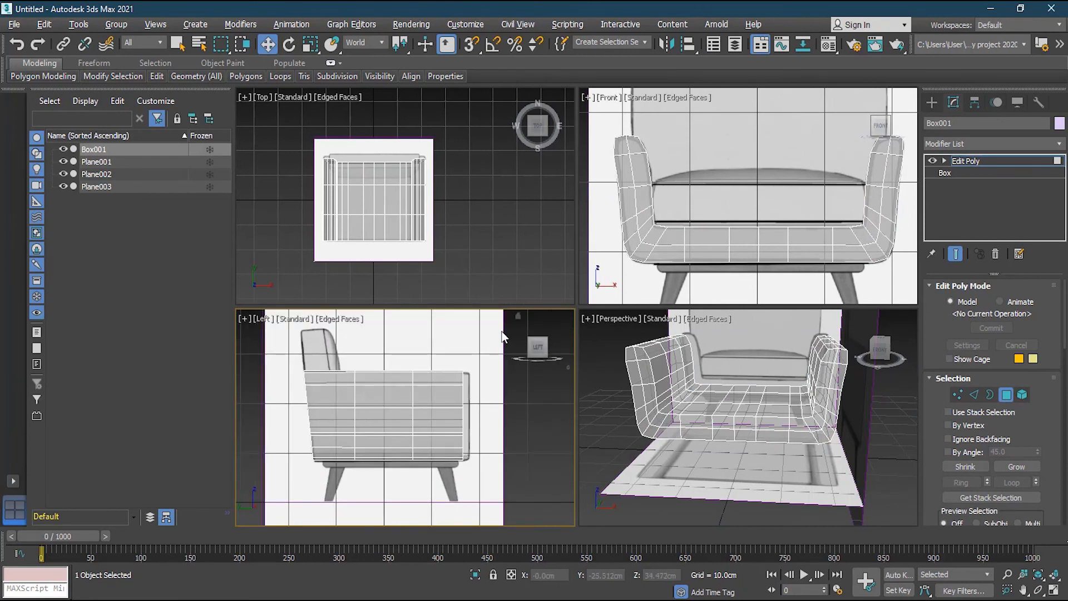
drag(481, 336, 454, 498)
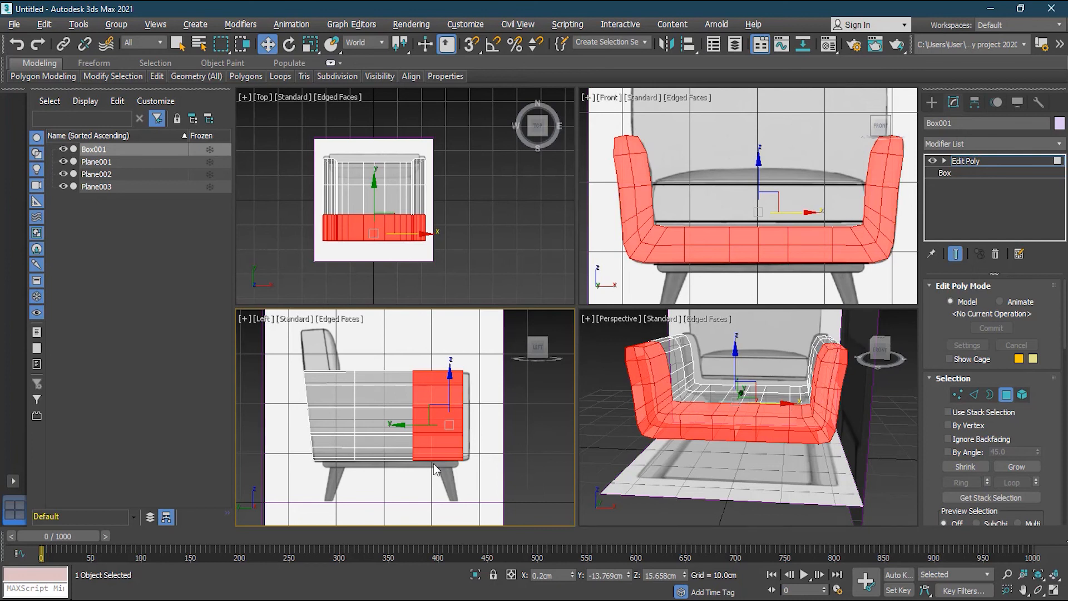
Step: Remove the front segment's side polygons from the selection, keeping only the faces that close the frame's front end
scroll(445, 402, up, 2)
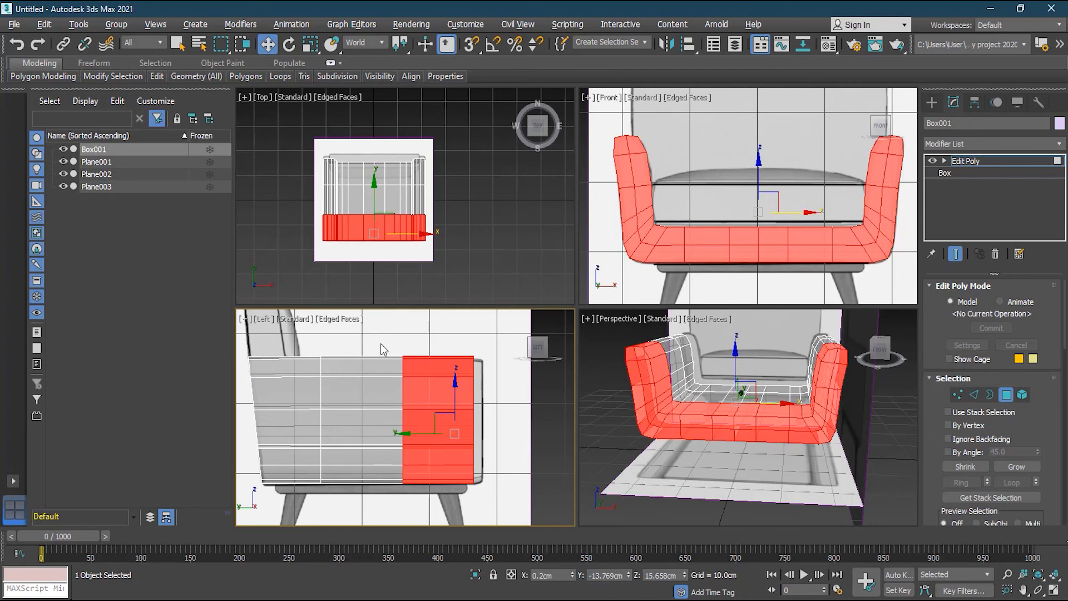
drag(365, 334, 425, 520)
drag(424, 516, 498, 515)
drag(497, 515, 453, 508)
alt+drag(452, 502, 452, 502)
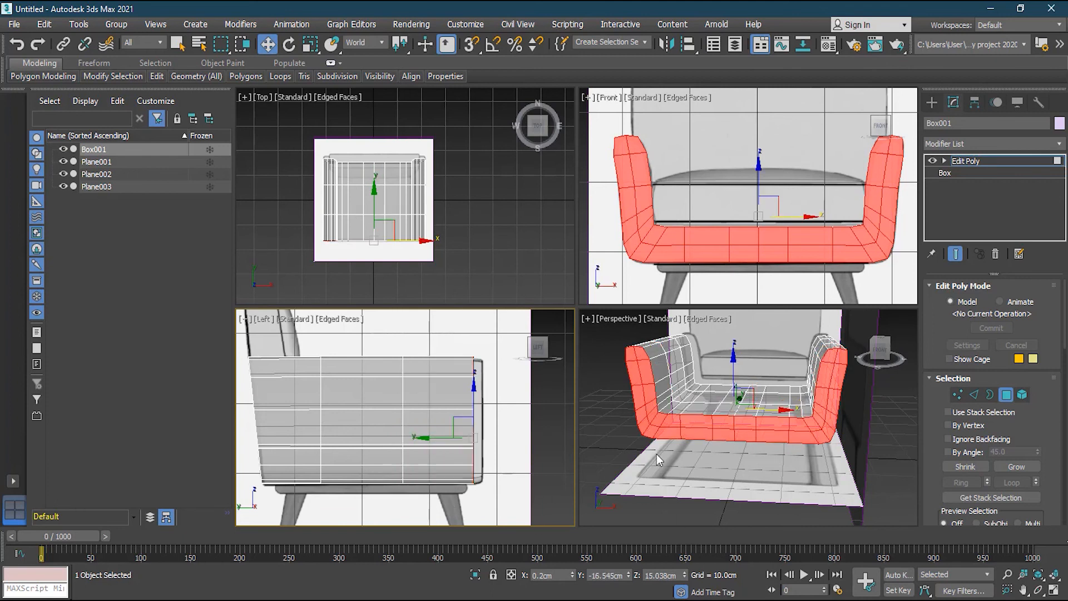
Step: Bevel the selected faces at the frame's front end with a height of 1.338 cm and an outline of -0.44 cm
mouse_move(643, 444)
alt+middle_down()
mouse_move(682, 455)
mouse_move(650, 448)
alt+middle_up()
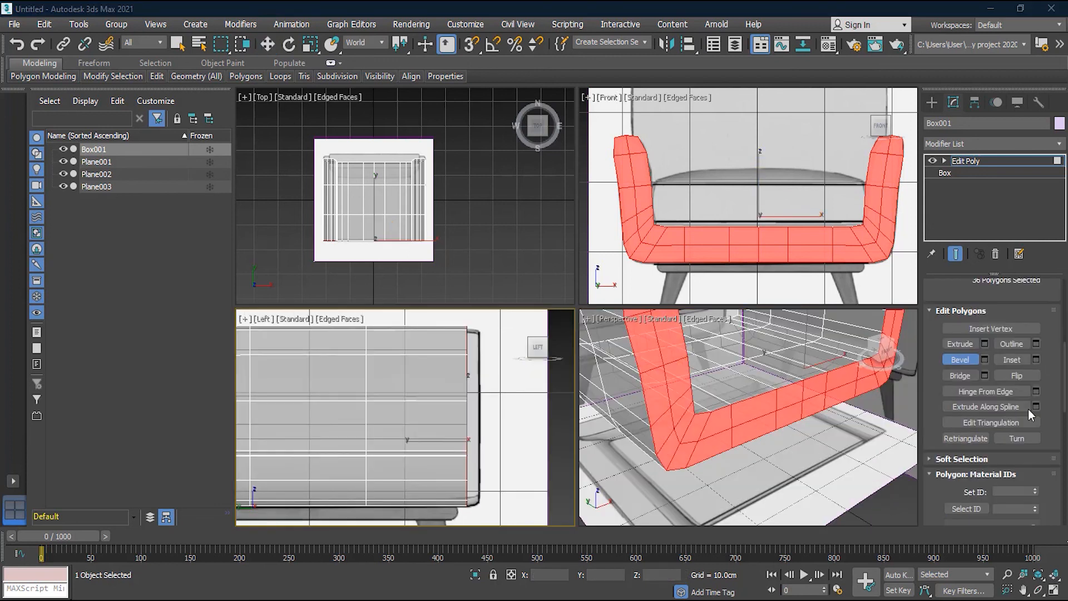
click(986, 358)
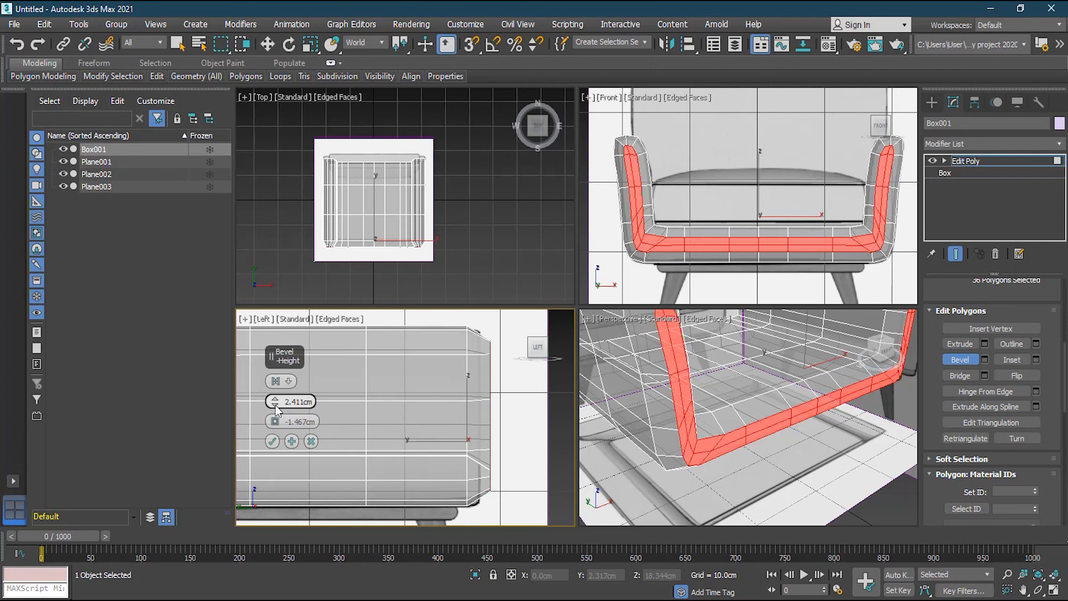
drag(274, 410, 275, 417)
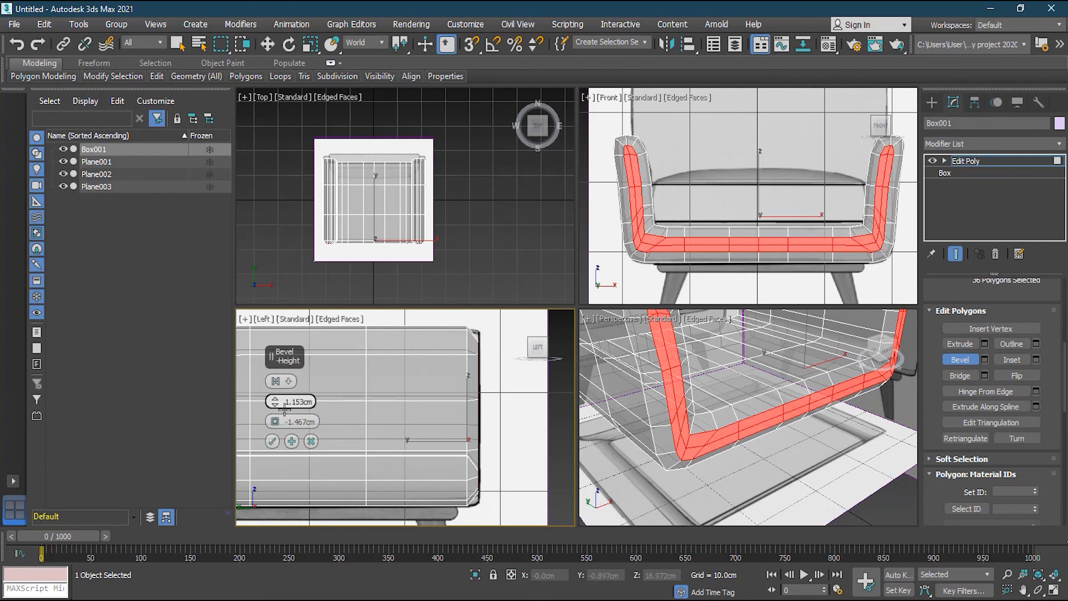
drag(290, 359, 414, 345)
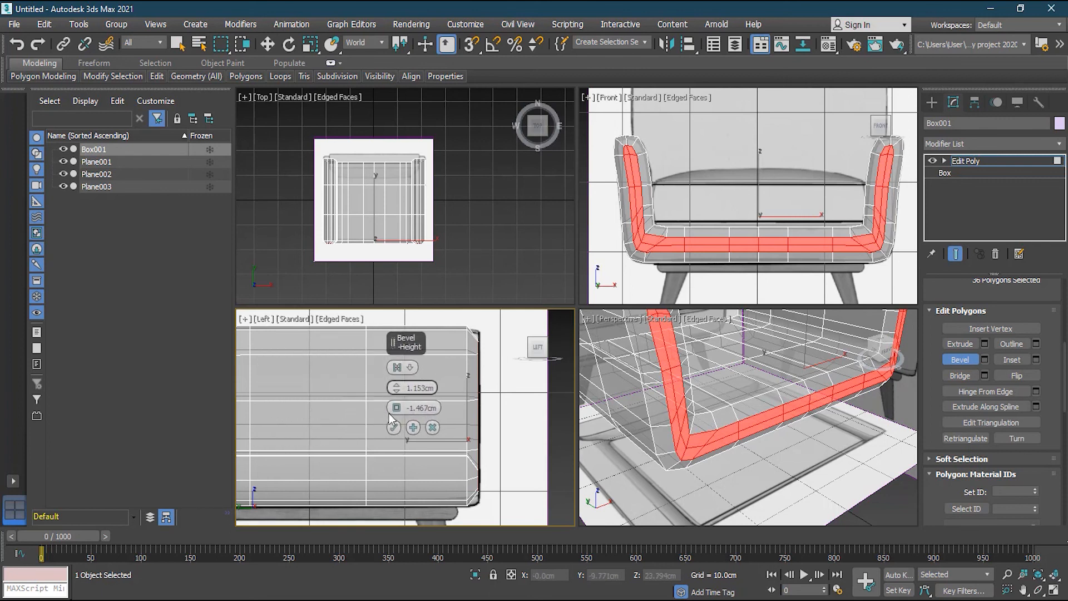
drag(397, 406, 396, 394)
scroll(439, 344, up, 3)
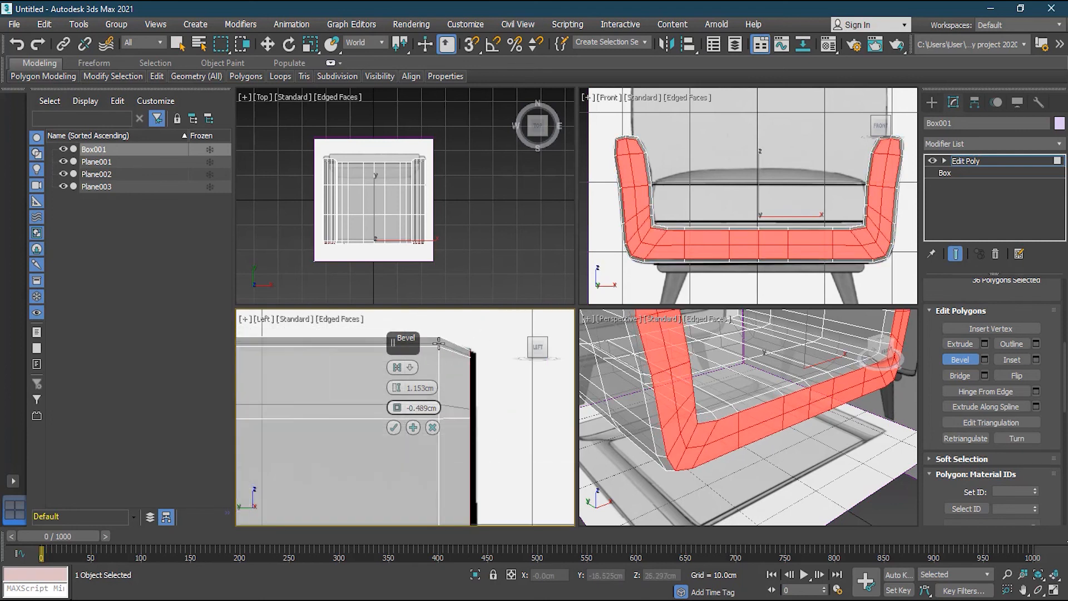
drag(397, 408, 397, 440)
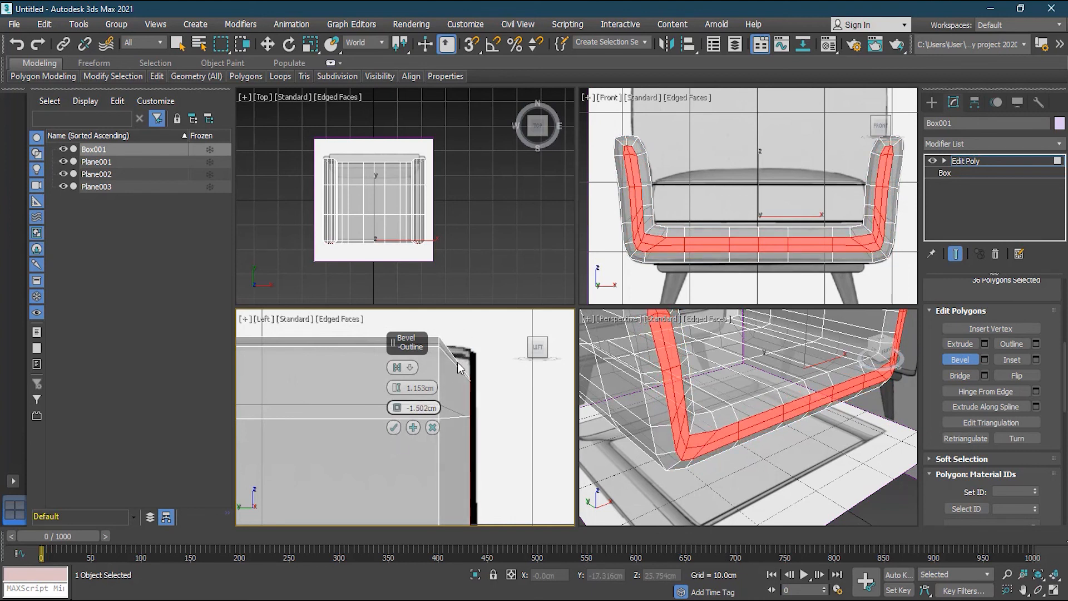
drag(396, 408, 400, 380)
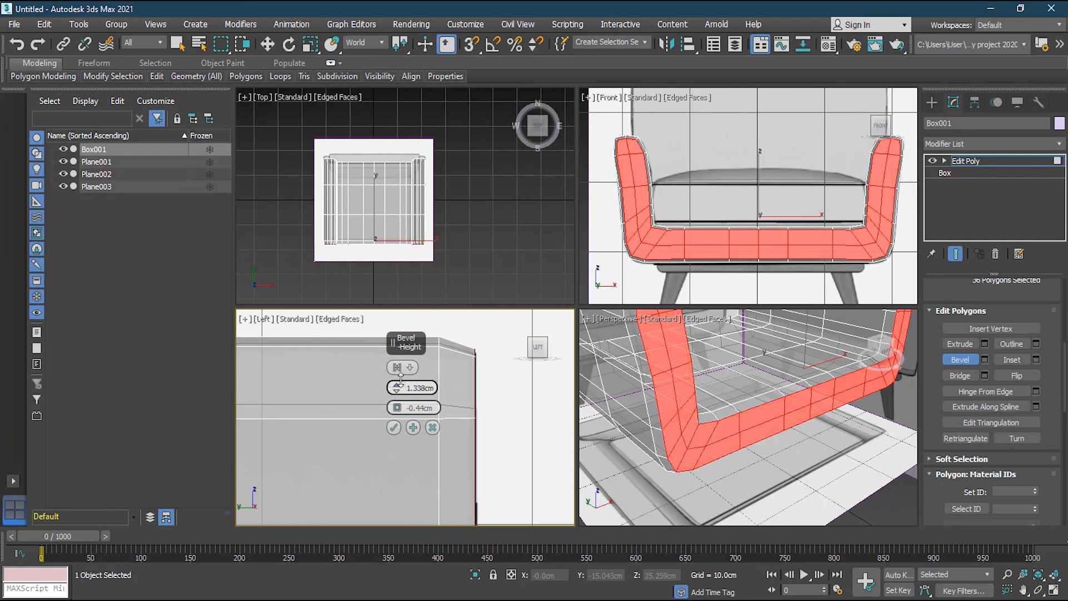
middle_drag(736, 429, 756, 418)
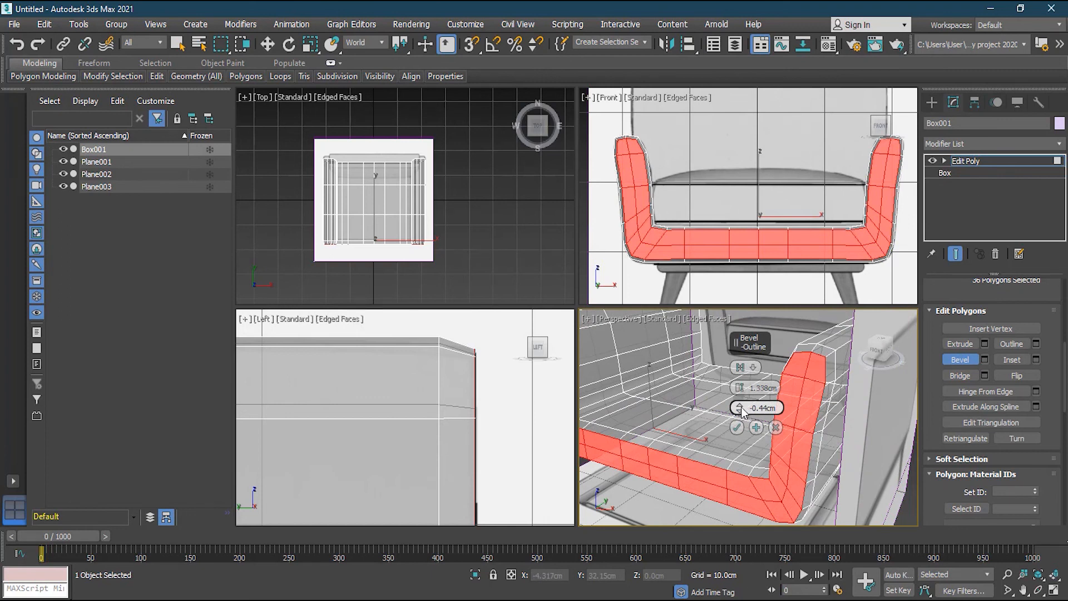
drag(741, 411, 748, 402)
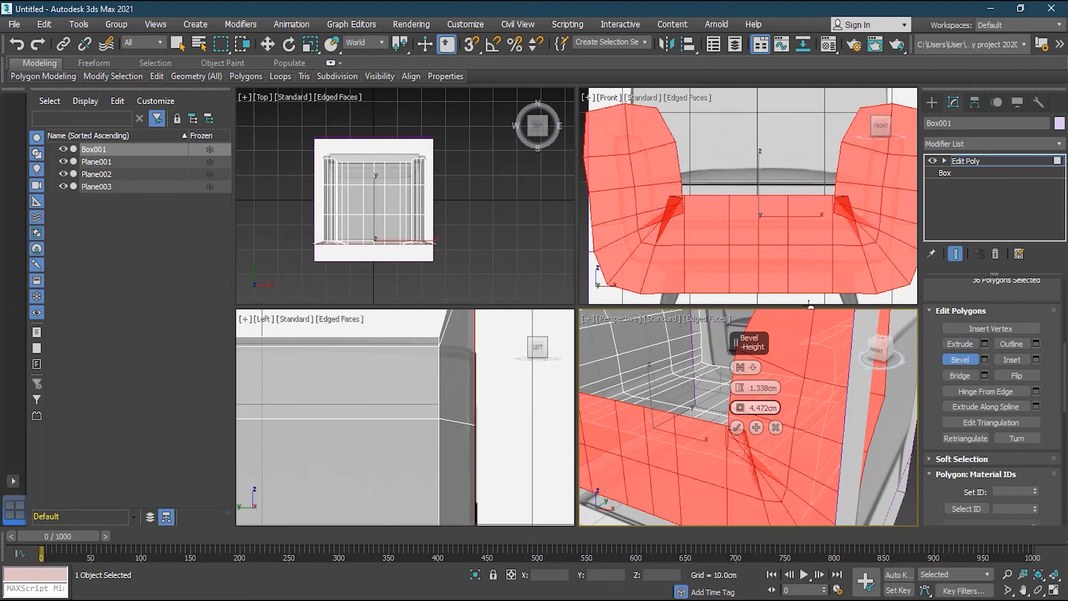
drag(740, 417, 737, 431)
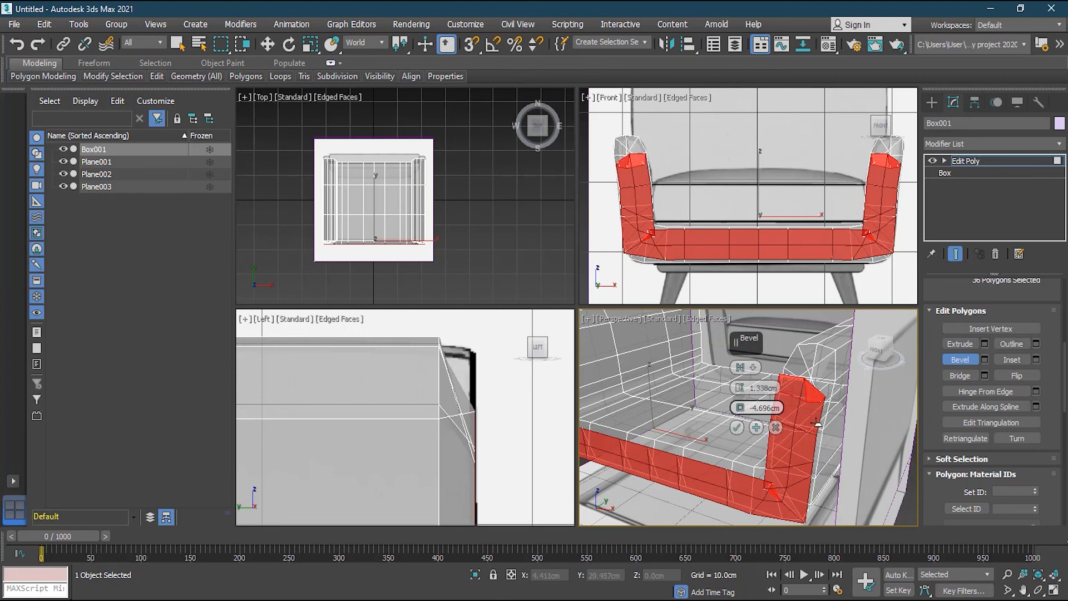
click(22, 45)
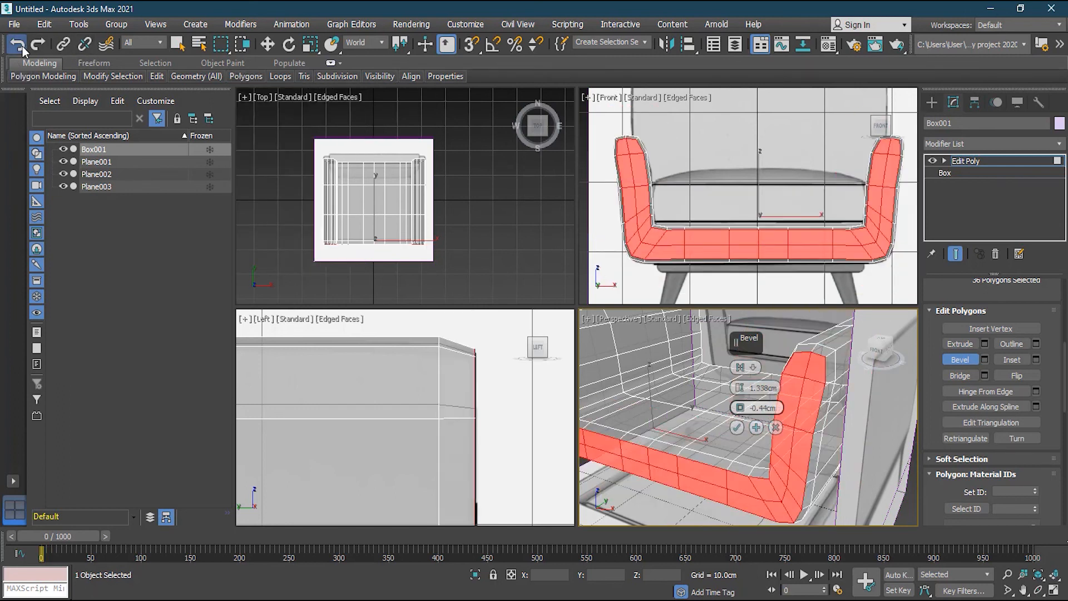
Step: Accept the bevel on the front end faces and leave polygon-level editing of the frame
click(737, 428)
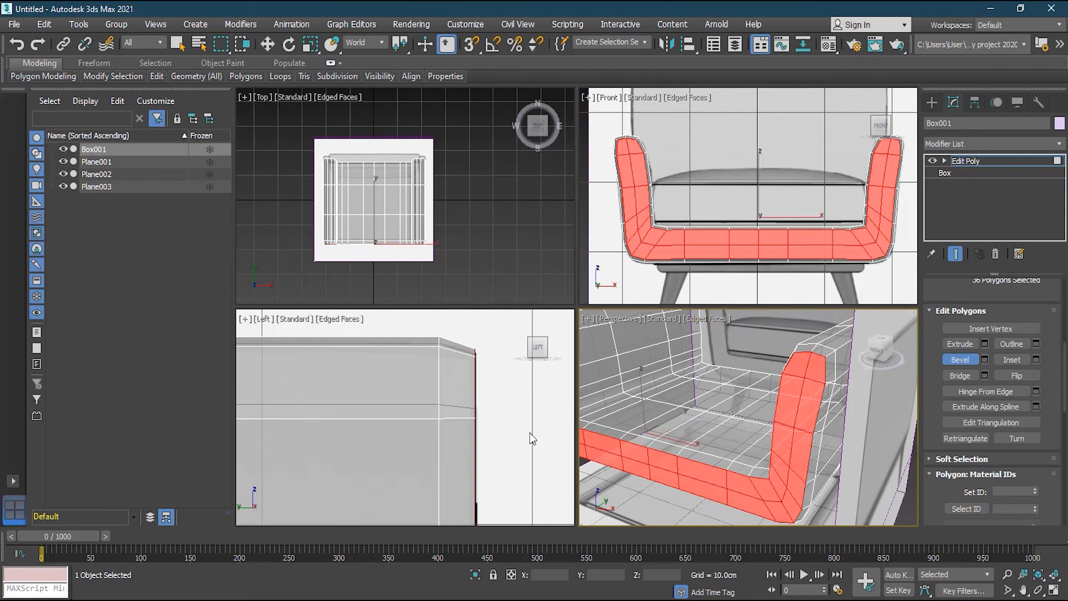
scroll(1066, 373, up, 5)
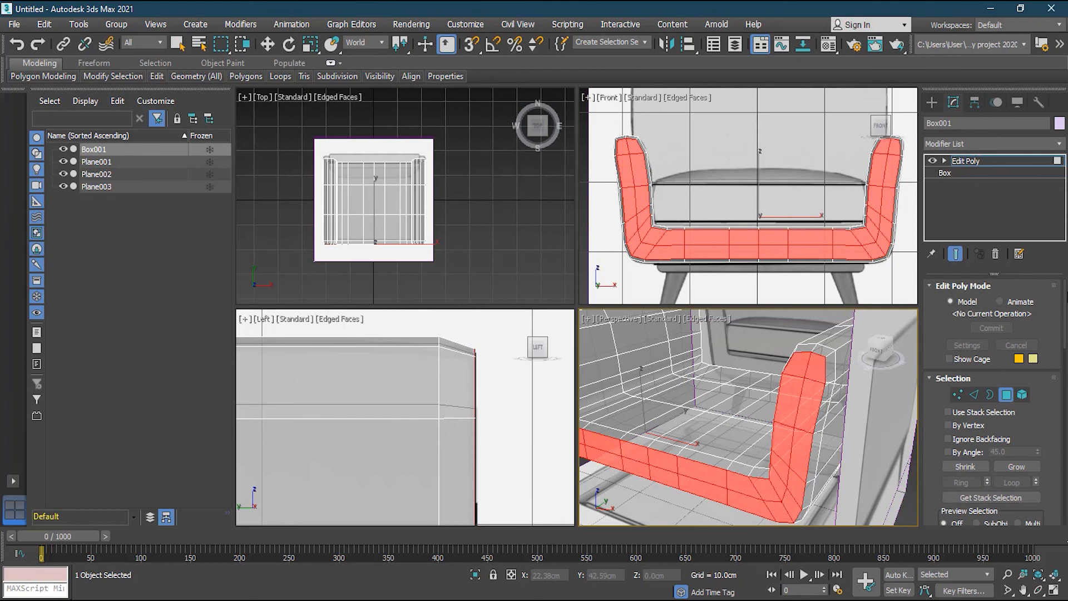
scroll(443, 425, down, 8)
middle_drag(388, 446, 401, 429)
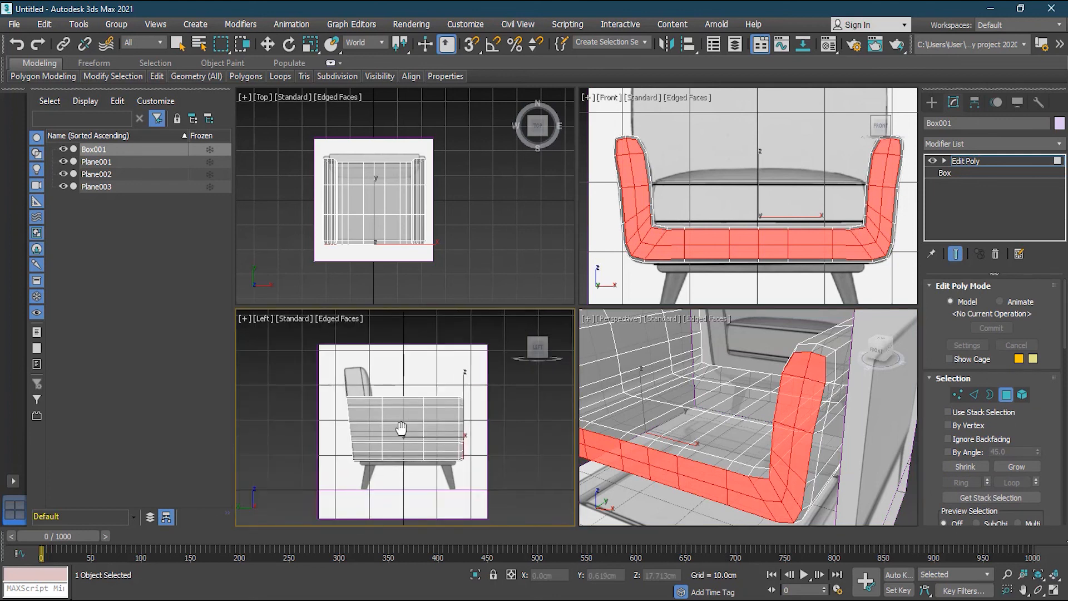
scroll(402, 428, up, 2)
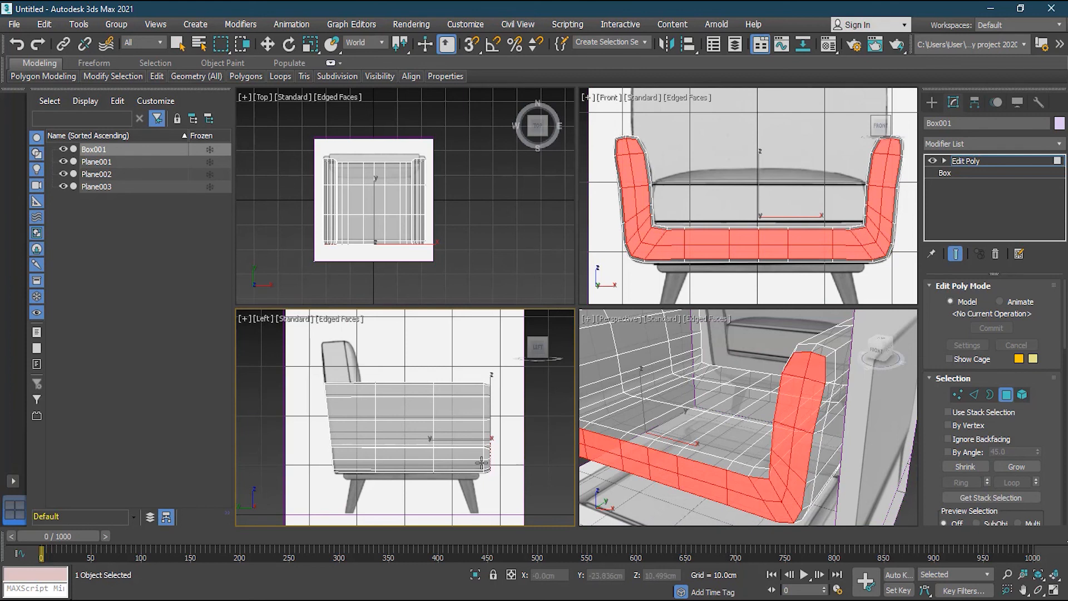
click(1007, 395)
Step: Turn off the frame's See-Through display in its object properties and deselect it
key(w)
click(695, 463)
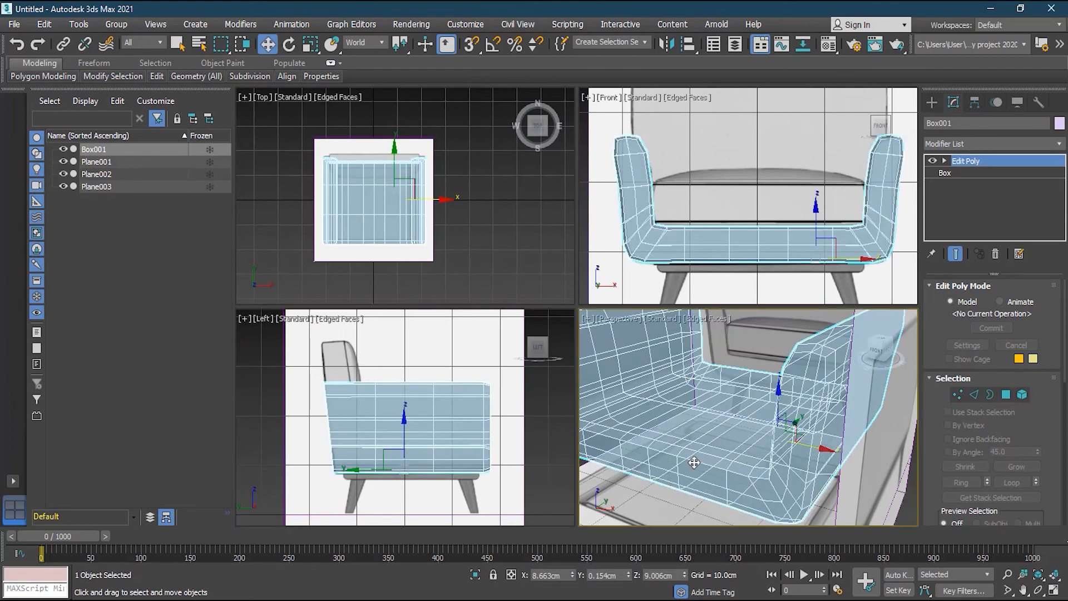
right_click(695, 462)
click(739, 555)
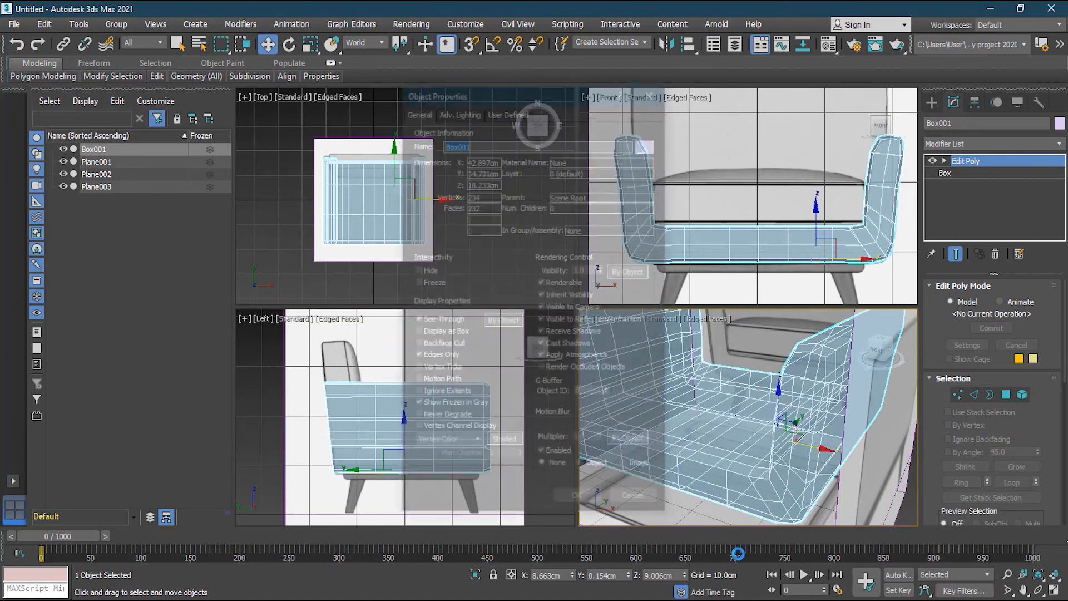
click(453, 321)
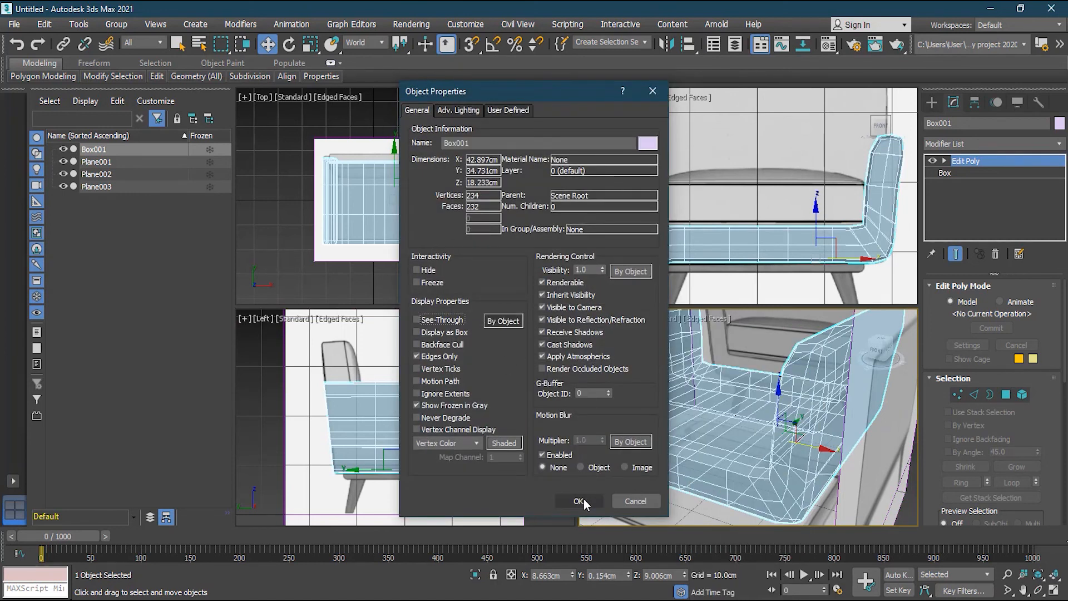
click(579, 501)
right_click(265, 457)
click(265, 451)
Step: Examine the solid shaded frame against the blueprint planes from the front and from several perspective angles
scroll(768, 394, down, 4)
alt+middle_drag(723, 434, 804, 433)
scroll(810, 421, down, 2)
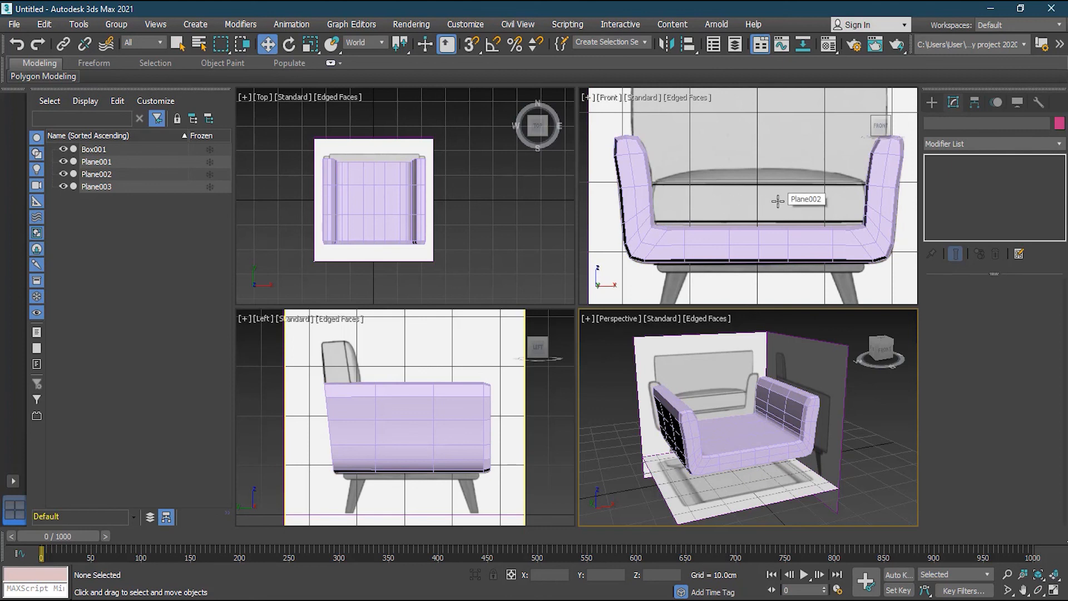
scroll(777, 202, down, 3)
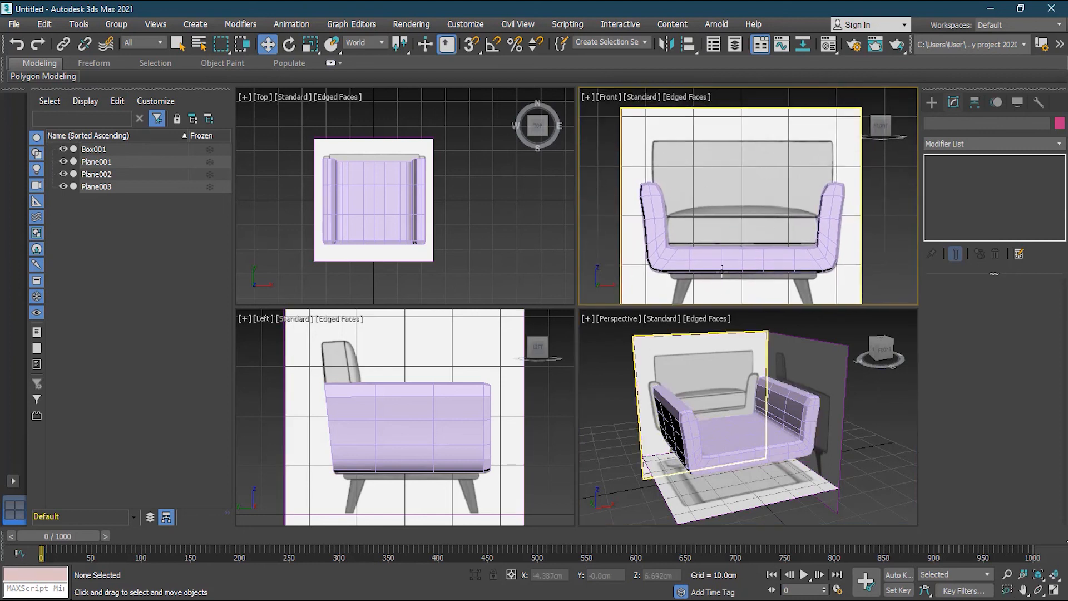
middle_drag(760, 246, 761, 215)
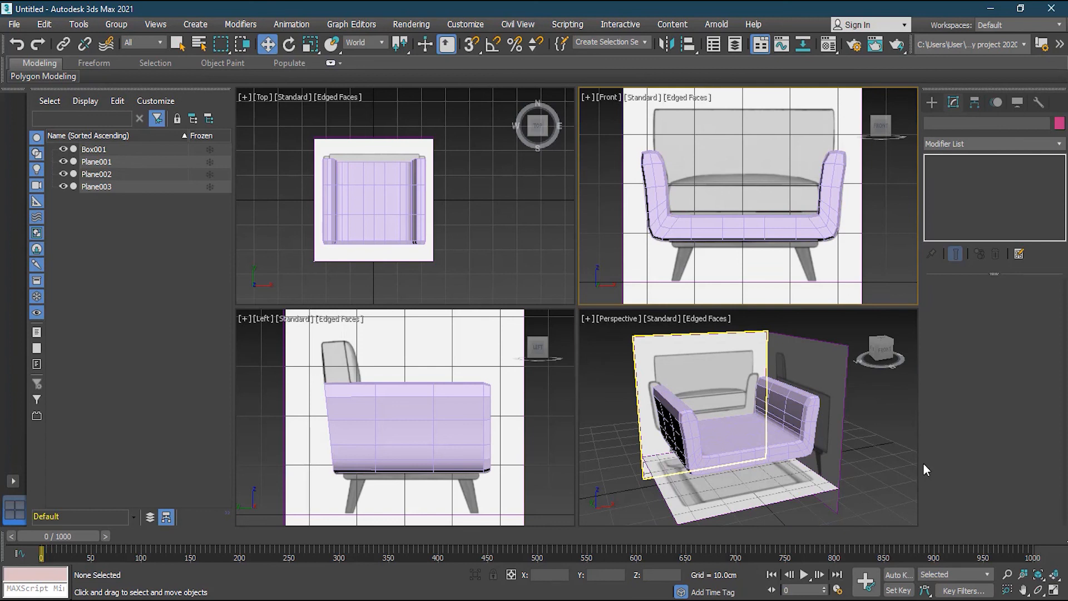
middle_click(771, 398)
alt+middle_drag(772, 399, 716, 425)
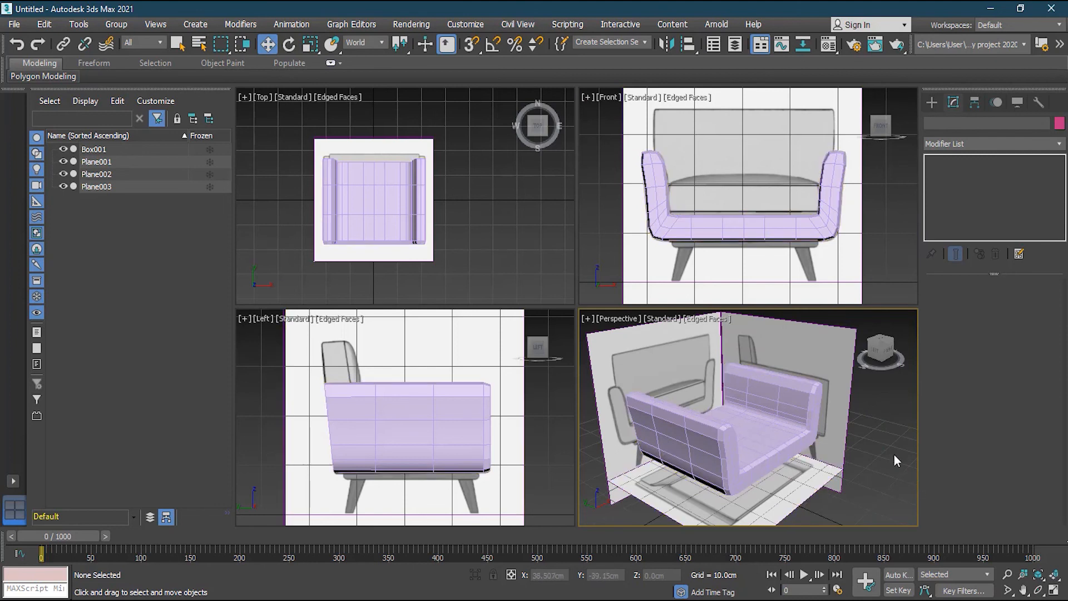